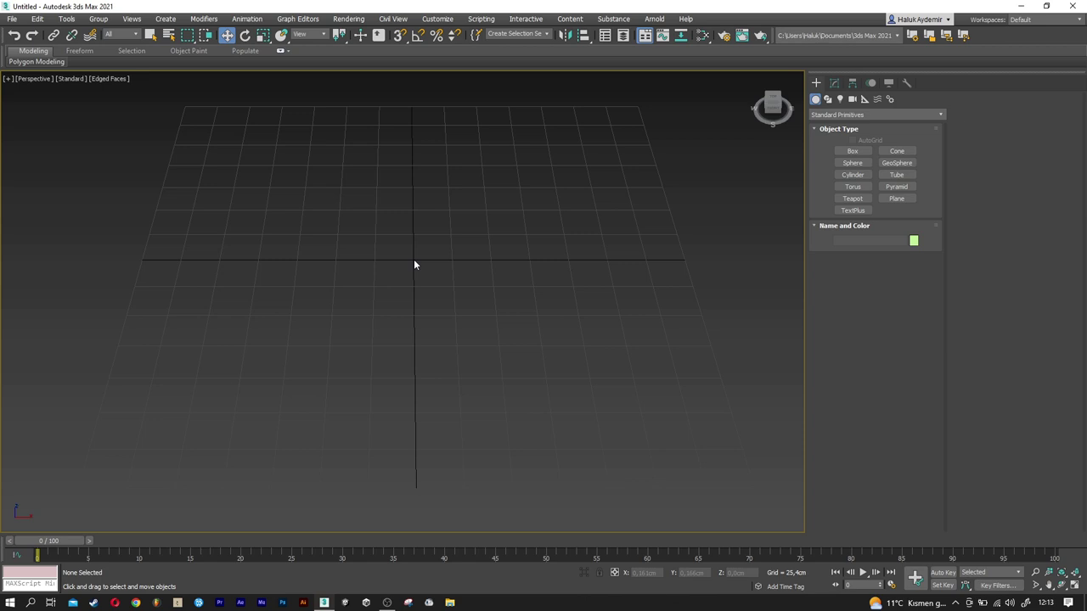
# Create the car's base box, 80 cm long, 160 cm wide and 20 cm tall.
pyautogui.click(852, 150)
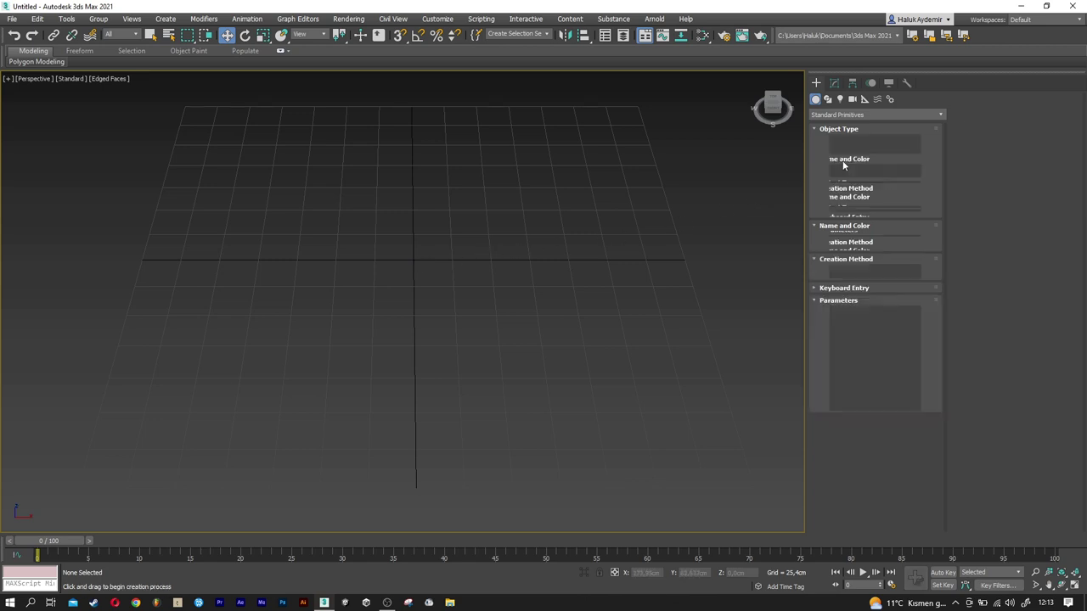
pyautogui.moveTo(332, 223); pyautogui.dragTo(546, 306)
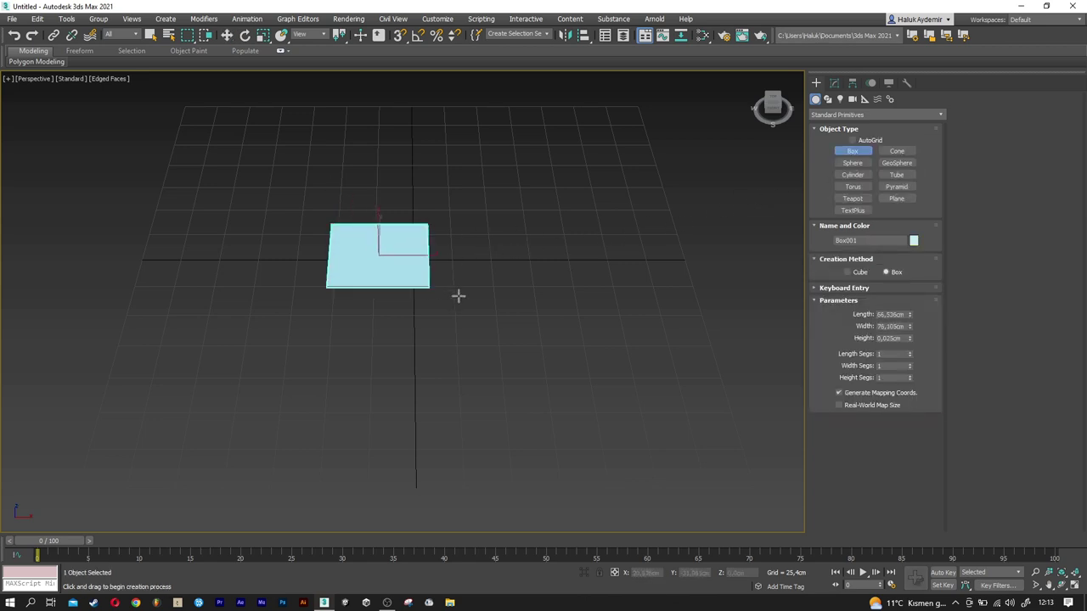
pyautogui.click(545, 275)
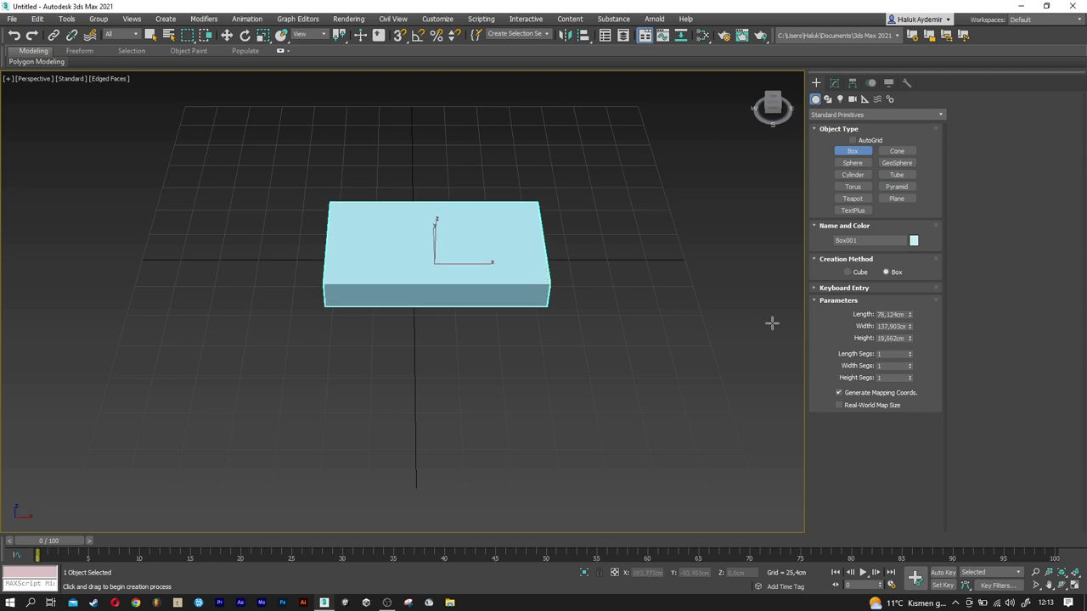
pyautogui.click(900, 314)
pyautogui.write('80')
pyautogui.press('Tab')
pyautogui.write('0')
pyautogui.press('Tab')
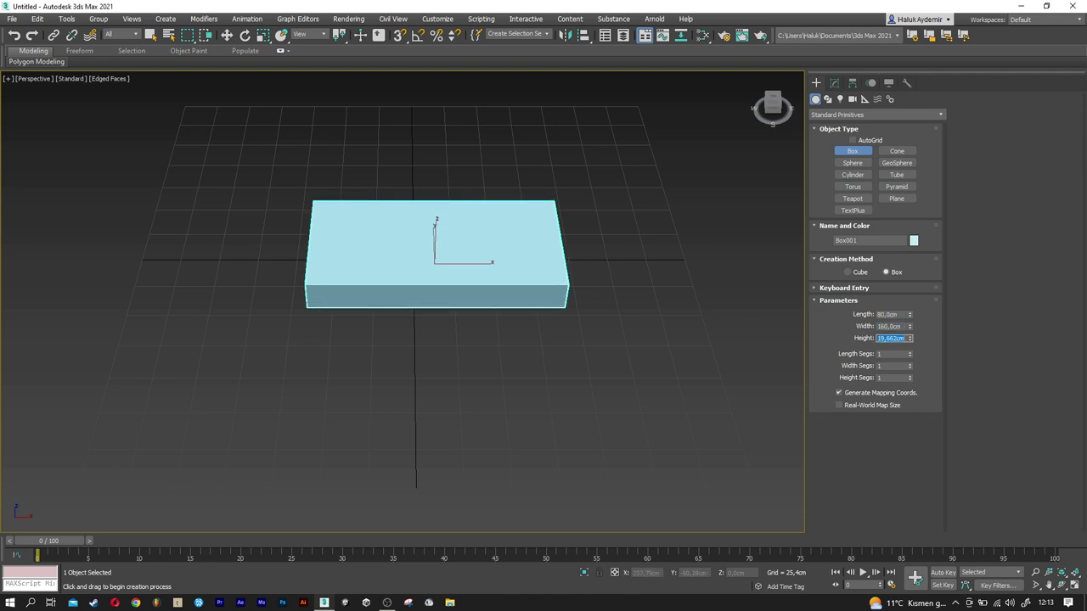
pyautogui.write('20')
pyautogui.press('Return')
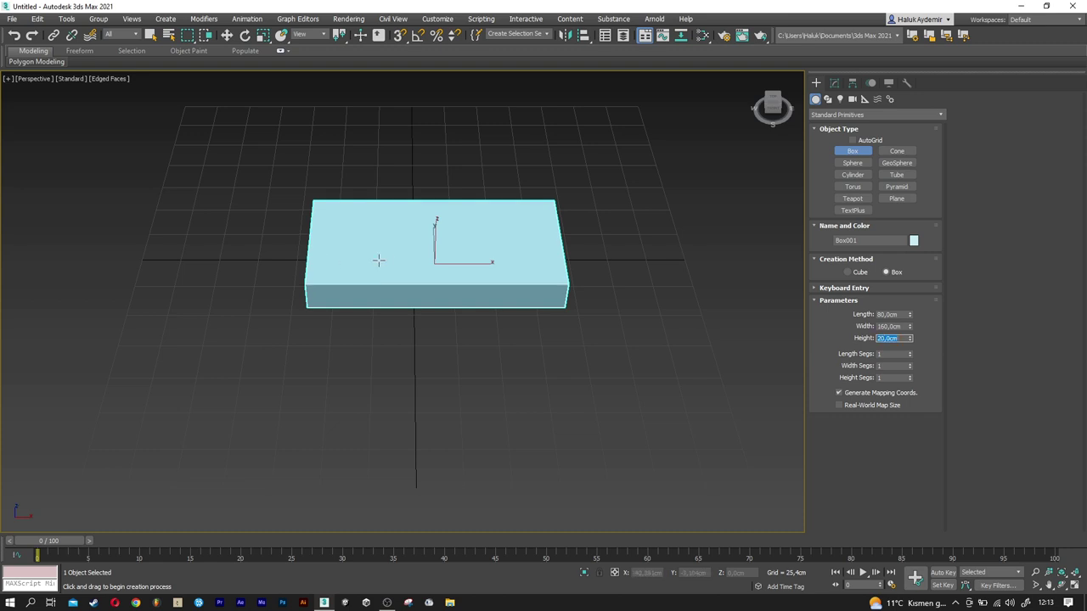
# Move the base box slightly to the left near the grid centre.
pyautogui.press('w')
pyautogui.scroll(3, 431, 265)
pyautogui.moveTo(469, 294); pyautogui.dragTo(450, 293)
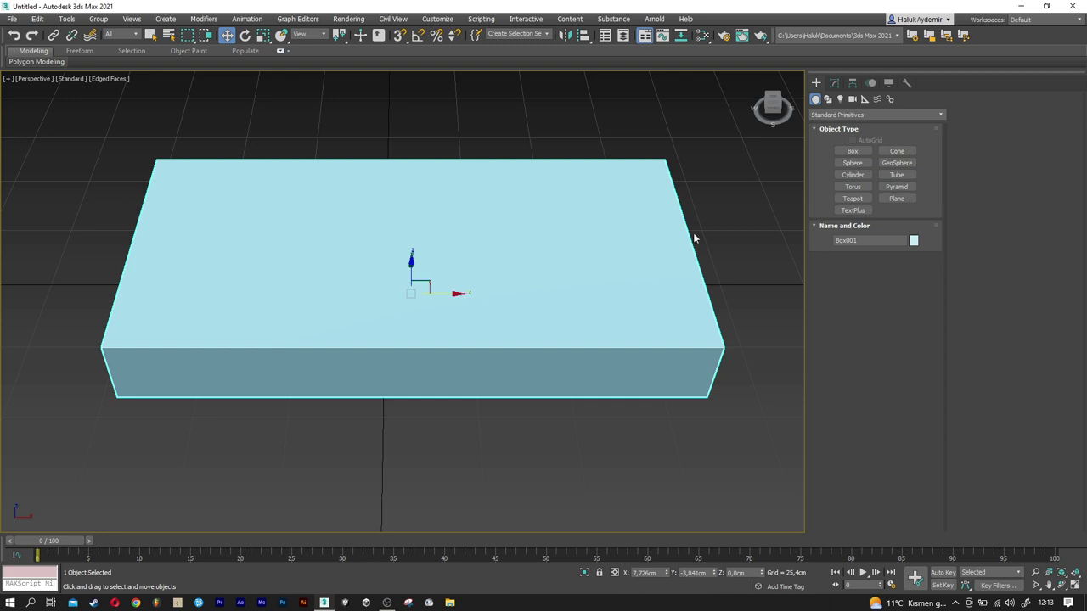
# Add an Edit Poly modifier to the base box.
pyautogui.click(834, 83)
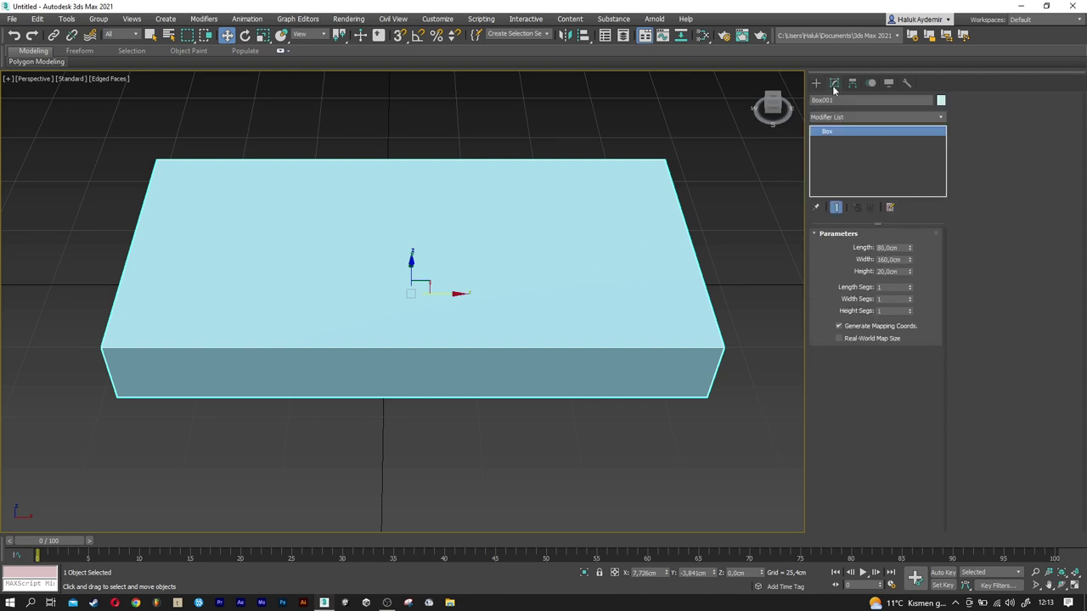
pyautogui.click(855, 123)
pyautogui.scroll(-5, 854, 118)
pyautogui.scroll(-5, 854, 117)
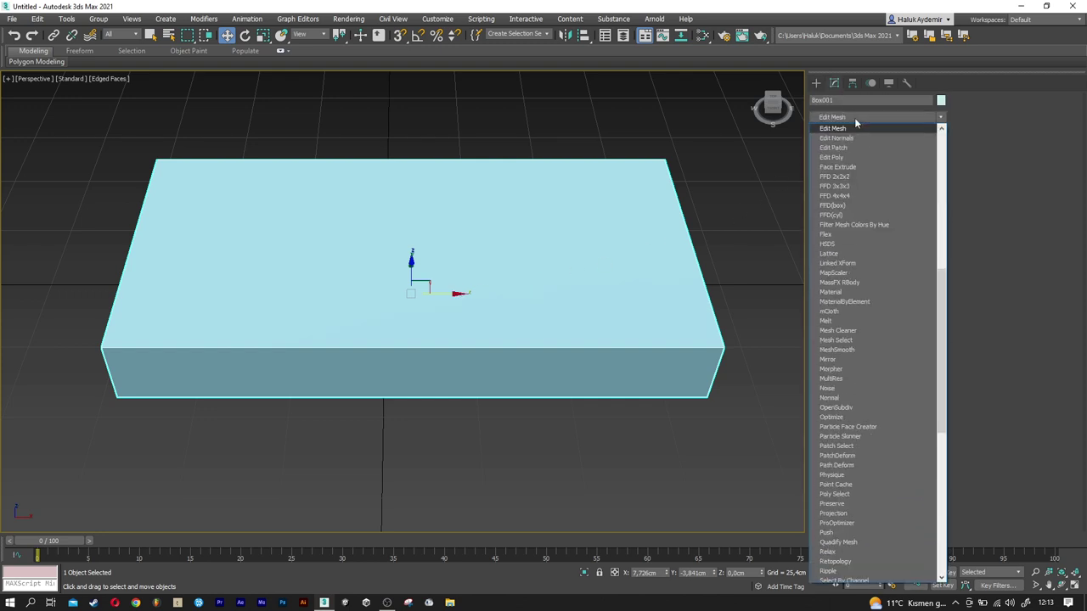
pyautogui.click(850, 157)
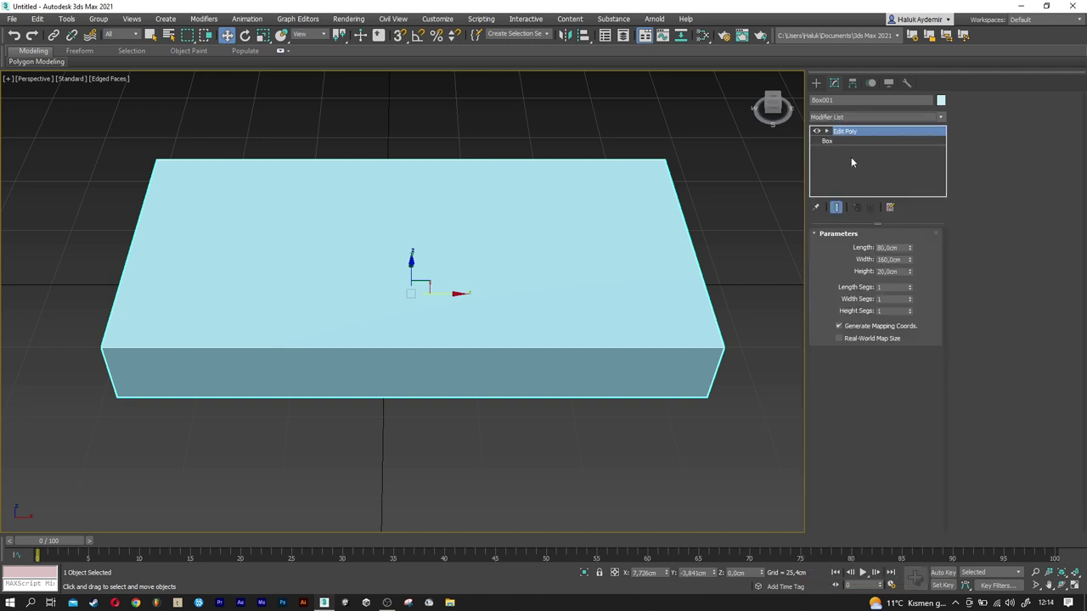
# Connect the front and back top edges with 2 segments and pinch 20.
pyautogui.click(859, 323)
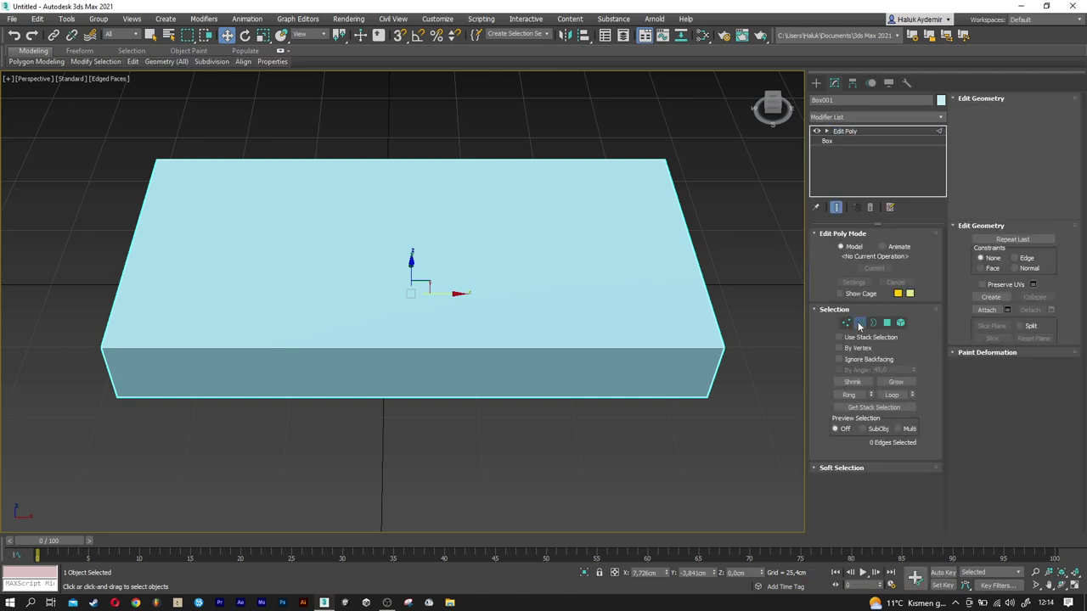
pyautogui.click(616, 348)
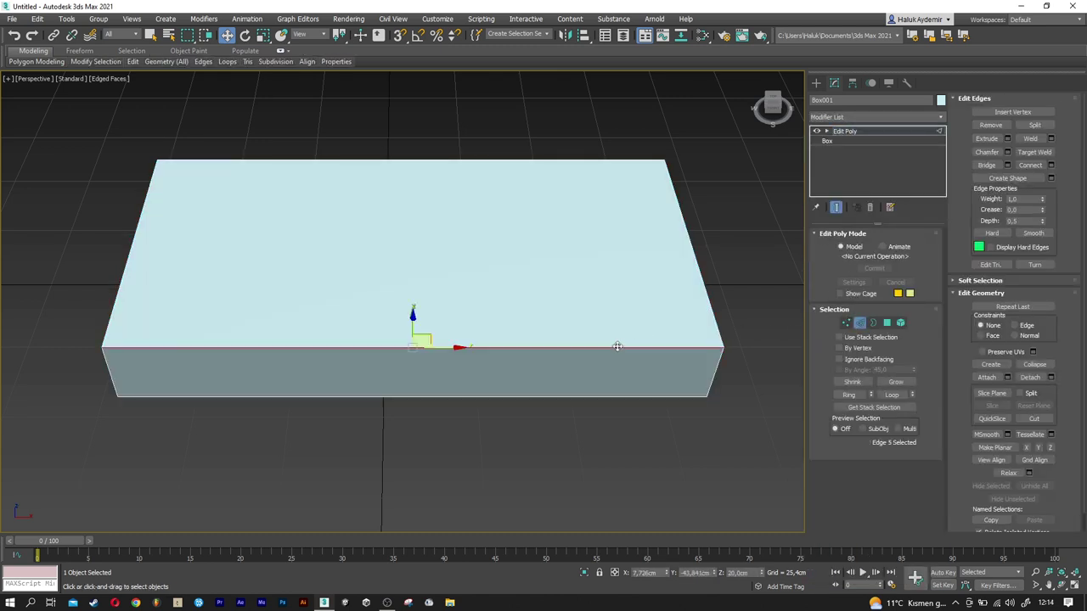
pyautogui.keyDown('ctrl'); pyautogui.click(581, 159); pyautogui.keyUp('ctrl')
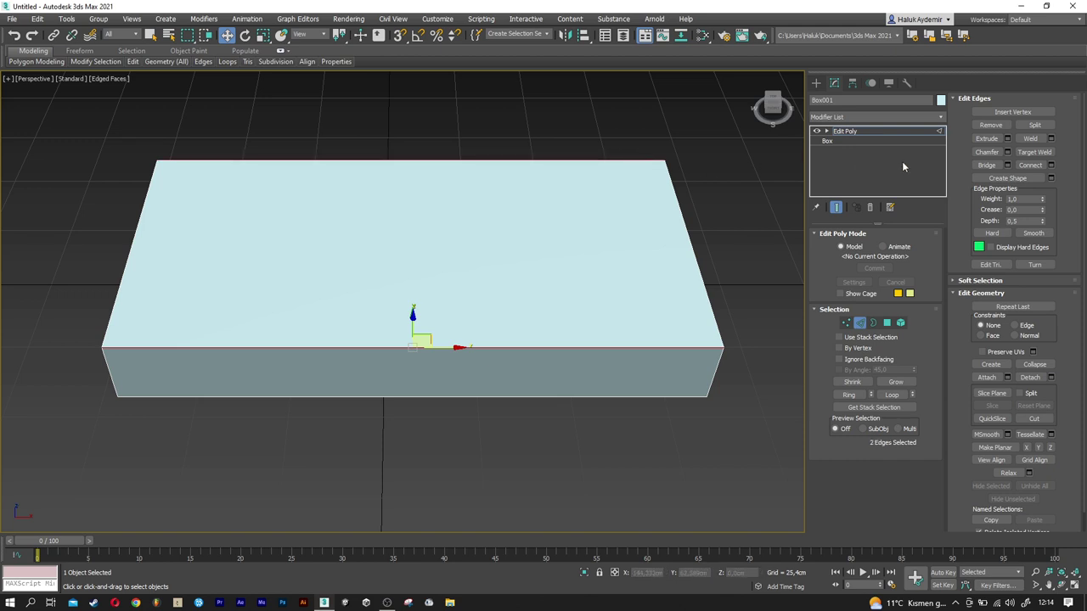
pyautogui.click(1051, 165)
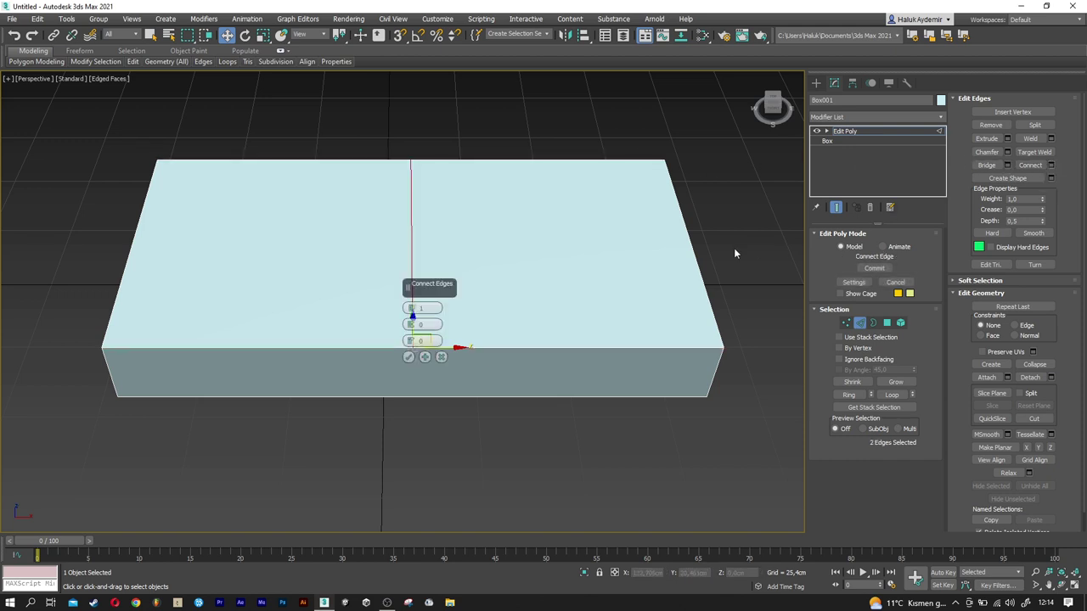
pyautogui.click(411, 308)
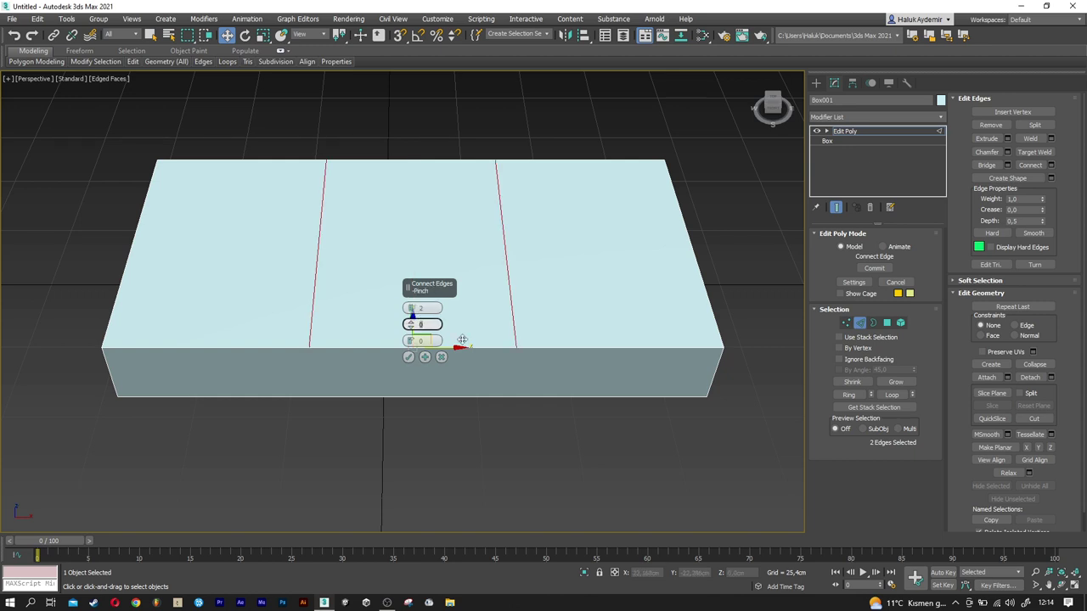
pyautogui.write('20')
pyautogui.press('Return')
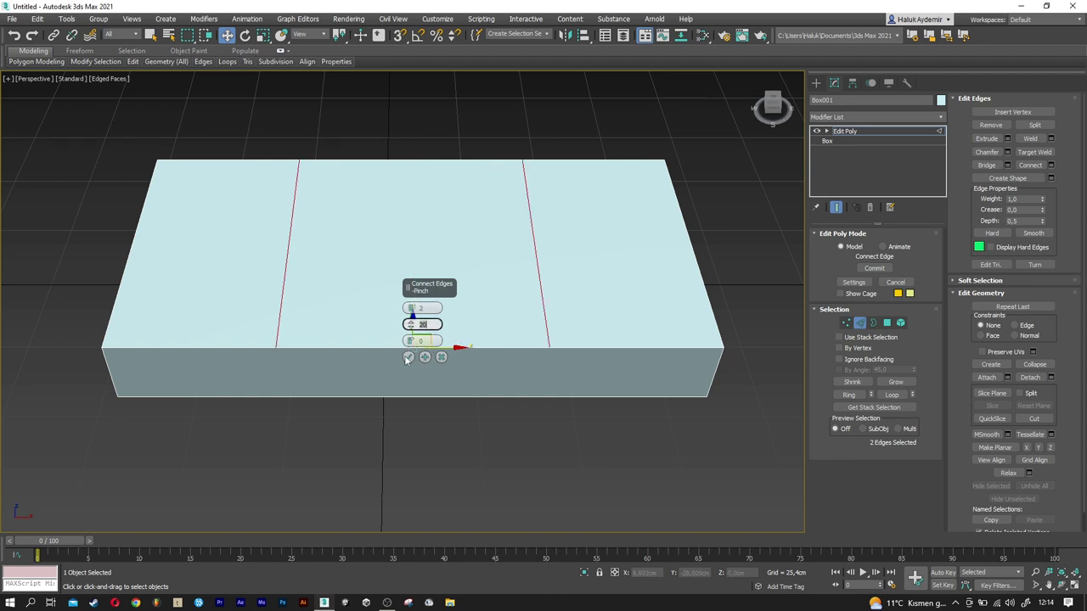
pyautogui.click(408, 357)
pyautogui.click(886, 323)
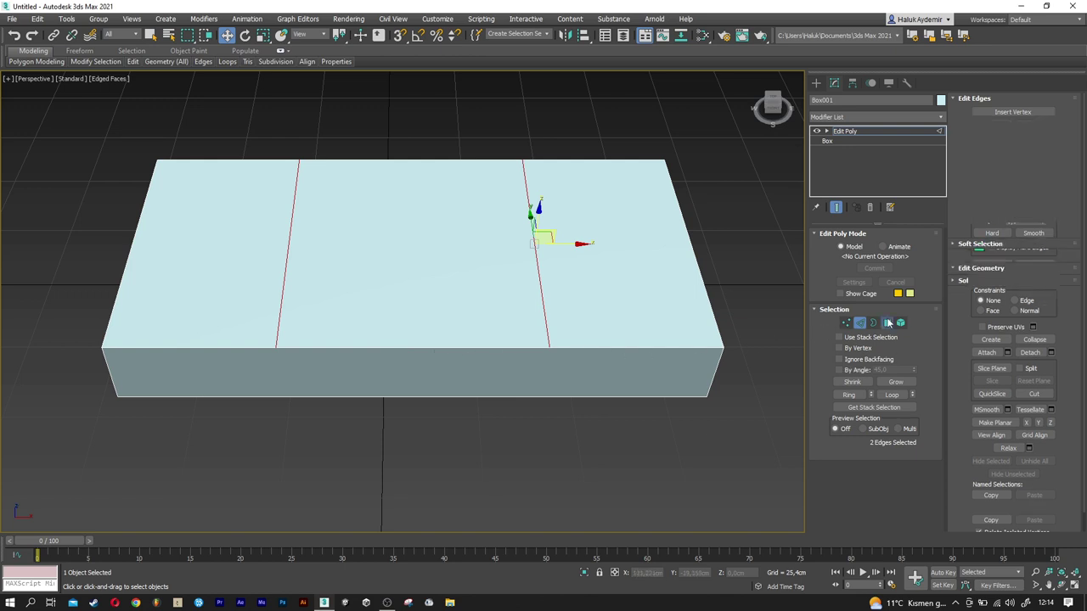
# Extrude the middle top polygon strip 40 cm upward into a cabin block.
pyautogui.click(445, 273)
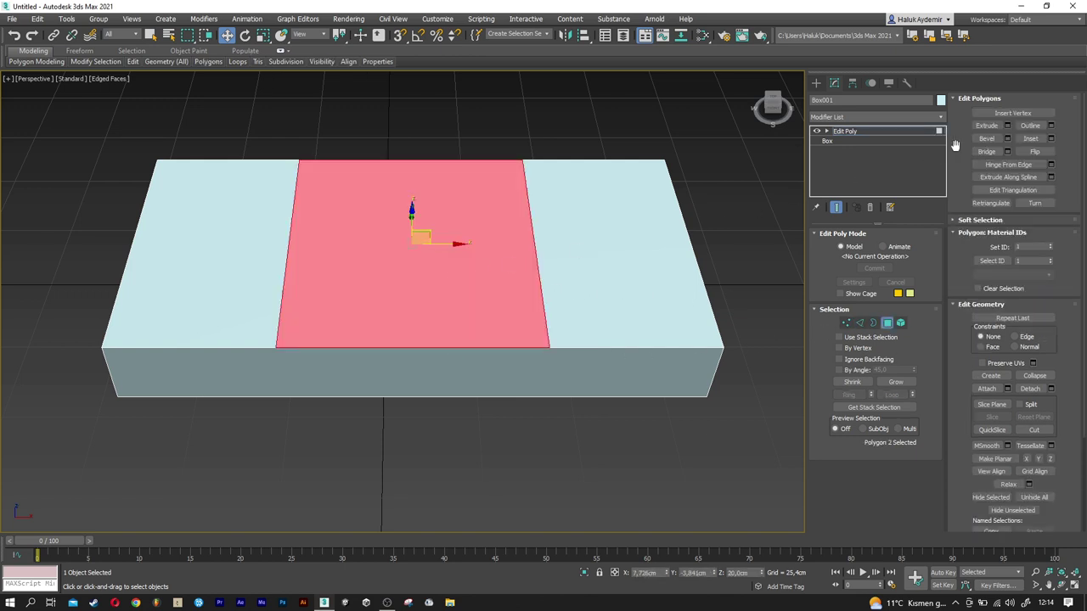
pyautogui.click(1006, 126)
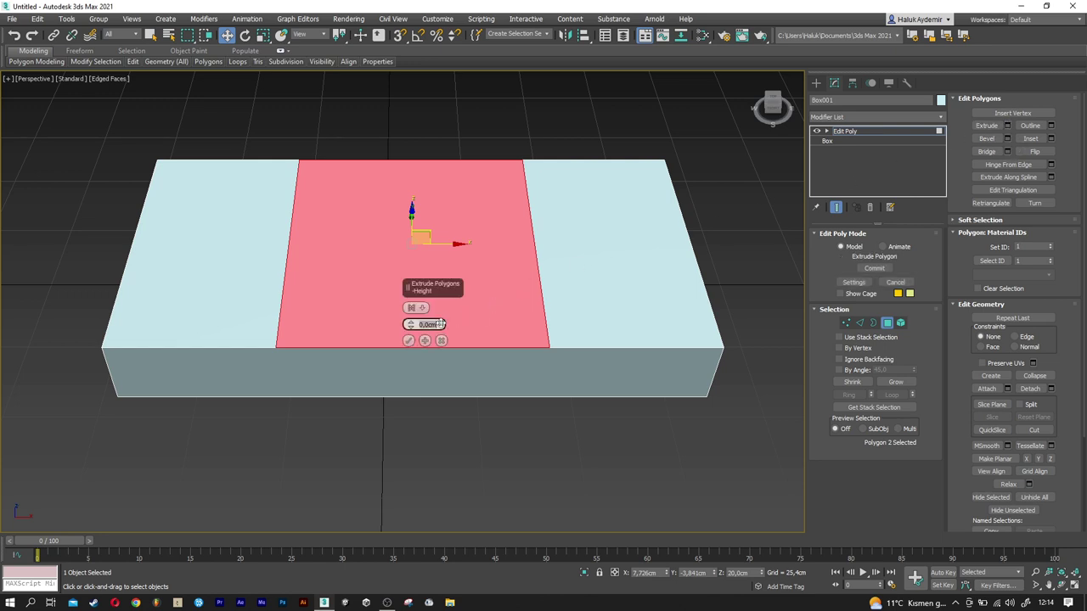
pyautogui.write('40')
pyautogui.press('Return')
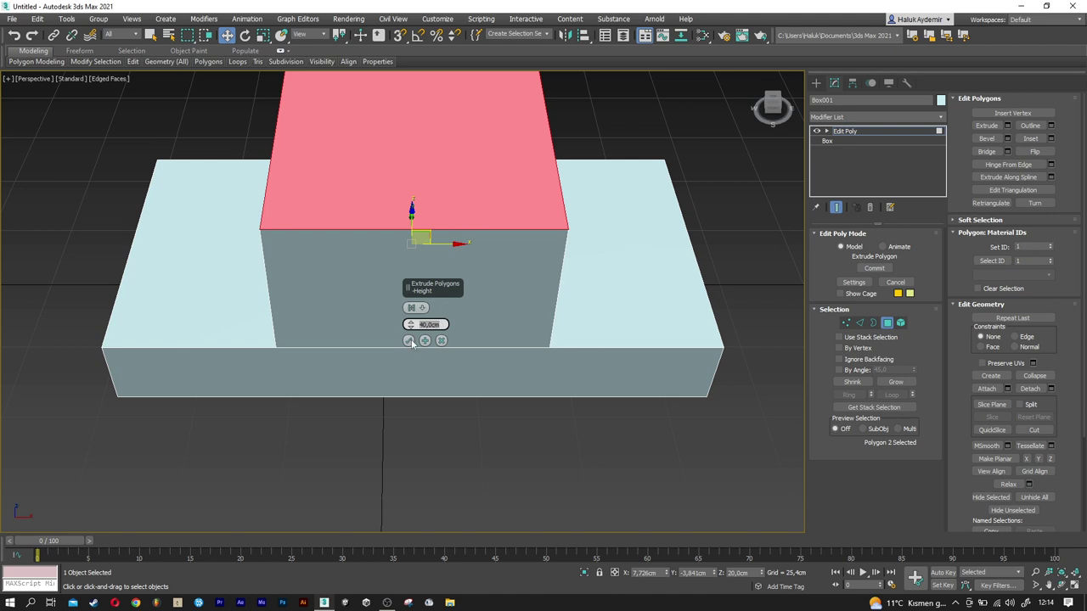
pyautogui.click(408, 340)
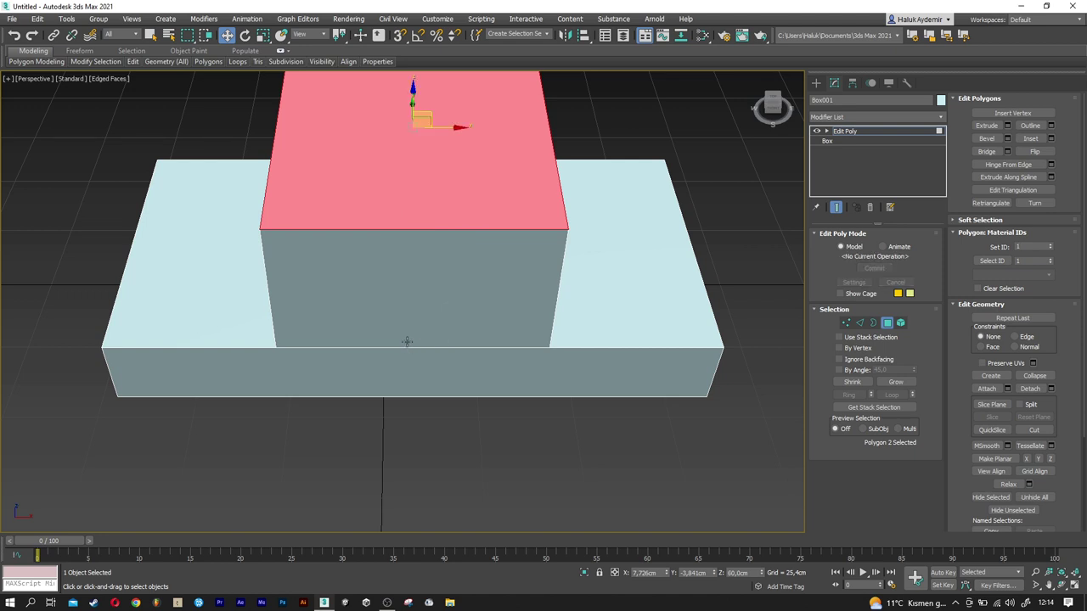
pyautogui.click(860, 323)
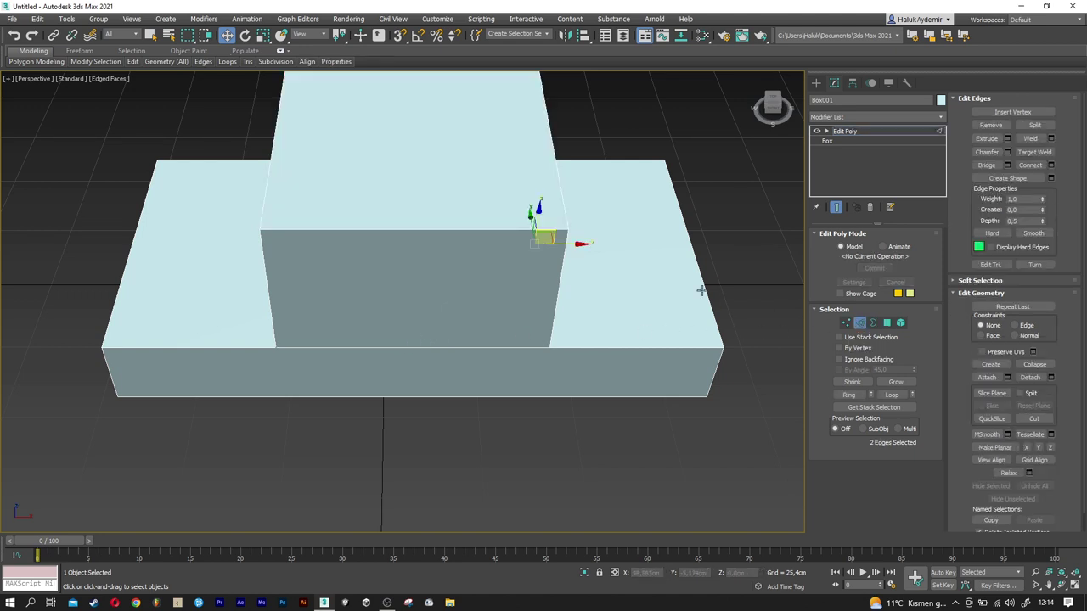
# Slide the cabin's top side edges inward to slant its front and rear faces.
pyautogui.click(558, 170)
pyautogui.moveTo(536, 235)
pyautogui.keyDown('alt'); pyautogui.mouseDown(button='middle')
pyautogui.moveTo(533, 207)
pyautogui.moveTo(518, 297)
pyautogui.mouseUp(button='middle'); pyautogui.keyUp('alt')
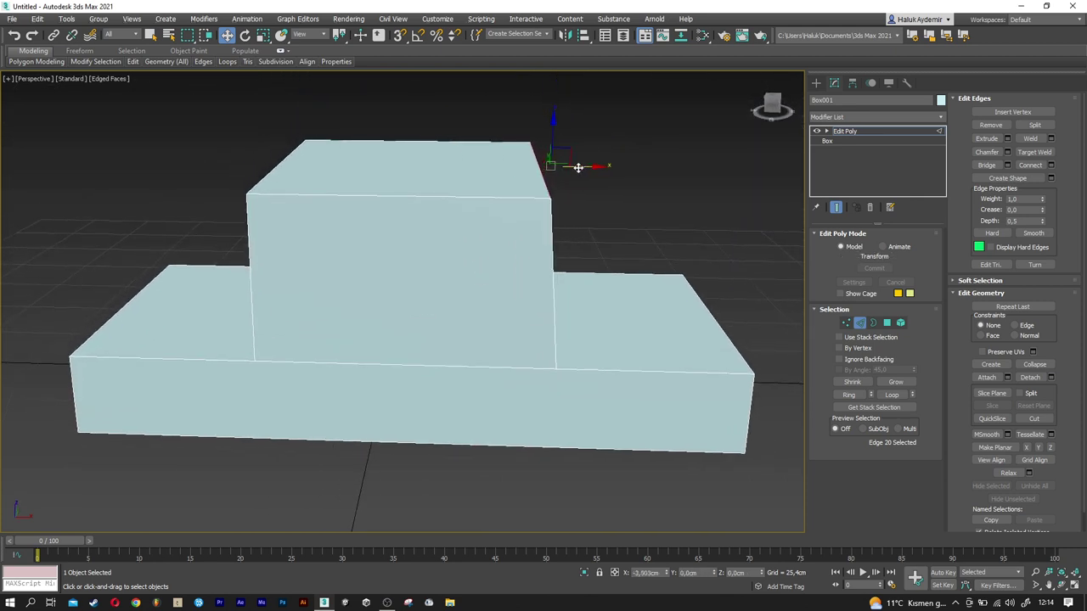
pyautogui.moveTo(577, 167); pyautogui.dragTo(527, 171)
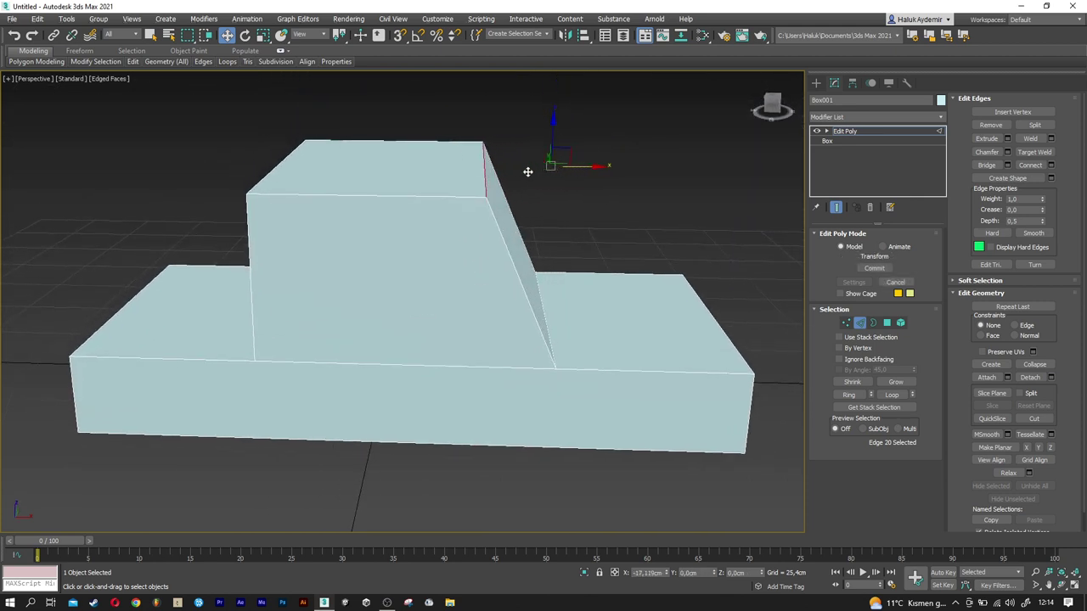
pyautogui.moveTo(528, 172); pyautogui.dragTo(529, 172)
pyautogui.click(488, 170)
pyautogui.click(281, 165)
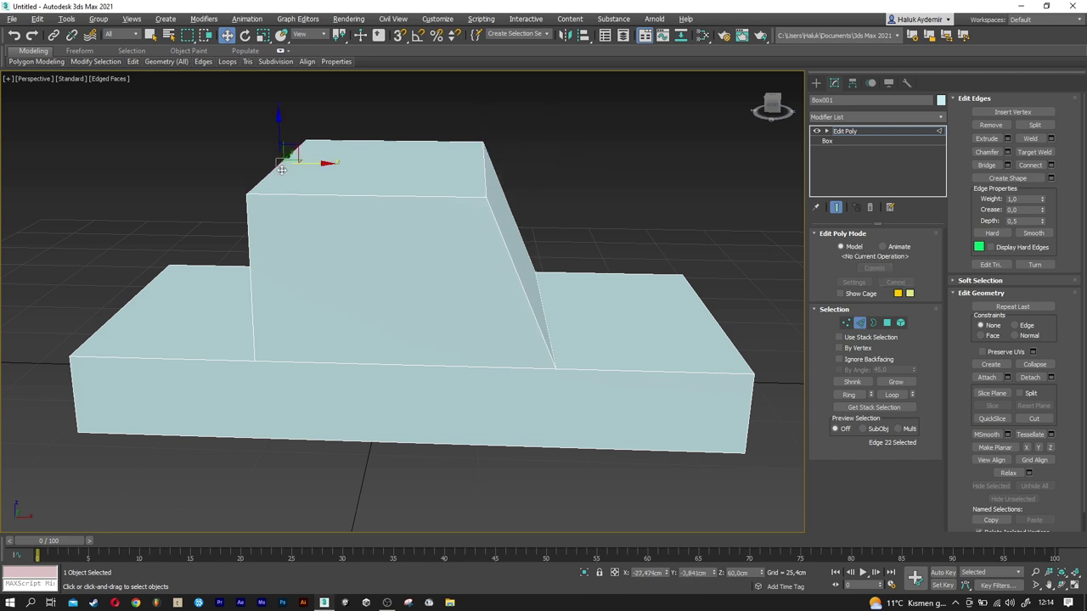
pyautogui.keyDown('alt'); pyautogui.moveTo(286, 164); pyautogui.dragTo(304, 162, button='middle'); pyautogui.keyUp('alt')
pyautogui.moveTo(304, 162); pyautogui.dragTo(325, 162)
# Nudge the cabin's top front edge slightly left to refine the windshield slope.
pyautogui.moveTo(438, 226)
pyautogui.keyDown('alt'); pyautogui.mouseDown(button='middle')
pyautogui.moveTo(387, 227)
pyautogui.moveTo(393, 199)
pyautogui.mouseUp(button='middle'); pyautogui.keyUp('alt')
pyautogui.click(394, 200)
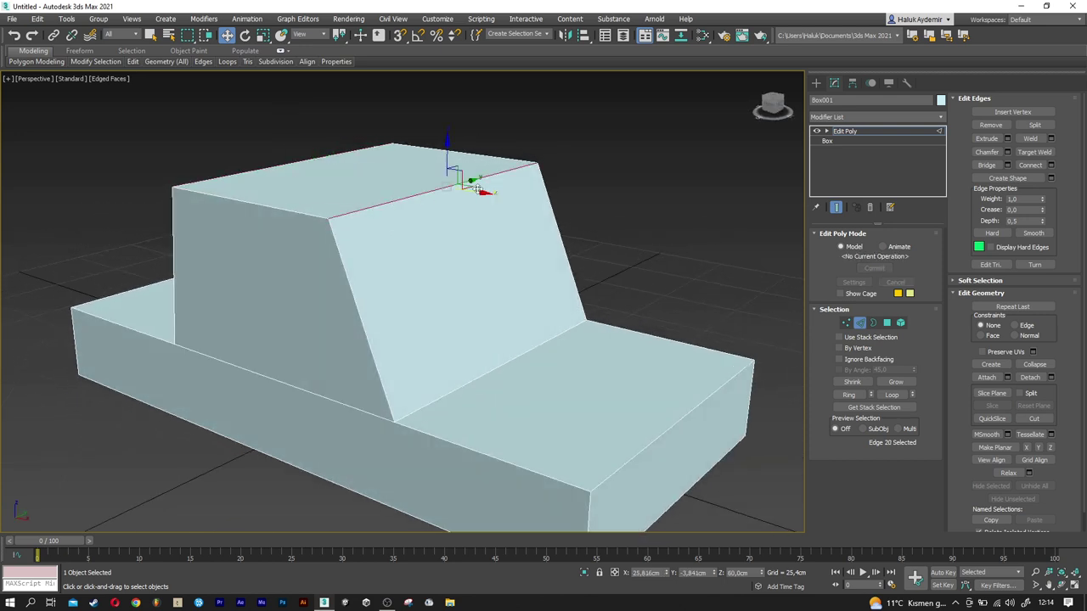
pyautogui.moveTo(478, 189); pyautogui.dragTo(473, 189)
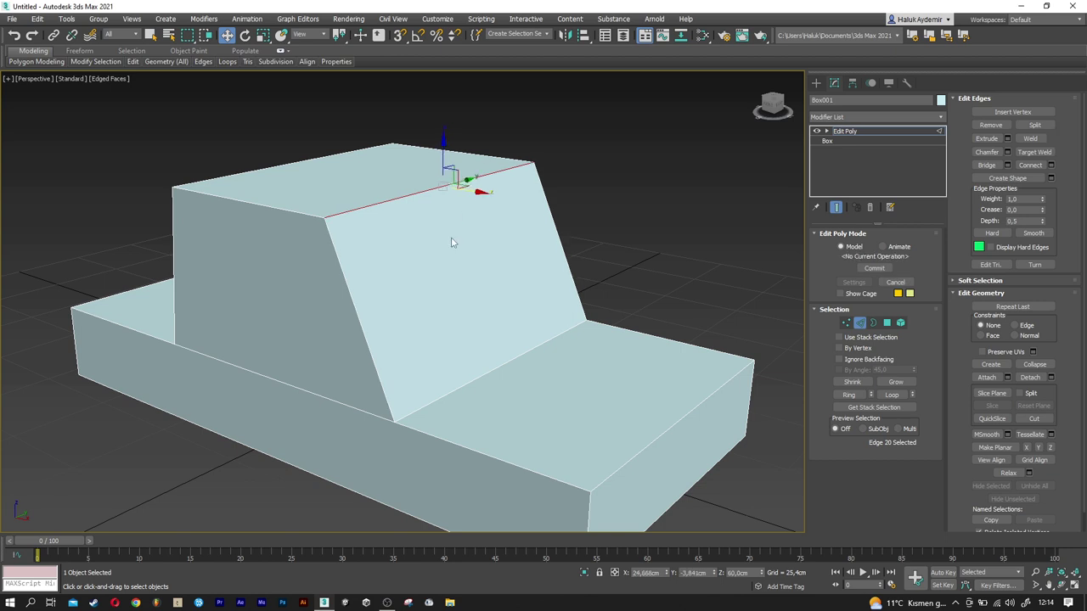
pyautogui.scroll(-3, 427, 255)
pyautogui.moveTo(427, 249)
pyautogui.keyDown('alt'); pyautogui.mouseDown(button='middle')
pyautogui.moveTo(434, 269)
pyautogui.moveTo(458, 270)
pyautogui.mouseUp(button='middle'); pyautogui.keyUp('alt')
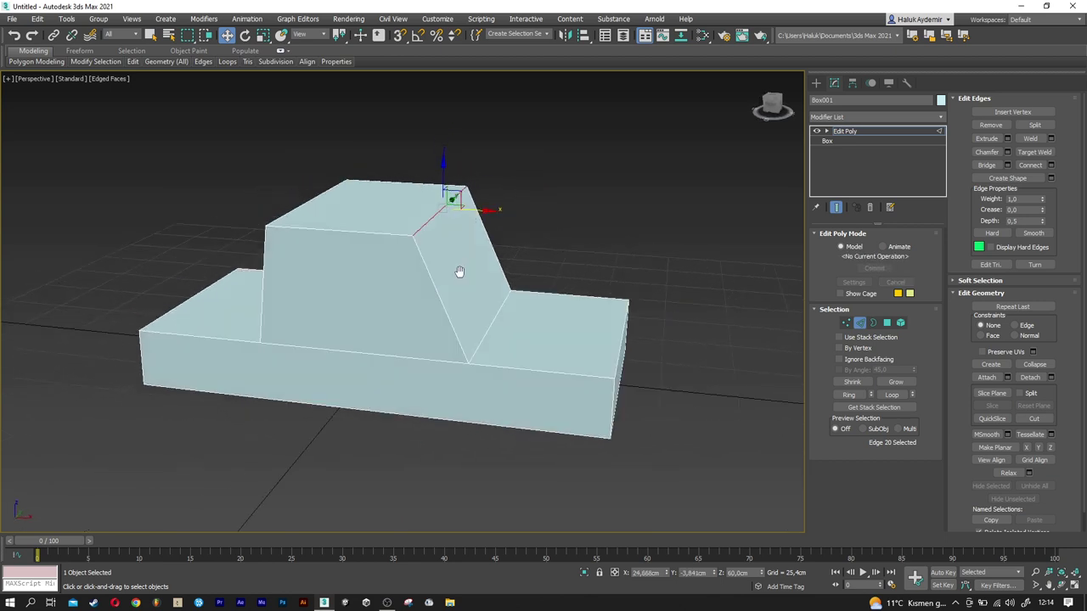
pyautogui.keyDown('alt'); pyautogui.moveTo(633, 324); pyautogui.dragTo(670, 343, button='middle'); pyautogui.keyUp('alt')
# Select the four edges running around the cabin's sides and top.
pyautogui.click(416, 373)
pyautogui.keyDown('ctrl'); pyautogui.click(443, 256); pyautogui.keyUp('ctrl')
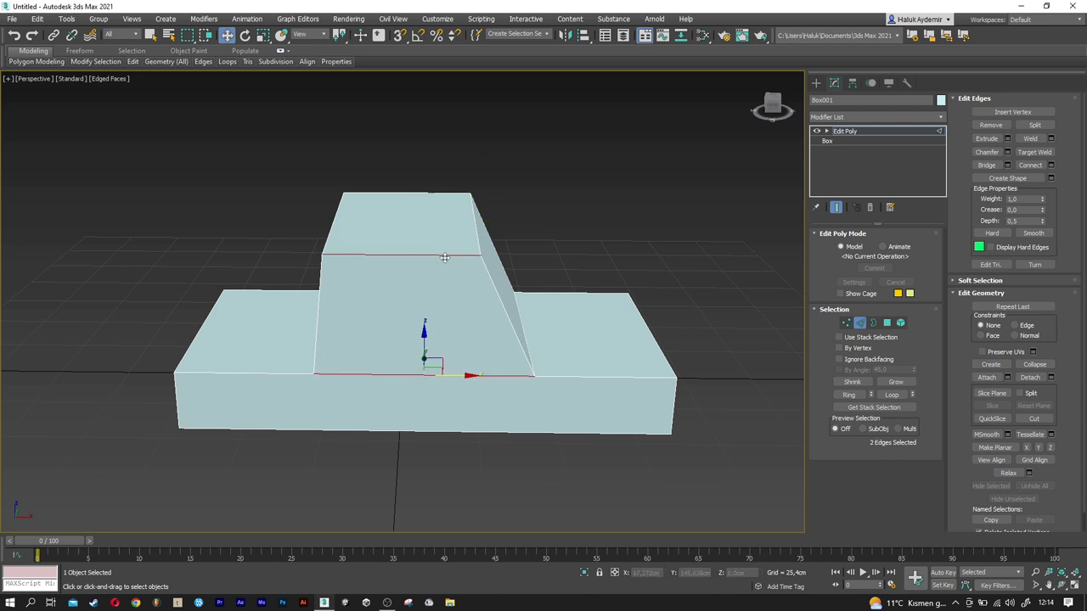
pyautogui.keyDown('ctrl'); pyautogui.click(437, 196); pyautogui.keyUp('ctrl')
pyautogui.moveTo(437, 196)
pyautogui.keyDown('alt'); pyautogui.mouseDown(button='middle')
pyautogui.moveTo(449, 238)
pyautogui.moveTo(323, 239)
pyautogui.moveTo(335, 241)
pyautogui.mouseUp(button='middle'); pyautogui.keyUp('alt')
pyautogui.keyDown('ctrl'); pyautogui.click(518, 404); pyautogui.keyUp('ctrl')
pyautogui.keyDown('alt'); pyautogui.moveTo(296, 376); pyautogui.dragTo(412, 378, button='middle'); pyautogui.keyUp('alt')
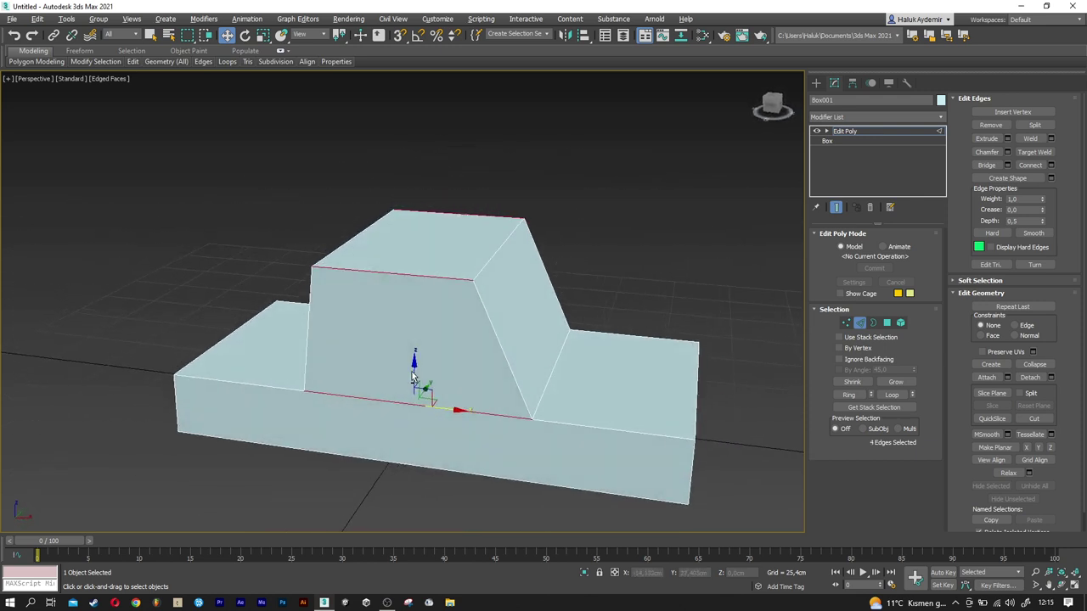
# Connect the four selected cabin edges with 1 segment and pinch 0.
pyautogui.click(1051, 165)
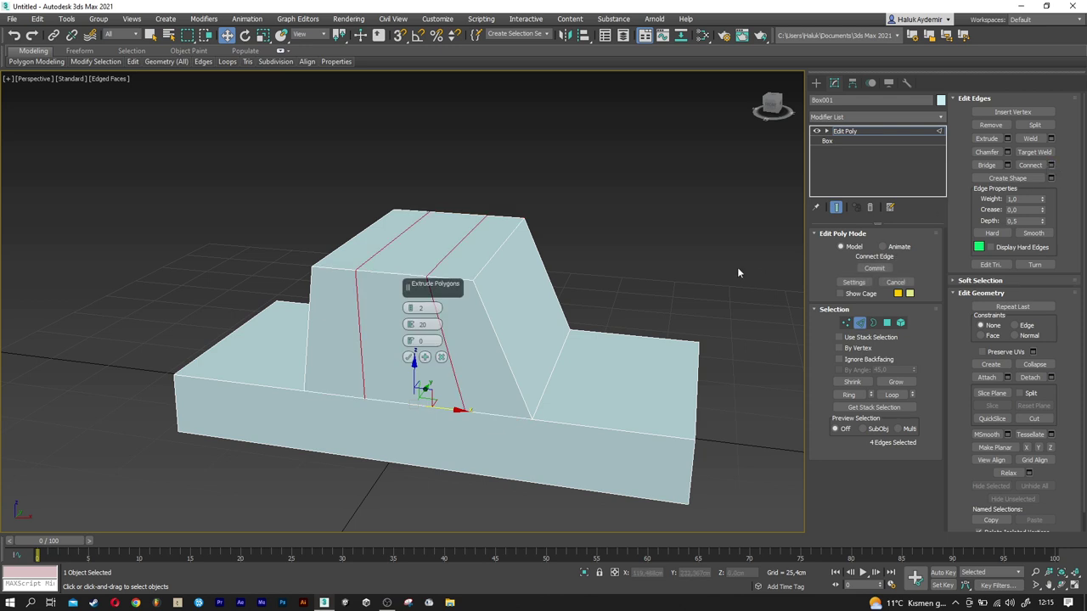
pyautogui.rightClick(410, 308)
pyautogui.rightClick(410, 325)
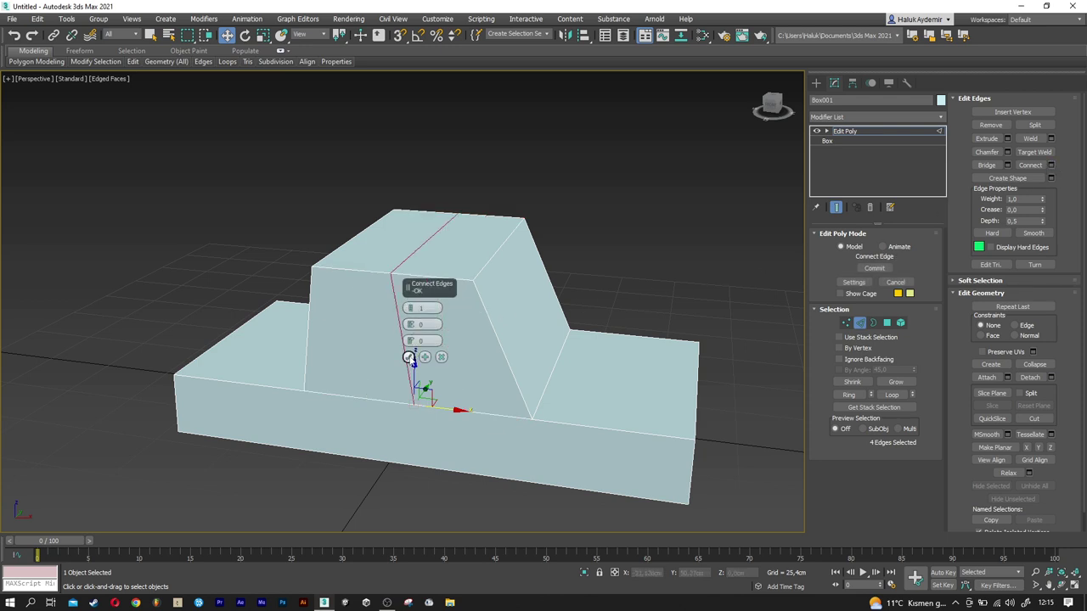
pyautogui.click(409, 358)
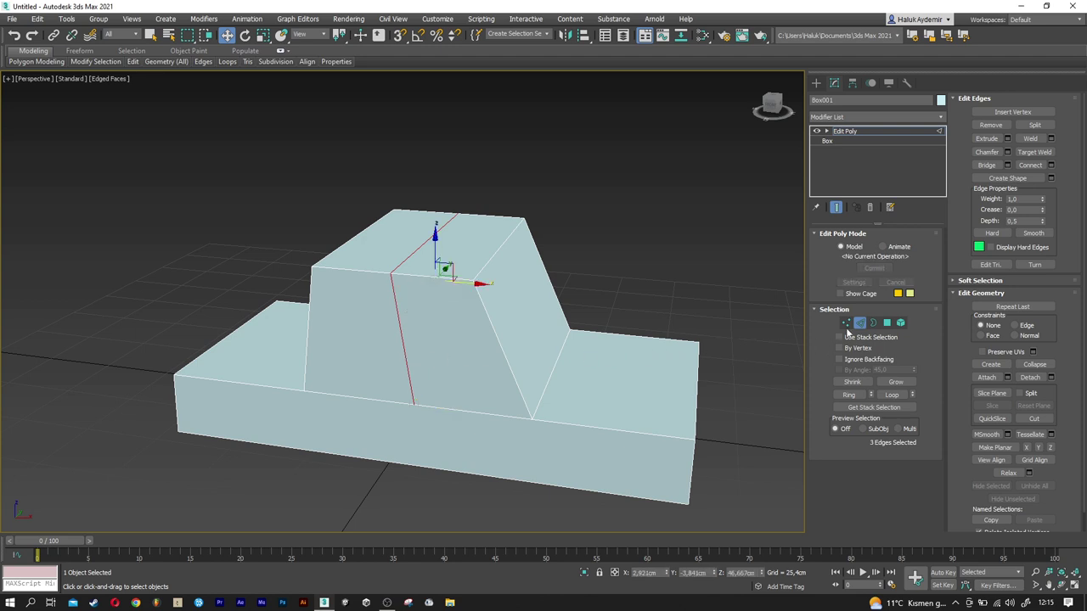
pyautogui.click(846, 324)
pyautogui.keyDown('alt'); pyautogui.moveTo(509, 332); pyautogui.dragTo(596, 330, button='middle'); pyautogui.keyUp('alt')
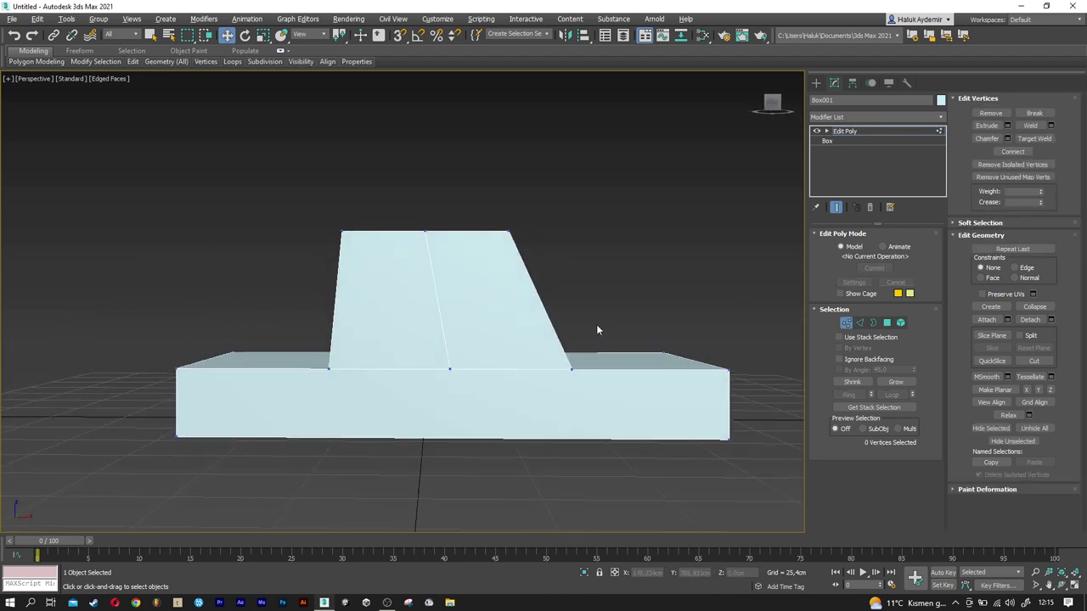
# Select the new edge's lower vertices and slide them left along X.
pyautogui.moveTo(402, 392); pyautogui.dragTo(478, 333)
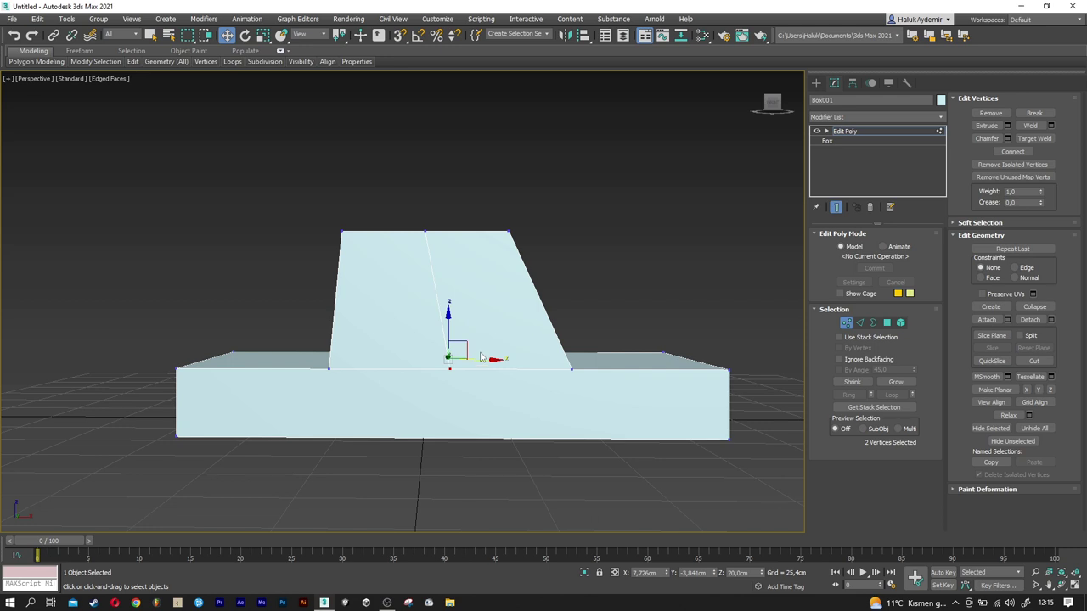
pyautogui.press('F3')
pyautogui.keyDown('alt'); pyautogui.moveTo(478, 383); pyautogui.dragTo(474, 388, button='middle'); pyautogui.keyUp('alt')
pyautogui.press('F3')
pyautogui.moveTo(483, 360); pyautogui.dragTo(465, 361)
# Select the new edge's top vertices and nudge them along X so it stands upright.
pyautogui.keyDown('alt'); pyautogui.moveTo(465, 362); pyautogui.dragTo(472, 364, button='middle'); pyautogui.keyUp('alt')
pyautogui.keyDown('alt'); pyautogui.moveTo(437, 275); pyautogui.dragTo(438, 275, button='middle'); pyautogui.keyUp('alt')
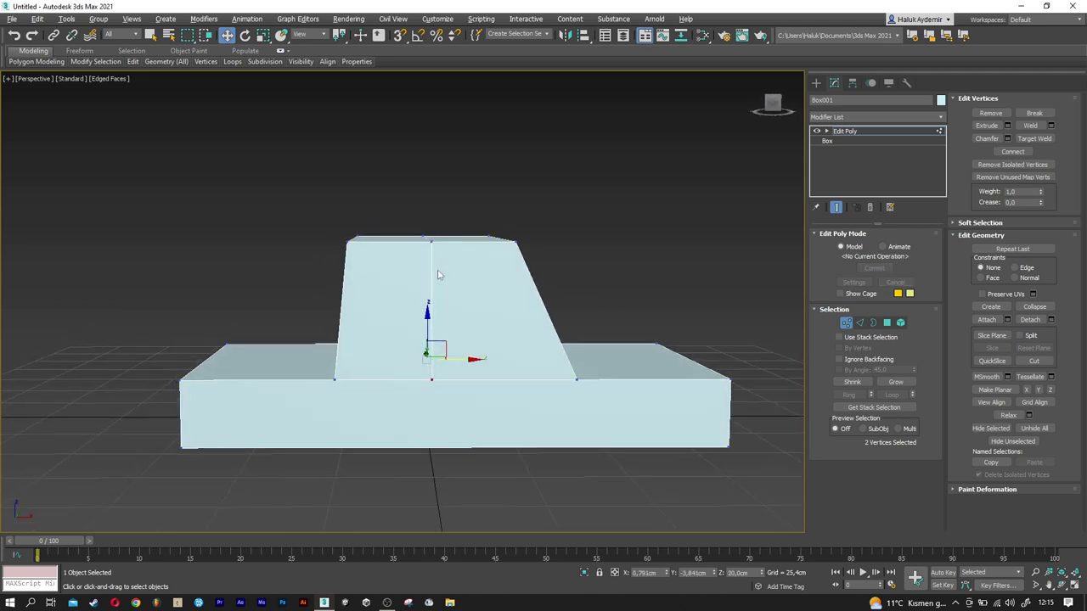
pyautogui.moveTo(432, 333); pyautogui.dragTo(452, 357)
pyautogui.moveTo(455, 298); pyautogui.dragTo(462, 299)
pyautogui.keyDown('alt'); pyautogui.moveTo(463, 306); pyautogui.dragTo(432, 336, button='middle'); pyautogui.keyUp('alt')
pyautogui.click(886, 322)
# Select the six cabin side and windshield faces that will become windows.
pyautogui.click(425, 204)
pyautogui.click(550, 301)
pyautogui.keyDown('ctrl'); pyautogui.click(426, 324); pyautogui.keyUp('ctrl')
pyautogui.keyDown('ctrl'); pyautogui.click(337, 315); pyautogui.keyUp('ctrl')
pyautogui.moveTo(207, 339)
pyautogui.keyDown('alt'); pyautogui.mouseDown(button='middle')
pyautogui.moveTo(348, 342)
pyautogui.moveTo(317, 352)
pyautogui.mouseUp(button='middle'); pyautogui.keyUp('alt')
pyautogui.keyDown('ctrl'); pyautogui.click(348, 343); pyautogui.keyUp('ctrl')
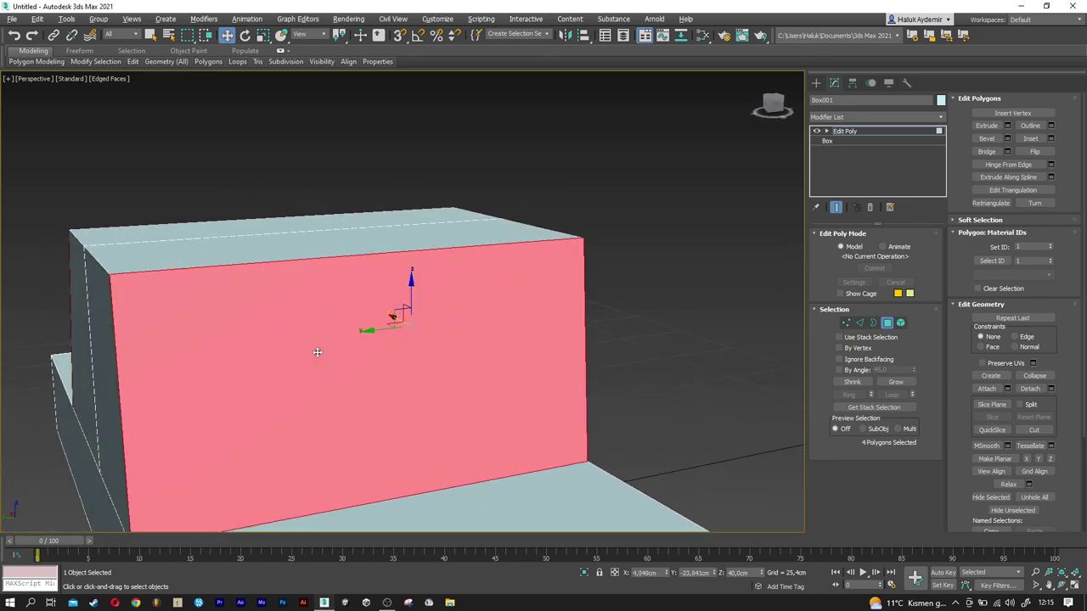
pyautogui.keyDown('ctrl'); pyautogui.click(109, 348); pyautogui.keyUp('ctrl')
pyautogui.keyDown('ctrl'); pyautogui.click(77, 324); pyautogui.keyUp('ctrl')
pyautogui.moveTo(419, 356)
pyautogui.keyDown('alt'); pyautogui.mouseDown(button='middle')
pyautogui.moveTo(229, 370)
pyautogui.moveTo(303, 310)
pyautogui.moveTo(337, 354)
pyautogui.moveTo(367, 332)
pyautogui.mouseUp(button='middle'); pyautogui.keyUp('alt')
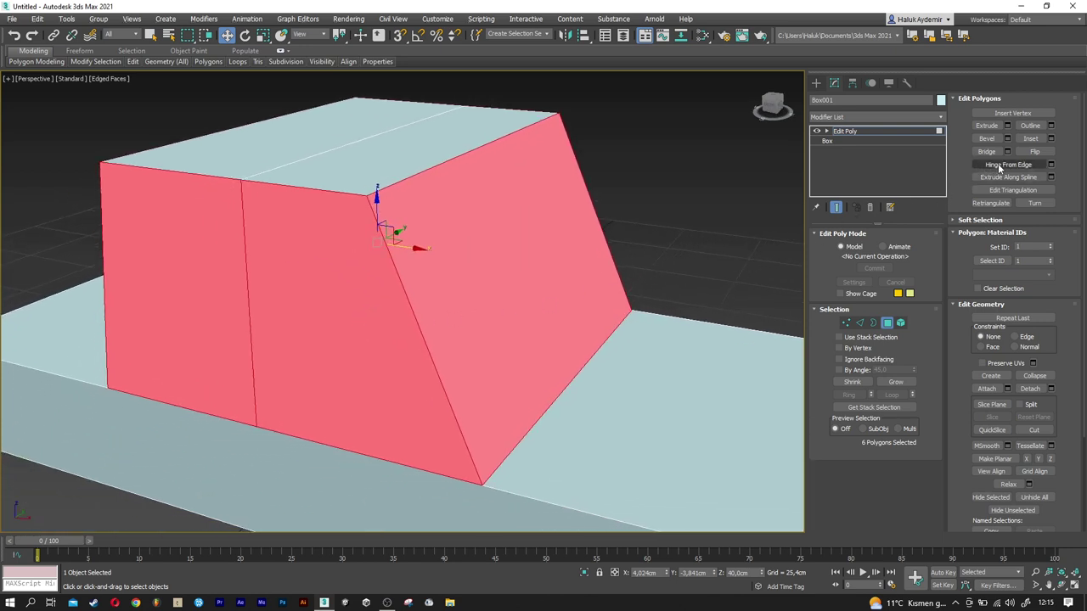
pyautogui.click(1050, 138)
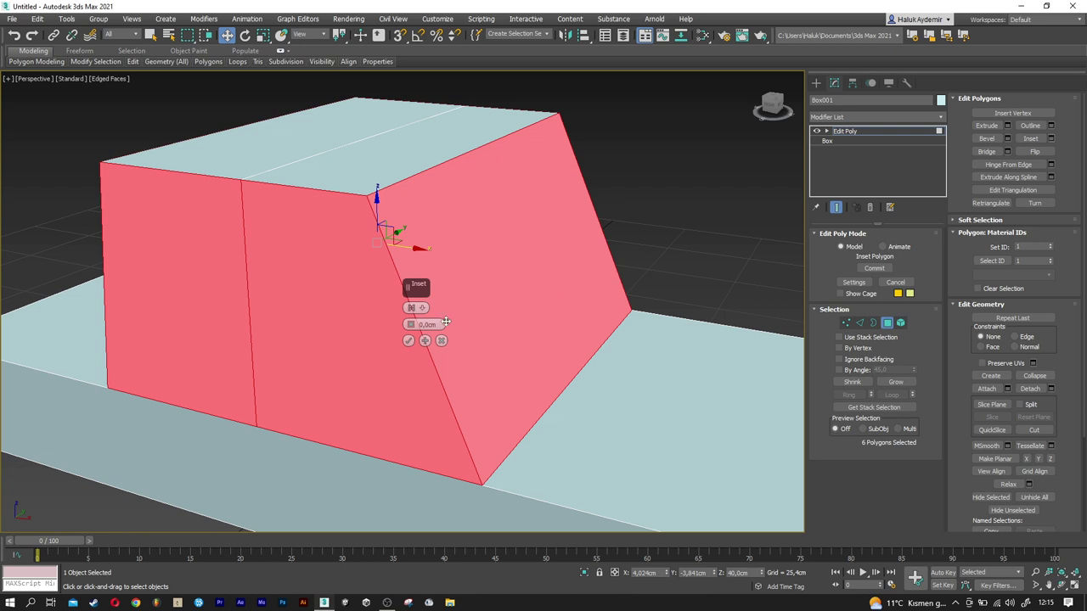
# Inset the six window faces By Polygon by 4 cm.
pyautogui.click(421, 309)
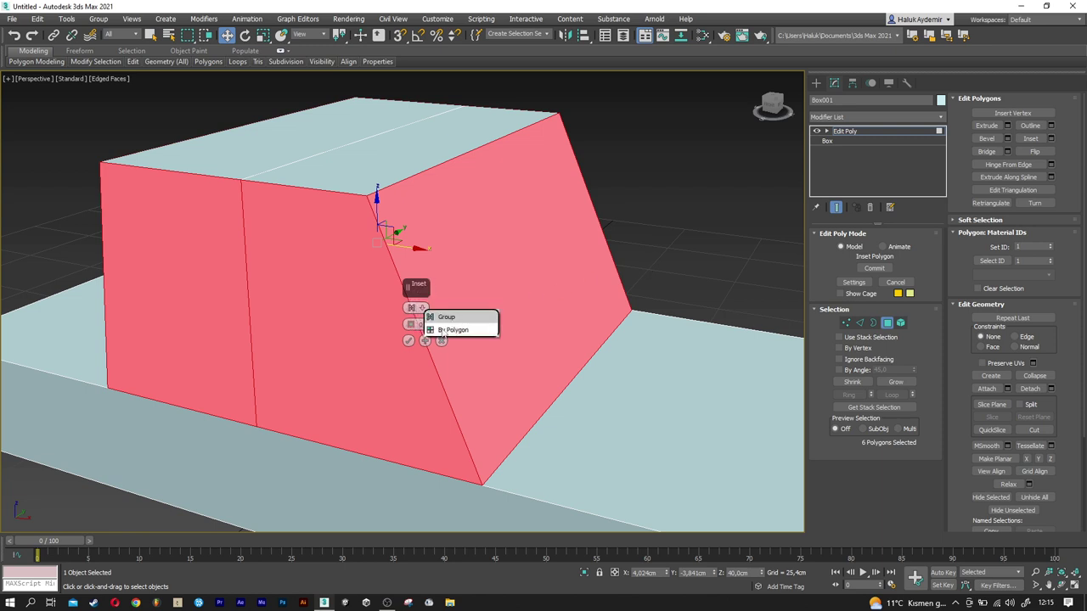
pyautogui.click(443, 331)
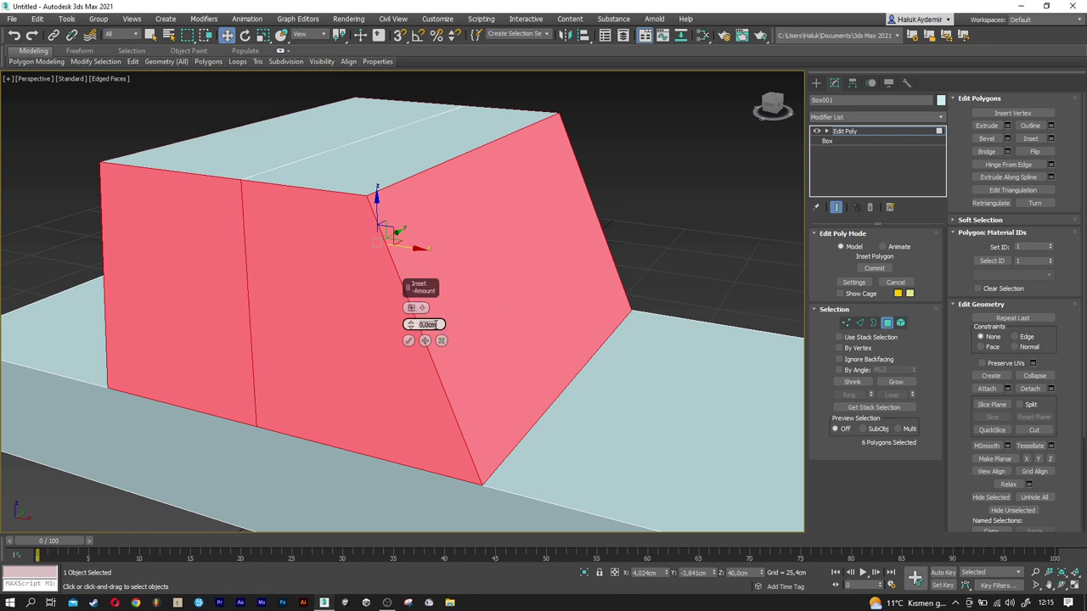
pyautogui.write('4')
pyautogui.press('Return')
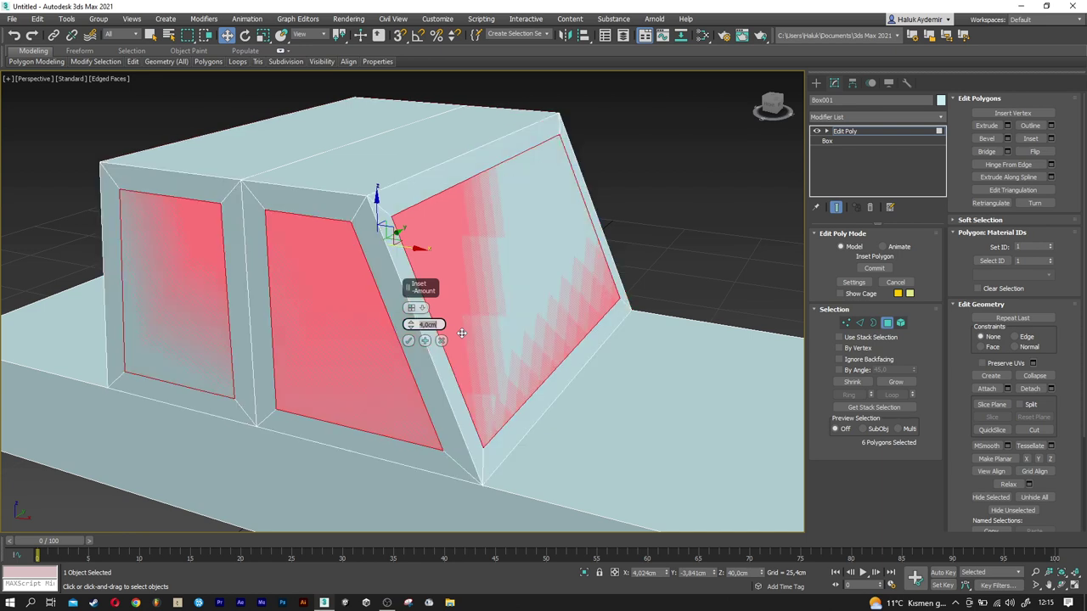
pyautogui.click(408, 341)
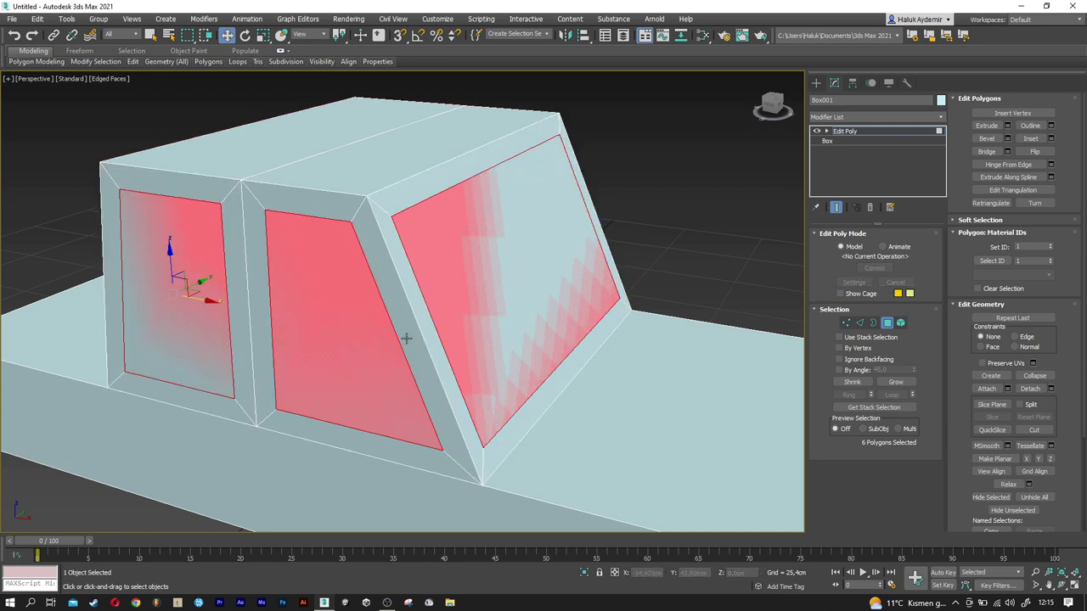
# Extrude the inset window faces by -1 cm to recess them.
pyautogui.click(1007, 126)
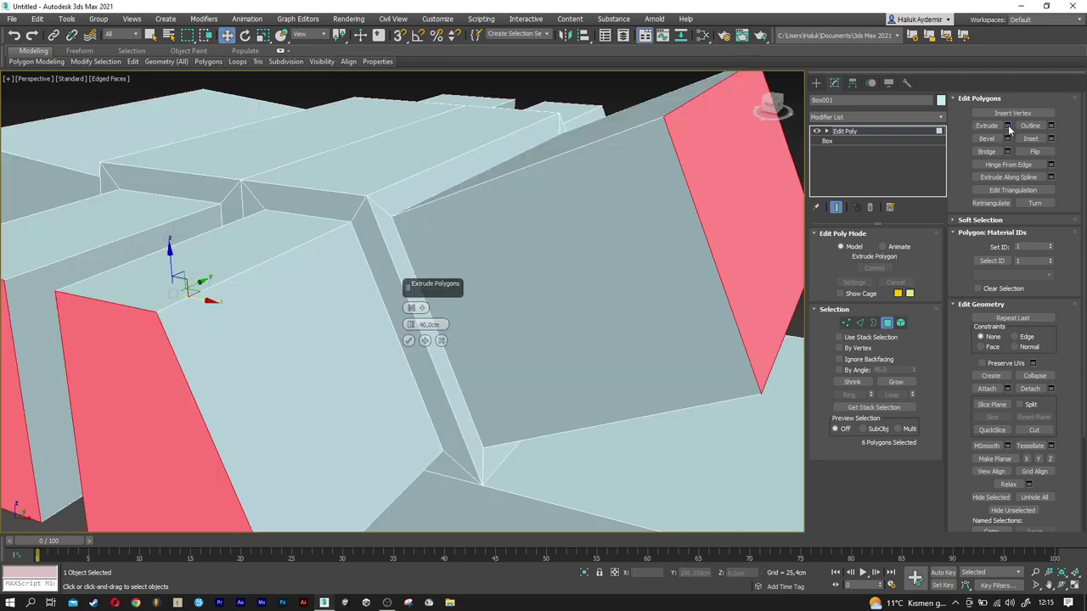
pyautogui.doubleClick(428, 325)
pyautogui.write('-1')
pyautogui.press('Return')
pyautogui.scroll(-2, 431, 332)
pyautogui.click(408, 341)
pyautogui.scroll(-2, 371, 340)
pyautogui.keyDown('alt'); pyautogui.moveTo(371, 340); pyautogui.dragTo(345, 341, button='middle'); pyautogui.keyUp('alt')
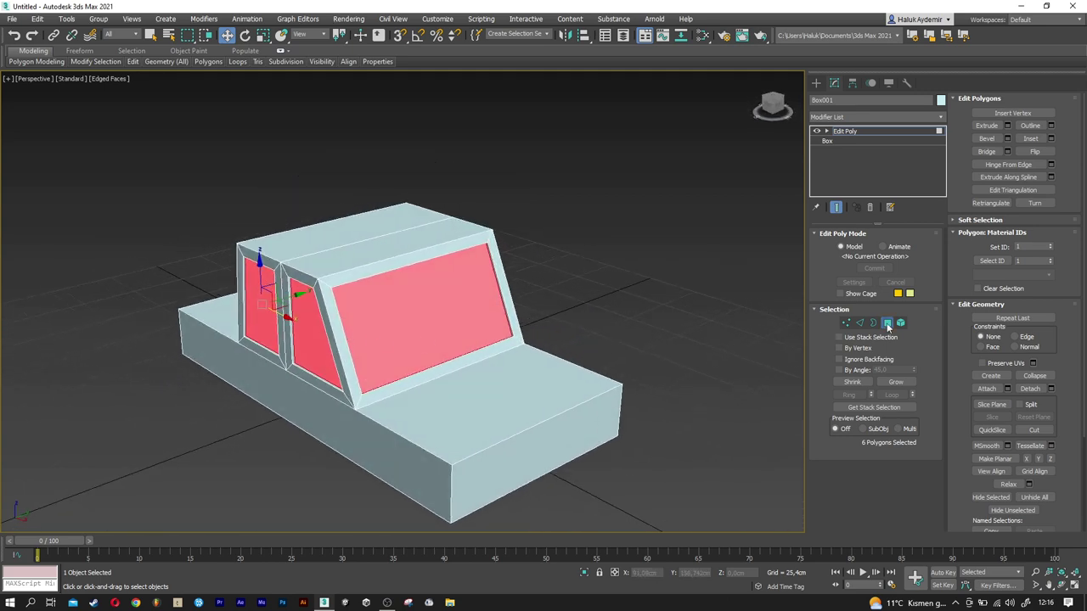
# Leave polygon level and select an edge of the car base.
pyautogui.click(886, 323)
pyautogui.keyDown('alt'); pyautogui.moveTo(620, 376); pyautogui.dragTo(603, 334, button='middle'); pyautogui.keyUp('alt')
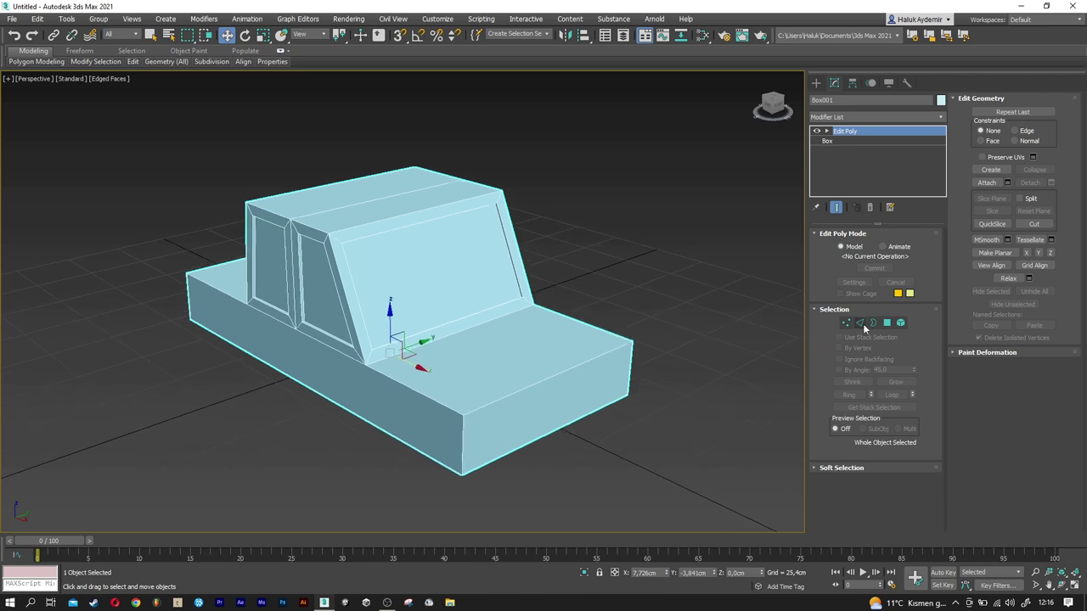
pyautogui.click(861, 324)
pyautogui.click(544, 383)
# Pull the rear-end vertices inward along X to shorten the base.
pyautogui.moveTo(544, 383)
pyautogui.keyDown('alt'); pyautogui.mouseDown(button='middle')
pyautogui.moveTo(565, 364)
pyautogui.moveTo(585, 368)
pyautogui.mouseUp(button='middle'); pyautogui.keyUp('alt')
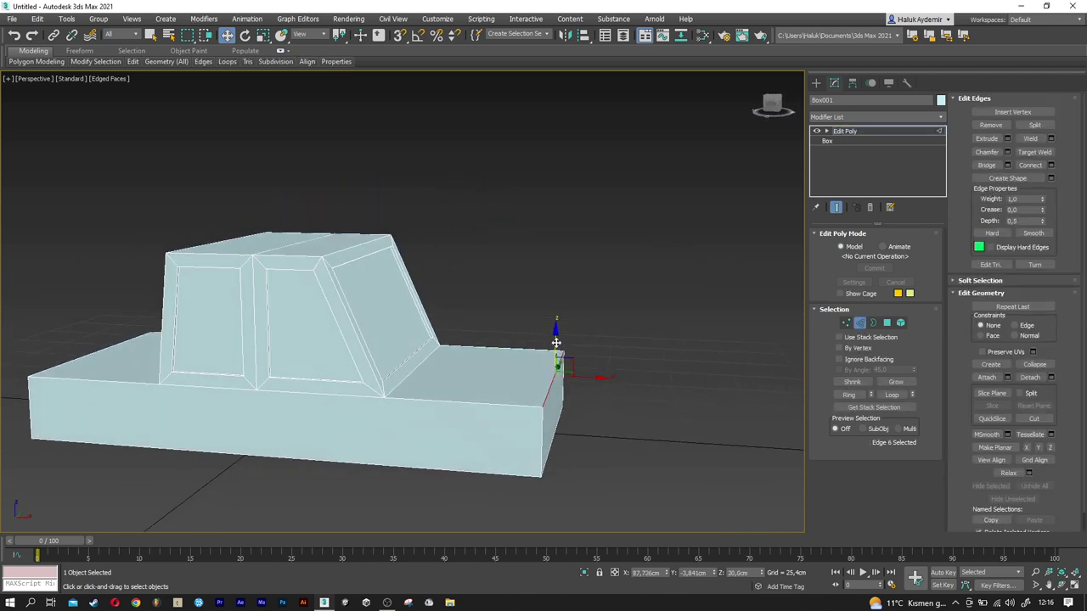
pyautogui.keyDown('alt'); pyautogui.moveTo(555, 363); pyautogui.dragTo(534, 376, button='middle'); pyautogui.keyUp('alt')
pyautogui.moveTo(280, 382); pyautogui.dragTo(640, 388, button='middle')
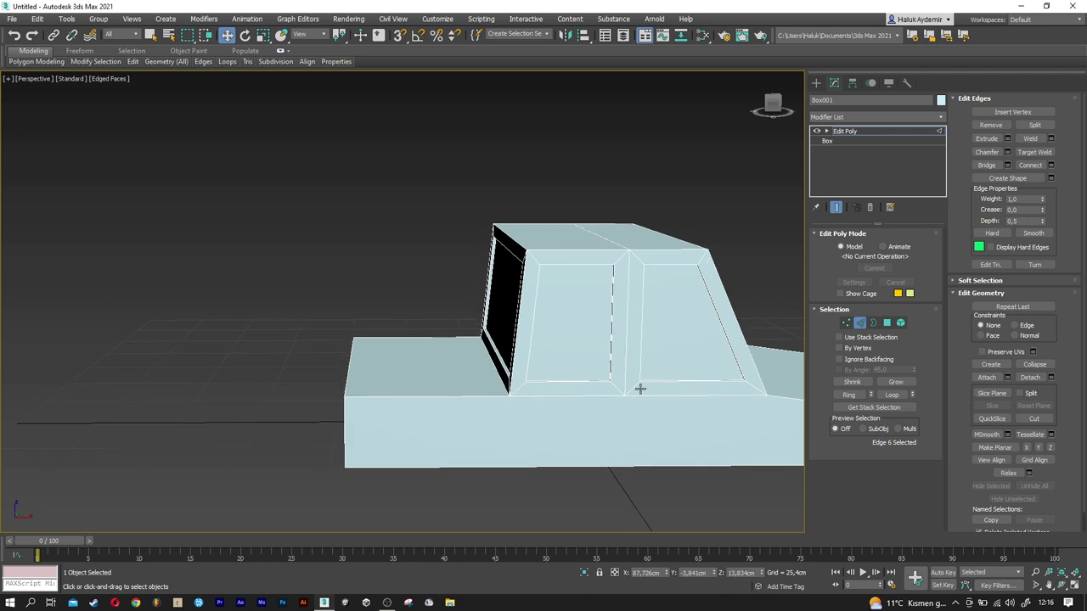
pyautogui.click(846, 324)
pyautogui.moveTo(385, 360); pyautogui.dragTo(447, 392)
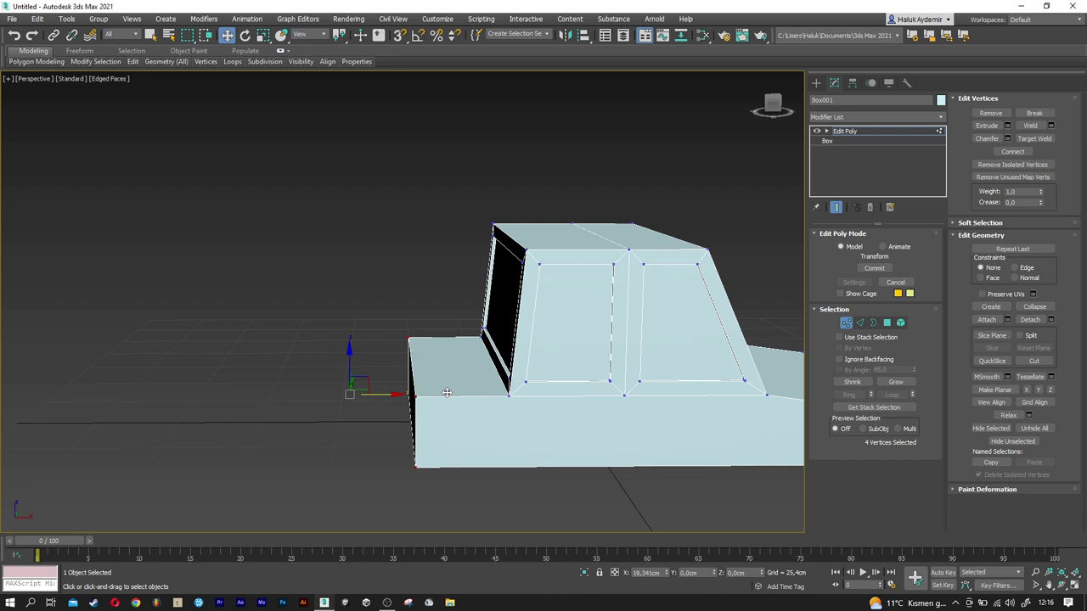
pyautogui.click(447, 392)
# Lower the base's end top edges about 3 cm so the hood slopes down.
pyautogui.click(859, 323)
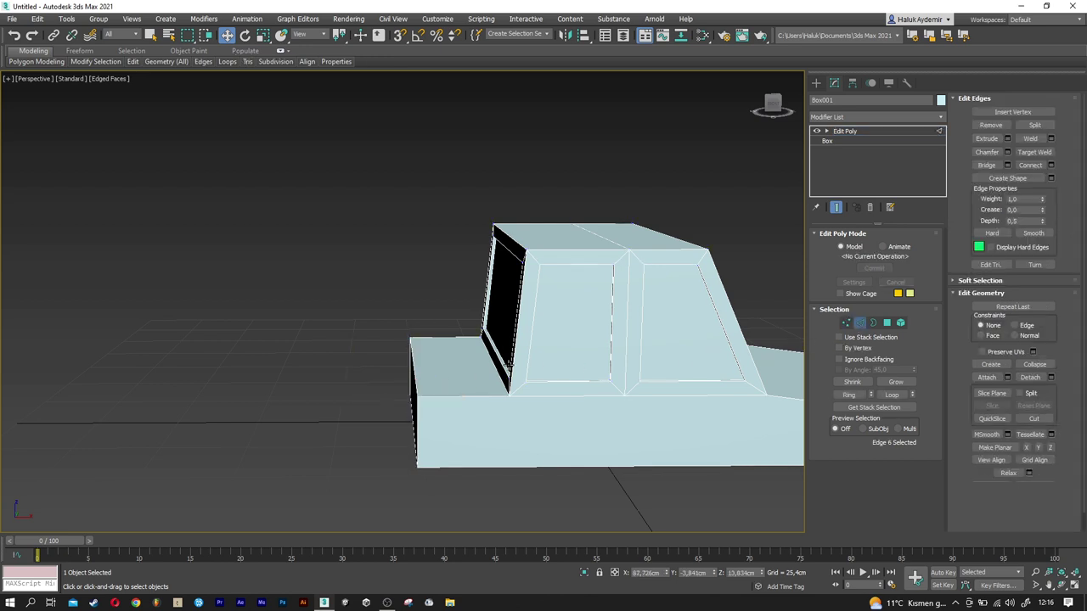
pyautogui.keyDown('ctrl'); pyautogui.click(412, 367); pyautogui.keyUp('ctrl')
pyautogui.keyDown('alt'); pyautogui.moveTo(456, 388); pyautogui.dragTo(439, 377, button='middle'); pyautogui.keyUp('alt')
pyautogui.click(443, 350)
pyautogui.moveTo(434, 324); pyautogui.dragTo(434, 338)
pyautogui.moveTo(434, 338)
pyautogui.keyDown('alt'); pyautogui.mouseDown(button='middle')
pyautogui.moveTo(450, 311)
pyautogui.moveTo(488, 388)
pyautogui.moveTo(315, 388)
pyautogui.moveTo(381, 364)
pyautogui.moveTo(429, 398)
pyautogui.mouseUp(button='middle'); pyautogui.keyUp('alt')
pyautogui.moveTo(472, 430); pyautogui.dragTo(410, 409, button='middle')
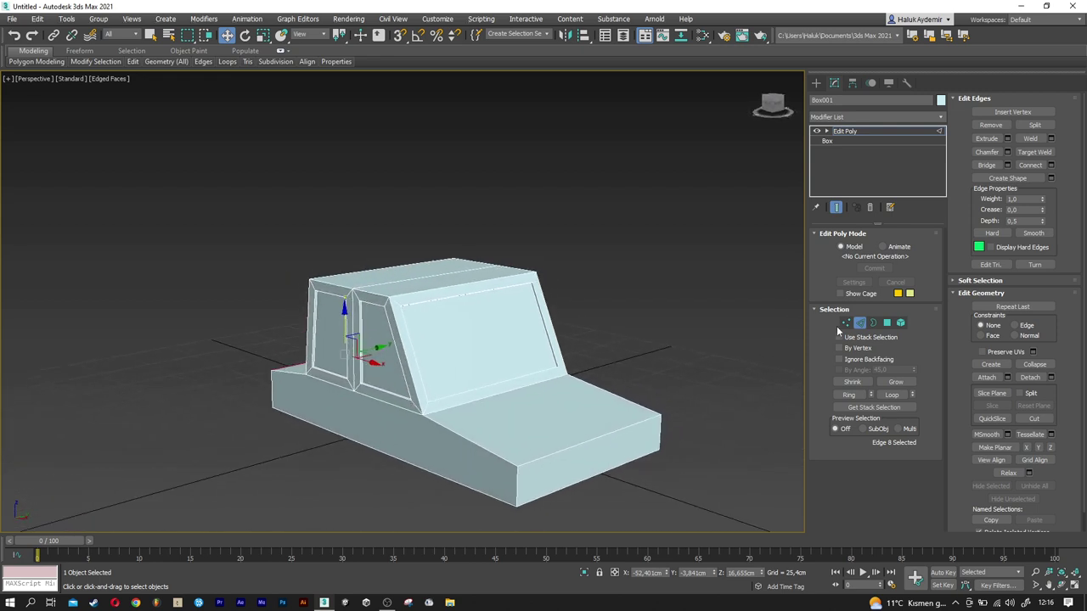
pyautogui.click(731, 364)
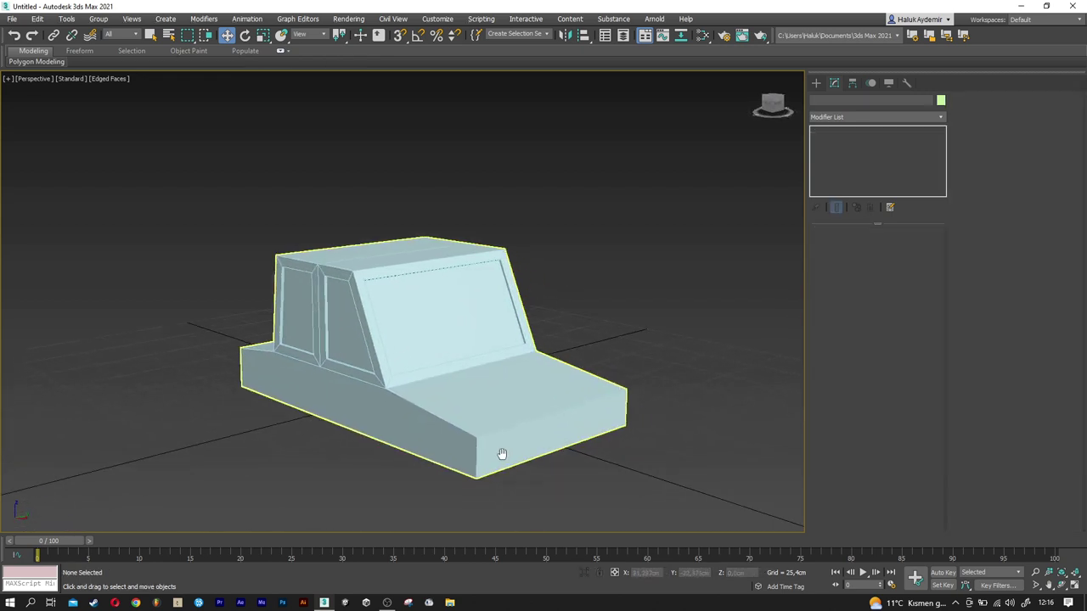
# Draw a small box on the body's front face and make it 10 cm long and 1 cm high.
pyautogui.scroll(4, 498, 470)
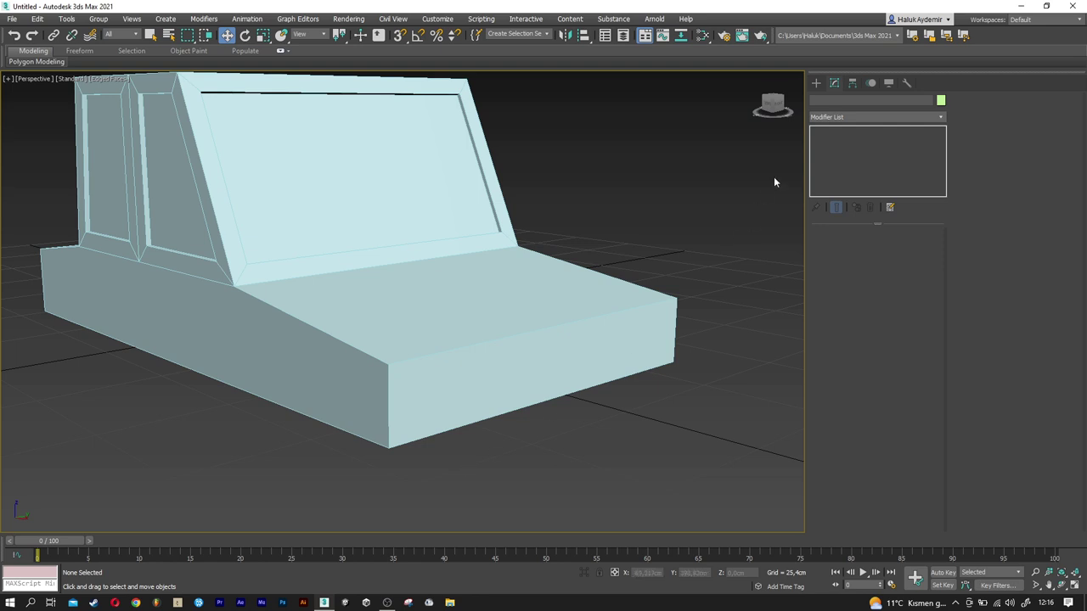
pyautogui.click(815, 84)
pyautogui.click(851, 151)
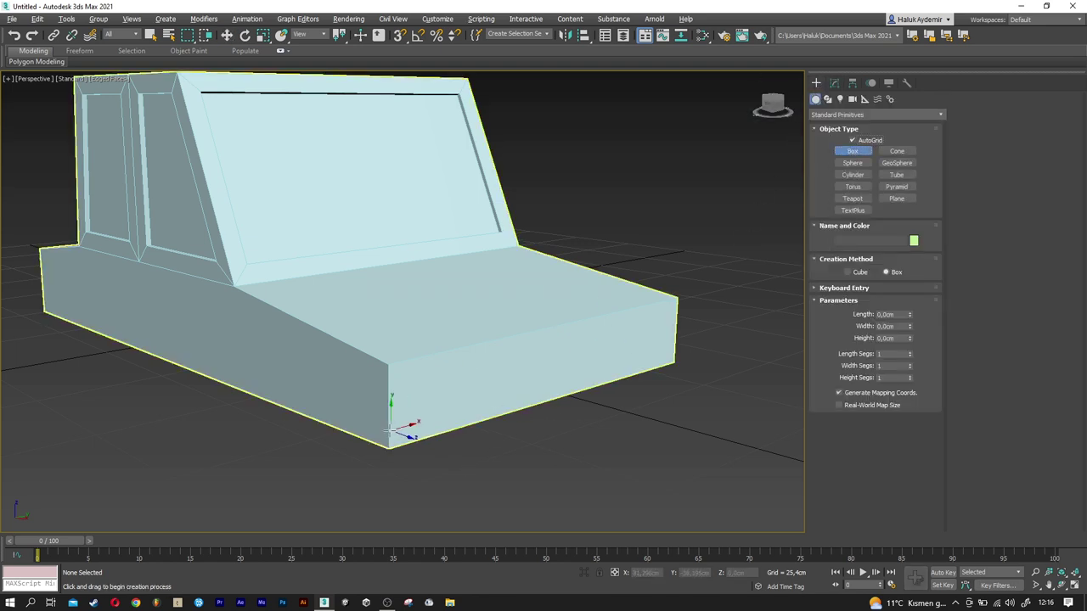
pyautogui.scroll(2, 400, 425)
pyautogui.moveTo(246, 336); pyautogui.dragTo(350, 362)
pyautogui.click(259, 344)
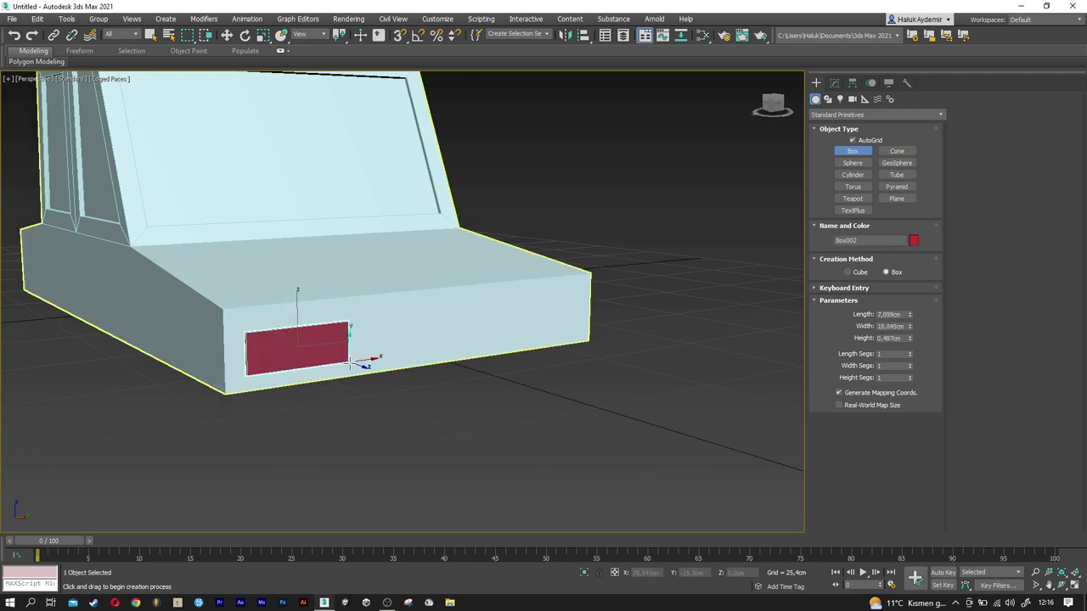
pyautogui.scroll(2, 254, 364)
pyautogui.scroll(2, 272, 371)
pyautogui.click(889, 314)
pyautogui.write('10')
pyautogui.press('Tab')
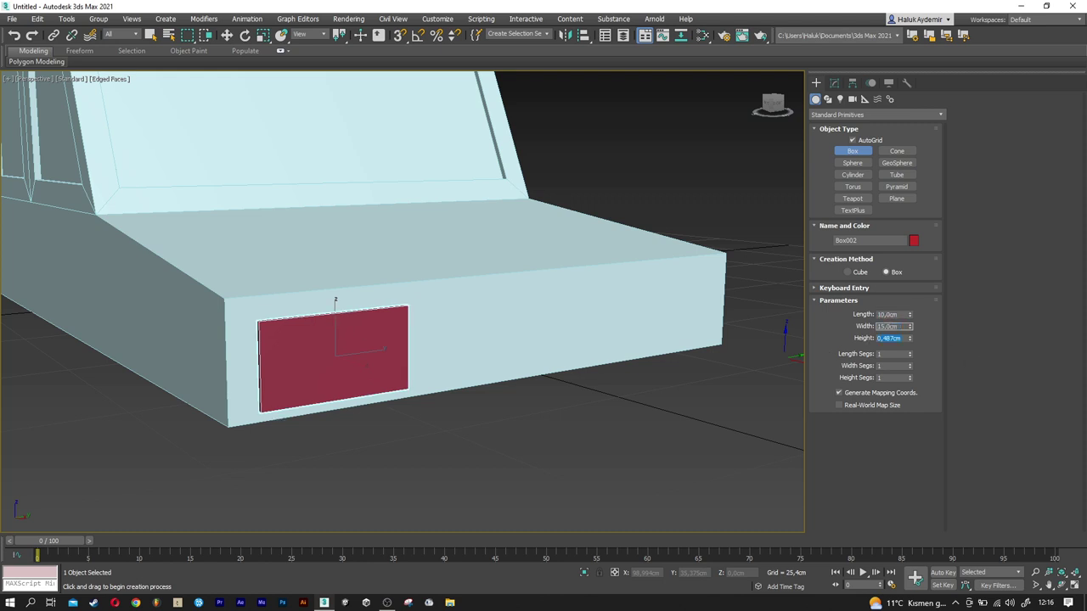
pyautogui.write('1')
pyautogui.press('Return')
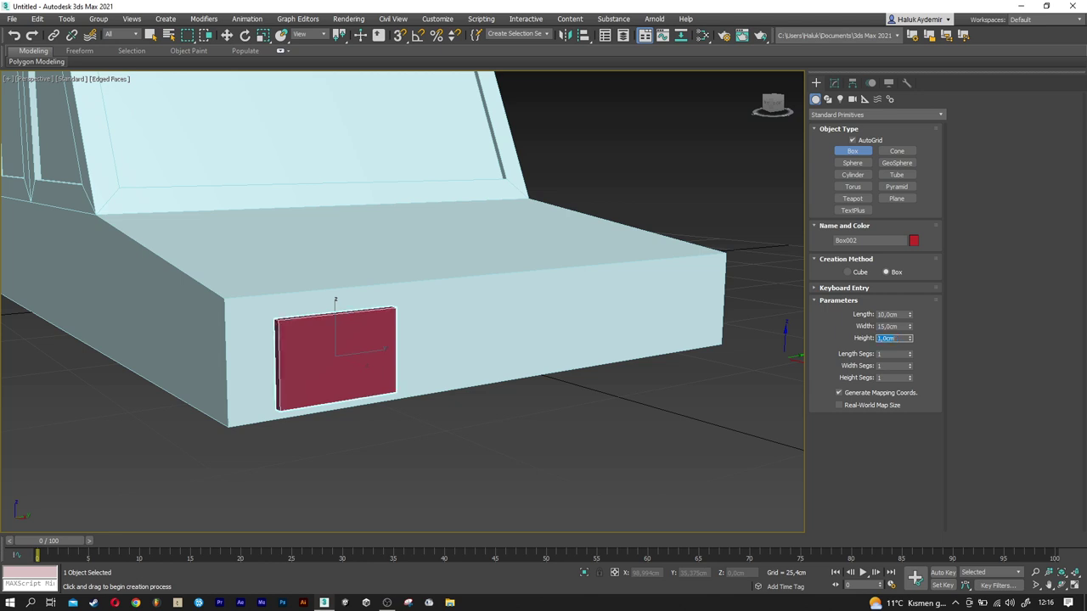
# Move the red box left and up so it sits flush on the lower front face.
pyautogui.press('w')
pyautogui.keyDown('alt'); pyautogui.moveTo(319, 401); pyautogui.dragTo(283, 400, button='middle'); pyautogui.keyUp('alt')
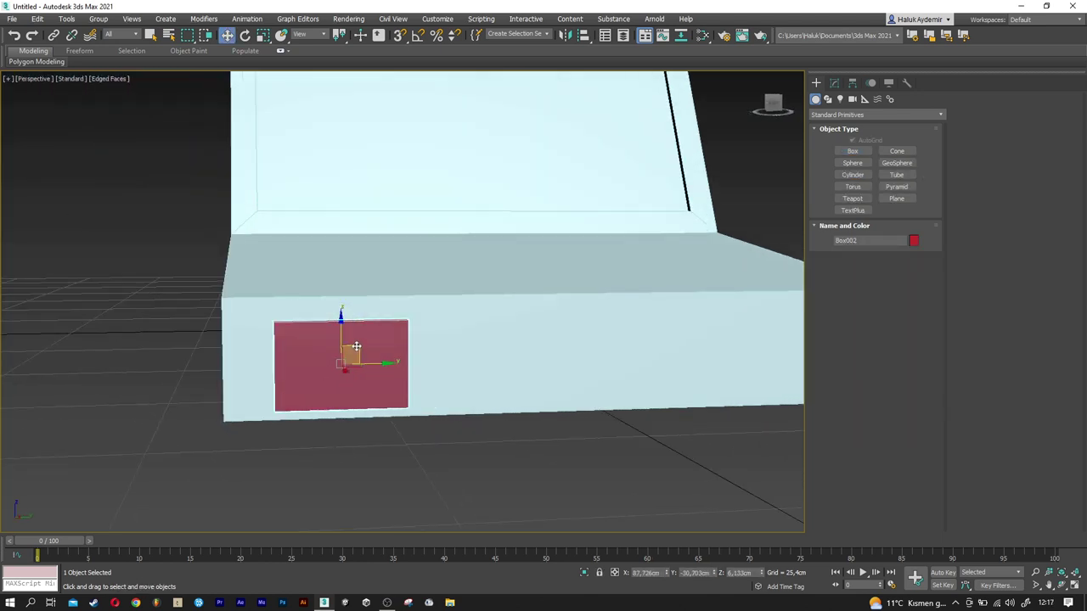
pyautogui.moveTo(353, 357); pyautogui.dragTo(329, 370)
pyautogui.moveTo(329, 370)
pyautogui.keyDown('alt'); pyautogui.mouseDown(button='middle')
pyautogui.moveTo(351, 381)
pyautogui.moveTo(307, 365)
pyautogui.mouseUp(button='middle'); pyautogui.keyUp('alt')
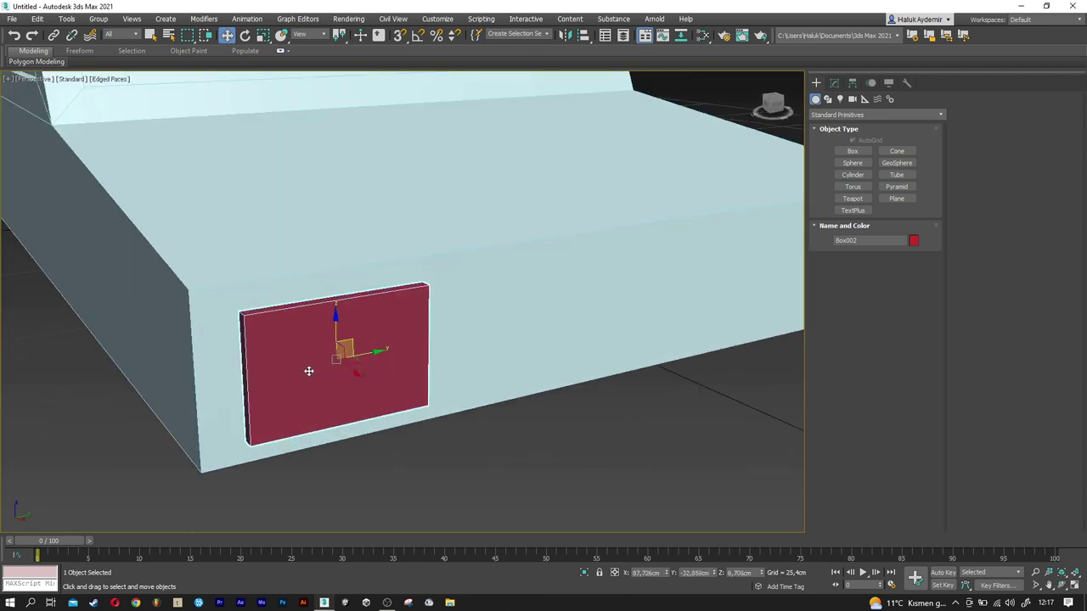
pyautogui.click(835, 83)
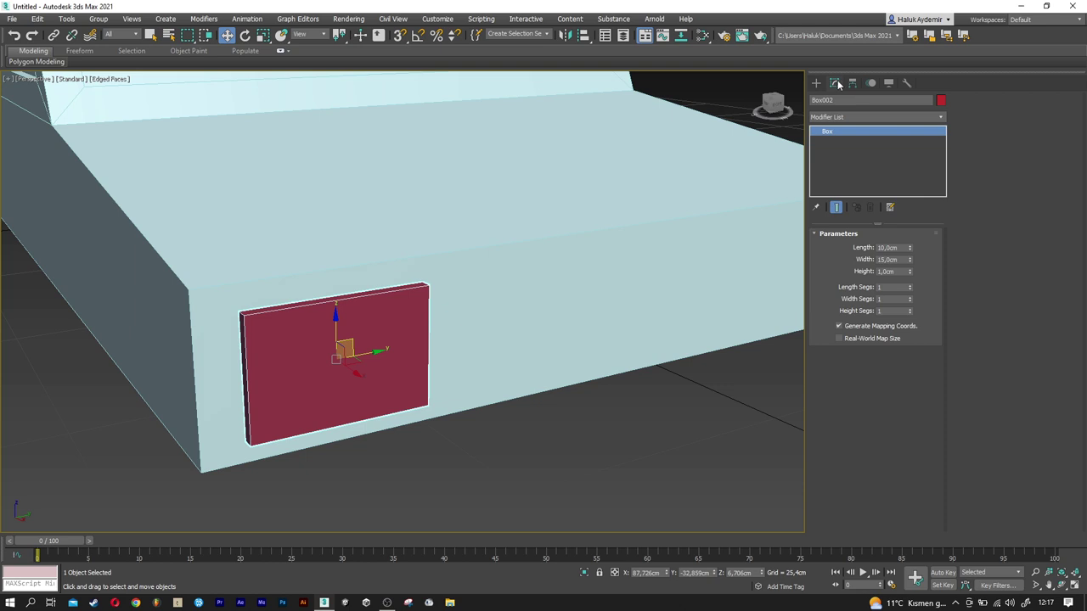
# Add an Edit Poly modifier and inset the red box's front face by 1 cm.
pyautogui.click(855, 115)
pyautogui.write('esh')
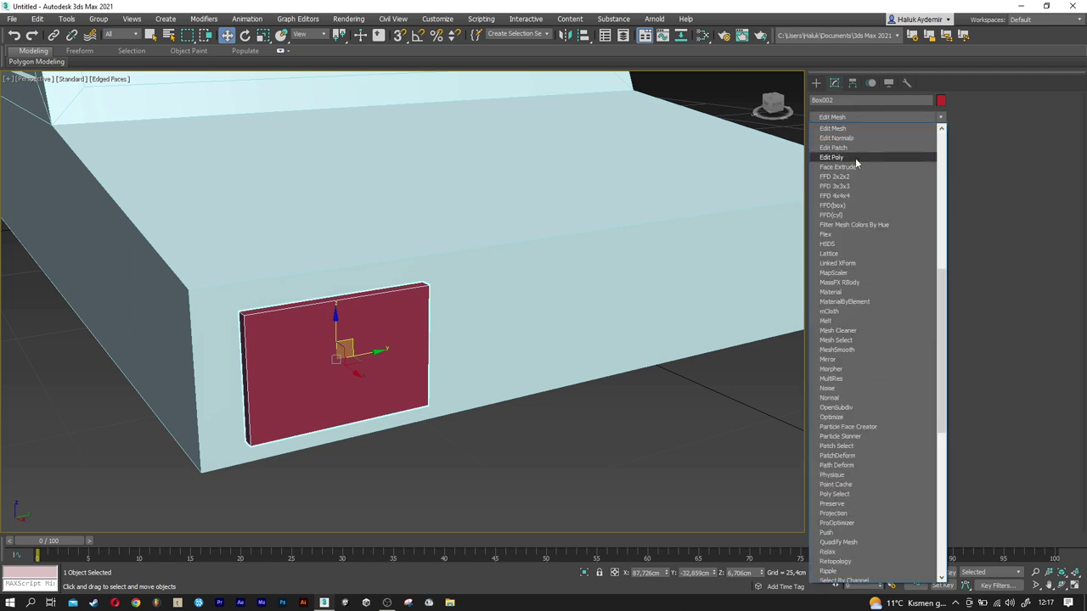
pyautogui.click(855, 157)
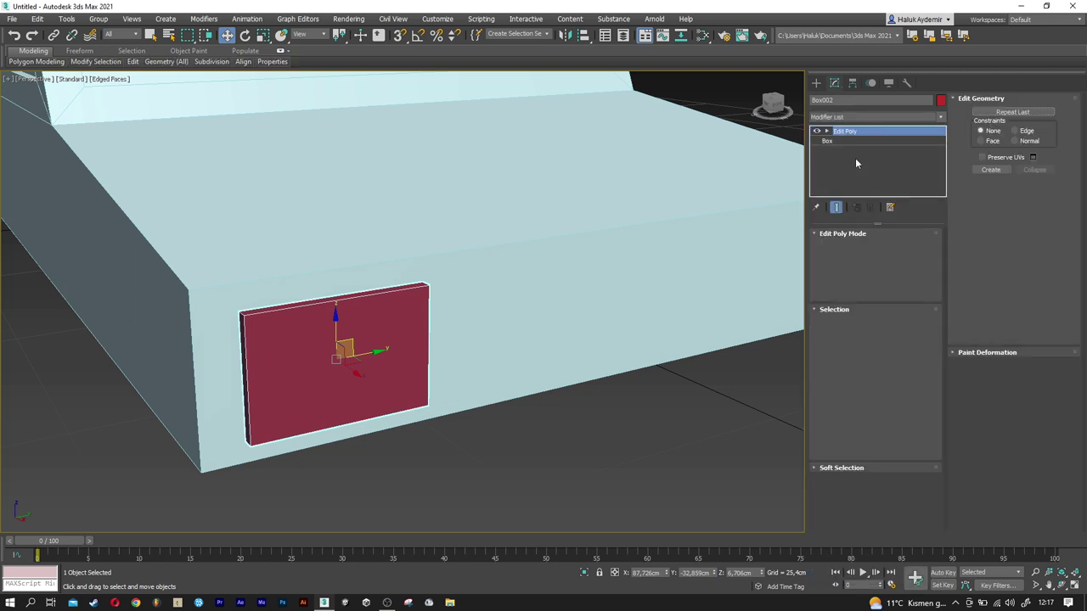
pyautogui.click(886, 322)
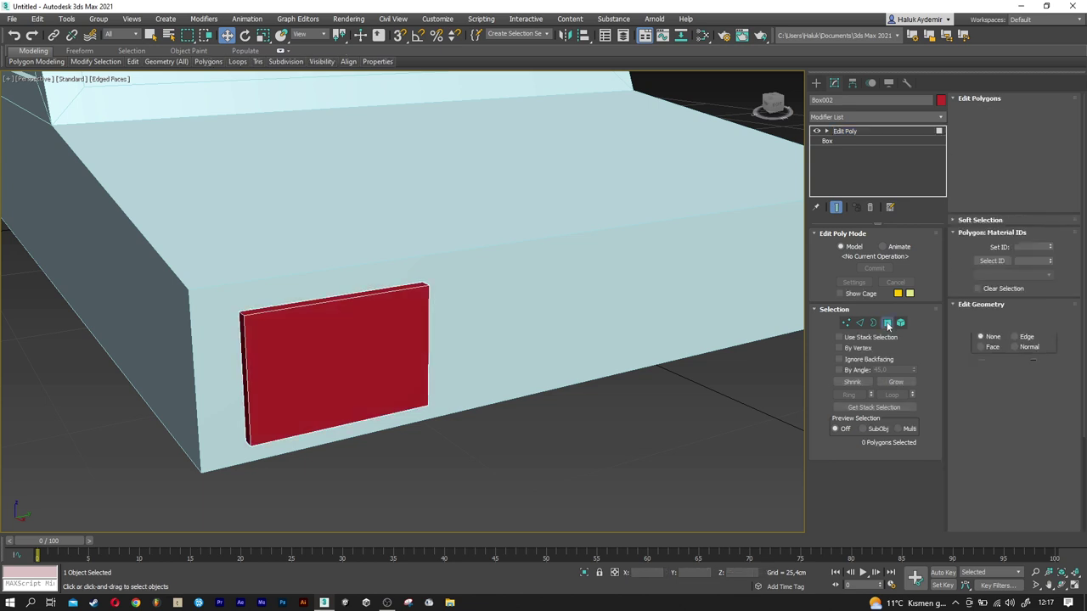
pyautogui.click(374, 327)
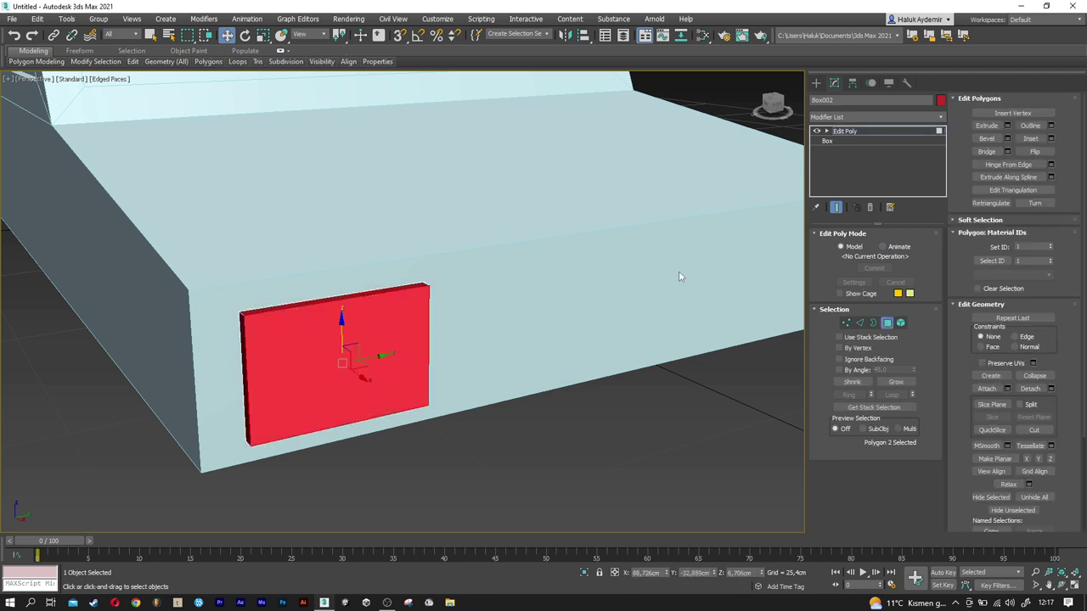
pyautogui.click(1050, 139)
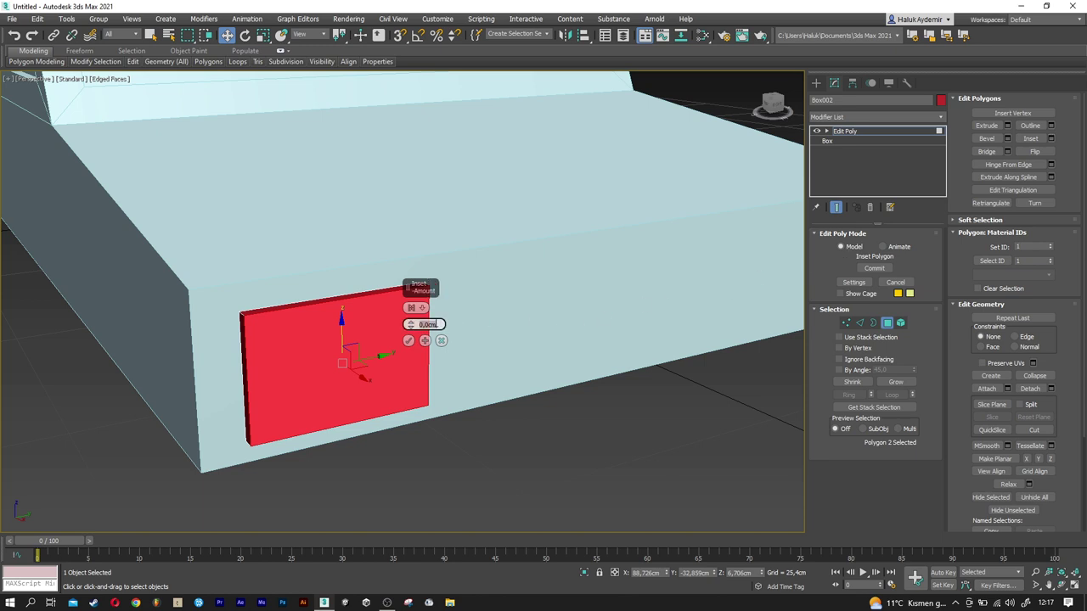
pyautogui.write('1')
pyautogui.press('Return')
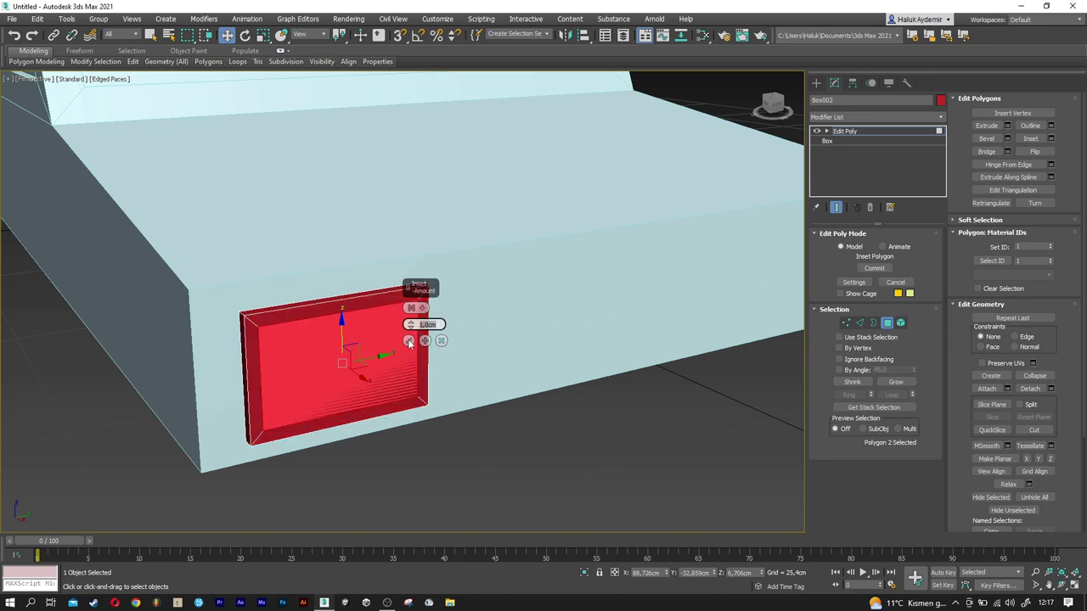
pyautogui.click(408, 341)
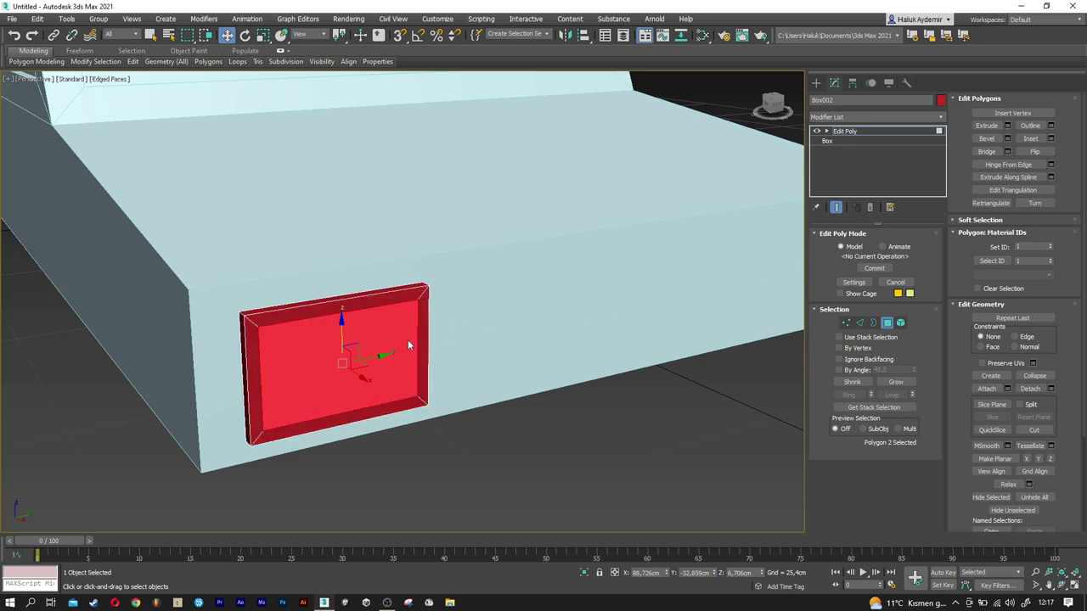
# Connect the top and bottom inset edges with a vertical edge across the panel.
pyautogui.click(859, 323)
pyautogui.click(338, 414)
pyautogui.keyDown('ctrl'); pyautogui.click(310, 320); pyautogui.keyUp('ctrl')
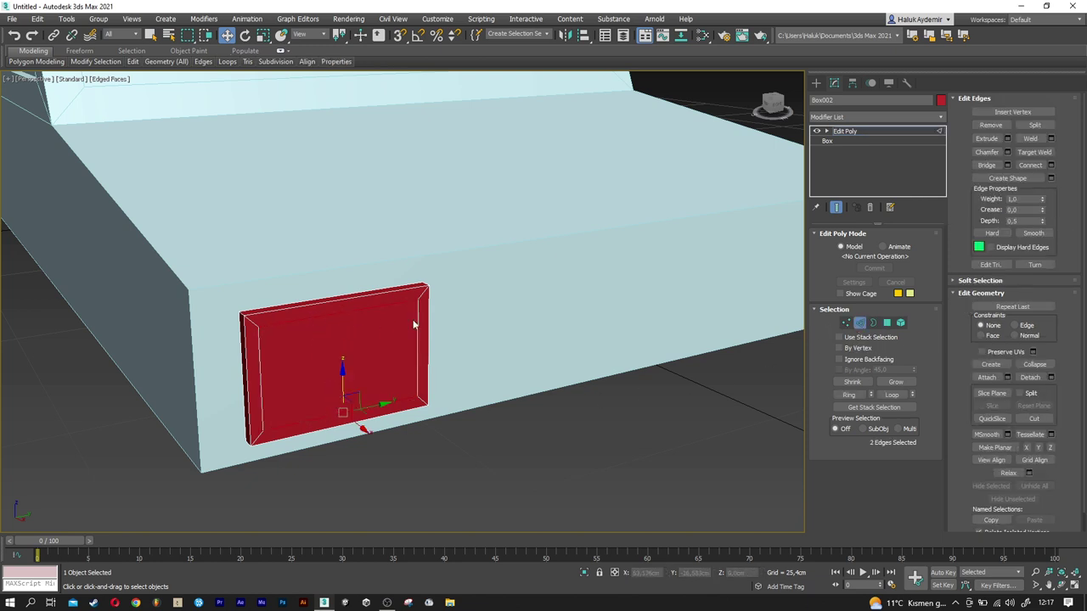
pyautogui.click(1050, 166)
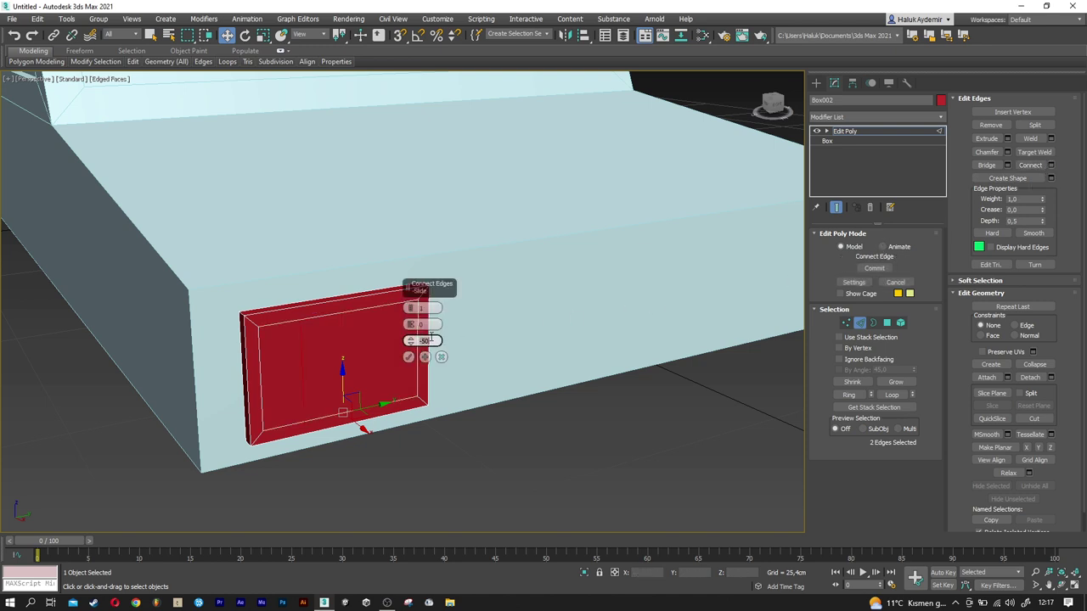
pyautogui.click(408, 358)
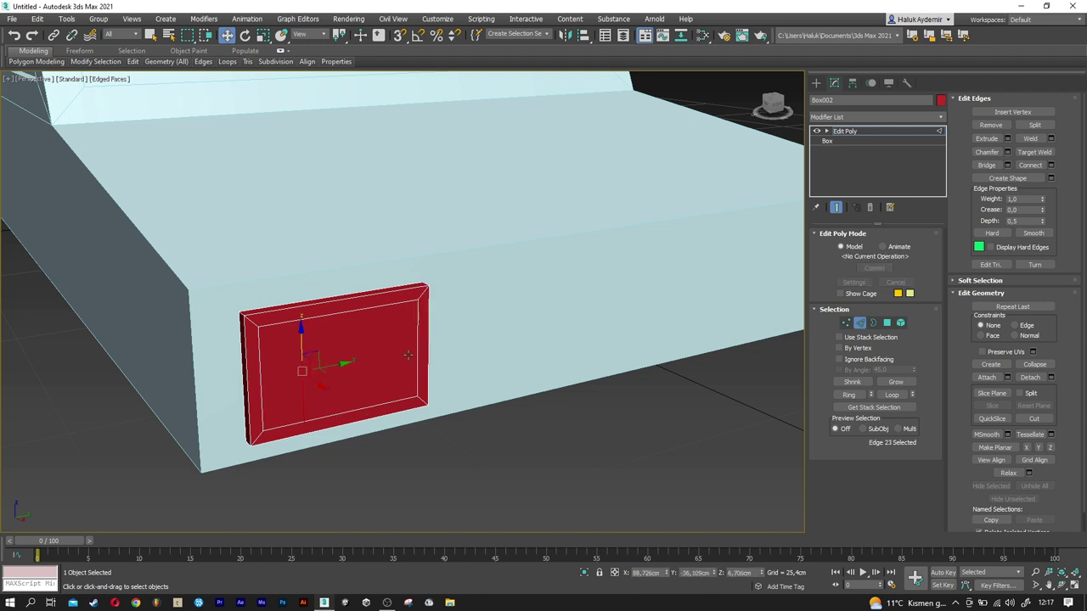
pyautogui.click(859, 323)
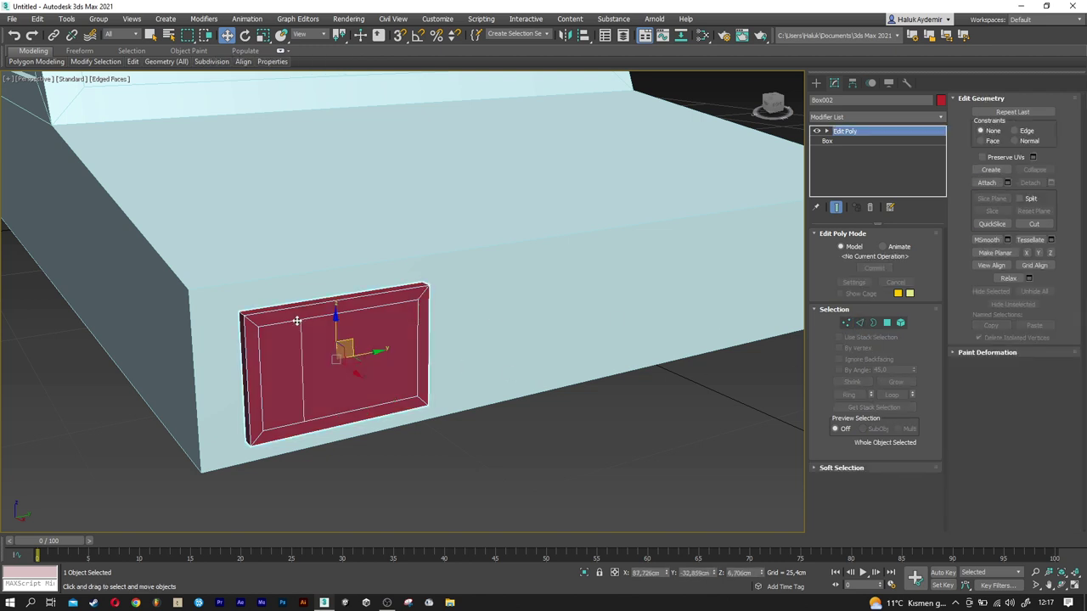
# Copy the red light to the opposite front corner and rotate it 180° with angle snap.
pyautogui.scroll(-5, 417, 328)
pyautogui.moveTo(417, 328)
pyautogui.keyDown('alt'); pyautogui.mouseDown(button='middle')
pyautogui.moveTo(400, 334)
pyautogui.moveTo(436, 354)
pyautogui.moveTo(339, 369)
pyautogui.mouseUp(button='middle'); pyautogui.keyUp('alt')
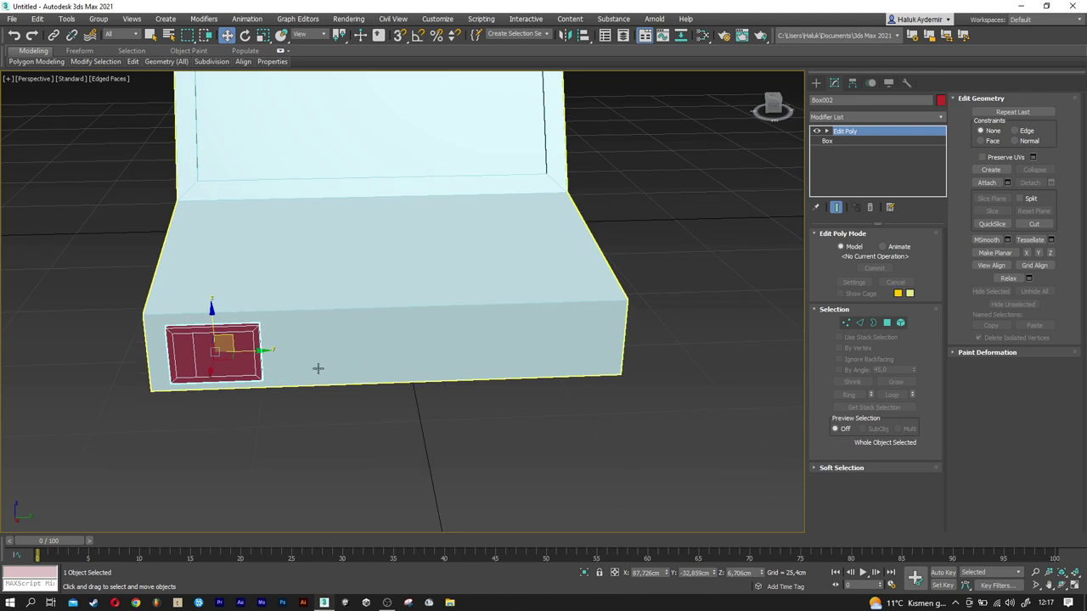
pyautogui.keyDown('shift'); pyautogui.moveTo(286, 342); pyautogui.dragTo(609, 347); pyautogui.keyUp('shift')
pyautogui.click(554, 350)
pyautogui.press('e')
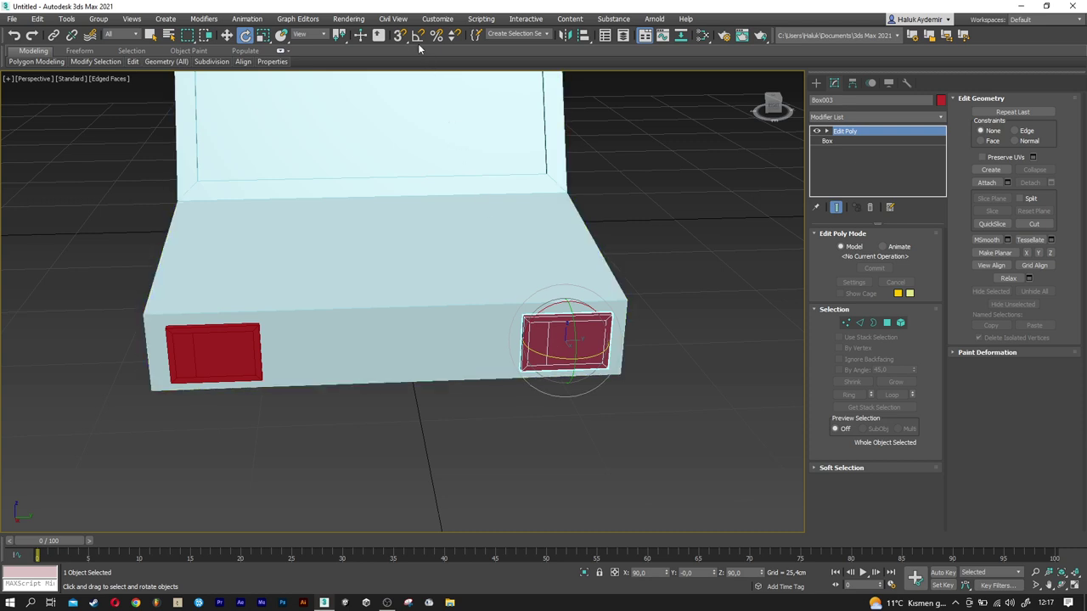
pyautogui.click(418, 35)
pyautogui.moveTo(552, 304); pyautogui.dragTo(667, 306)
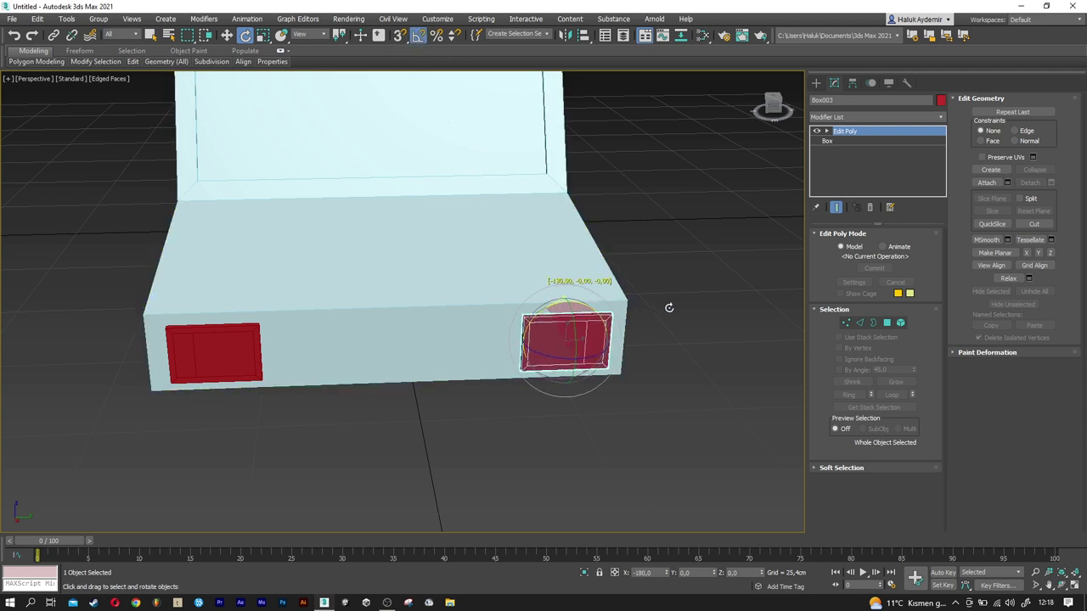
pyautogui.press('w')
pyautogui.moveTo(517, 360)
pyautogui.keyDown('alt'); pyautogui.mouseDown(button='middle')
pyautogui.moveTo(548, 369)
pyautogui.moveTo(538, 388)
pyautogui.moveTo(594, 354)
pyautogui.mouseUp(button='middle'); pyautogui.keyUp('alt')
pyautogui.click(556, 334)
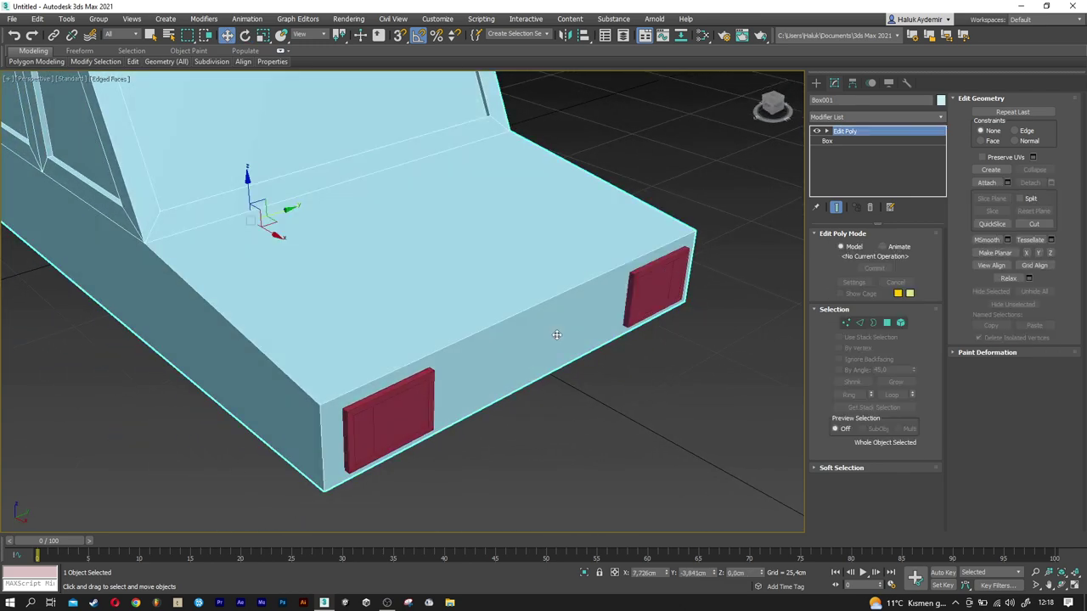
# Connect the body's top and bottom front edges with 2 new edges.
pyautogui.click(859, 323)
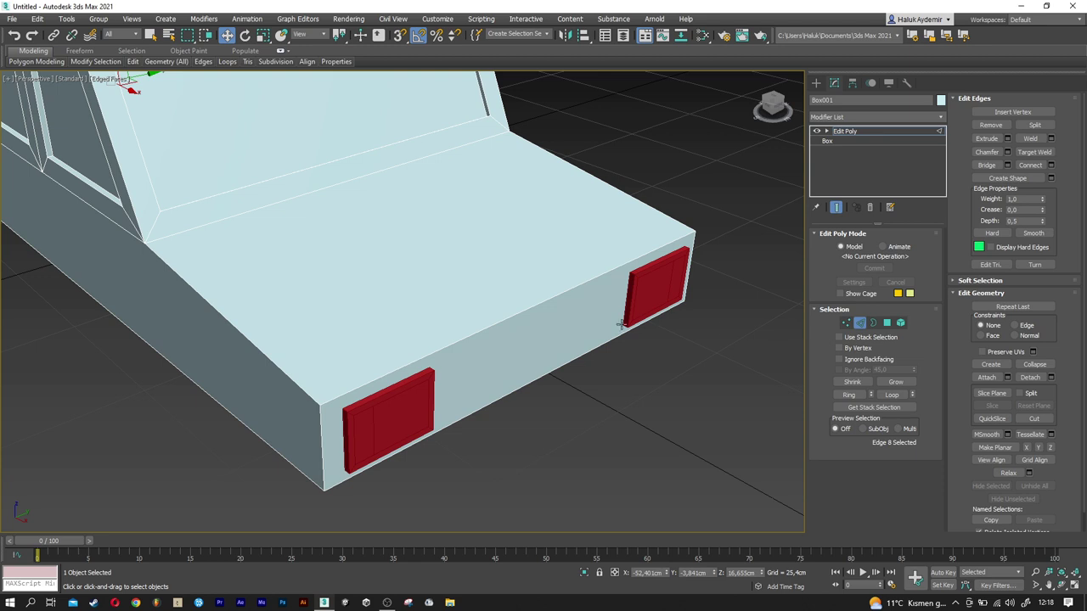
pyautogui.click(512, 311)
pyautogui.keyDown('ctrl'); pyautogui.click(531, 381); pyautogui.keyUp('ctrl')
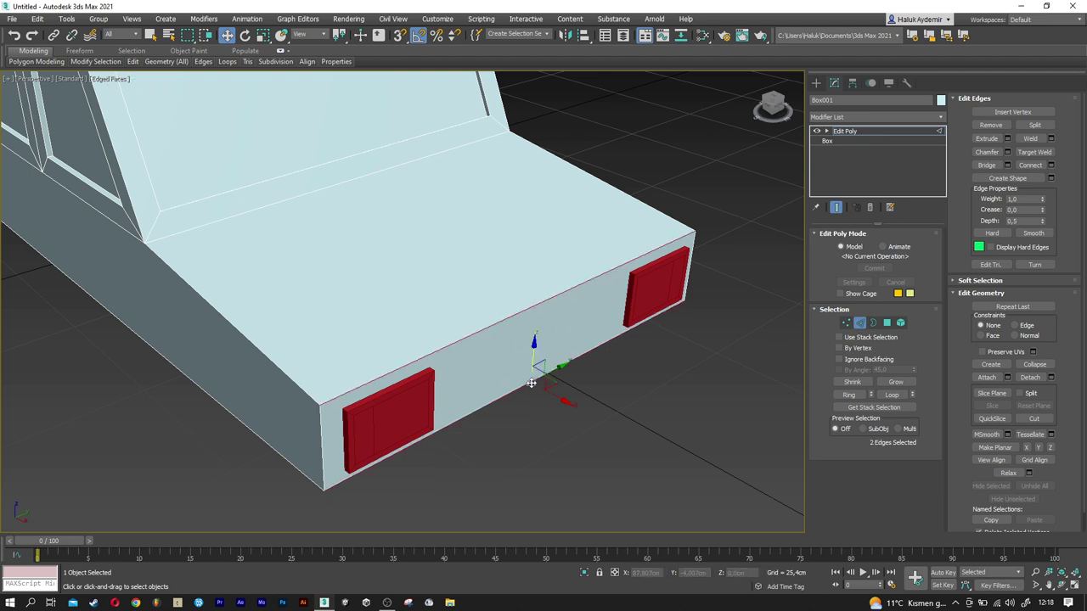
pyautogui.click(1051, 166)
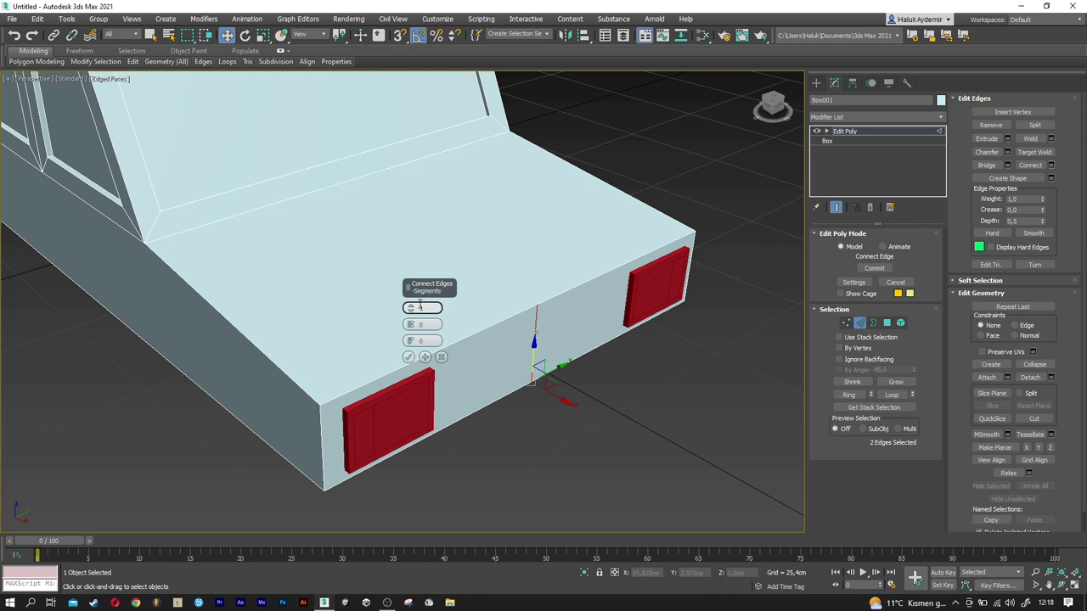
pyautogui.moveTo(412, 309); pyautogui.dragTo(412, 308)
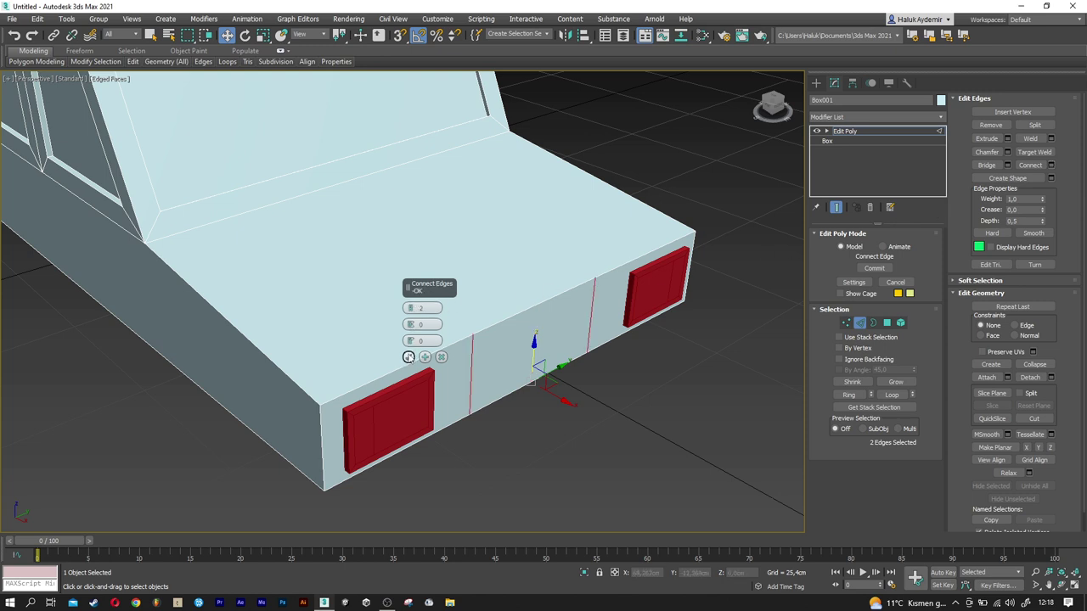
pyautogui.click(409, 356)
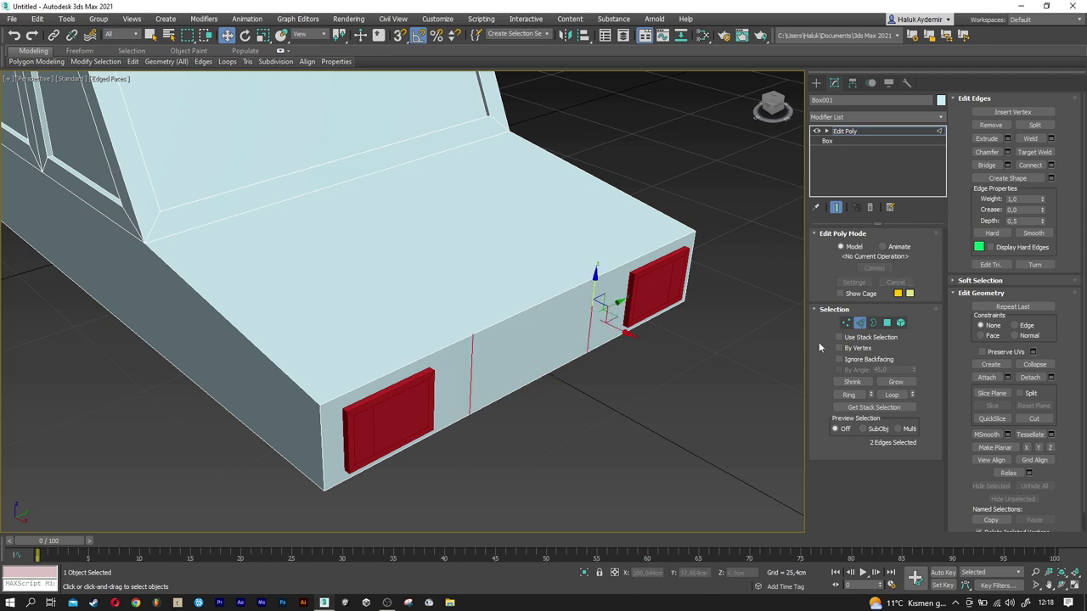
# Push the middle front polygon outward to form a shallow point.
pyautogui.click(887, 323)
pyautogui.click(558, 339)
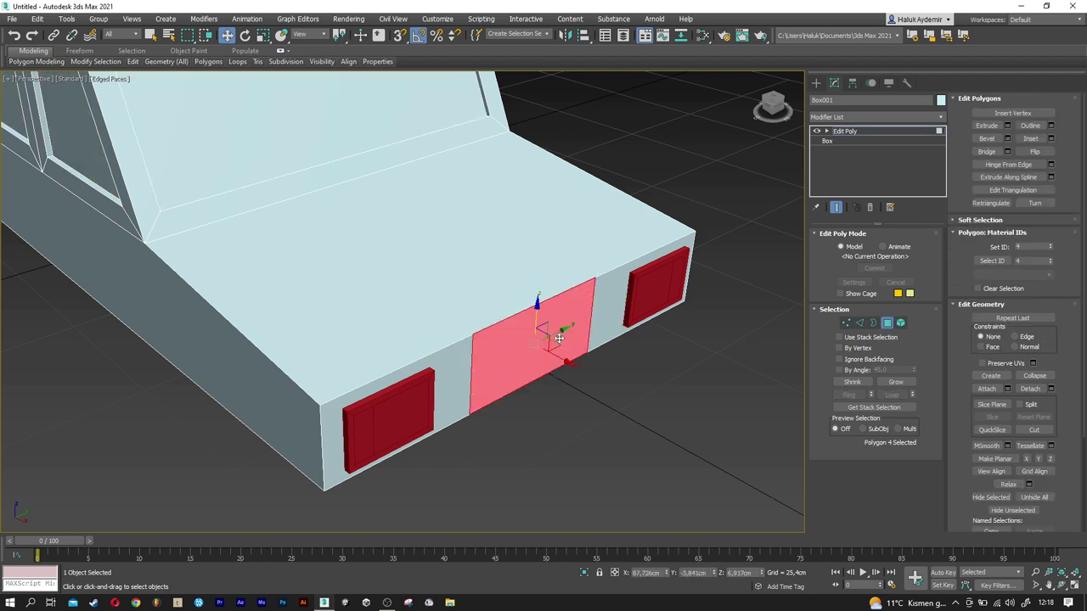
pyautogui.moveTo(564, 356); pyautogui.dragTo(541, 368)
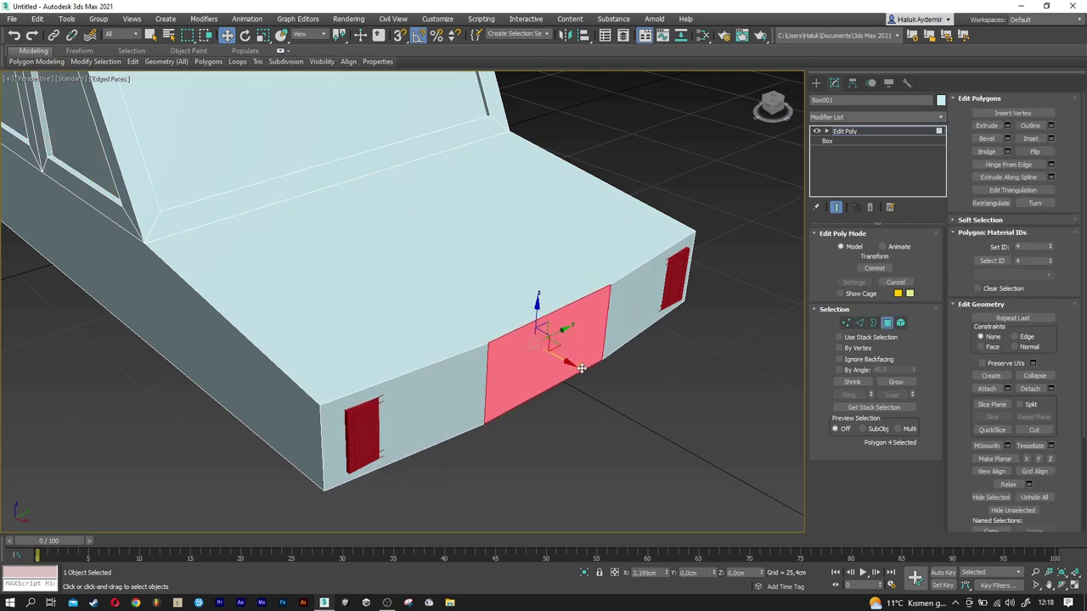
pyautogui.moveTo(541, 368)
pyautogui.keyDown('alt'); pyautogui.mouseDown(button='middle')
pyautogui.moveTo(439, 379)
pyautogui.moveTo(537, 373)
pyautogui.mouseUp(button='middle'); pyautogui.keyUp('alt')
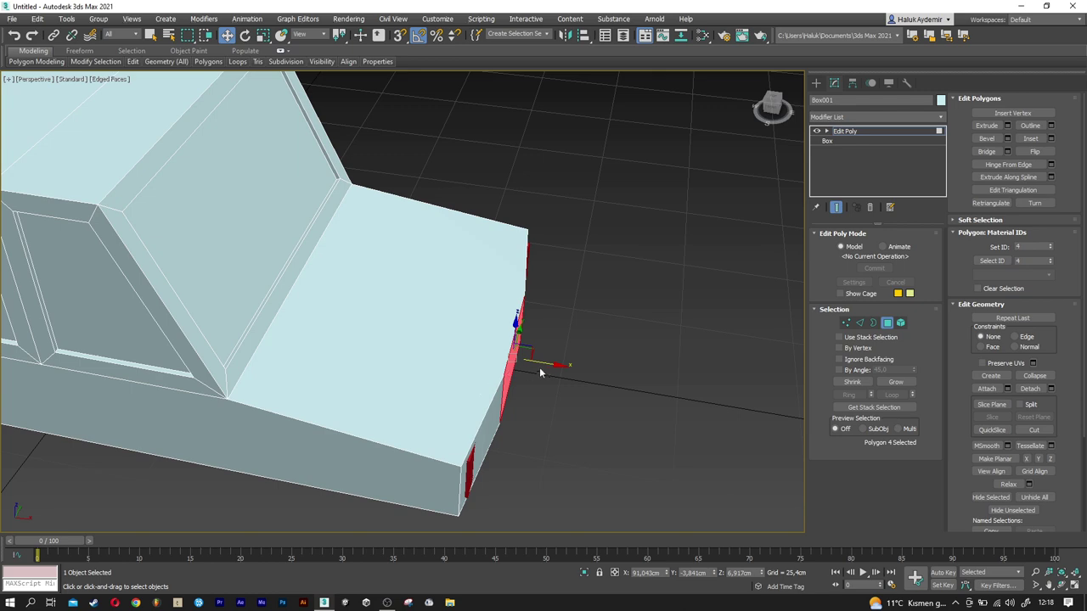
pyautogui.moveTo(547, 364); pyautogui.dragTo(552, 365)
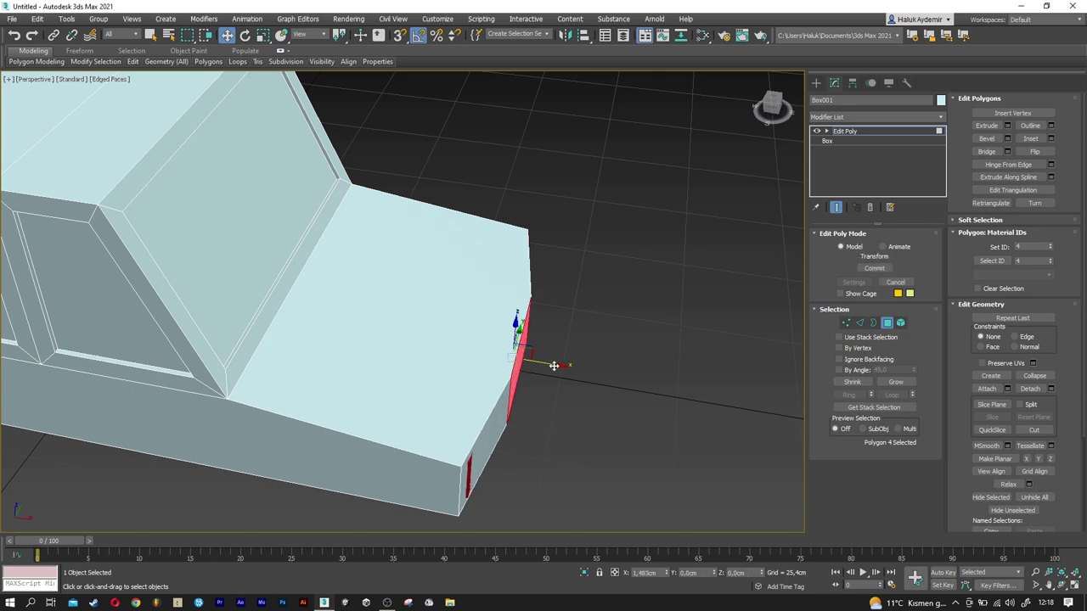
pyautogui.keyDown('alt'); pyautogui.moveTo(560, 368); pyautogui.dragTo(489, 369, button='middle'); pyautogui.keyUp('alt')
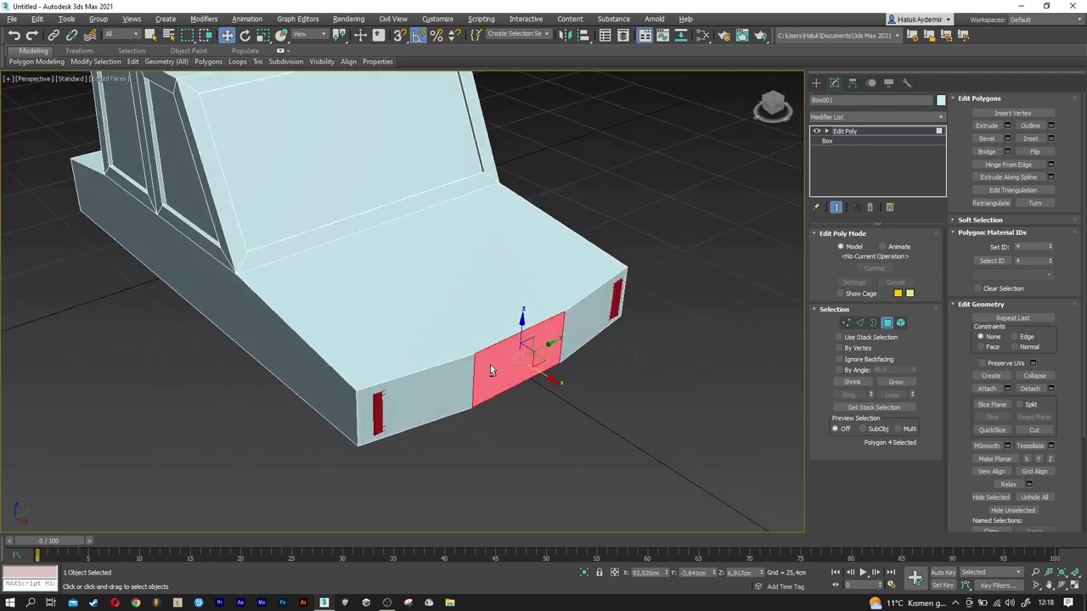
pyautogui.click(887, 322)
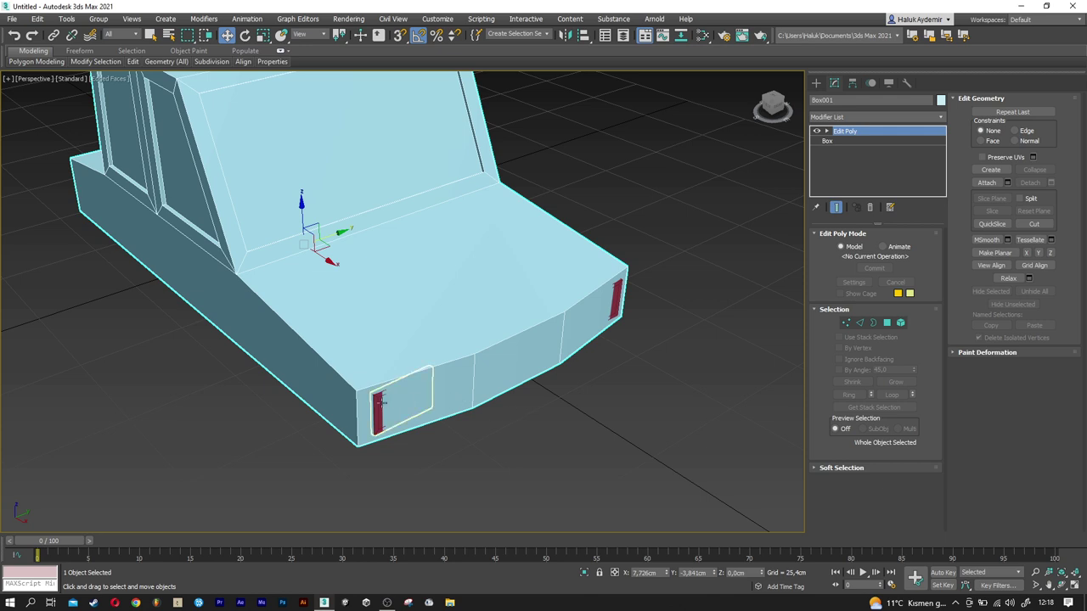
# Turn off angle snap, rotate the first red light slightly and pull it out from the body.
pyautogui.click(392, 408)
pyautogui.scroll(3, 391, 410)
pyautogui.scroll(3, 391, 411)
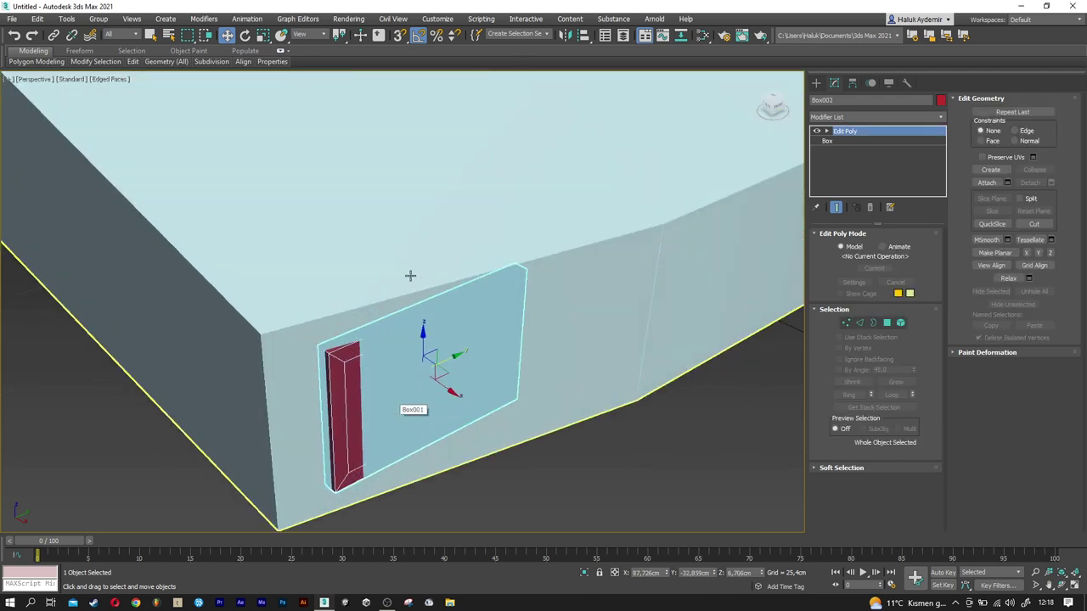
pyautogui.press('e')
pyautogui.click(417, 34)
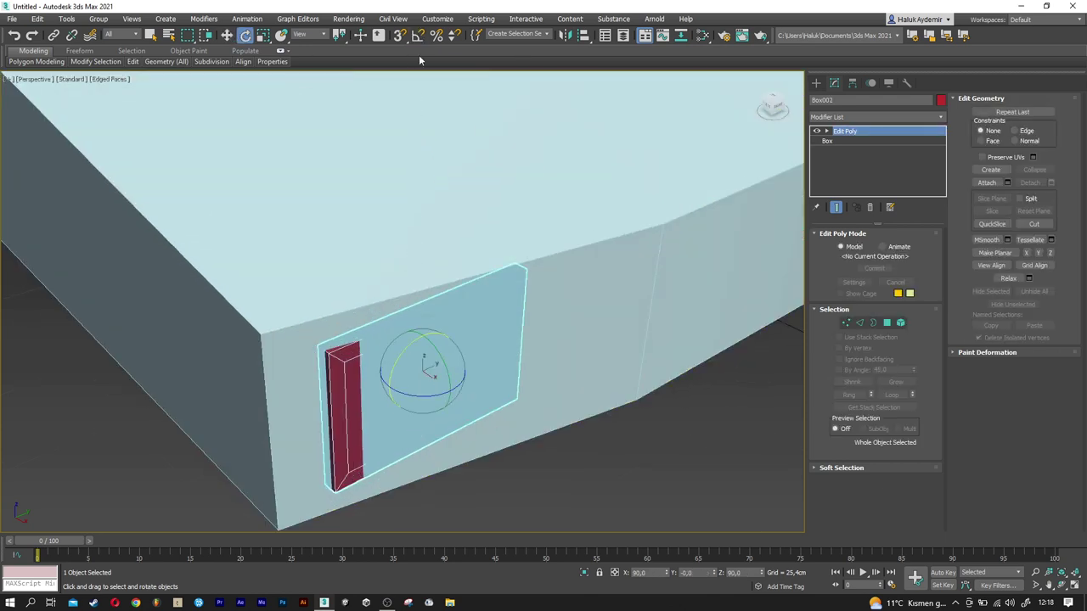
pyautogui.moveTo(416, 394); pyautogui.dragTo(423, 395)
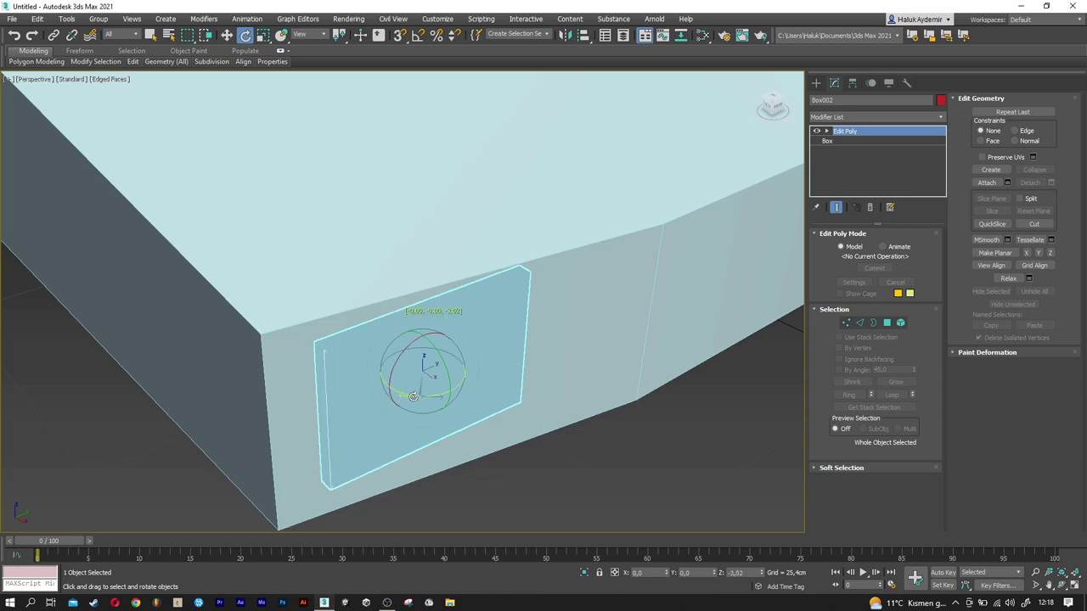
pyautogui.press('w')
pyautogui.keyDown('alt'); pyautogui.moveTo(429, 396); pyautogui.dragTo(442, 374, button='middle'); pyautogui.keyUp('alt')
pyautogui.moveTo(441, 373); pyautogui.dragTo(477, 386)
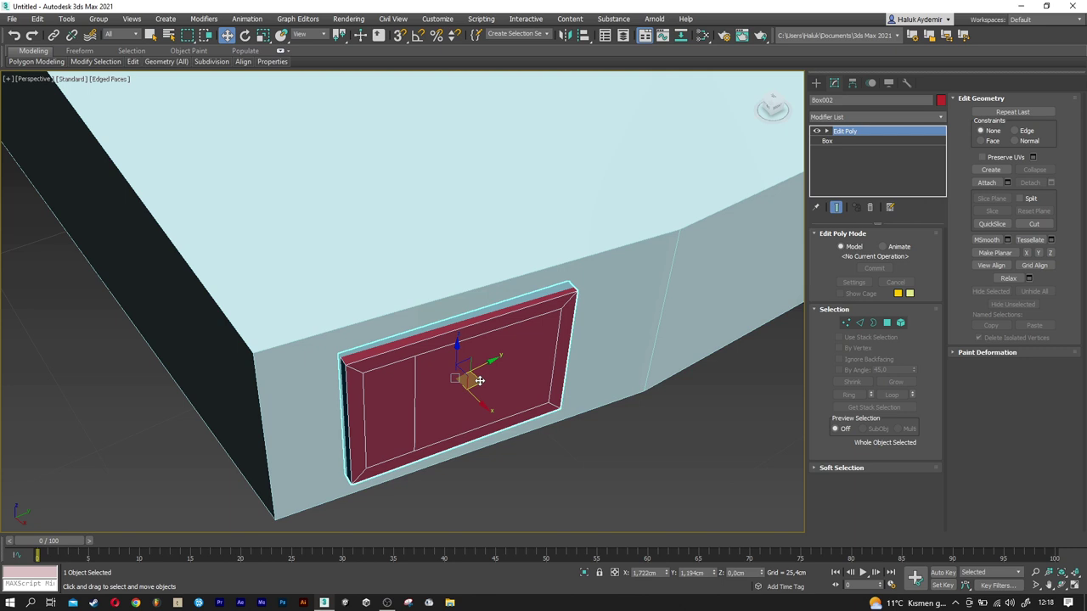
# Nudge the first red frame into place flush on the main front face.
pyautogui.press('e')
pyautogui.press('w')
pyautogui.moveTo(472, 380)
pyautogui.mouseDown()
pyautogui.moveTo(486, 389)
pyautogui.moveTo(477, 409)
pyautogui.mouseUp()
pyautogui.press('e')
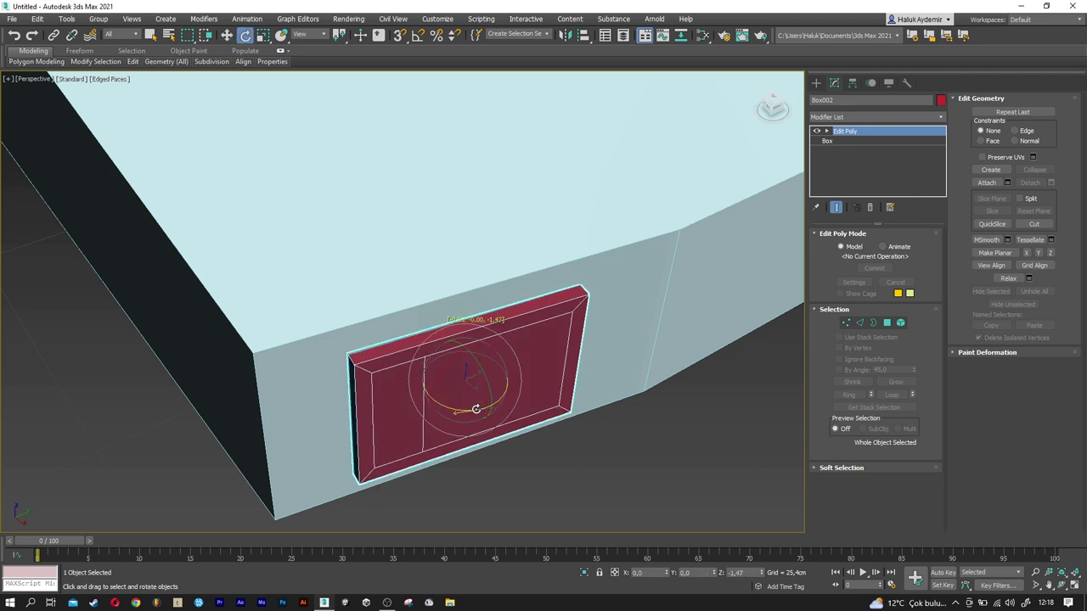
pyautogui.press('w')
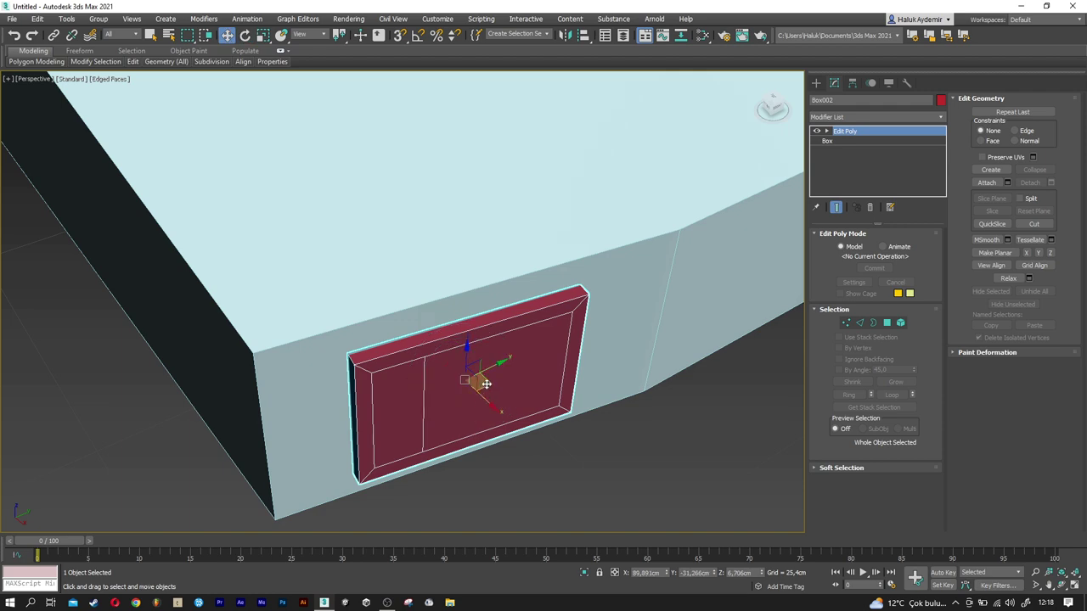
pyautogui.keyDown('alt'); pyautogui.moveTo(484, 384); pyautogui.dragTo(399, 343, button='middle'); pyautogui.keyUp('alt')
pyautogui.moveTo(399, 343); pyautogui.dragTo(404, 339)
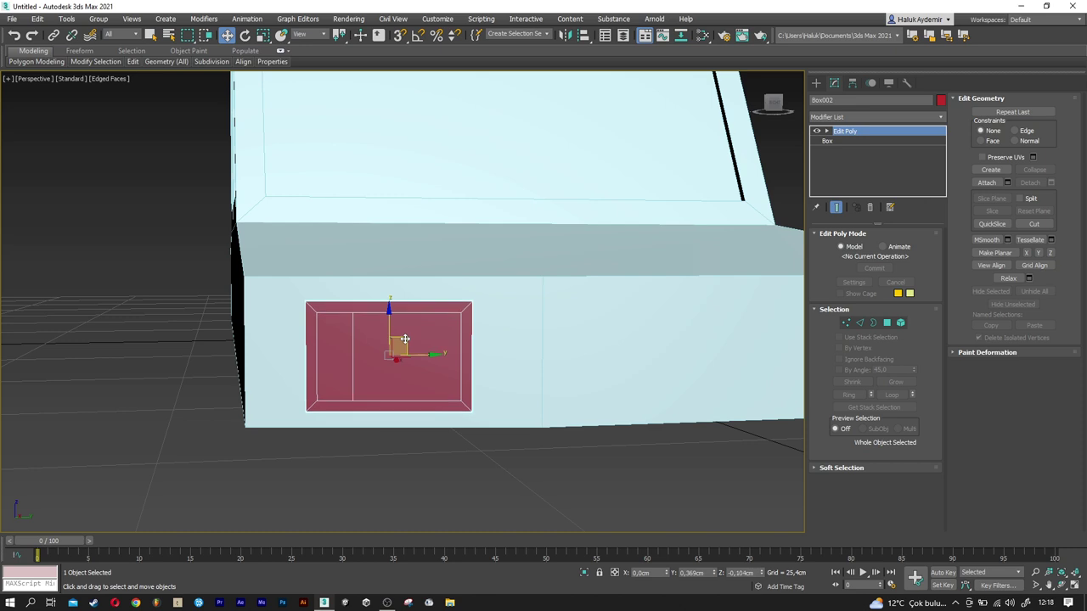
pyautogui.moveTo(405, 338)
pyautogui.keyDown('alt'); pyautogui.mouseDown(button='middle')
pyautogui.moveTo(347, 390)
pyautogui.moveTo(374, 386)
pyautogui.mouseUp(button='middle'); pyautogui.keyUp('alt')
# Tilt the second red light, Box003, to match the front's angled end section.
pyautogui.click(728, 343)
pyautogui.moveTo(729, 344)
pyautogui.keyDown('alt'); pyautogui.mouseDown(button='middle')
pyautogui.moveTo(590, 399)
pyautogui.moveTo(510, 390)
pyautogui.mouseUp(button='middle'); pyautogui.keyUp('alt')
pyautogui.press('e')
pyautogui.moveTo(506, 389)
pyautogui.mouseDown()
pyautogui.moveTo(515, 388)
pyautogui.moveTo(453, 402)
pyautogui.mouseUp()
pyautogui.press('w')
pyautogui.hotkey('alt', 'x')
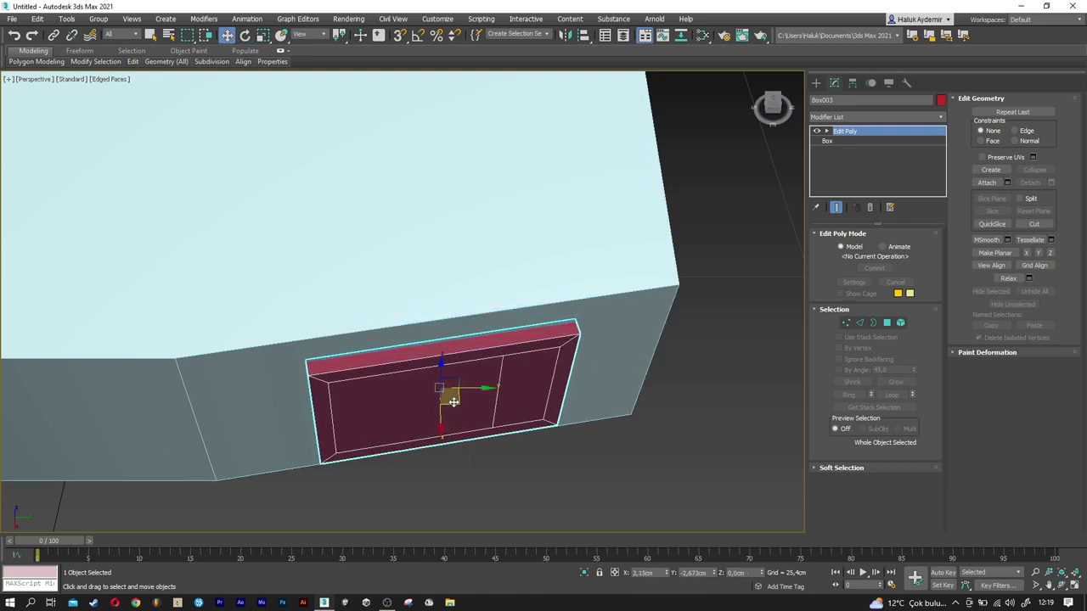
pyautogui.press('e')
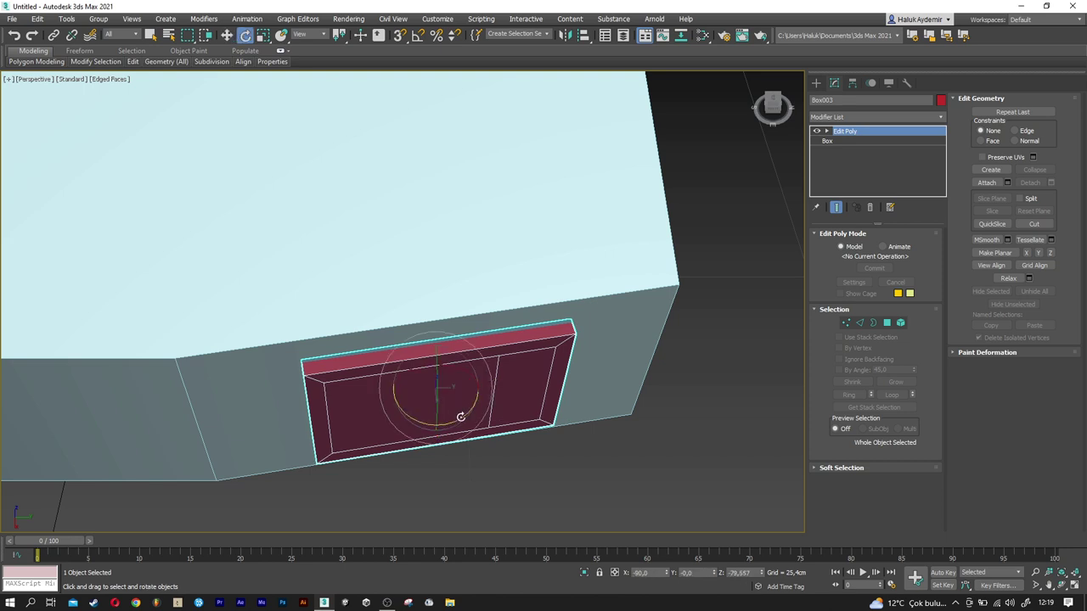
pyautogui.moveTo(461, 417); pyautogui.dragTo(462, 417)
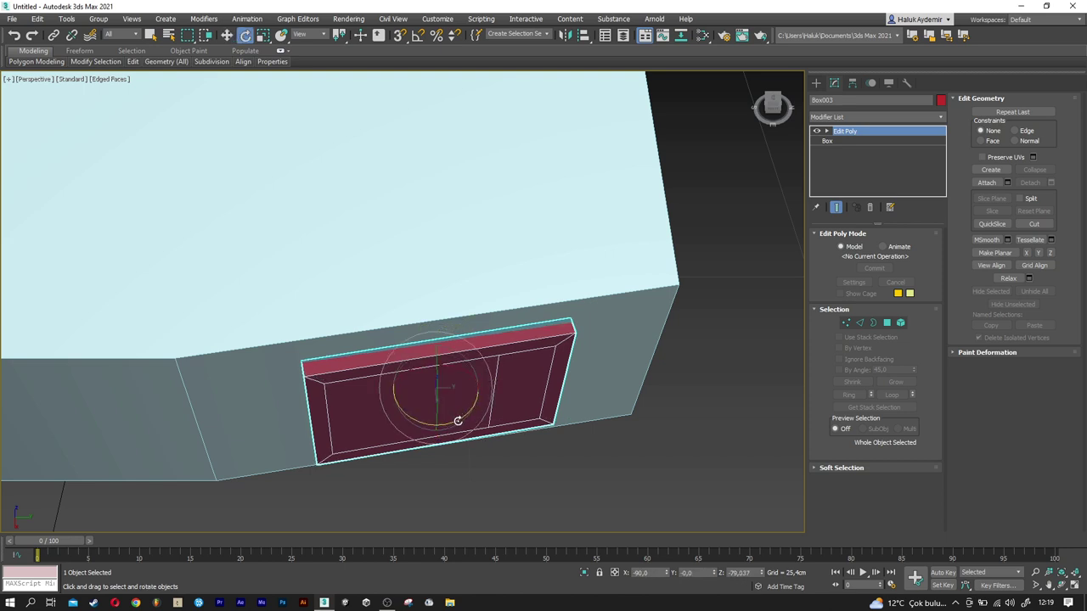
pyautogui.moveTo(460, 421); pyautogui.dragTo(456, 420)
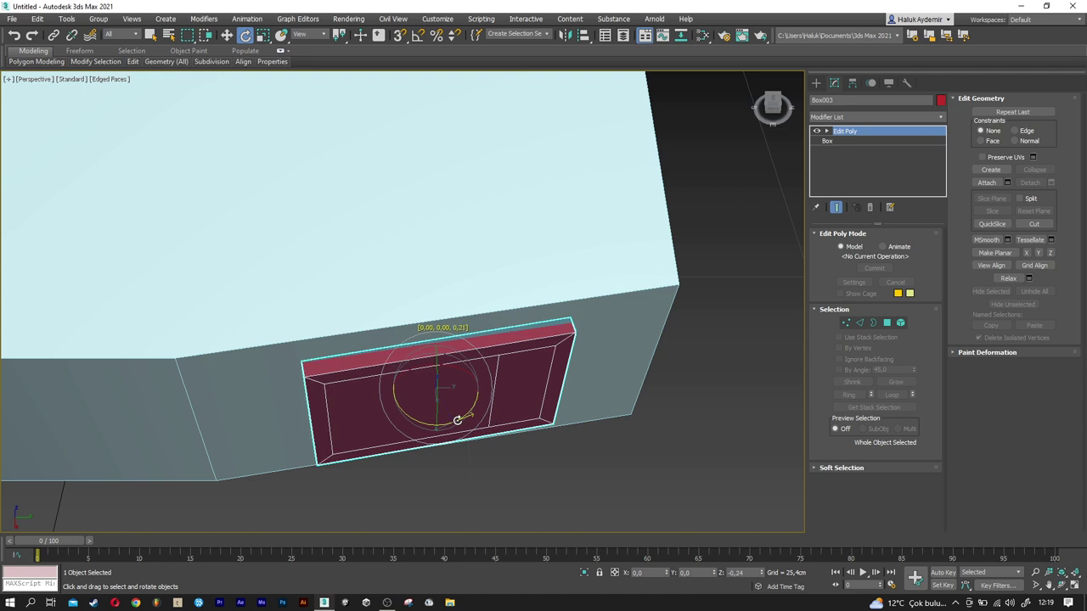
# Move Box003 down and into place flush on the angled face.
pyautogui.press('w')
pyautogui.moveTo(454, 401); pyautogui.dragTo(443, 398)
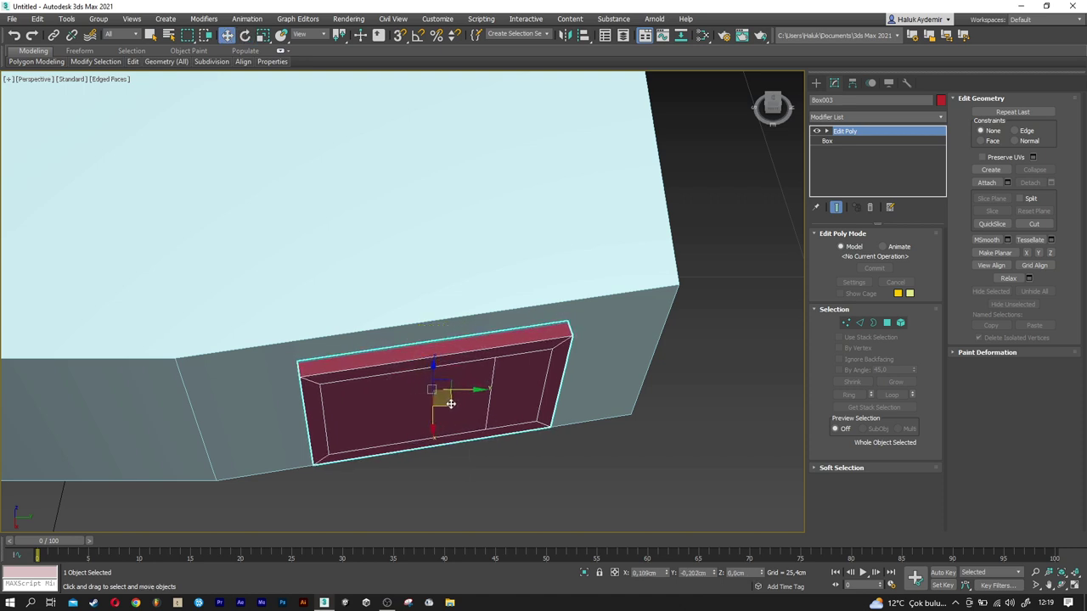
pyautogui.keyDown('alt'); pyautogui.moveTo(449, 416); pyautogui.dragTo(448, 384, button='middle'); pyautogui.keyUp('alt')
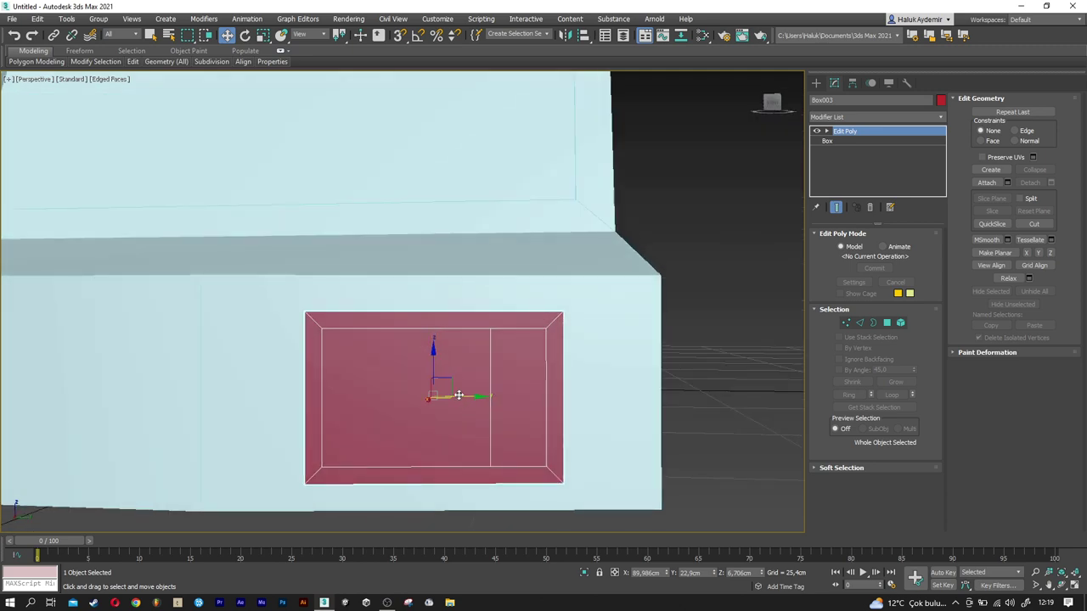
pyautogui.moveTo(447, 384); pyautogui.dragTo(447, 380)
pyautogui.moveTo(447, 380)
pyautogui.keyDown('alt'); pyautogui.mouseDown(button='middle')
pyautogui.moveTo(454, 427)
pyautogui.moveTo(509, 373)
pyautogui.mouseUp(button='middle'); pyautogui.keyUp('alt')
pyautogui.scroll(-3, 449, 374)
pyautogui.scroll(-3, 509, 373)
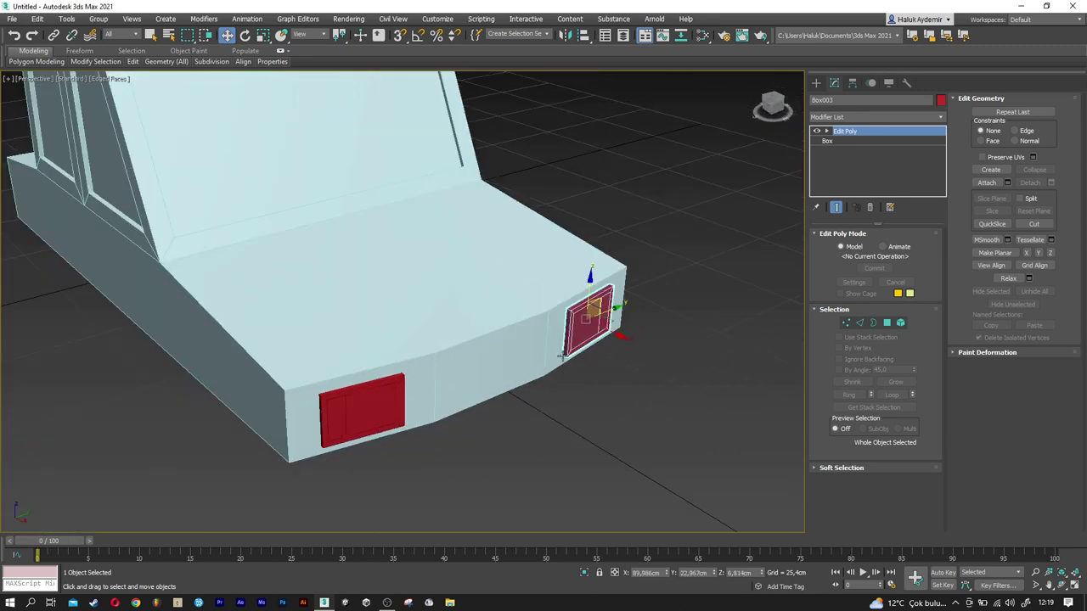
pyautogui.scroll(3, 495, 383)
pyautogui.click(478, 362)
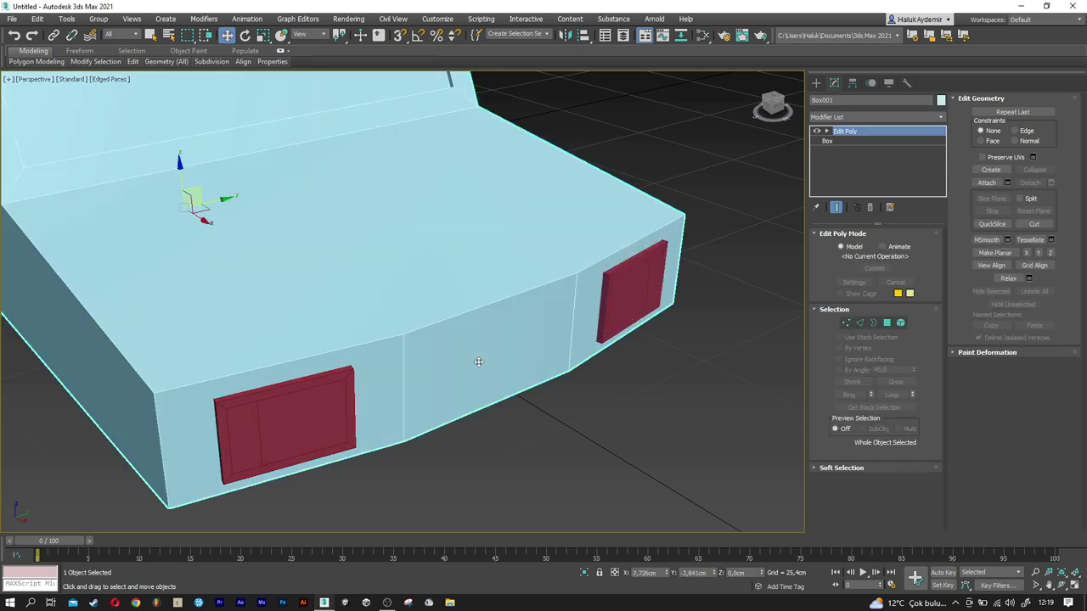
# Inset the centre front polygon by 1.5 cm and extrude it -1 cm inward.
pyautogui.click(887, 322)
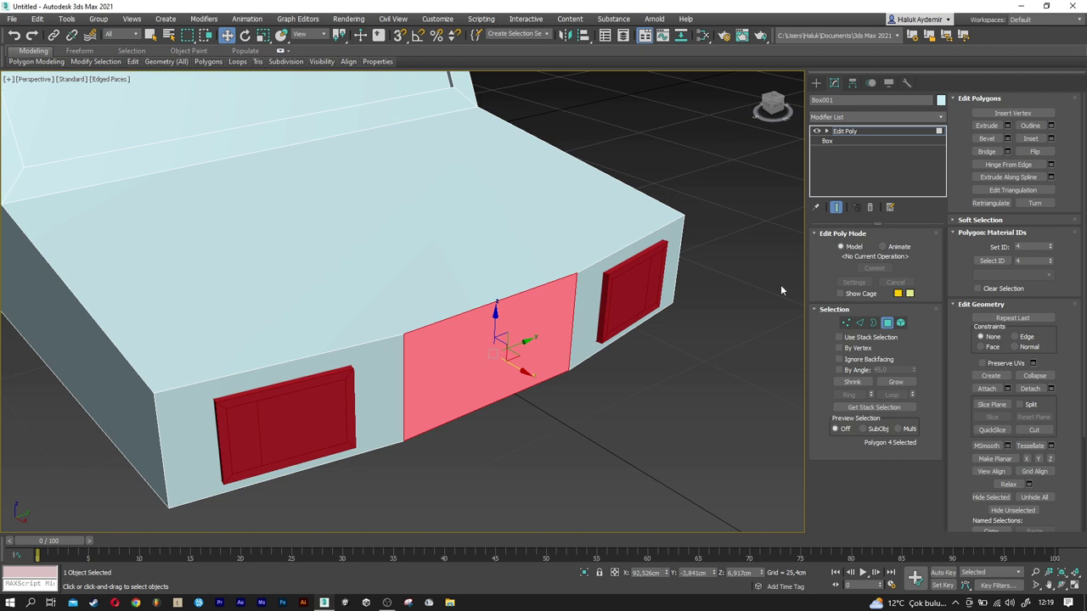
pyautogui.click(1050, 138)
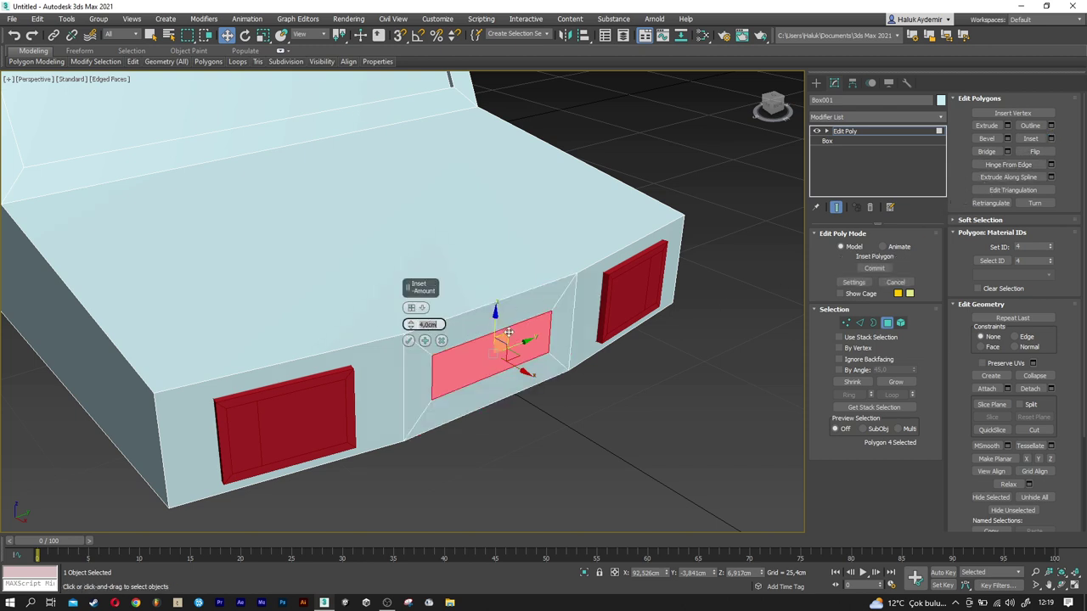
pyautogui.write('1')
pyautogui.press('Return')
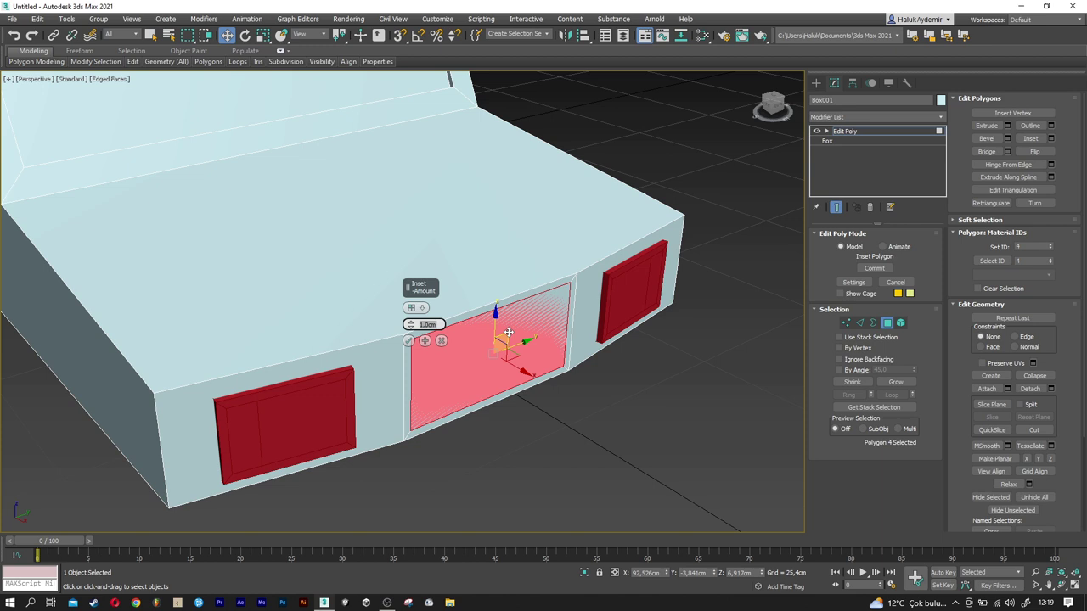
pyautogui.write('1,5')
pyautogui.press('Return')
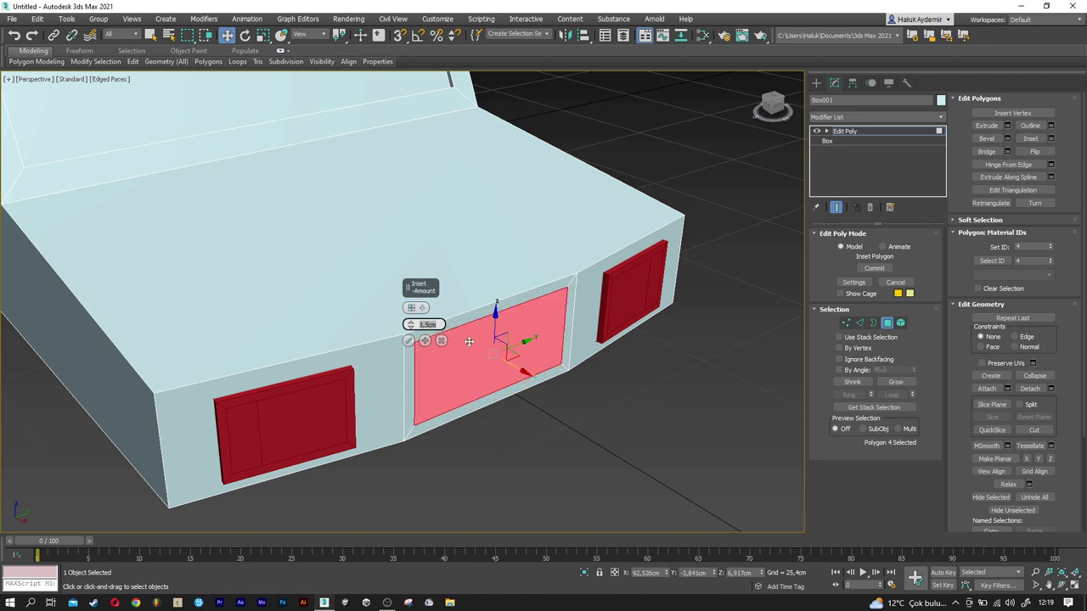
pyautogui.click(408, 342)
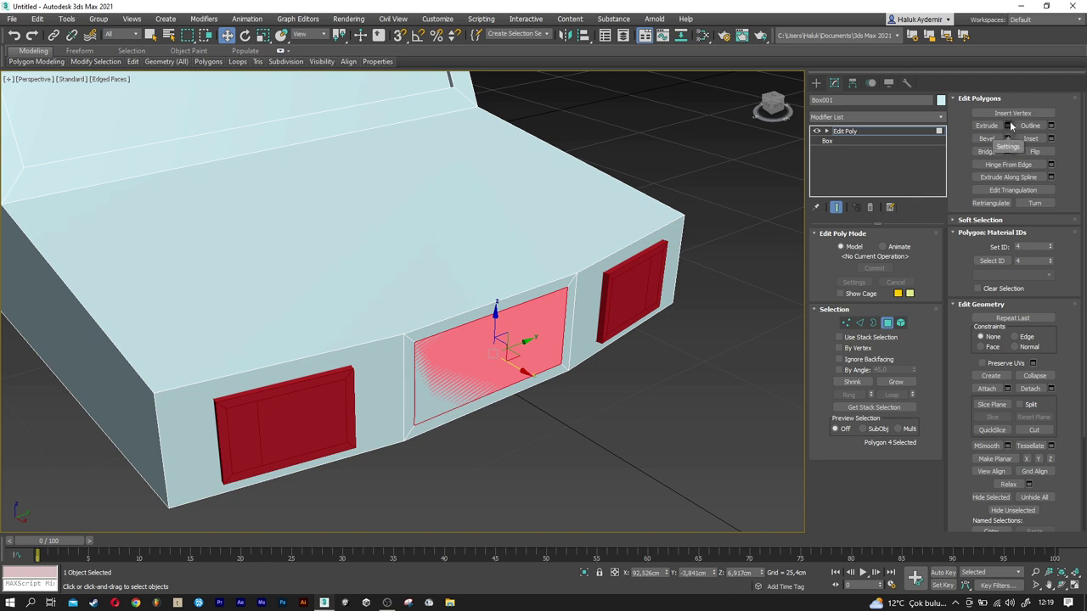
pyautogui.click(1050, 138)
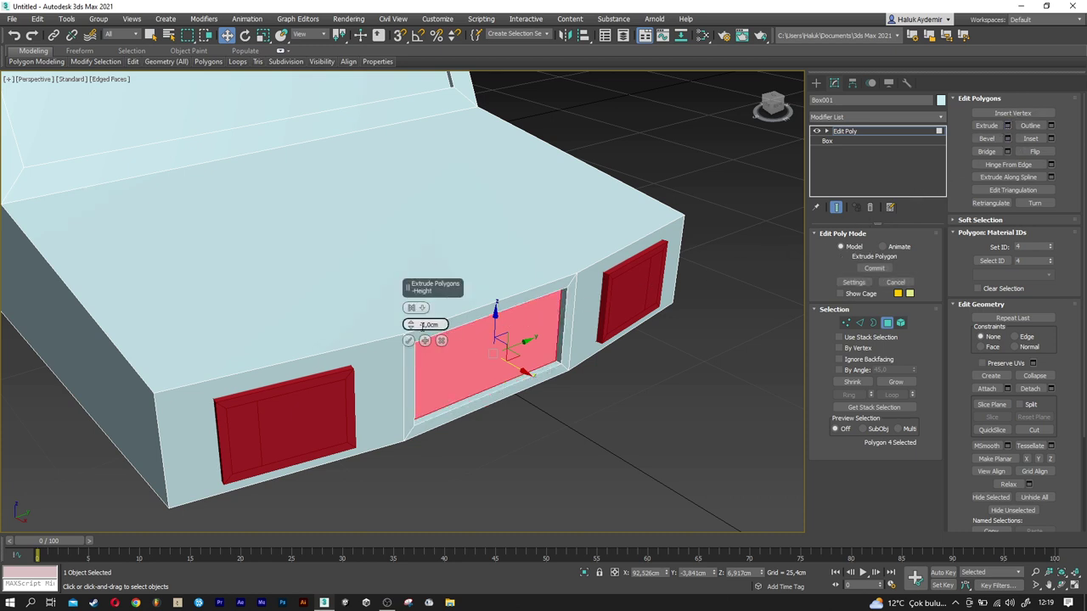
pyautogui.click(408, 341)
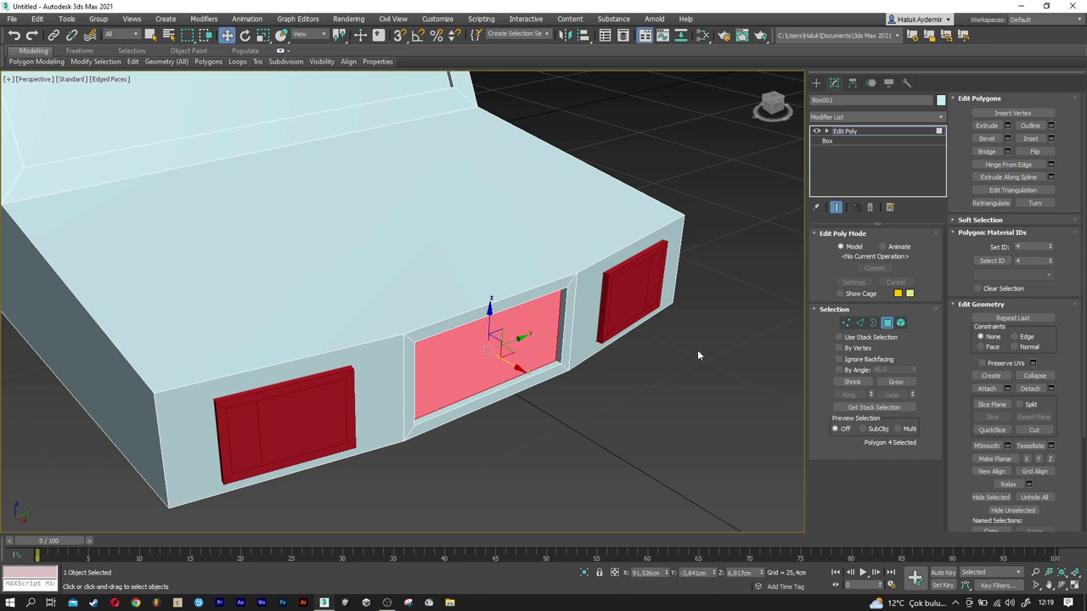
pyautogui.click(886, 322)
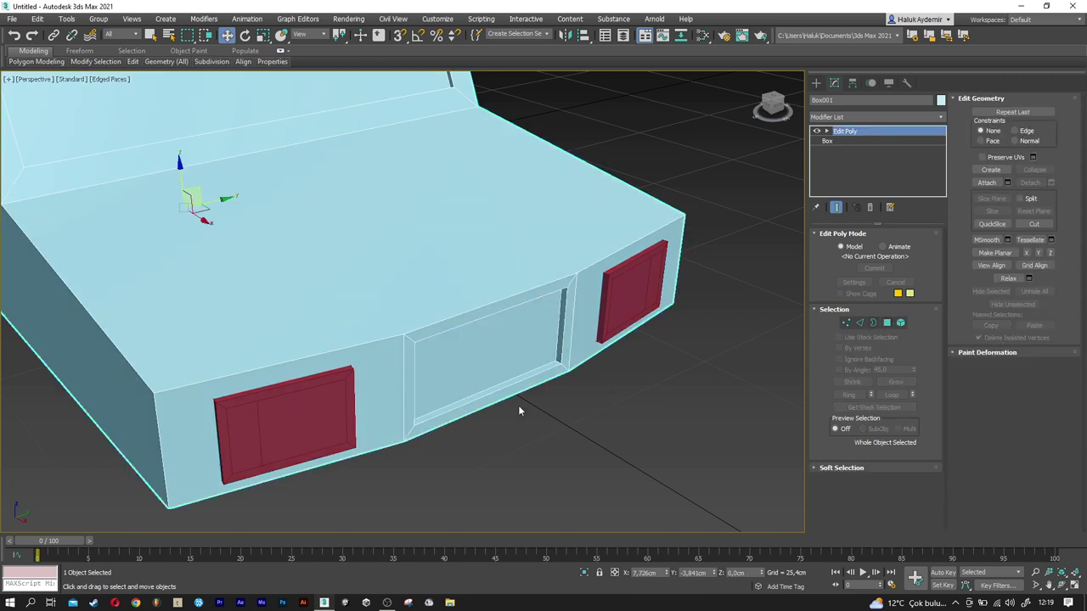
# Clone the left red light as Box004 and delete its Edit Poly modifier.
pyautogui.click(301, 363)
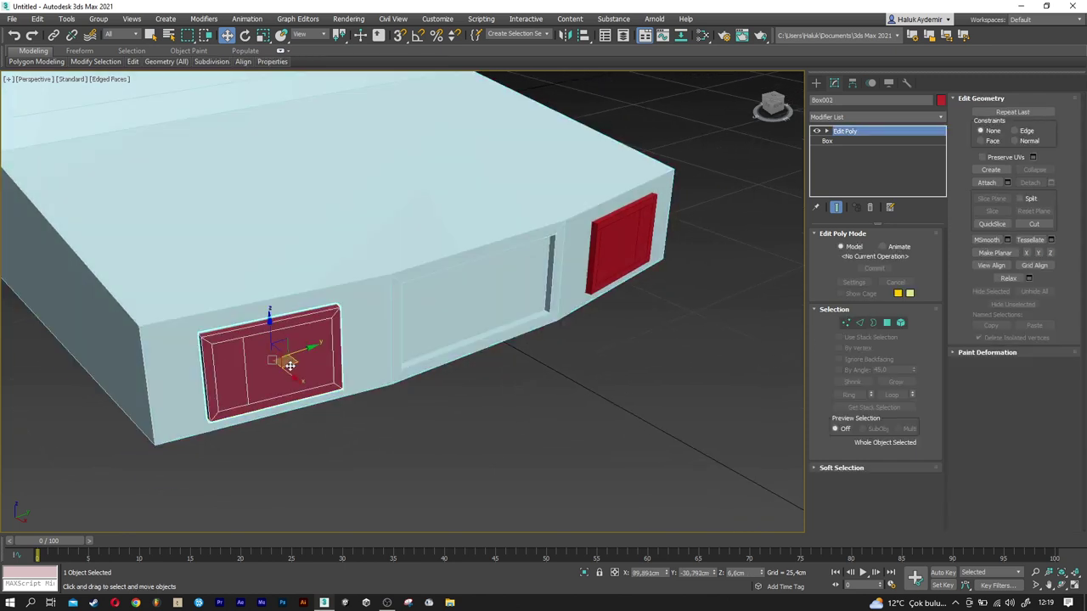
pyautogui.keyDown('shift'); pyautogui.moveTo(291, 361); pyautogui.dragTo(532, 353); pyautogui.keyUp('shift')
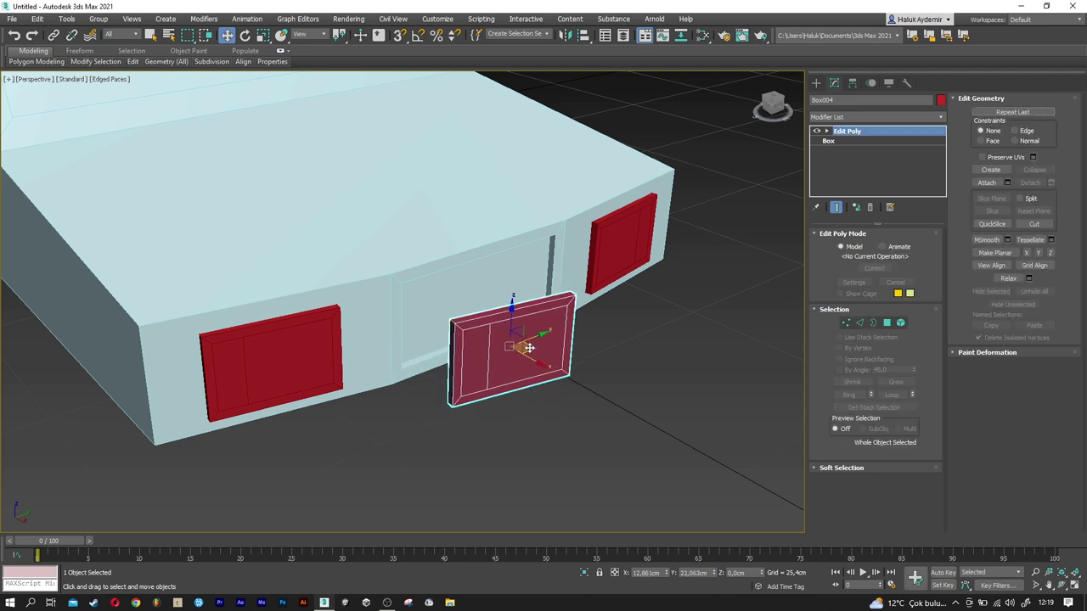
pyautogui.click(535, 352)
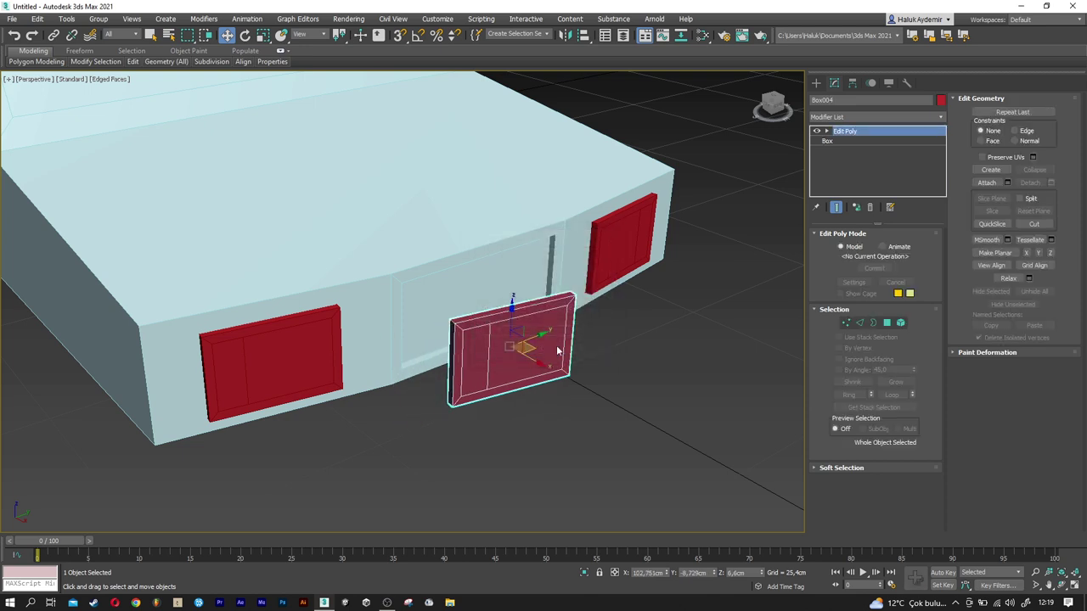
pyautogui.rightClick(857, 136)
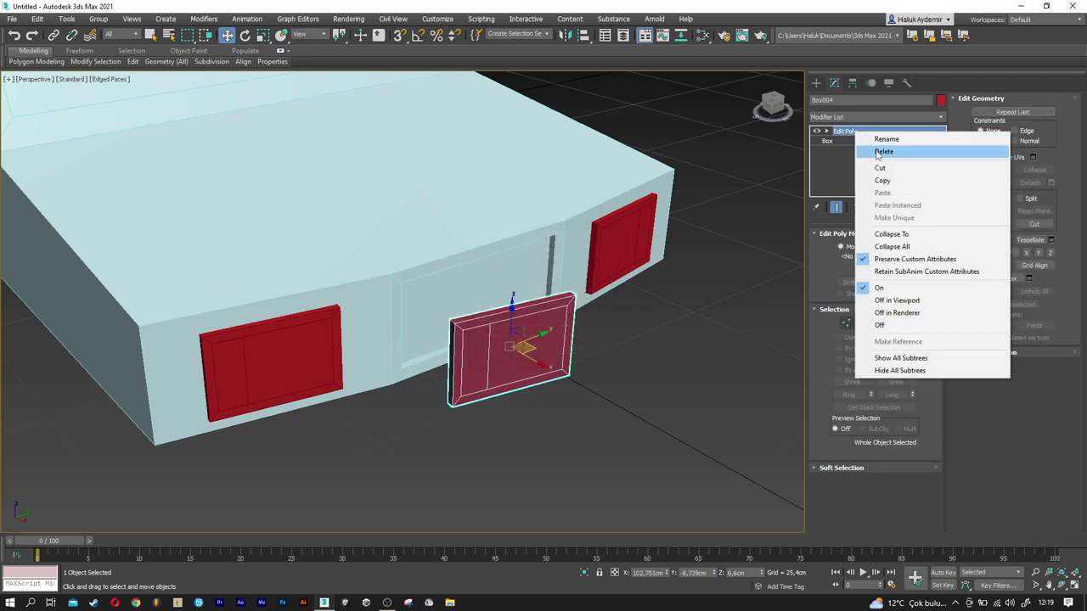
pyautogui.click(868, 150)
# Rotate Box004 90° about the Z axis.
pyautogui.press('e')
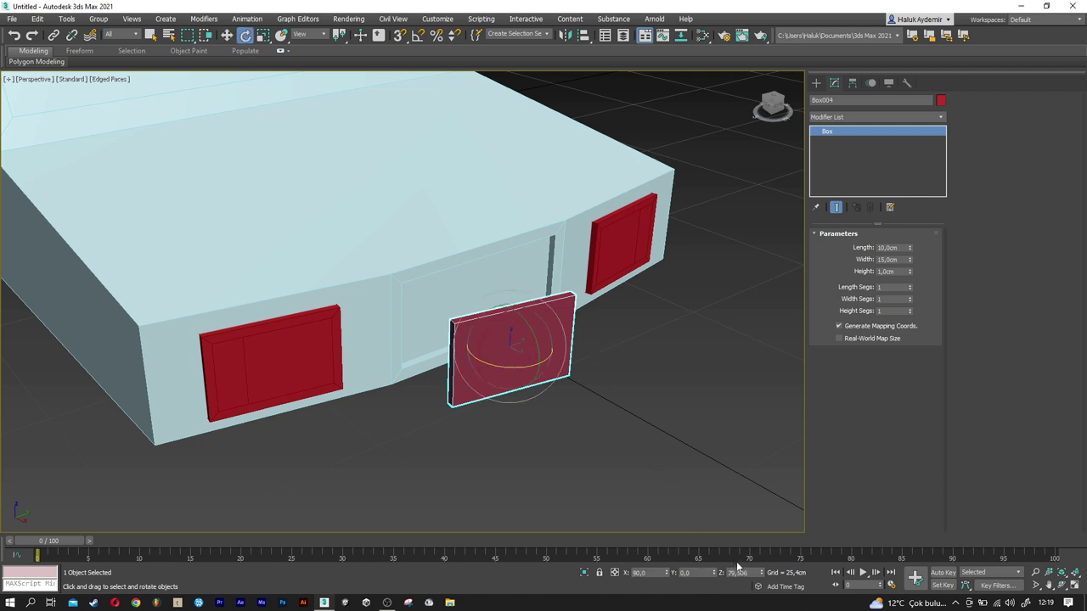
pyautogui.write('90')
pyautogui.press('Return')
pyautogui.moveTo(505, 427)
pyautogui.keyDown('alt'); pyautogui.mouseDown(button='middle')
pyautogui.moveTo(476, 408)
pyautogui.moveTo(526, 382)
pyautogui.mouseUp(button='middle'); pyautogui.keyUp('alt')
pyautogui.press('w')
pyautogui.scroll(2, 551, 366)
pyautogui.moveTo(514, 342)
pyautogui.keyDown('alt'); pyautogui.mouseDown(button='middle')
pyautogui.moveTo(553, 322)
pyautogui.moveTo(481, 394)
pyautogui.moveTo(531, 453)
pyautogui.mouseUp(button='middle'); pyautogui.keyUp('alt')
pyautogui.scroll(-5, 553, 323)
pyautogui.scroll(-2, 480, 394)
pyautogui.scroll(-2, 531, 453)
pyautogui.keyDown('alt'); pyautogui.moveTo(609, 451); pyautogui.dragTo(715, 471, button='middle'); pyautogui.keyUp('alt')
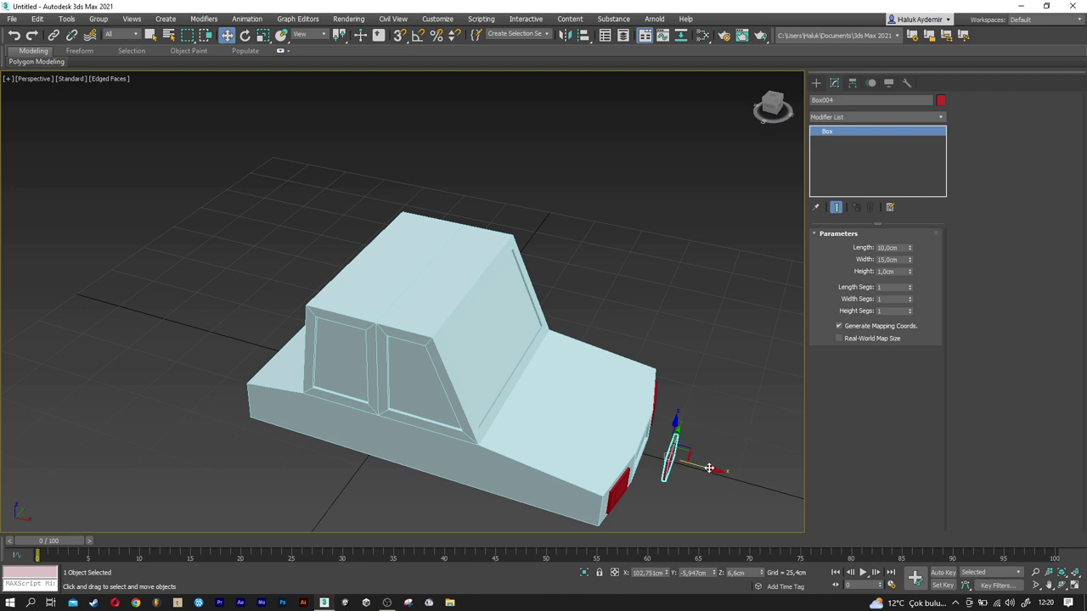
# Slide Box004 along the car and up against the body's side face.
pyautogui.moveTo(708, 469); pyautogui.dragTo(208, 391)
pyautogui.moveTo(208, 391)
pyautogui.keyDown('alt'); pyautogui.mouseDown(button='middle')
pyautogui.moveTo(340, 386)
pyautogui.moveTo(199, 319)
pyautogui.mouseUp(button='middle'); pyautogui.keyUp('alt')
pyautogui.scroll(3, 219, 376)
pyautogui.scroll(3, 307, 392)
pyautogui.keyDown('alt'); pyautogui.moveTo(307, 392); pyautogui.dragTo(355, 396, button='middle'); pyautogui.keyUp('alt')
pyautogui.moveTo(686, 402); pyautogui.dragTo(647, 348)
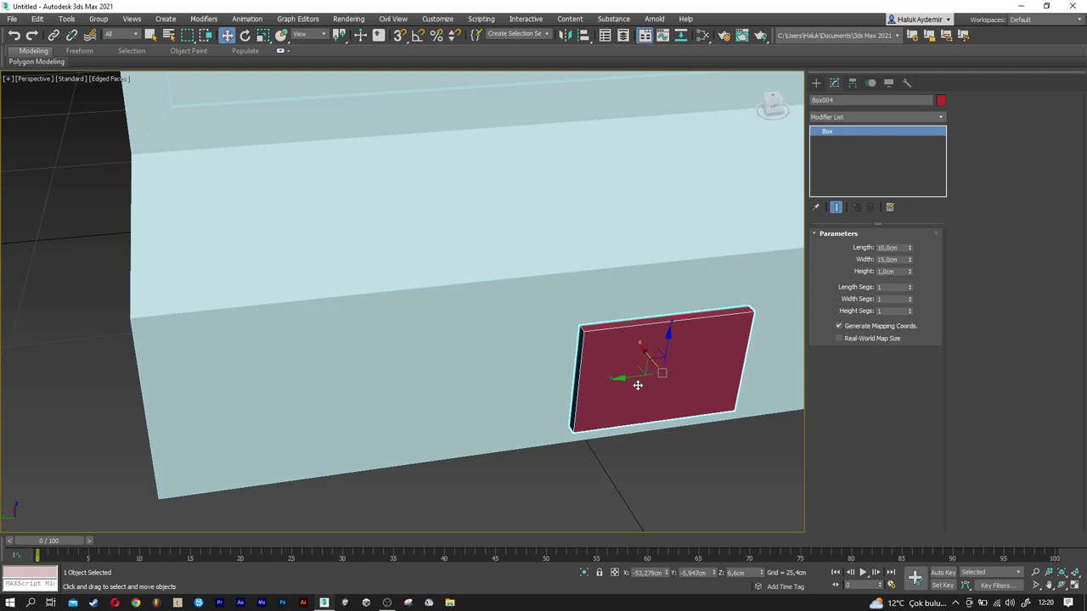
pyautogui.moveTo(629, 377); pyautogui.dragTo(267, 419)
pyautogui.moveTo(267, 419); pyautogui.dragTo(323, 336, button='middle')
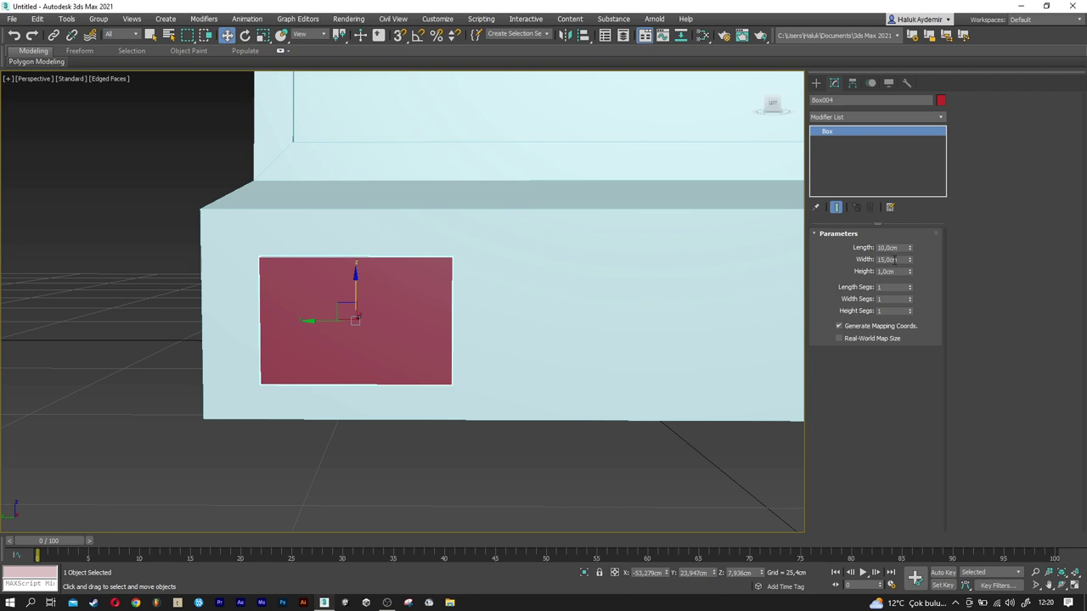
# Resize the panel to 12 by 12 cm and shift it slightly left.
pyautogui.write('0')
pyautogui.press('Return')
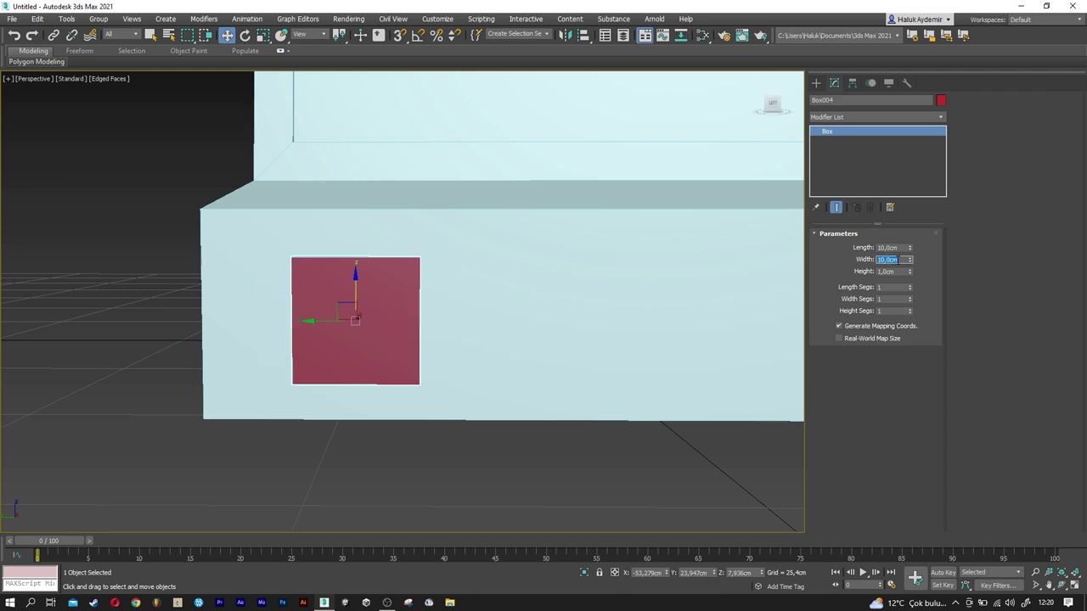
pyautogui.click(899, 247)
pyautogui.write('2')
pyautogui.press('Tab')
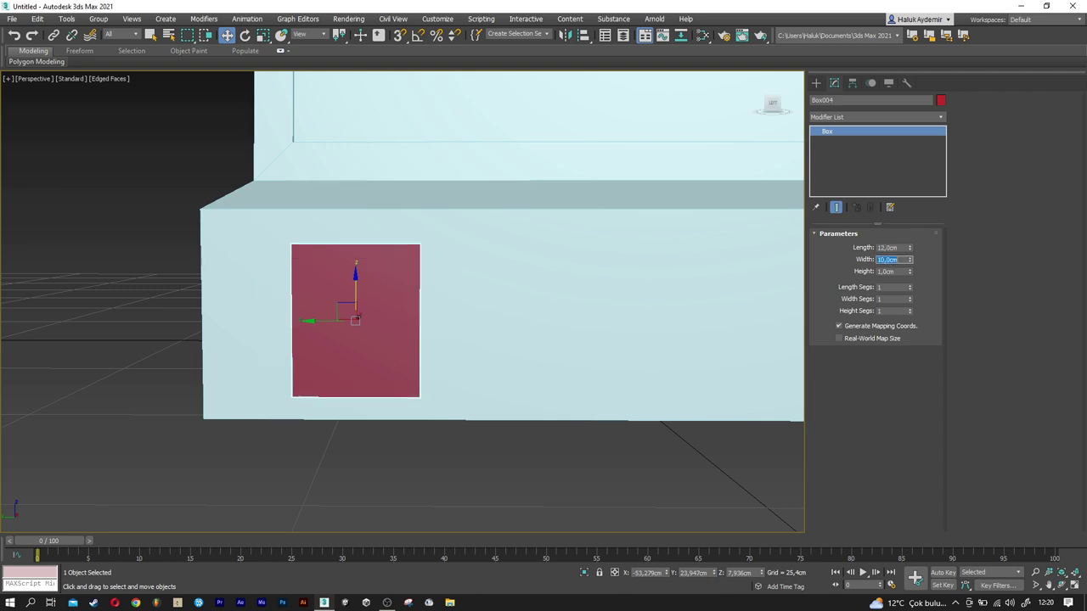
pyautogui.write('12')
pyautogui.press('Return')
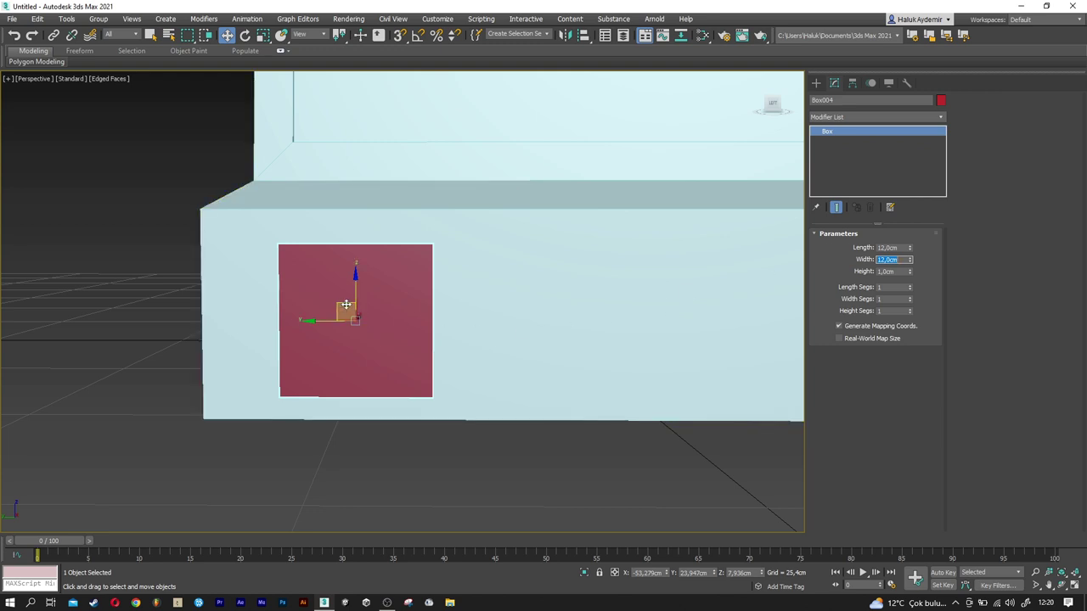
pyautogui.moveTo(344, 308); pyautogui.dragTo(319, 303)
pyautogui.moveTo(319, 303)
pyautogui.keyDown('alt'); pyautogui.mouseDown(button='middle')
pyautogui.moveTo(340, 315)
pyautogui.moveTo(319, 338)
pyautogui.mouseUp(button='middle'); pyautogui.keyUp('alt')
pyautogui.scroll(3, 331, 297)
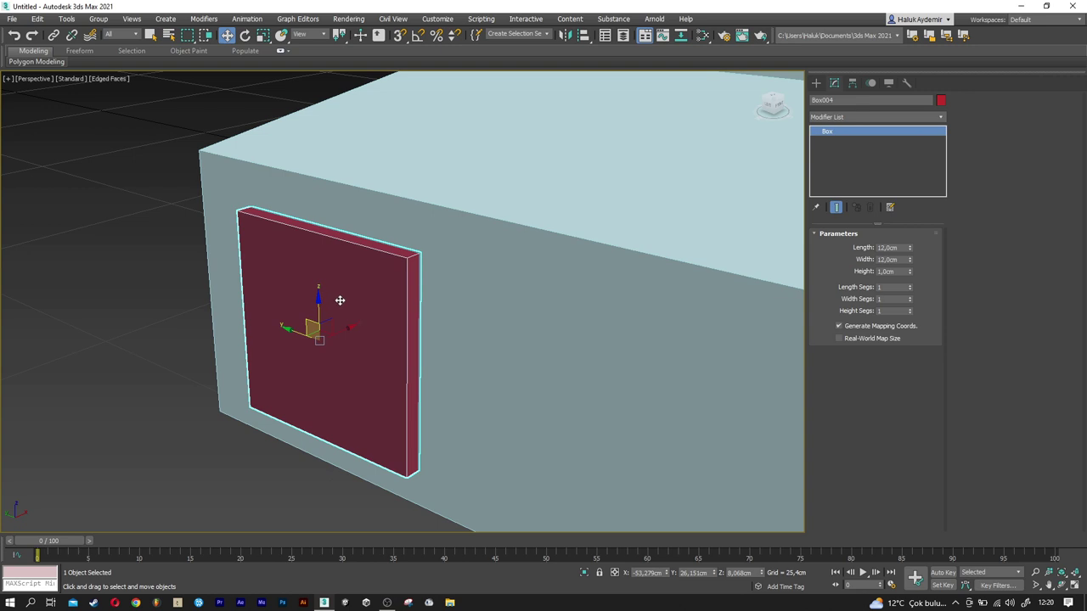
pyautogui.scroll(2, 339, 322)
# Add an Edit Poly modifier to the red panel.
pyautogui.click(834, 116)
pyautogui.press('e')
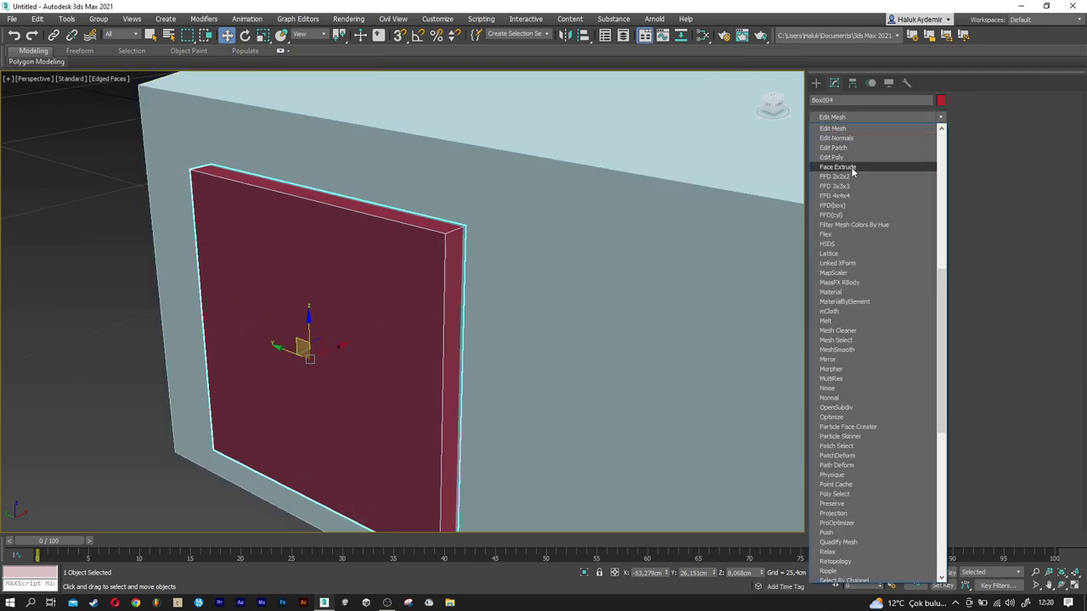
pyautogui.click(849, 158)
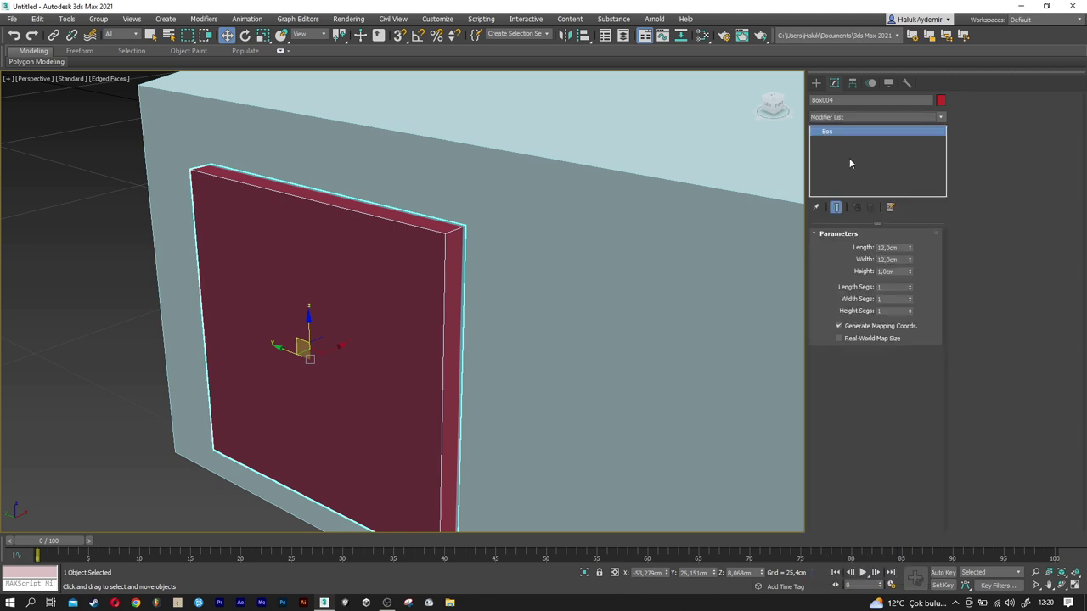
pyautogui.moveTo(507, 369)
pyautogui.keyDown('alt'); pyautogui.mouseDown(button='middle')
pyautogui.moveTo(533, 314)
pyautogui.moveTo(565, 321)
pyautogui.mouseUp(button='middle'); pyautogui.keyUp('alt')
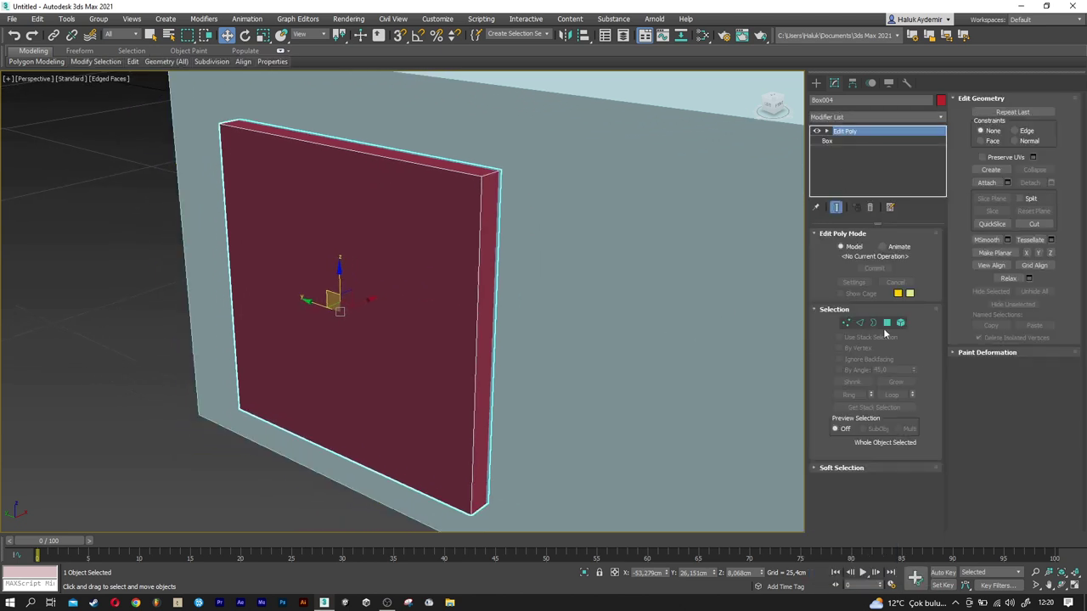
# Inset the panel's front polygon by 1 cm and return to object level.
pyautogui.click(889, 323)
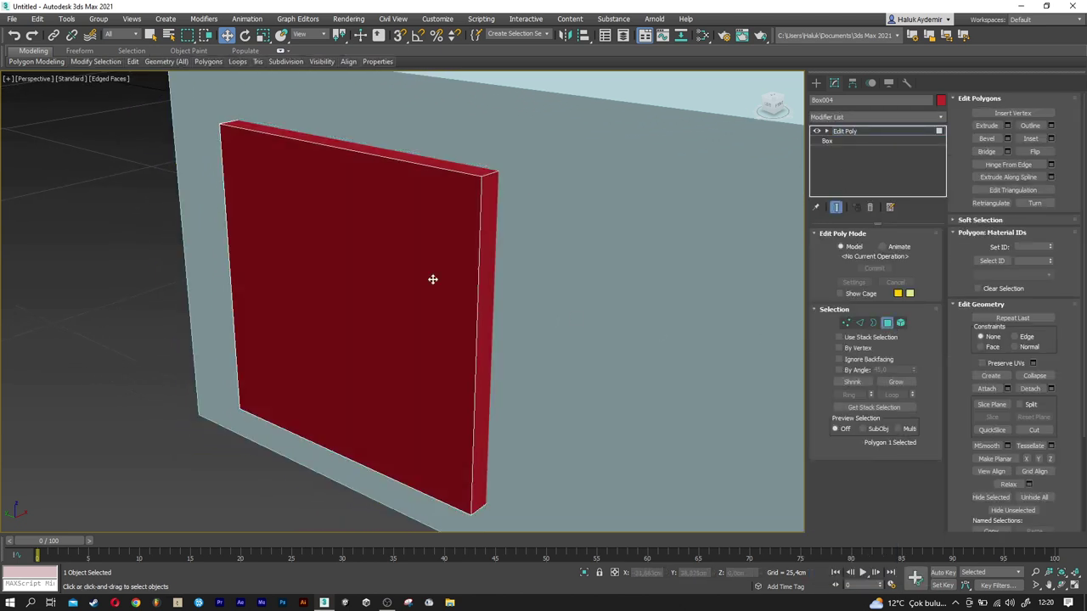
pyautogui.click(432, 279)
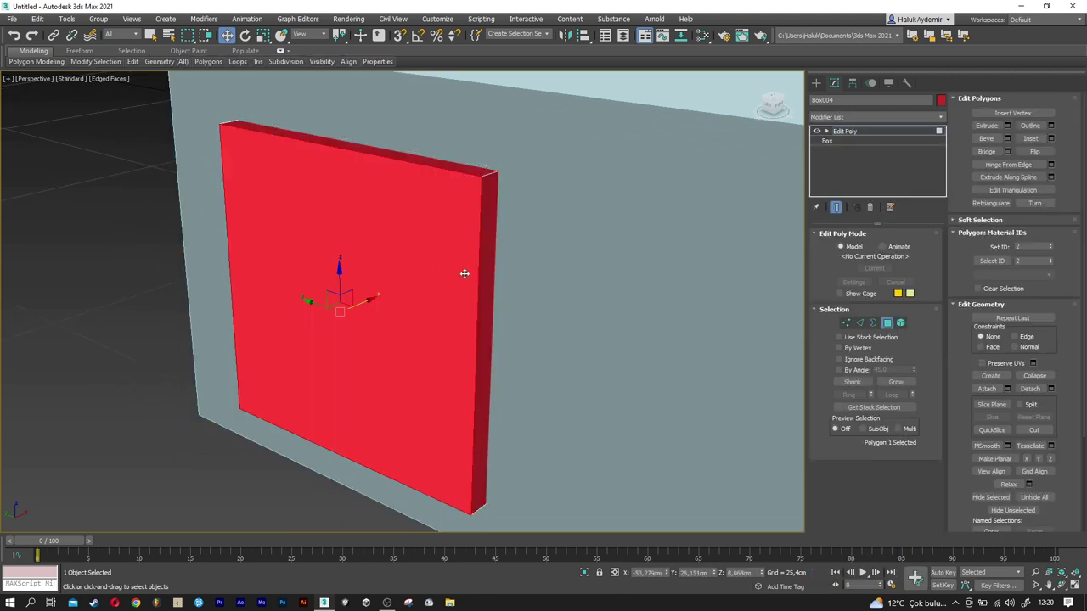
pyautogui.click(1052, 139)
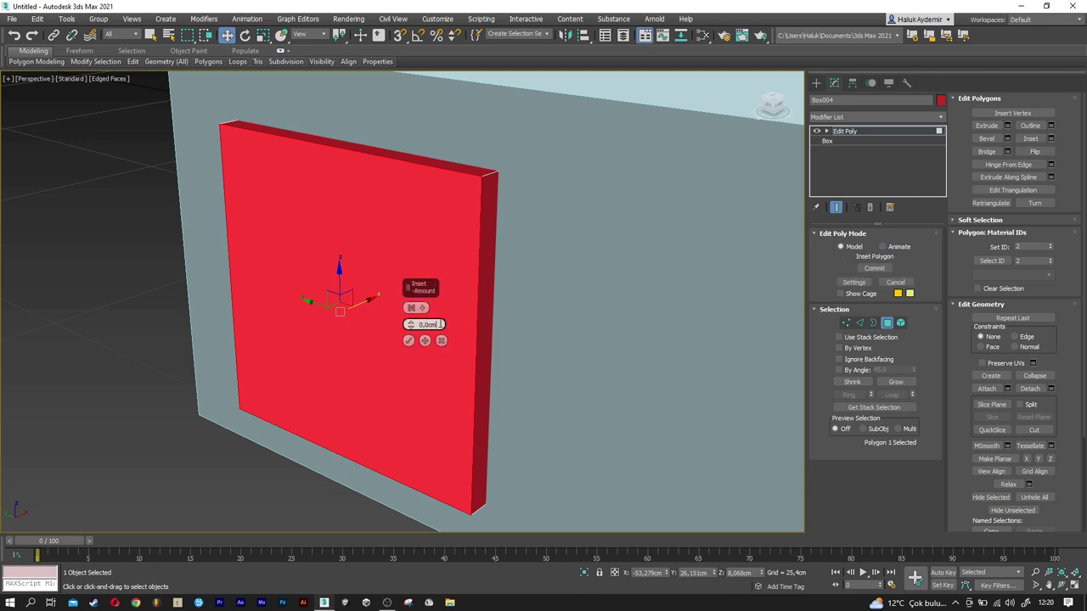
pyautogui.write('1')
pyautogui.press('Return')
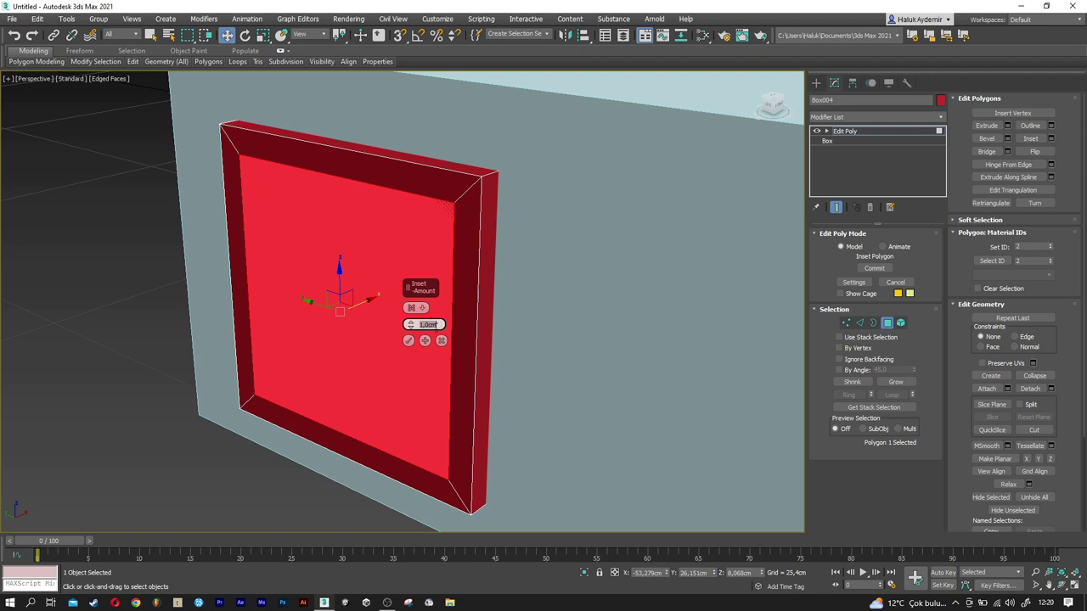
pyautogui.click(408, 341)
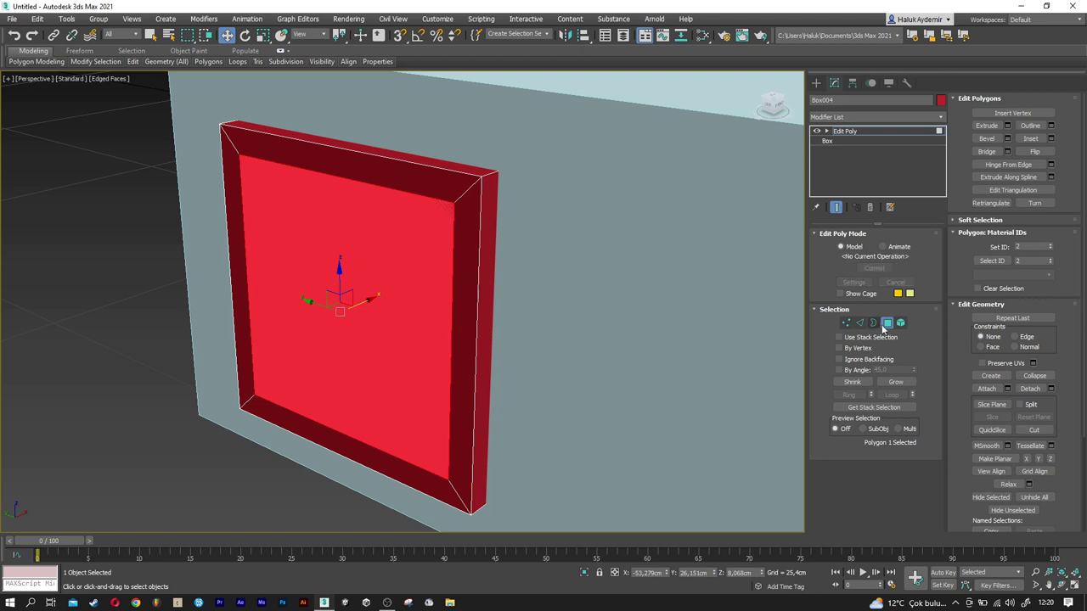
pyautogui.click(887, 323)
pyautogui.scroll(-3, 429, 323)
pyautogui.moveTo(243, 275)
pyautogui.keyDown('alt'); pyautogui.mouseDown(button='middle')
pyautogui.moveTo(386, 354)
pyautogui.moveTo(276, 295)
pyautogui.mouseUp(button='middle'); pyautogui.keyUp('alt')
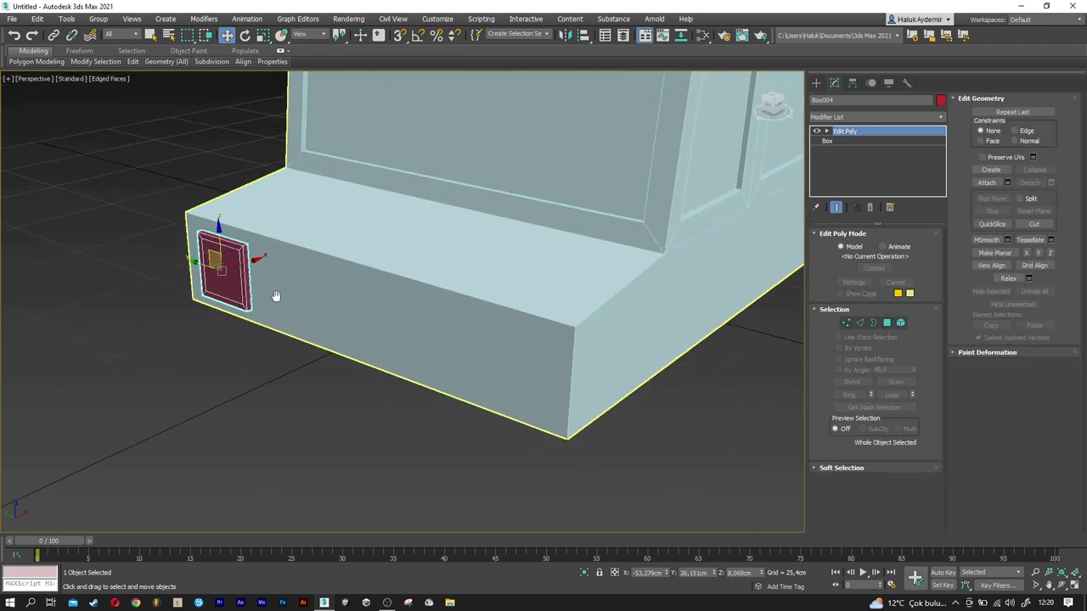
# Clone the red panel as copies to the far end and the middle of the car front.
pyautogui.keyDown('shift'); pyautogui.moveTo(214, 267); pyautogui.dragTo(475, 344); pyautogui.keyUp('shift')
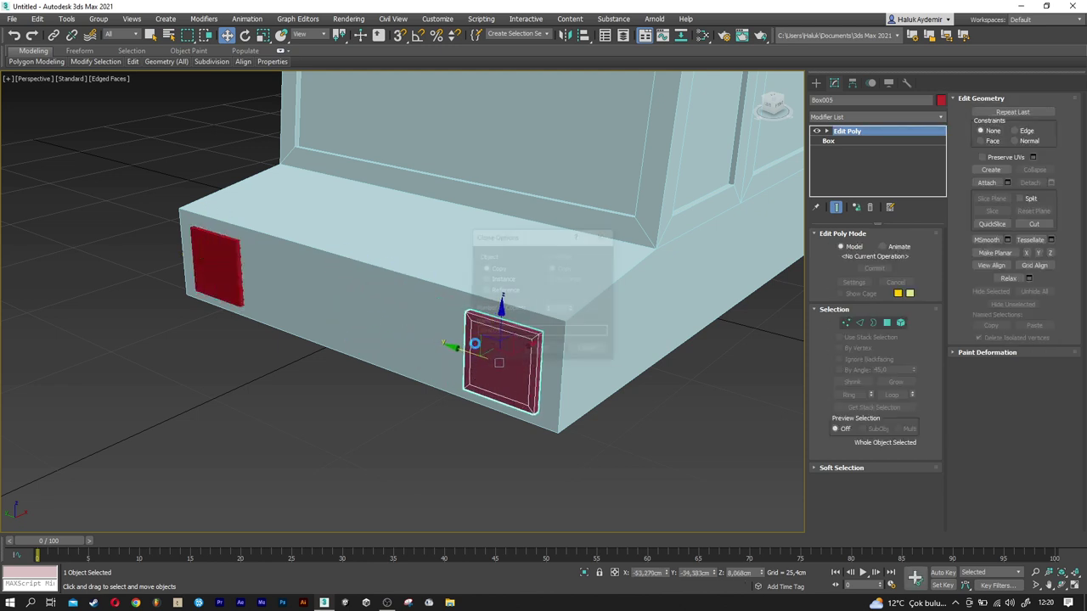
pyautogui.click(546, 354)
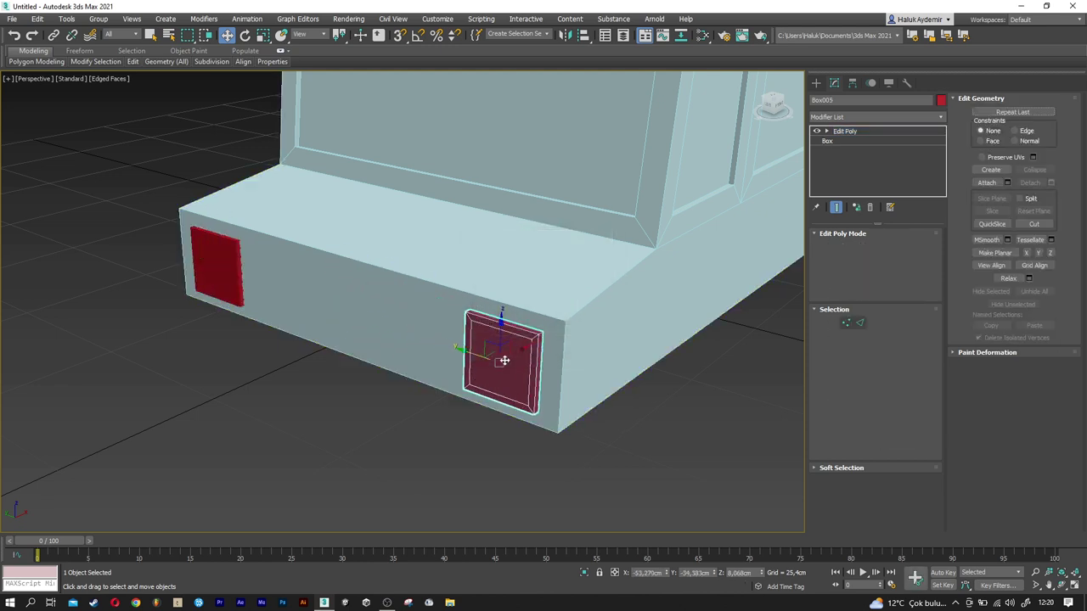
pyautogui.keyDown('shift'); pyautogui.moveTo(473, 356); pyautogui.dragTo(321, 325); pyautogui.keyUp('shift')
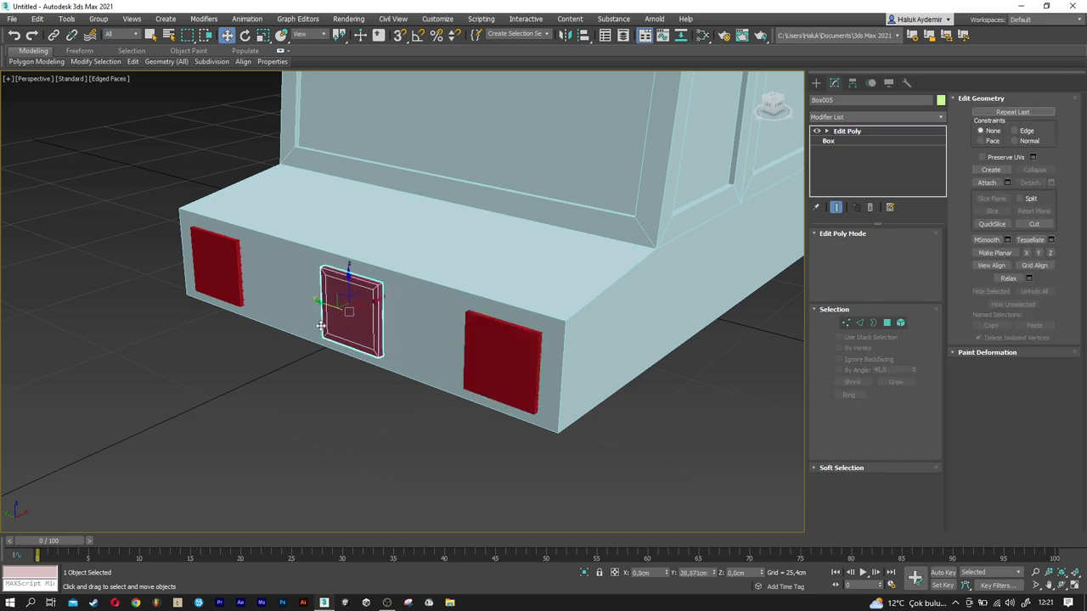
pyautogui.click(543, 350)
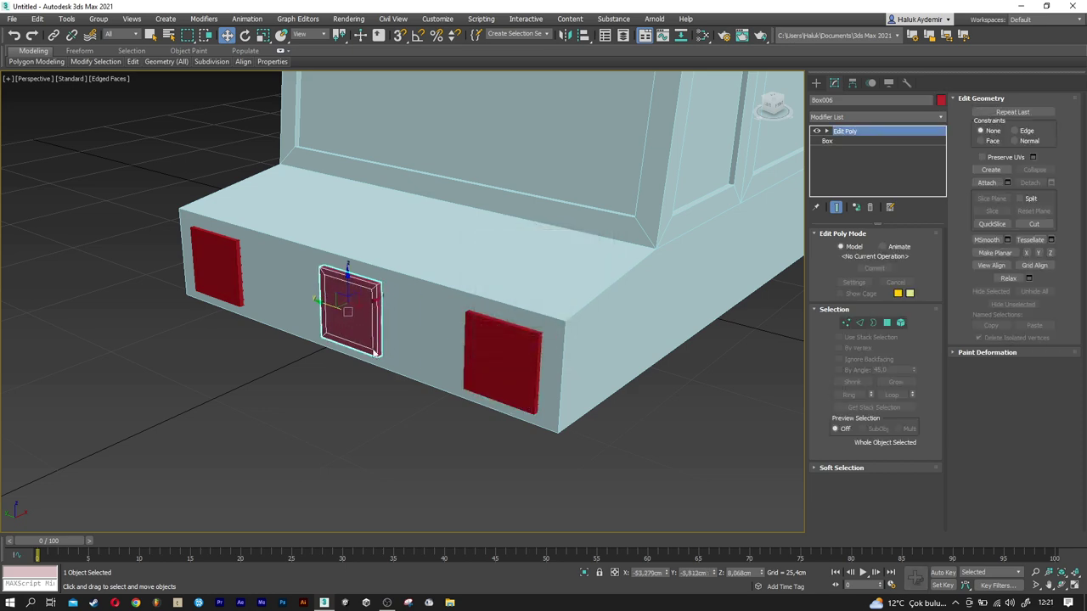
pyautogui.keyDown('alt'); pyautogui.moveTo(544, 350); pyautogui.dragTo(307, 320, button='middle'); pyautogui.keyUp('alt')
pyautogui.scroll(3, 307, 320)
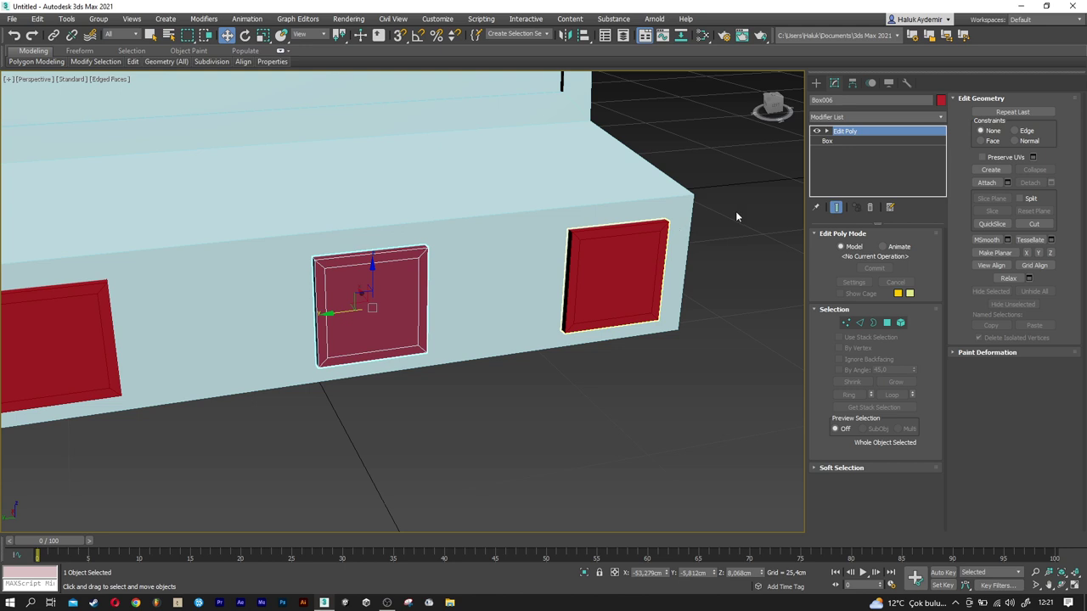
# Set the middle panel's base Box length to 7 cm and widen it into a low plate.
pyautogui.click(825, 141)
pyautogui.moveTo(910, 247); pyautogui.dragTo(910, 255)
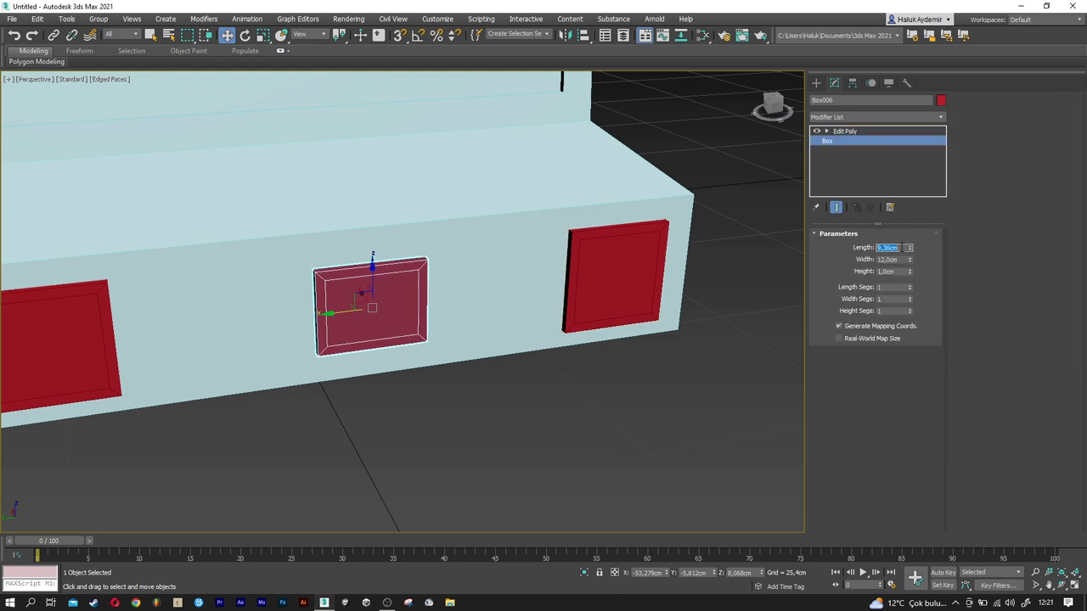
pyautogui.write('7')
pyautogui.press('Tab')
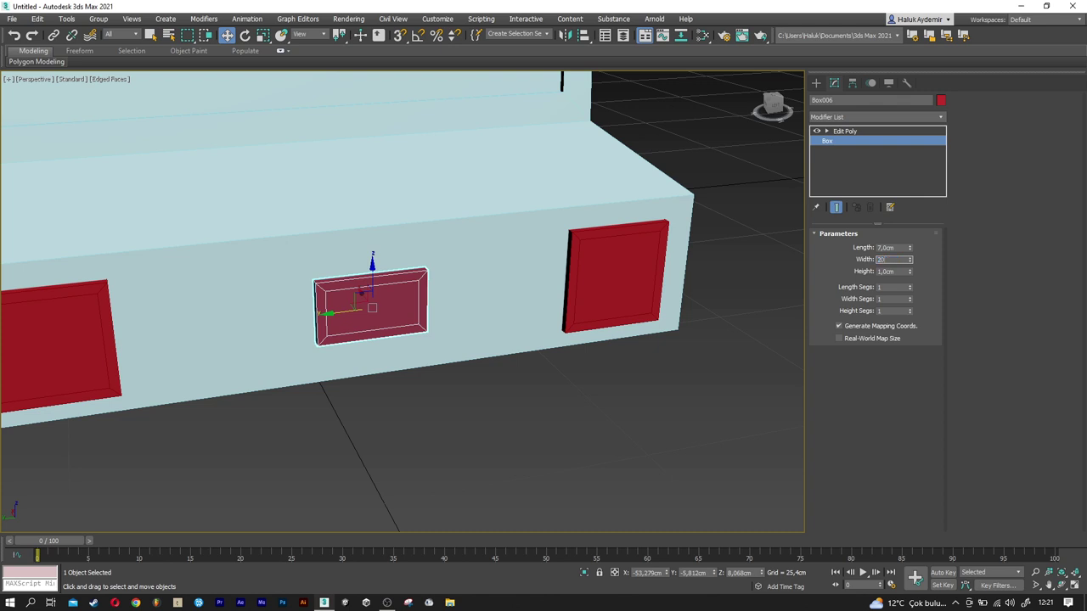
pyautogui.write('30')
pyautogui.press('Return')
pyautogui.moveTo(393, 290)
pyautogui.keyDown('alt'); pyautogui.mouseDown(button='middle')
pyautogui.moveTo(478, 271)
pyautogui.moveTo(441, 264)
pyautogui.mouseUp(button='middle'); pyautogui.keyUp('alt')
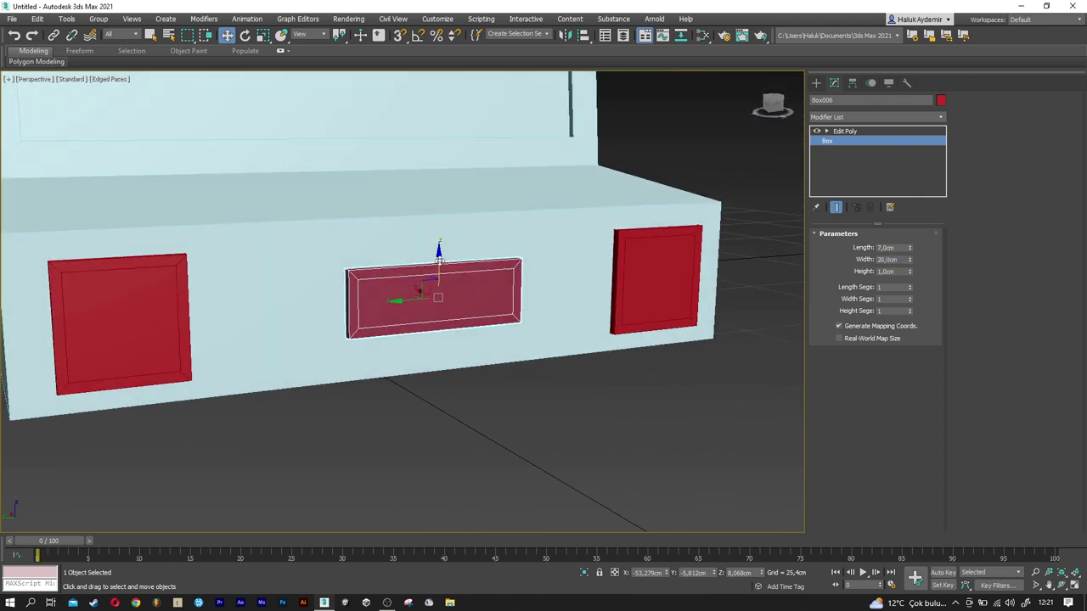
pyautogui.click(844, 131)
pyautogui.scroll(-3, 416, 331)
pyautogui.moveTo(416, 331)
pyautogui.keyDown('alt'); pyautogui.mouseDown(button='middle')
pyautogui.moveTo(361, 349)
pyautogui.moveTo(396, 347)
pyautogui.moveTo(405, 359)
pyautogui.moveTo(212, 310)
pyautogui.mouseUp(button='middle'); pyautogui.keyUp('alt')
# Create a small box near the cabin's lower edge with a 2.5 cm length.
pyautogui.scroll(5, 194, 325)
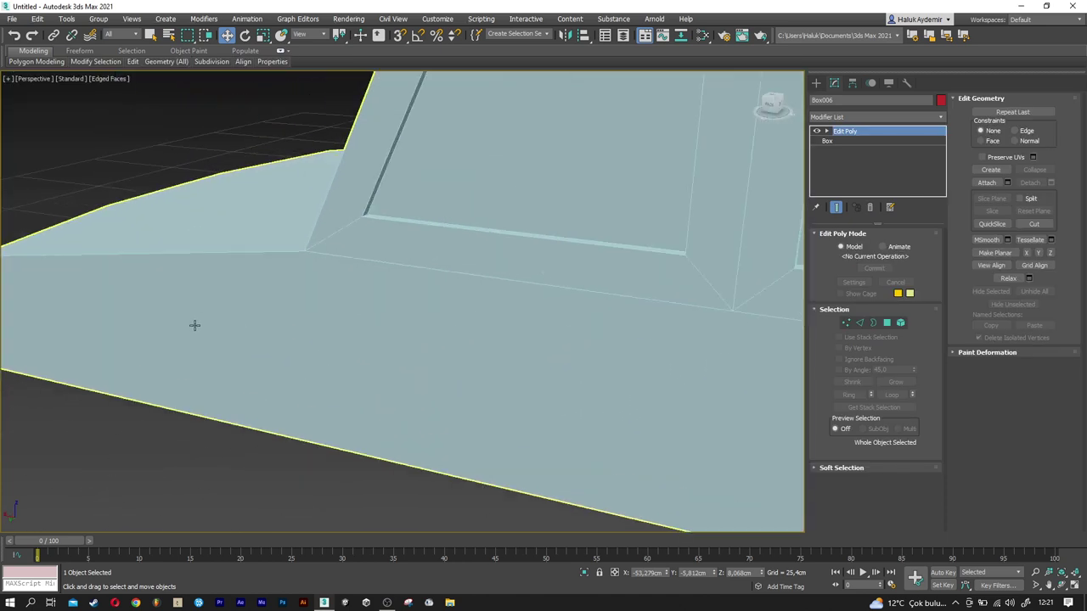
pyautogui.click(816, 83)
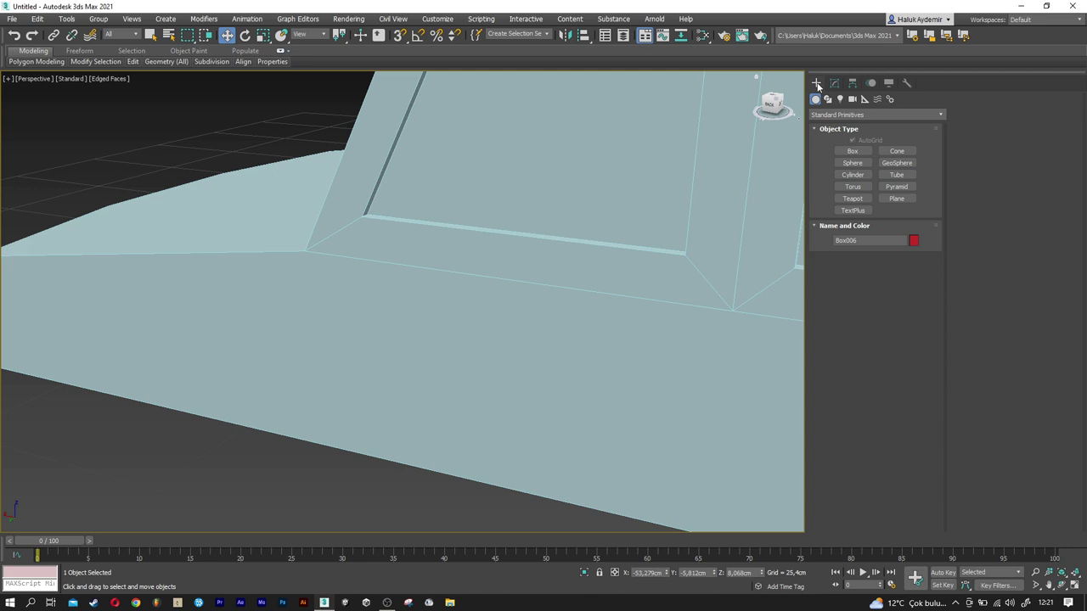
pyautogui.click(853, 152)
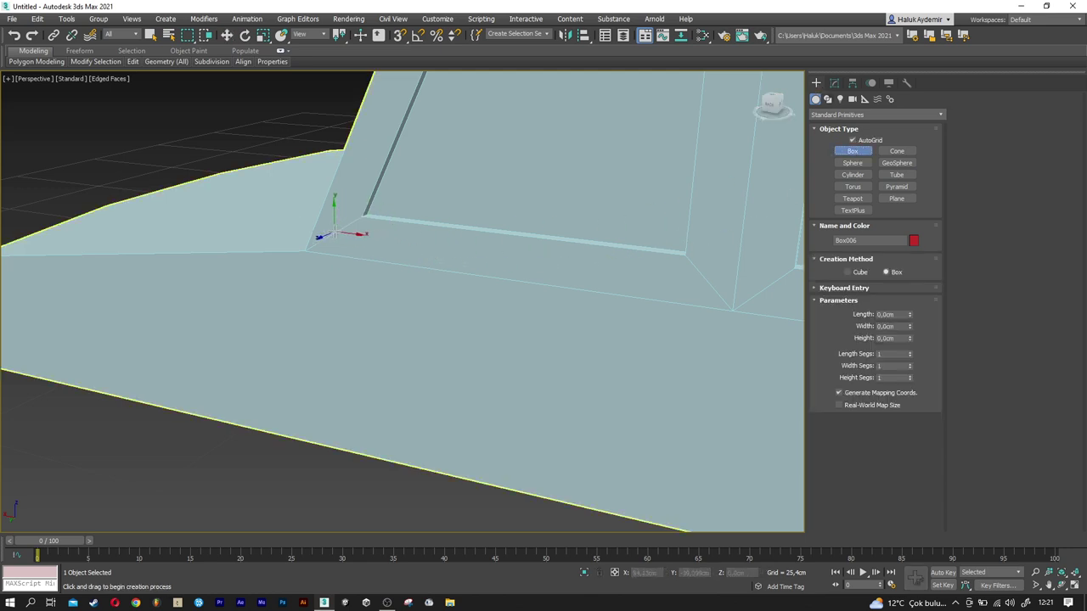
pyautogui.moveTo(334, 233); pyautogui.dragTo(359, 258)
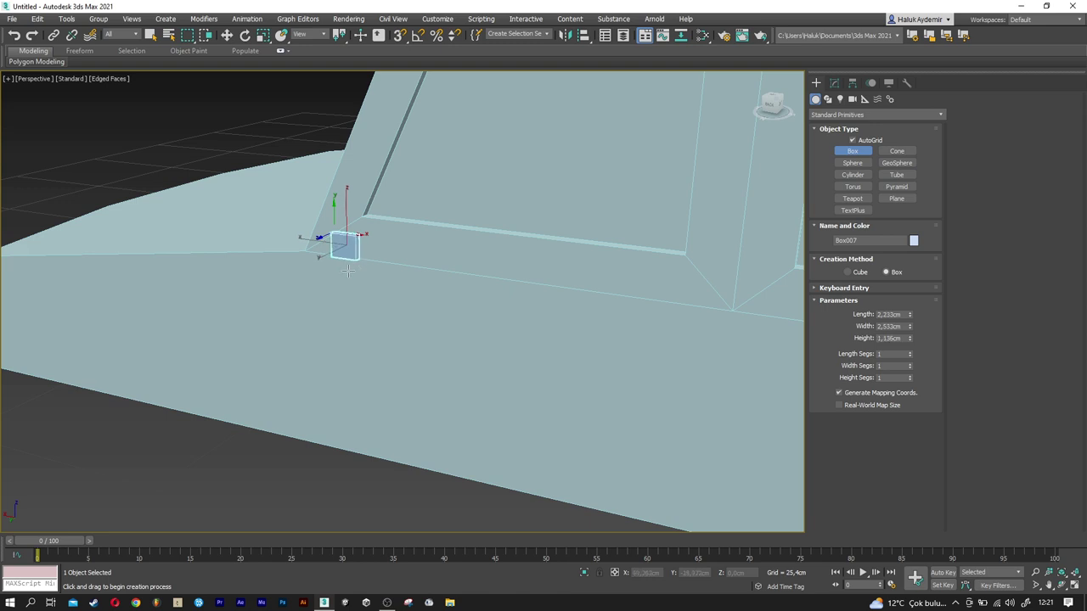
pyautogui.click(344, 283)
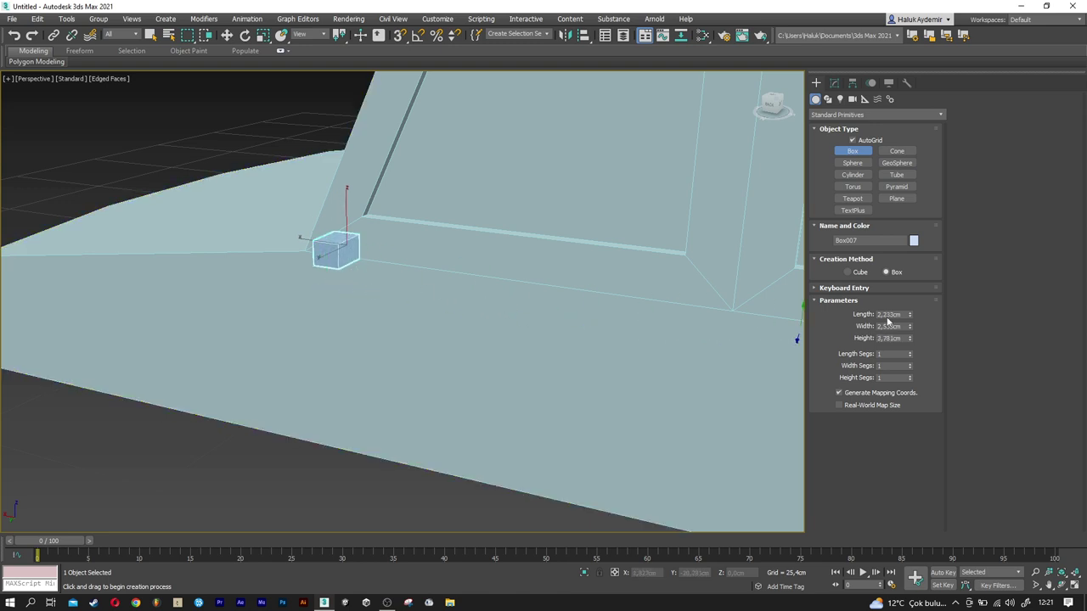
pyautogui.write('5')
pyautogui.press('Tab')
# Raise the small box slightly and Shift-drag a copy out to the left.
pyautogui.press('w')
pyautogui.scroll(3, 383, 275)
pyautogui.scroll(3, 382, 275)
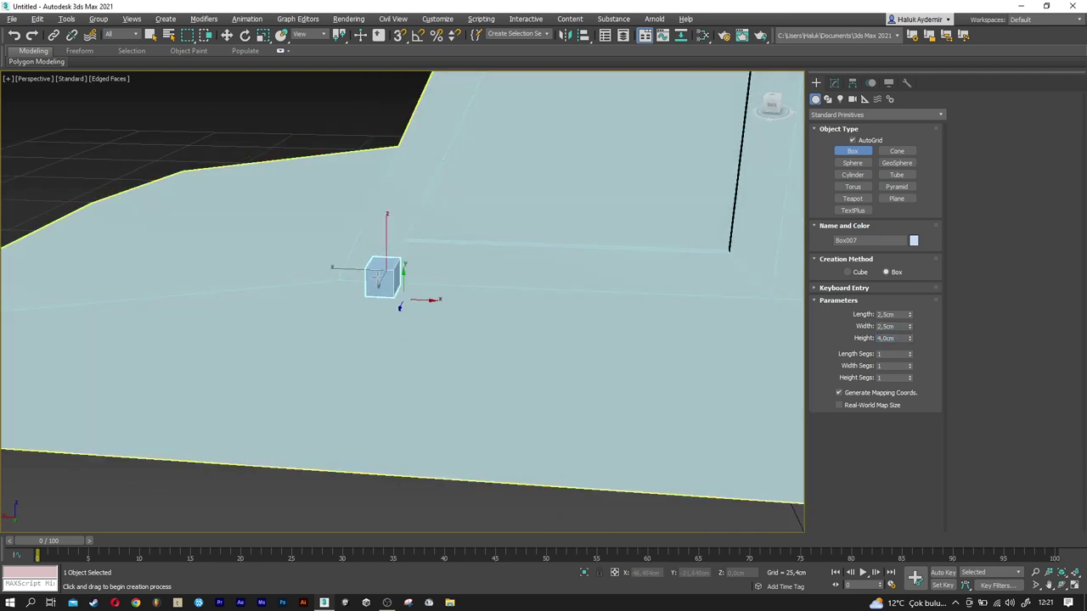
pyautogui.keyDown('alt'); pyautogui.moveTo(383, 275); pyautogui.dragTo(380, 262, button='middle'); pyautogui.keyUp('alt')
pyautogui.moveTo(371, 257); pyautogui.dragTo(368, 241)
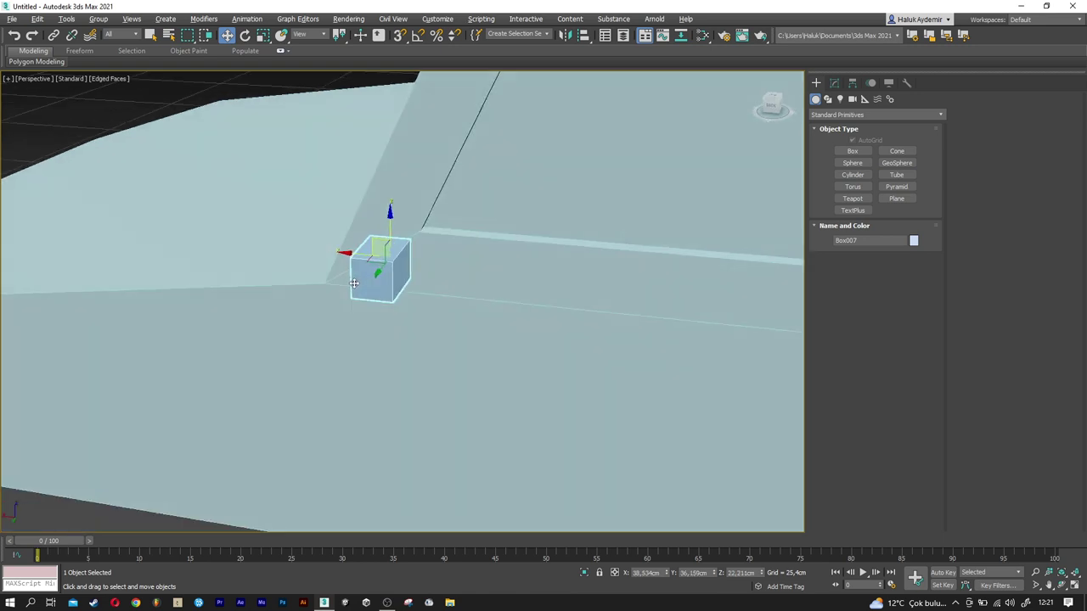
pyautogui.keyDown('alt'); pyautogui.moveTo(368, 244); pyautogui.dragTo(379, 277, button='middle'); pyautogui.keyUp('alt')
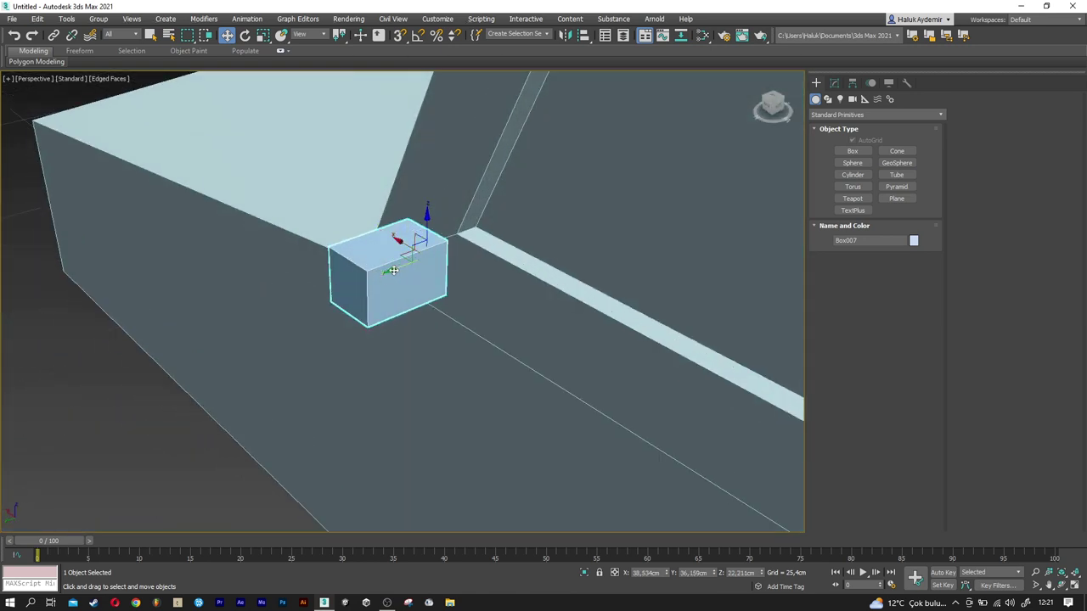
pyautogui.keyDown('shift'); pyautogui.moveTo(393, 270); pyautogui.dragTo(314, 297); pyautogui.keyUp('shift')
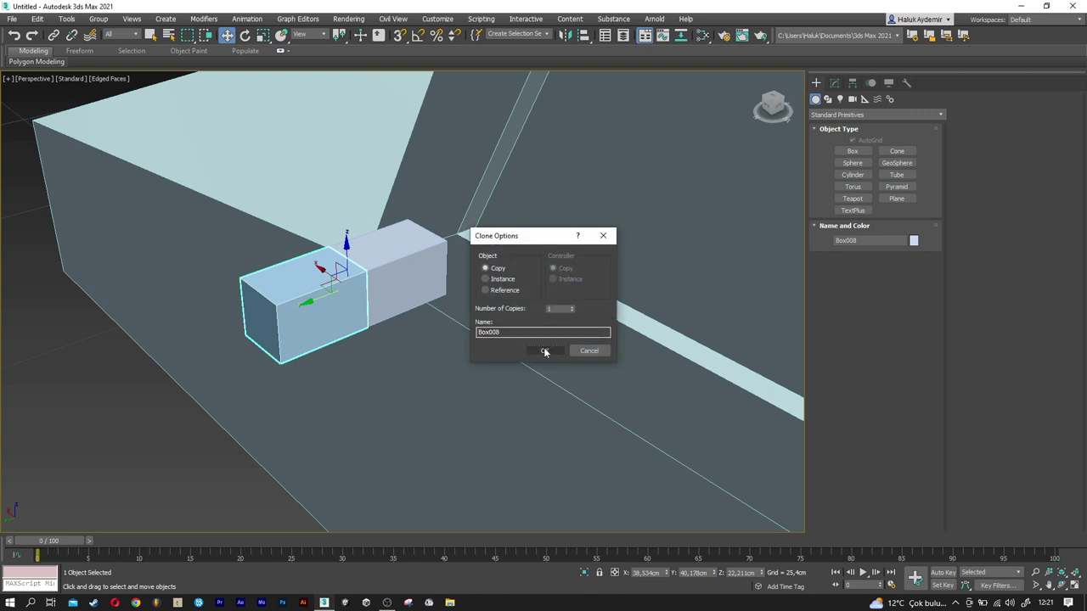
# Confirm the copy and set the copied box's Length to 7 cm.
pyautogui.click(544, 352)
pyautogui.click(832, 83)
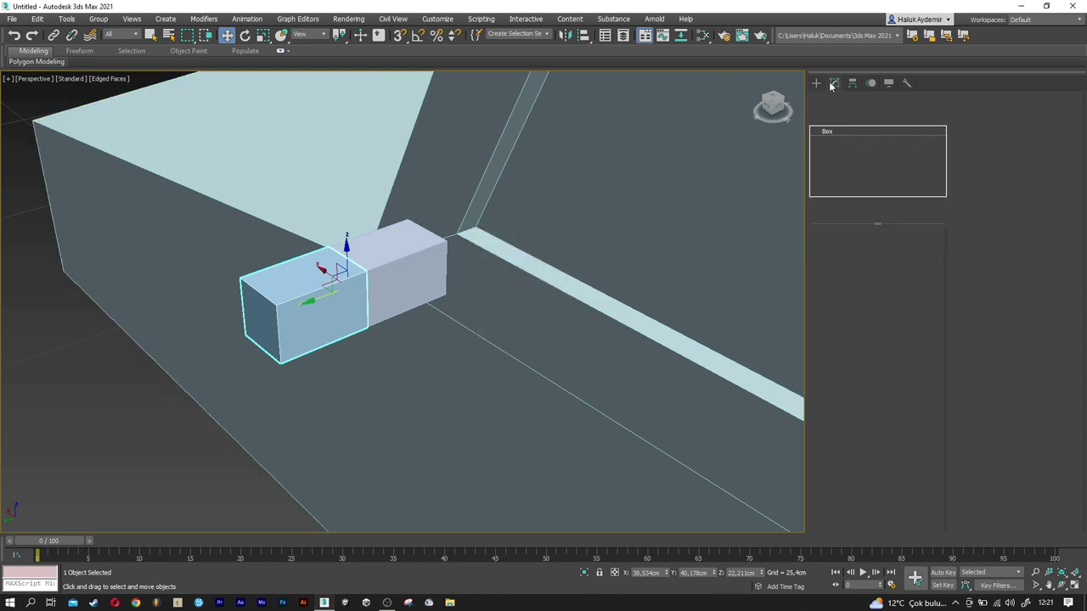
pyautogui.moveTo(909, 247); pyautogui.dragTo(903, 195)
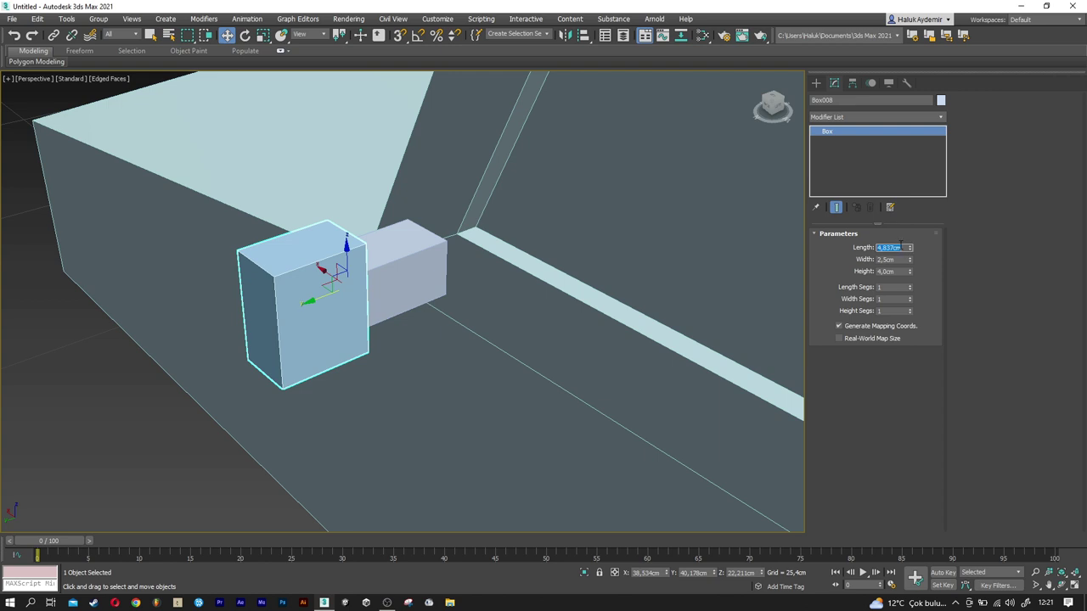
pyautogui.write('7')
pyautogui.press('Return')
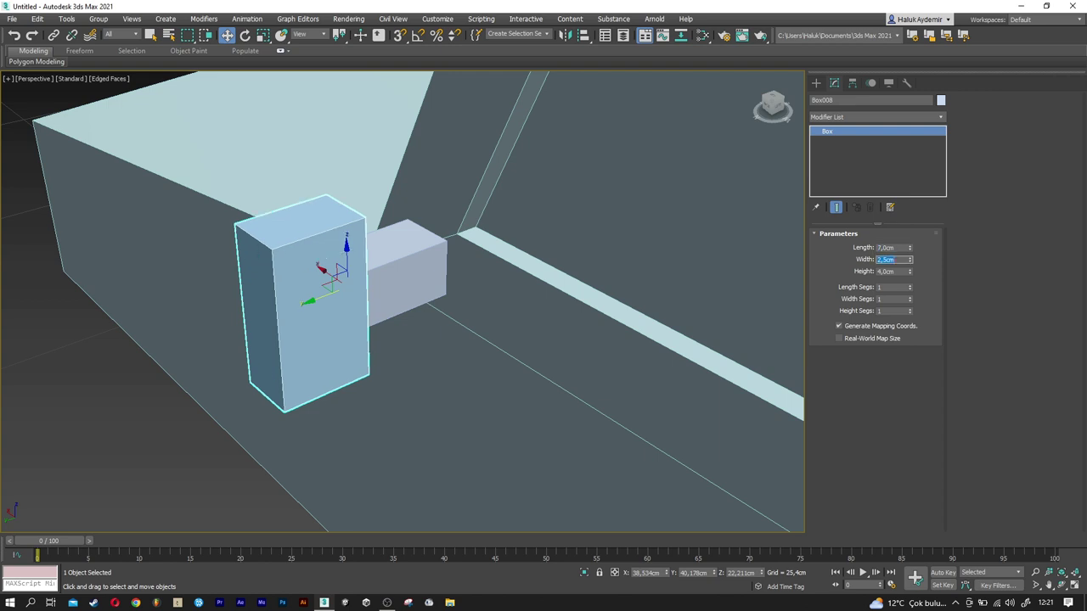
# Keep the slab's width at 2.5 cm and set its Height to 10 cm.
pyautogui.write('10')
pyautogui.press('Return')
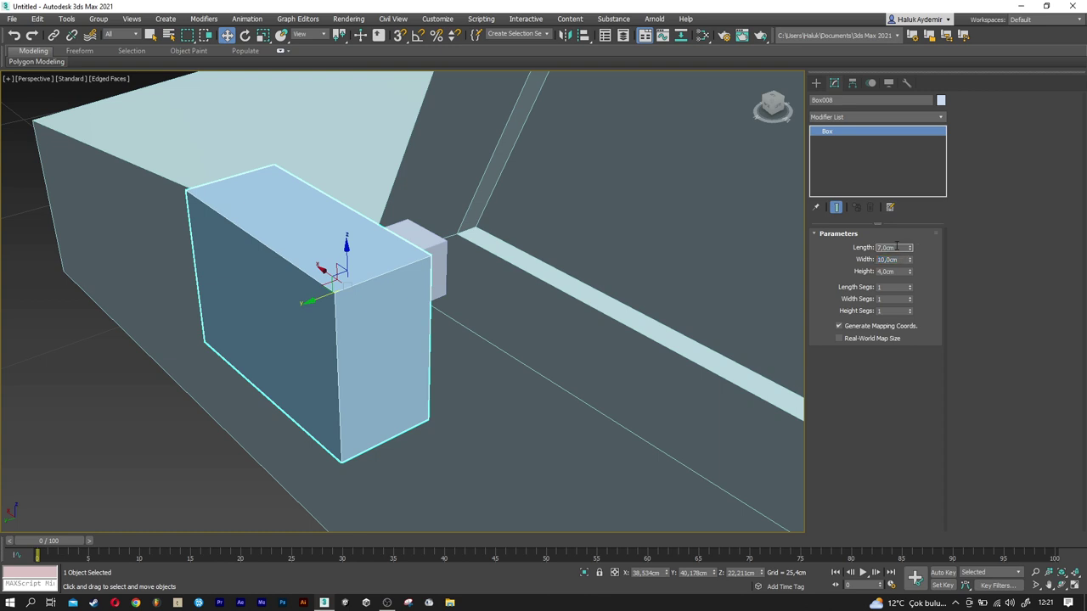
pyautogui.click(562, 391)
pyautogui.click(255, 294)
pyautogui.hotkey('ctrl', 'z')
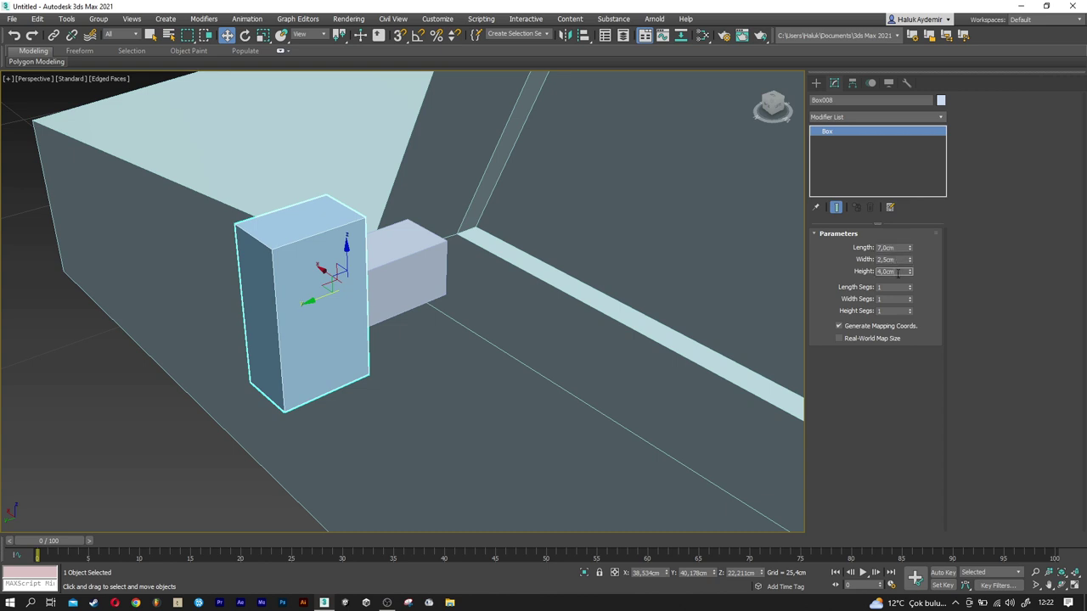
pyautogui.click(894, 270)
pyautogui.write('10')
pyautogui.press('Return')
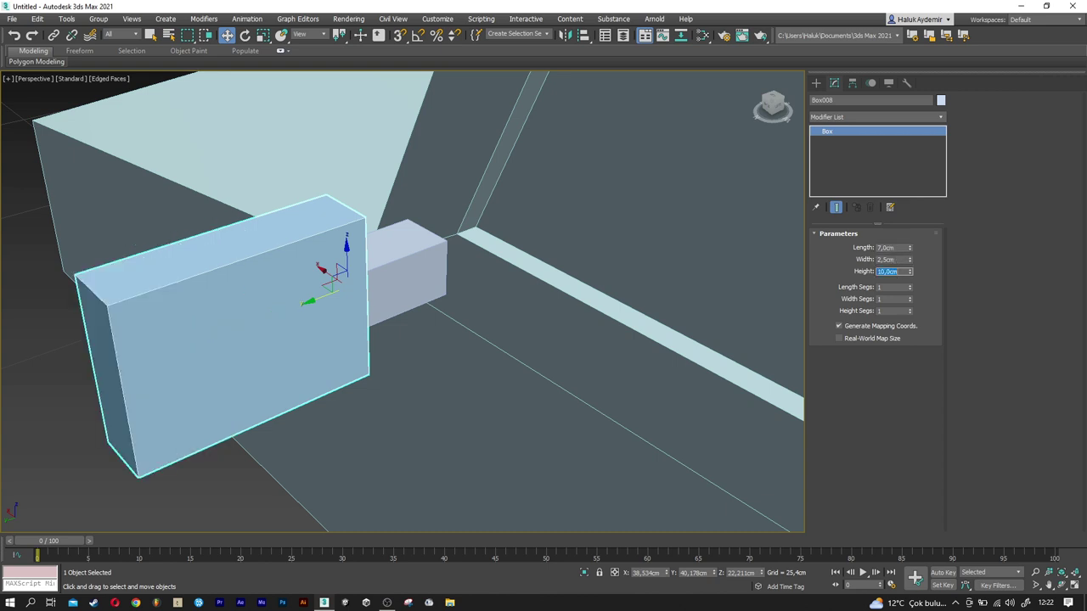
pyautogui.scroll(-5, 459, 310)
pyautogui.moveTo(577, 310)
pyautogui.keyDown('alt'); pyautogui.mouseDown(button='middle')
pyautogui.moveTo(606, 300)
pyautogui.moveTo(461, 308)
pyautogui.mouseUp(button='middle'); pyautogui.keyUp('alt')
pyautogui.scroll(3, 368, 306)
pyautogui.scroll(3, 331, 307)
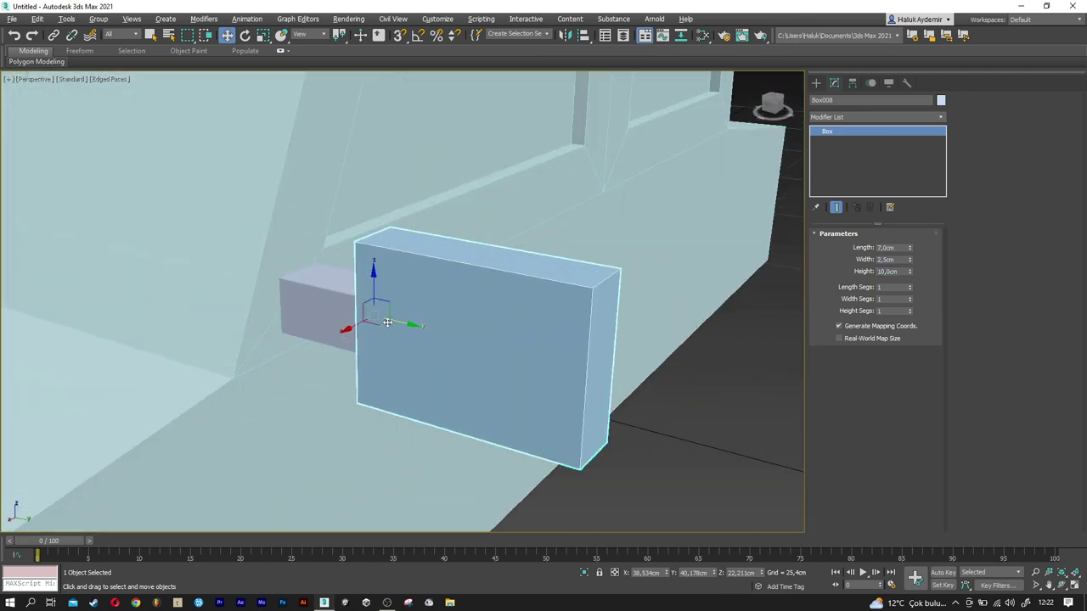
pyautogui.keyDown('alt'); pyautogui.moveTo(331, 307); pyautogui.dragTo(287, 319, button='middle'); pyautogui.keyUp('alt')
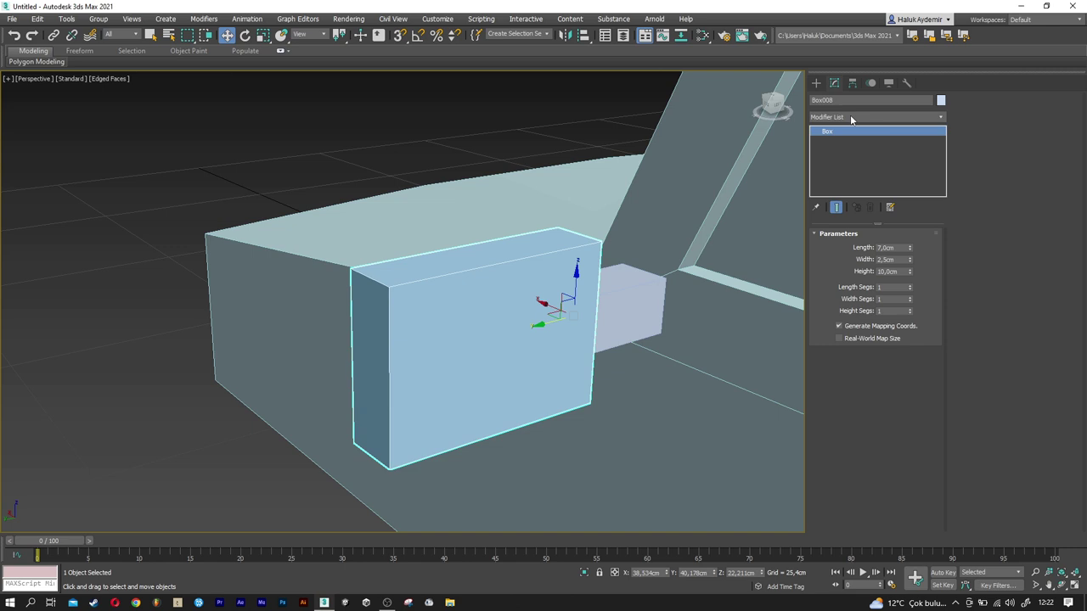
# Add Edit Poly to the slab and inset its front face by 0.75 cm.
pyautogui.click(849, 116)
pyautogui.write('esh')
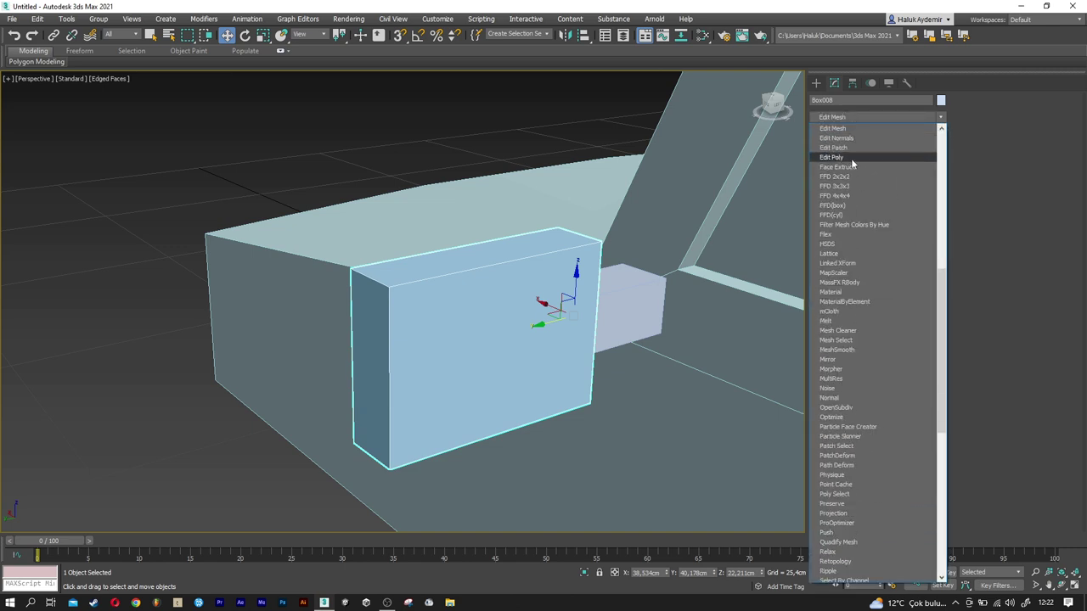
pyautogui.click(852, 159)
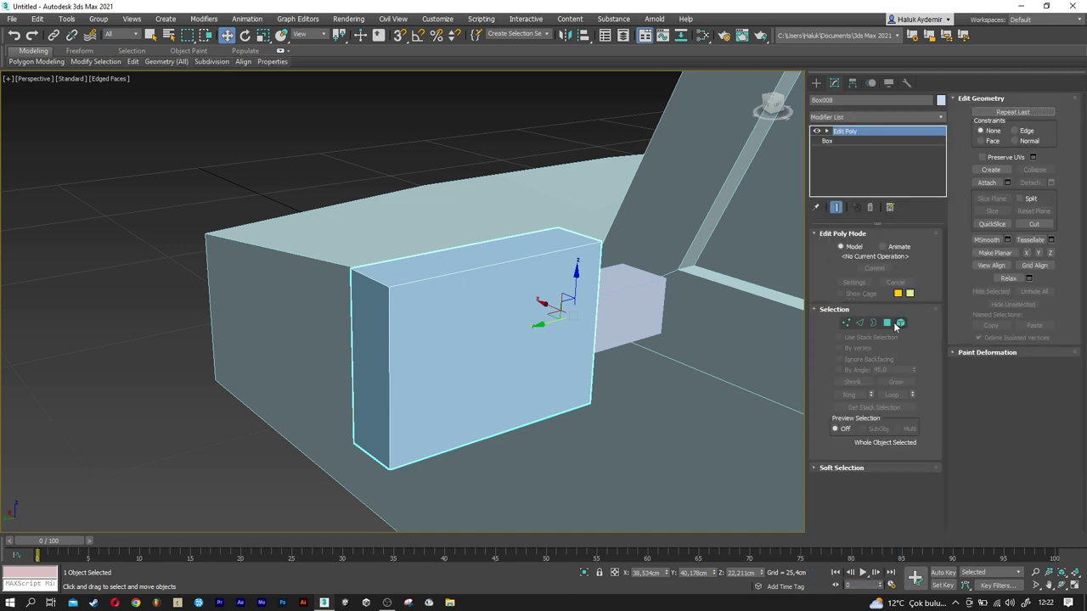
pyautogui.click(892, 325)
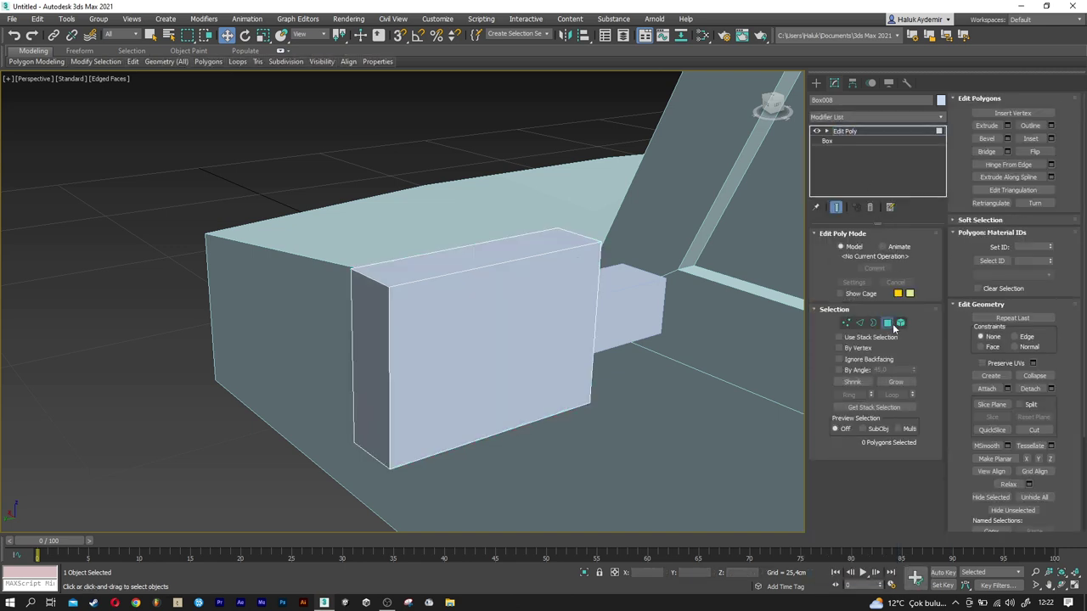
pyautogui.click(512, 325)
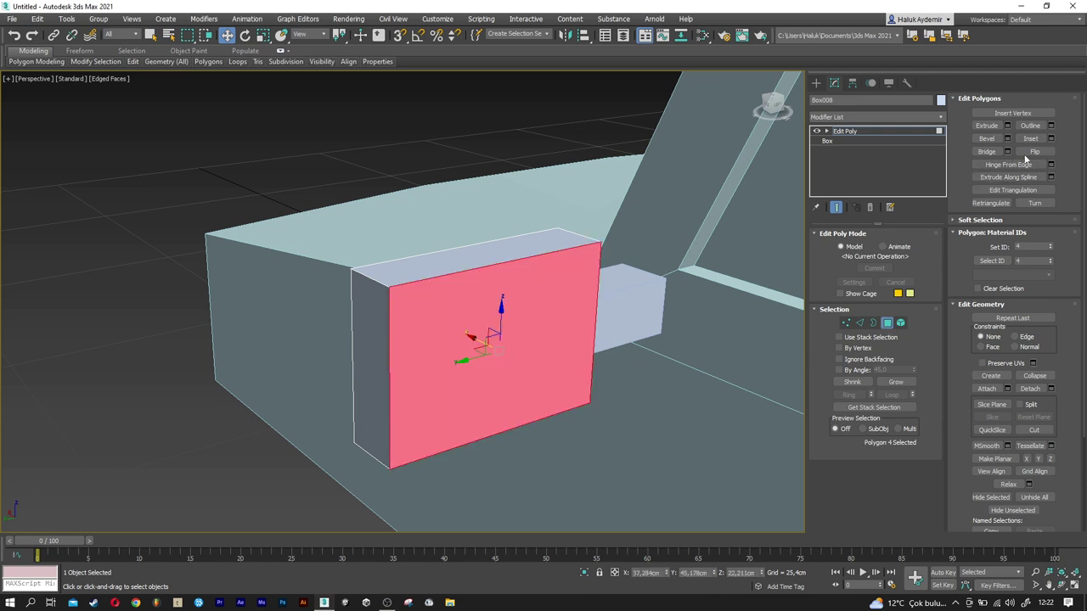
pyautogui.click(1051, 138)
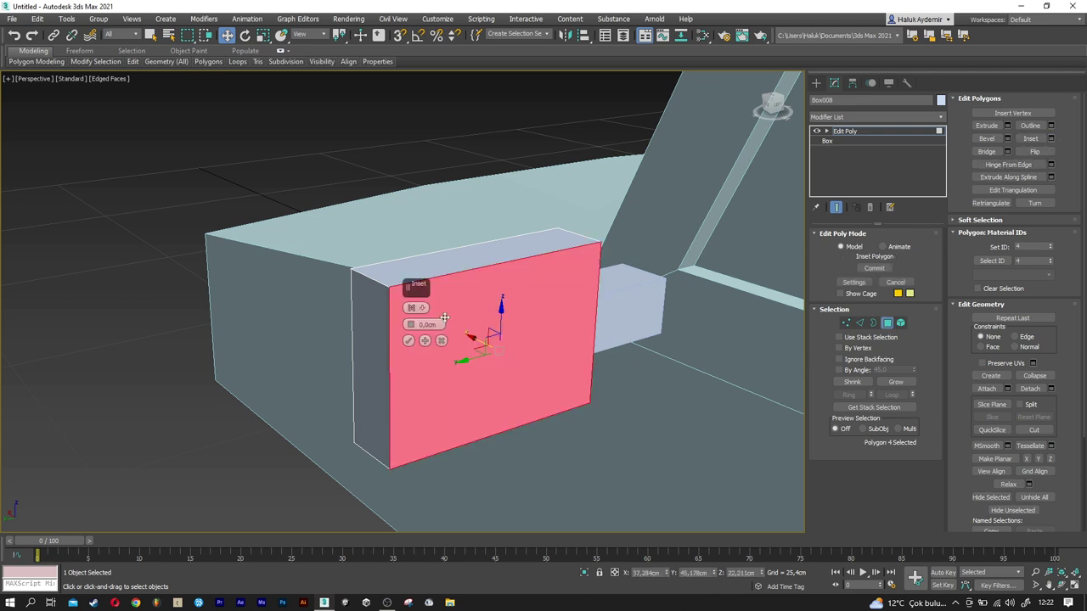
pyautogui.moveTo(411, 321); pyautogui.dragTo(410, 313)
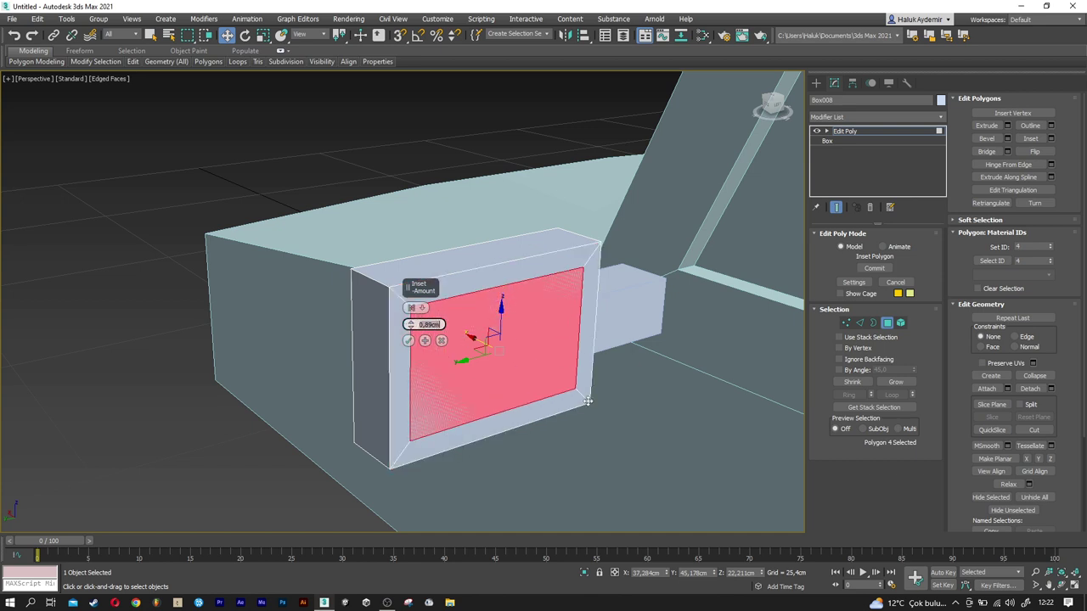
pyautogui.write('5')
pyautogui.press('Return')
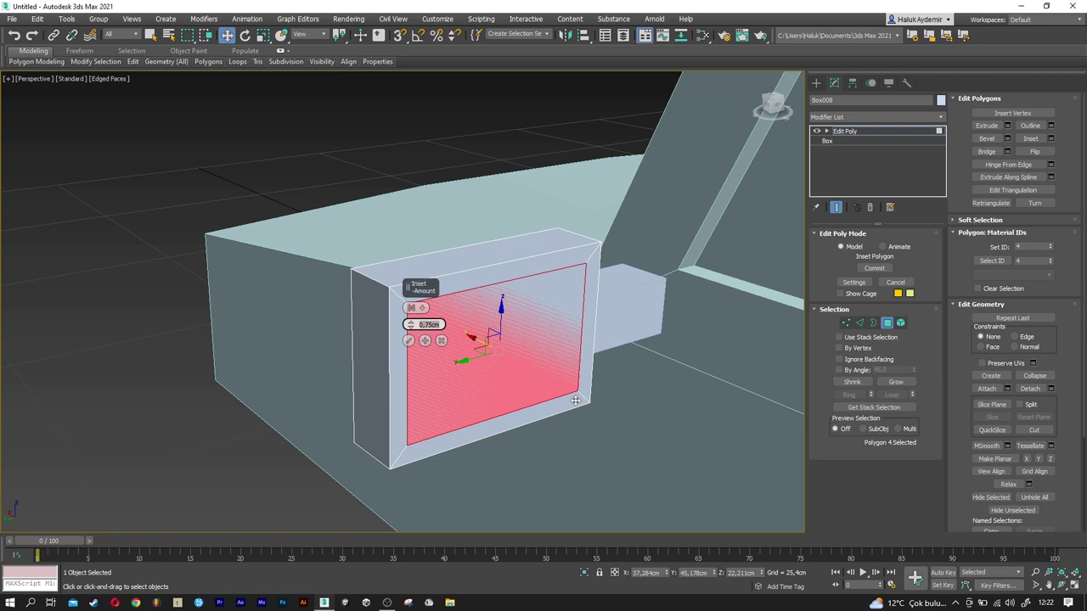
pyautogui.click(408, 340)
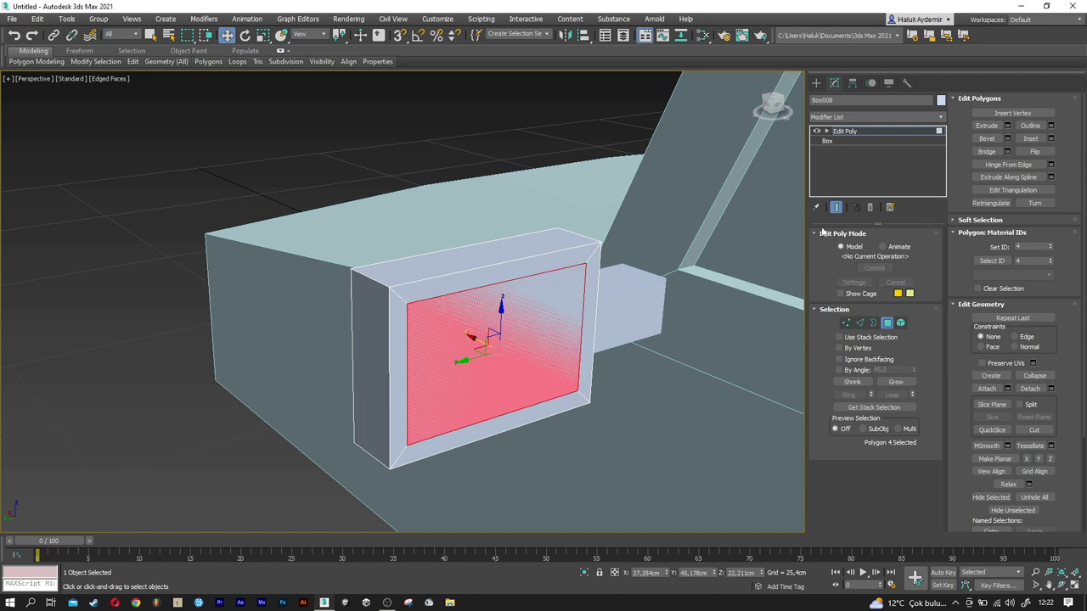
# Extrude the inset face -0.5 cm inward and return to object level.
pyautogui.click(1007, 126)
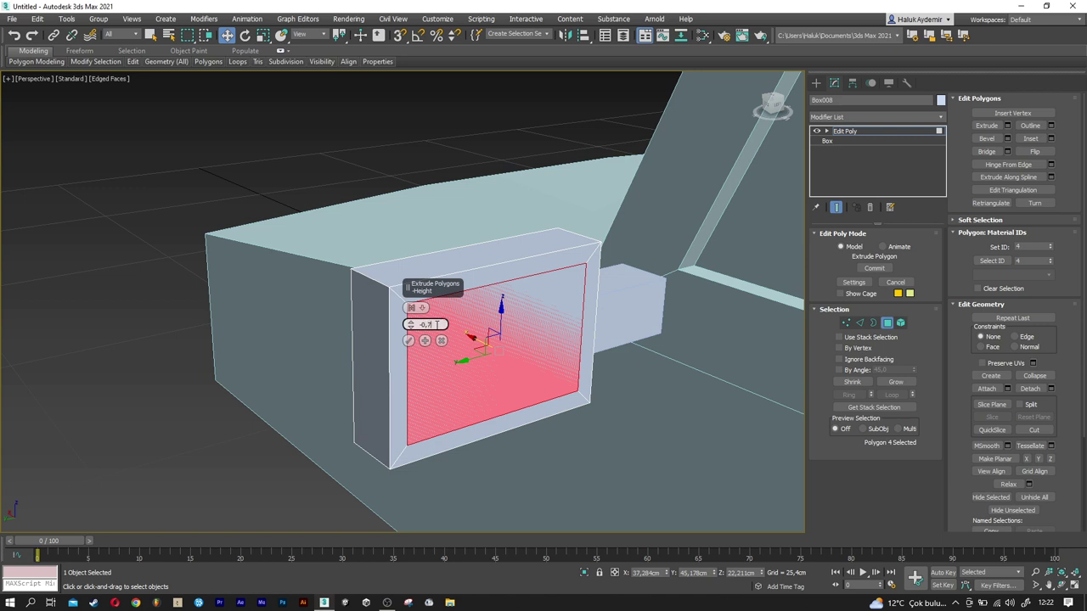
pyautogui.write('5cm')
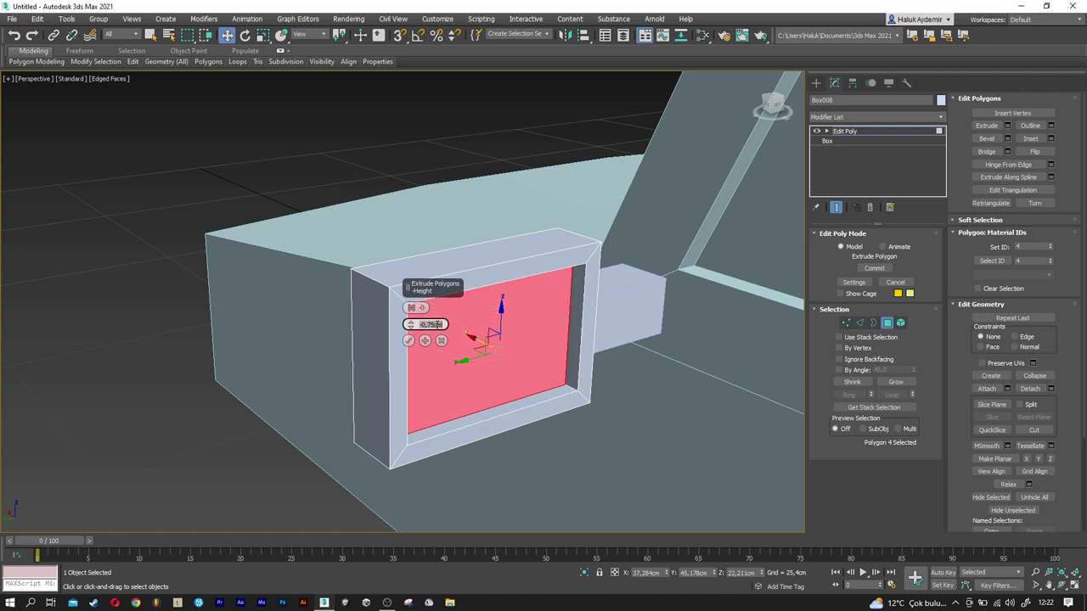
pyautogui.write(',5')
pyautogui.press('Return')
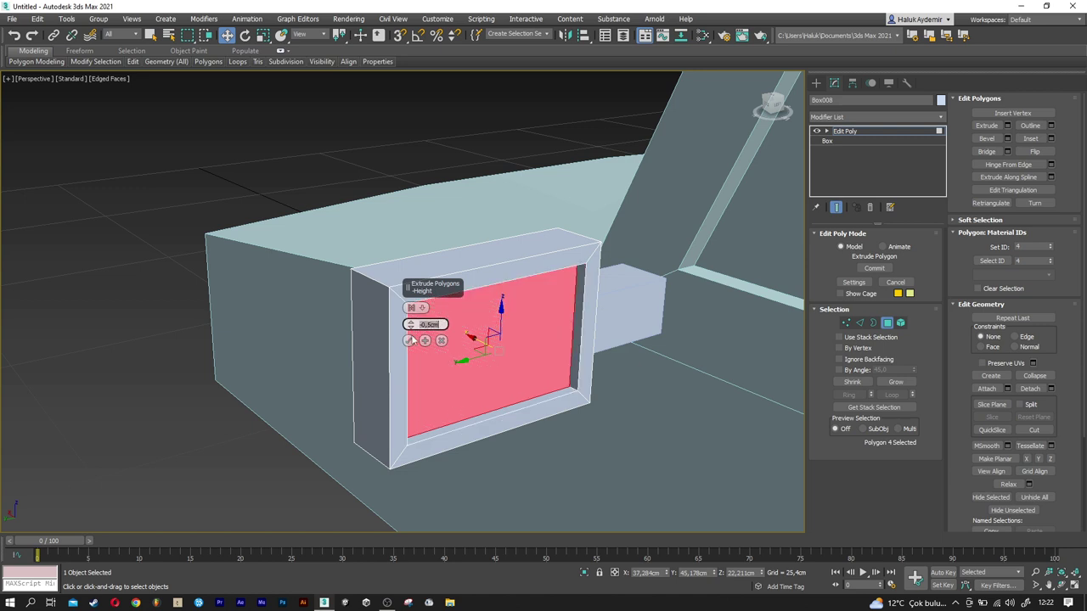
pyautogui.click(410, 341)
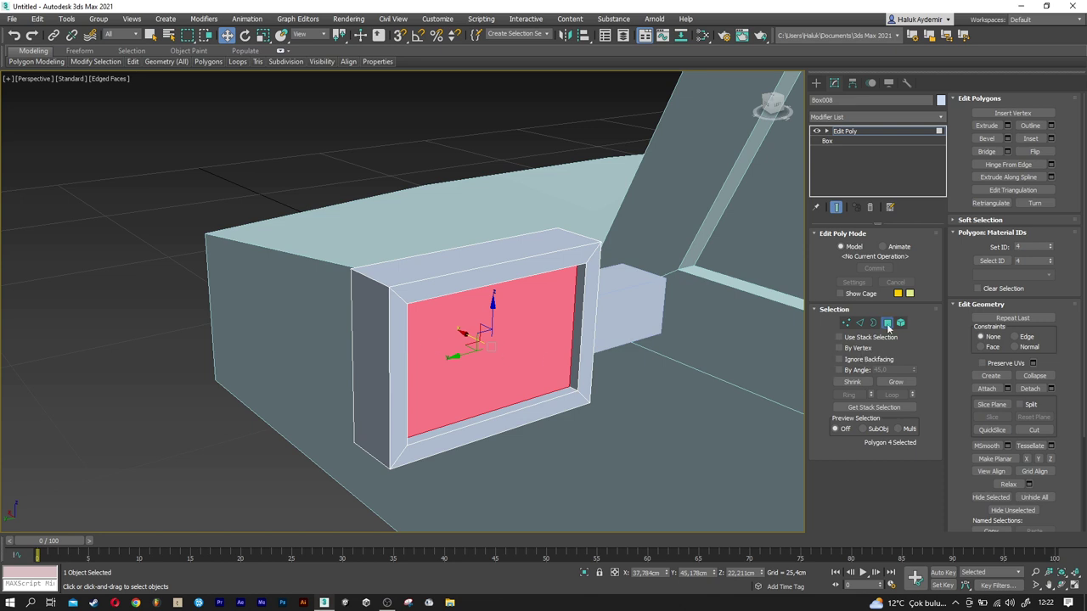
pyautogui.click(886, 323)
# Rotate the slab about its vertical axis, then select the small grey box.
pyautogui.keyDown('alt'); pyautogui.moveTo(543, 365); pyautogui.dragTo(569, 371, button='middle'); pyautogui.keyUp('alt')
pyautogui.press('e')
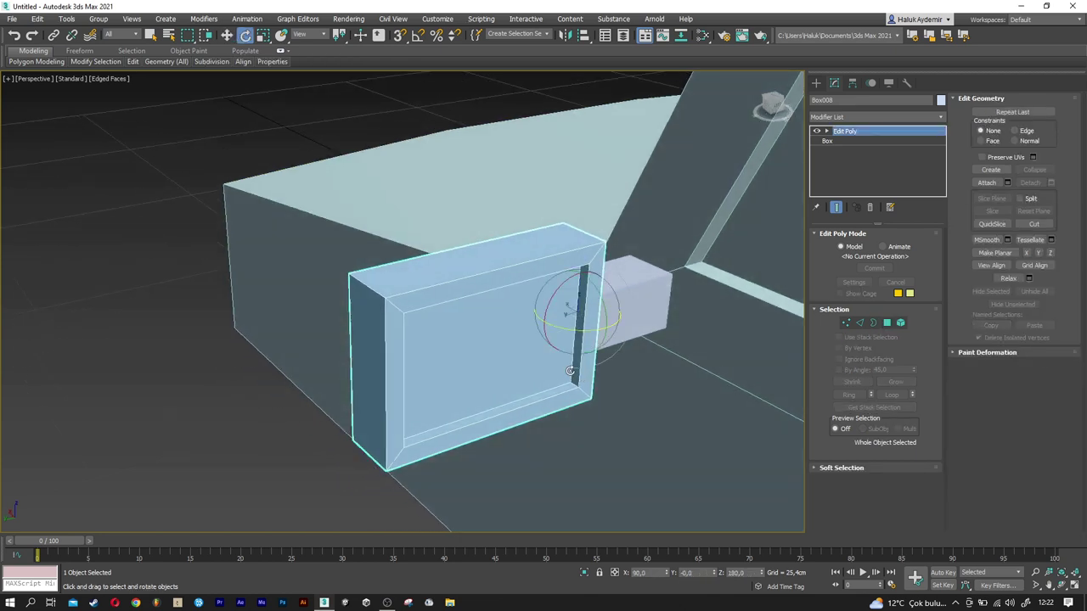
pyautogui.moveTo(573, 327)
pyautogui.mouseDown()
pyautogui.moveTo(608, 334)
pyautogui.moveTo(577, 316)
pyautogui.mouseUp()
pyautogui.scroll(-2, 526, 342)
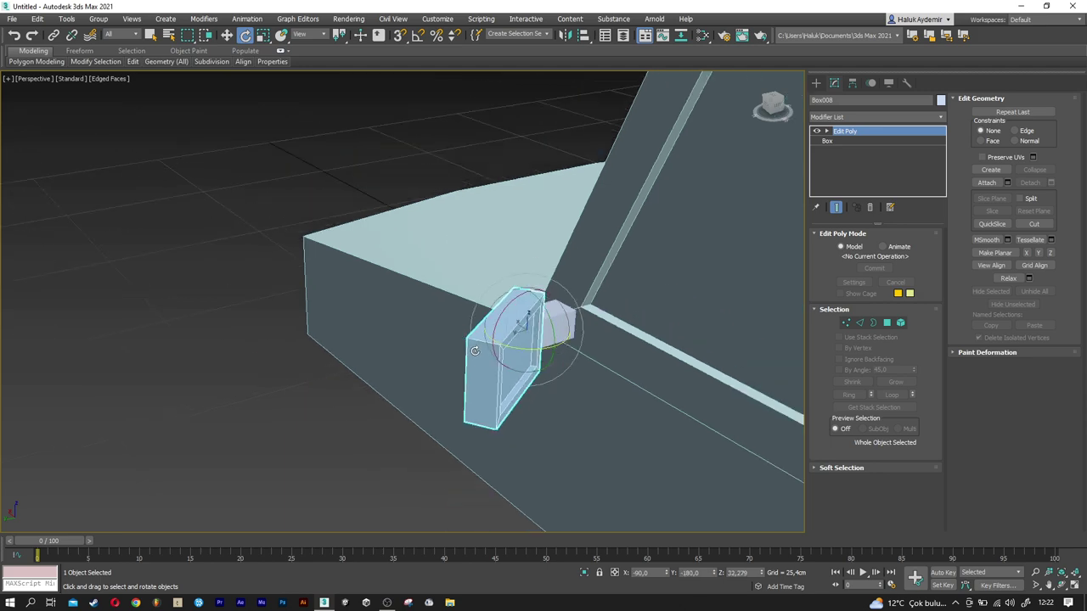
pyautogui.keyDown('alt'); pyautogui.moveTo(508, 351); pyautogui.dragTo(480, 380, button='middle'); pyautogui.keyUp('alt')
pyautogui.press('w')
pyautogui.click(427, 364)
pyautogui.scroll(3, 427, 364)
pyautogui.scroll(2, 429, 365)
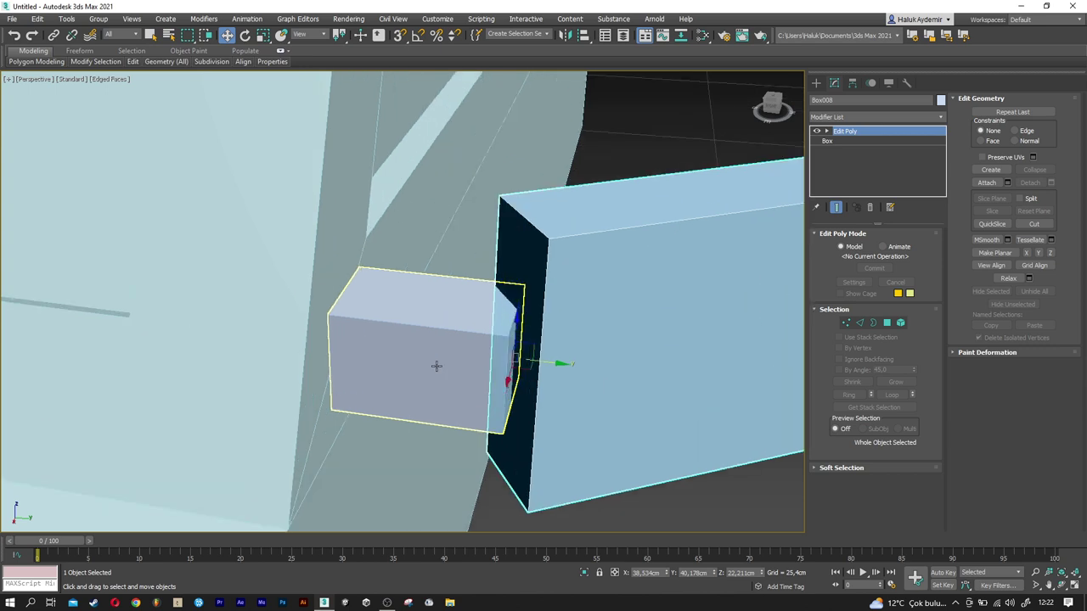
pyautogui.scroll(2, 436, 365)
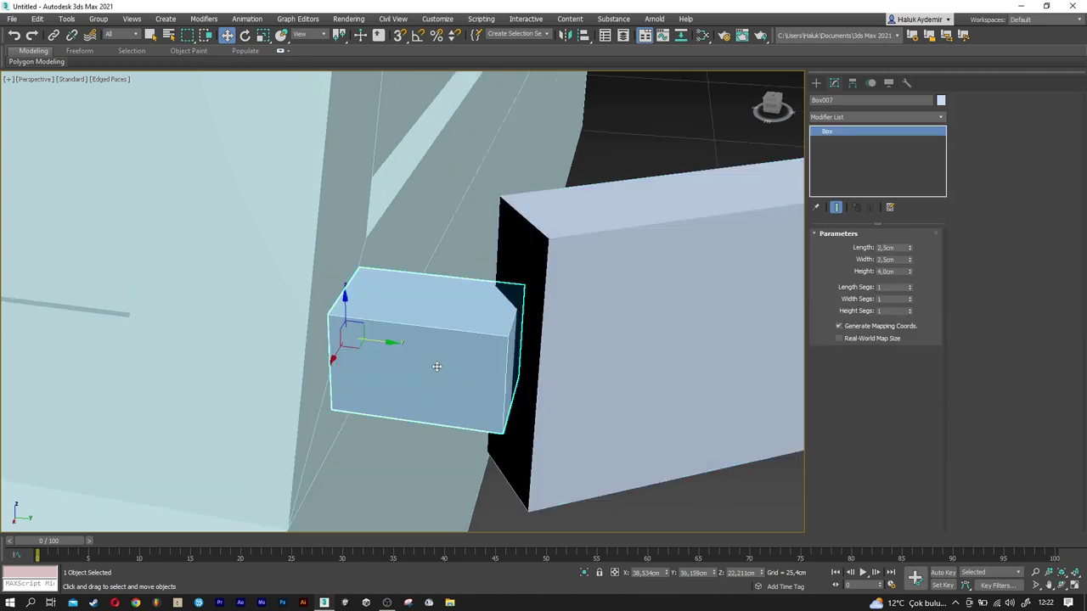
# Add Edit Poly to the small box and move one vertical edge outward.
pyautogui.click(831, 117)
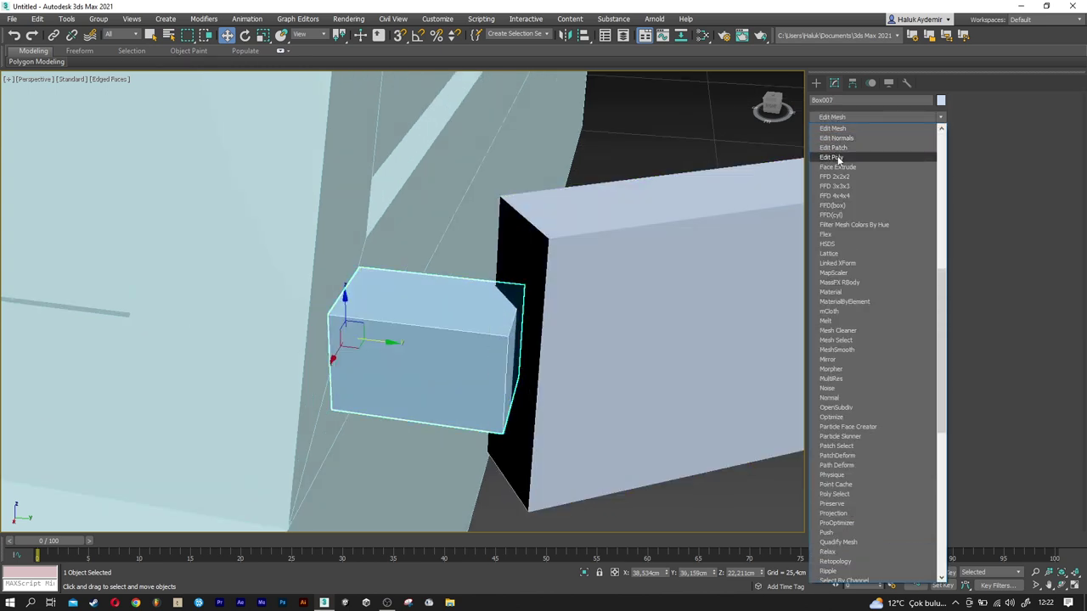
pyautogui.click(837, 158)
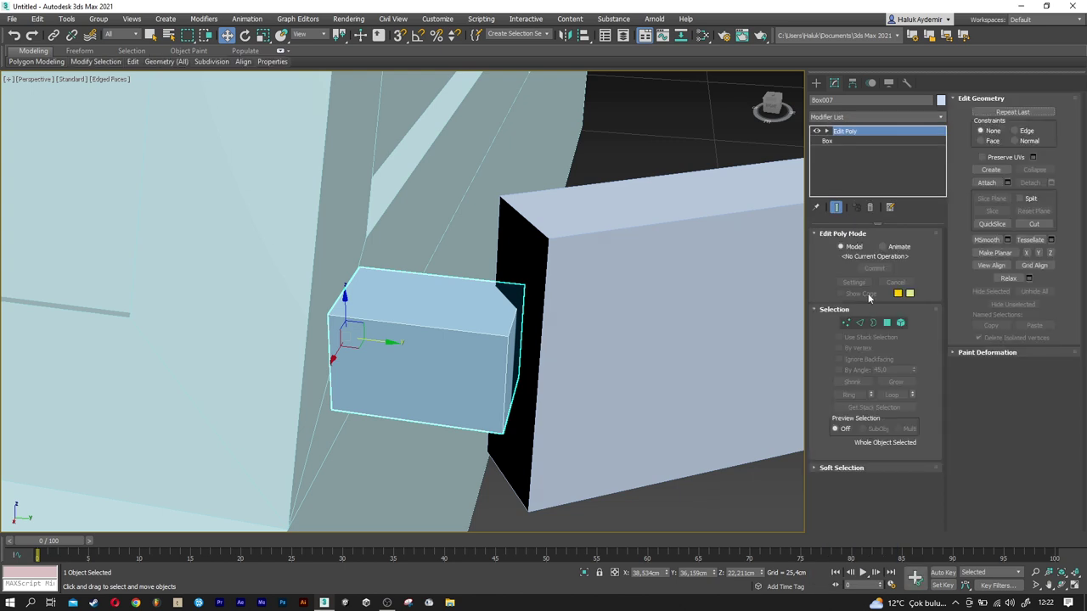
pyautogui.click(861, 322)
pyautogui.click(508, 369)
pyautogui.keyDown('alt'); pyautogui.moveTo(516, 388); pyautogui.dragTo(521, 387, button='middle'); pyautogui.keyUp('alt')
pyautogui.moveTo(526, 392); pyautogui.dragTo(562, 397)
pyautogui.keyDown('alt'); pyautogui.moveTo(552, 392); pyautogui.dragTo(536, 399, button='middle'); pyautogui.keyUp('alt')
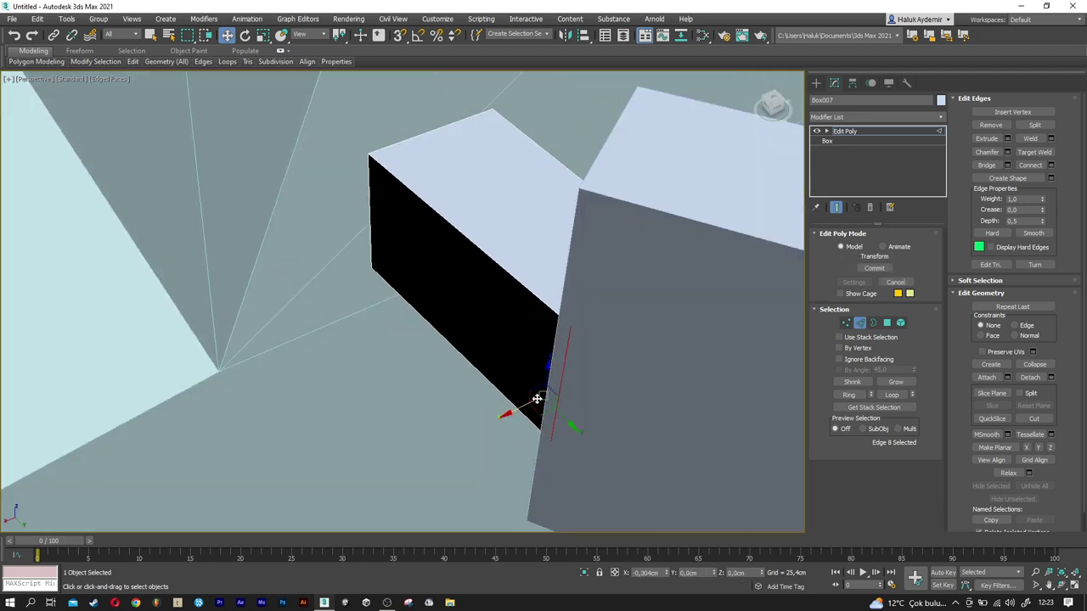
pyautogui.moveTo(562, 364)
pyautogui.keyDown('alt'); pyautogui.mouseDown(button='middle')
pyautogui.moveTo(614, 407)
pyautogui.moveTo(441, 381)
pyautogui.moveTo(596, 404)
pyautogui.mouseUp(button='middle'); pyautogui.keyUp('alt')
pyautogui.scroll(2, 596, 404)
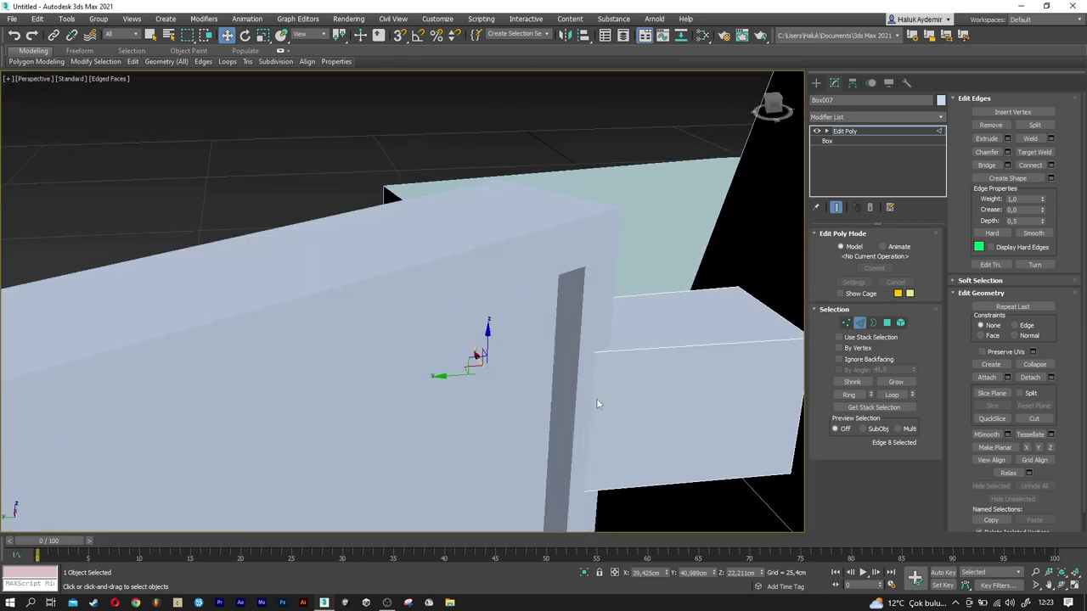
# Move the mirror edges into the slot corner, then leave Edge mode.
pyautogui.press('F3')
pyautogui.click(571, 395)
pyautogui.press('F3')
pyautogui.keyDown('alt'); pyautogui.moveTo(584, 414); pyautogui.dragTo(516, 431, button='middle'); pyautogui.keyUp('alt')
pyautogui.moveTo(536, 409); pyautogui.dragTo(548, 414)
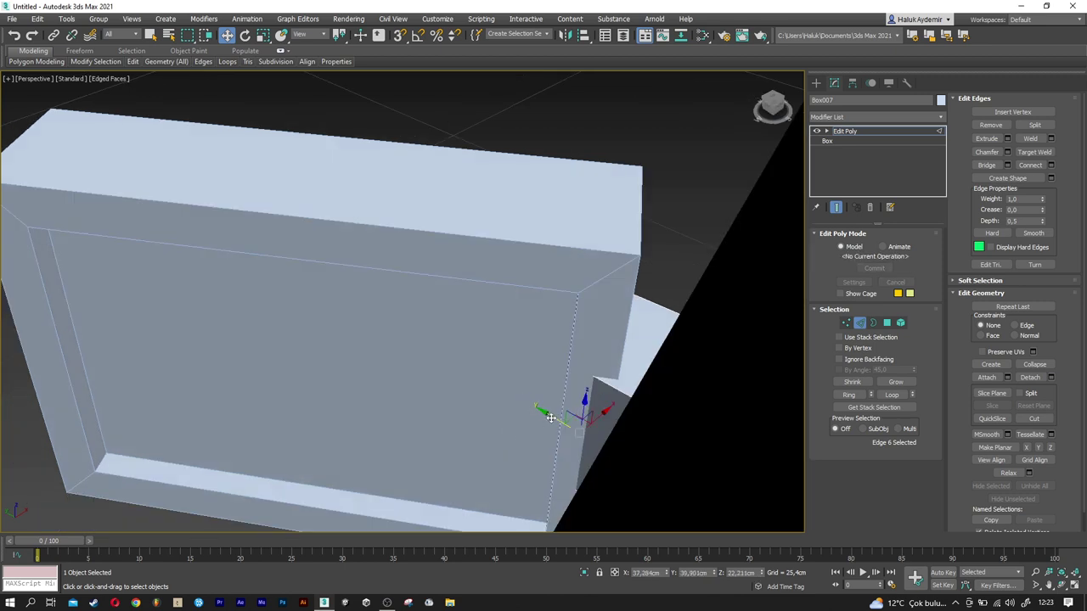
pyautogui.moveTo(551, 417); pyautogui.dragTo(606, 410)
pyautogui.keyDown('alt'); pyautogui.moveTo(606, 410); pyautogui.dragTo(613, 427, button='middle'); pyautogui.keyUp('alt')
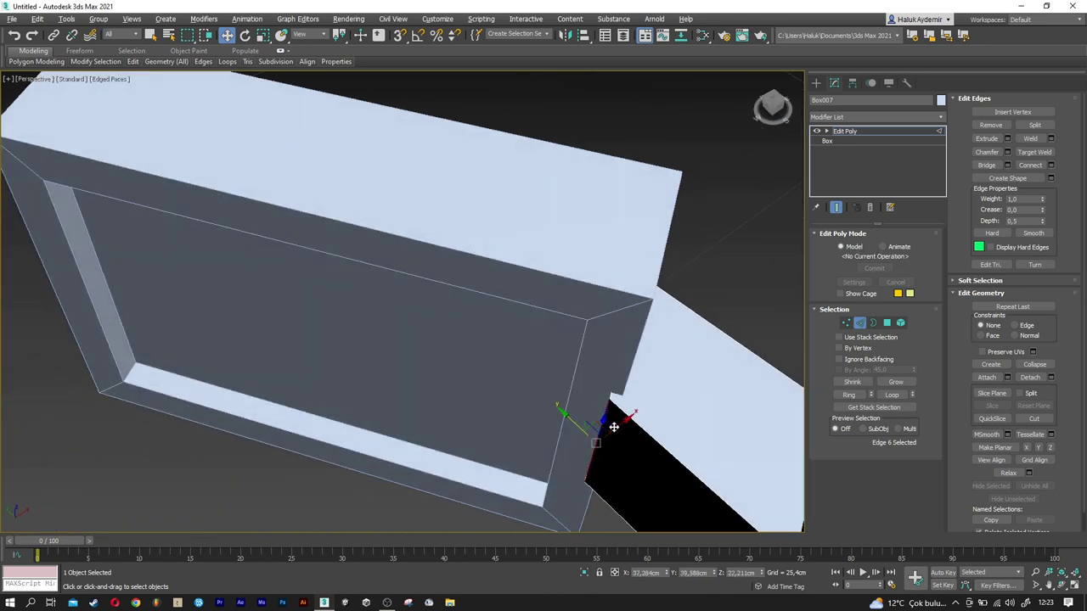
pyautogui.moveTo(622, 425)
pyautogui.keyDown('alt'); pyautogui.mouseDown(button='middle')
pyautogui.moveTo(626, 408)
pyautogui.moveTo(626, 429)
pyautogui.moveTo(549, 415)
pyautogui.moveTo(585, 444)
pyautogui.moveTo(600, 411)
pyautogui.mouseUp(button='middle'); pyautogui.keyUp('alt')
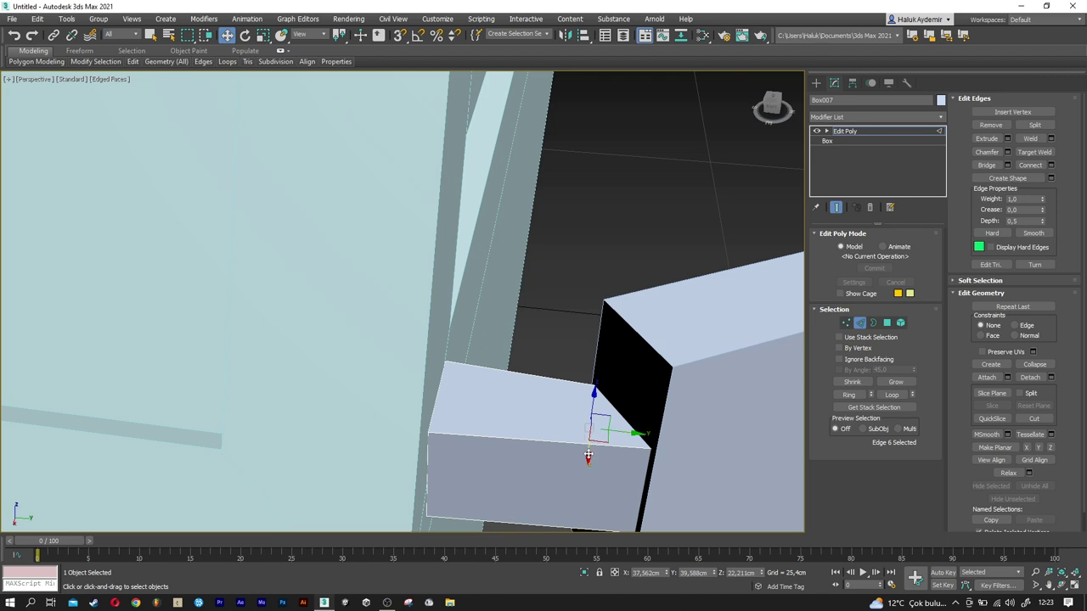
pyautogui.moveTo(588, 455); pyautogui.dragTo(589, 457)
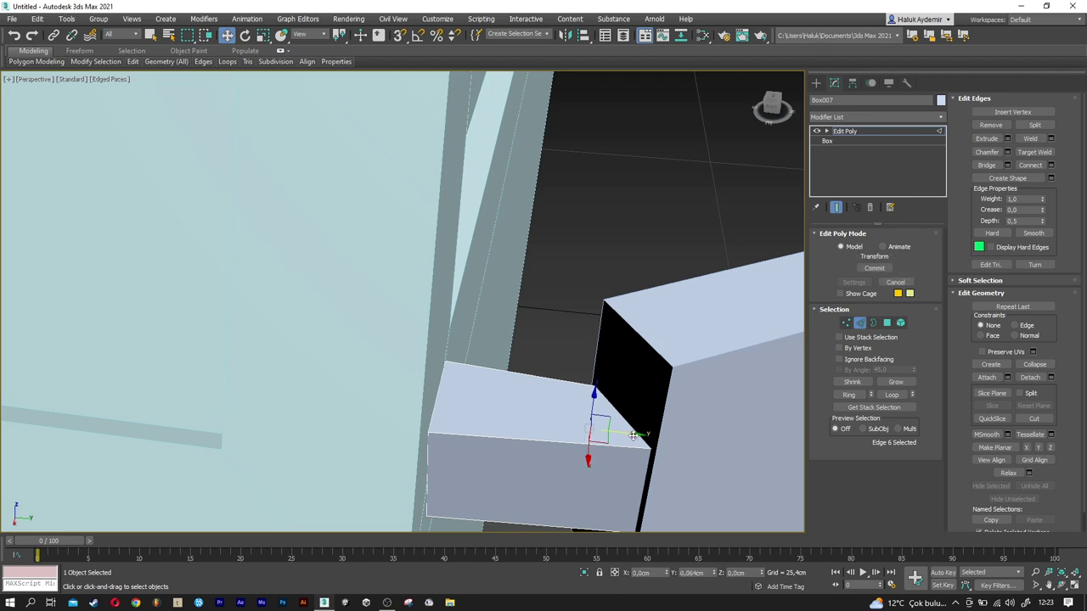
pyautogui.moveTo(608, 445)
pyautogui.keyDown('alt'); pyautogui.mouseDown(button='middle')
pyautogui.moveTo(526, 430)
pyautogui.moveTo(645, 399)
pyautogui.mouseUp(button='middle'); pyautogui.keyUp('alt')
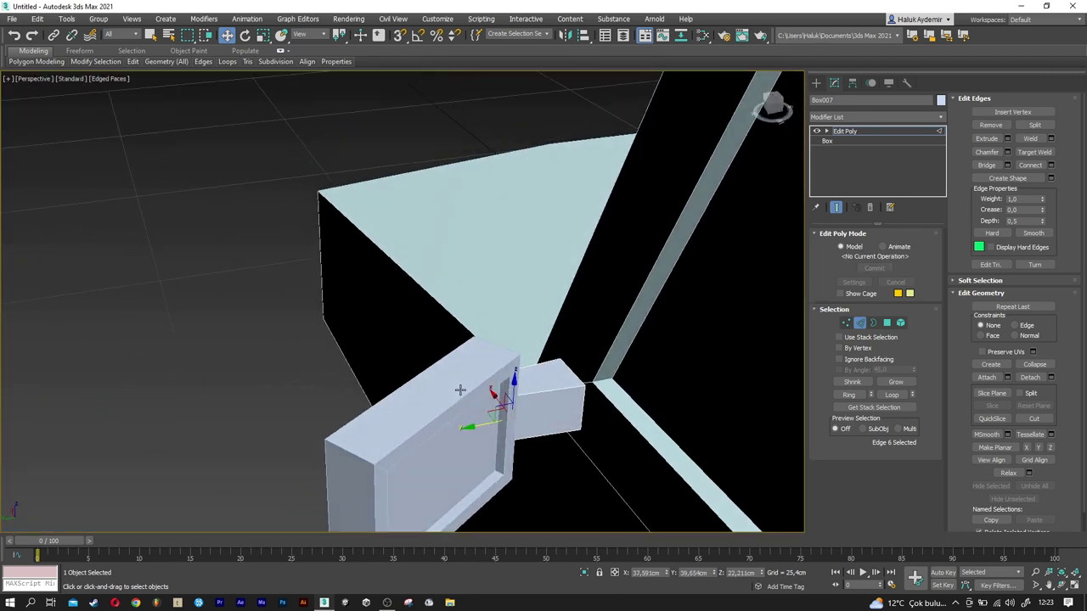
pyautogui.click(859, 323)
pyautogui.scroll(-3, 357, 404)
pyautogui.scroll(-4, 356, 404)
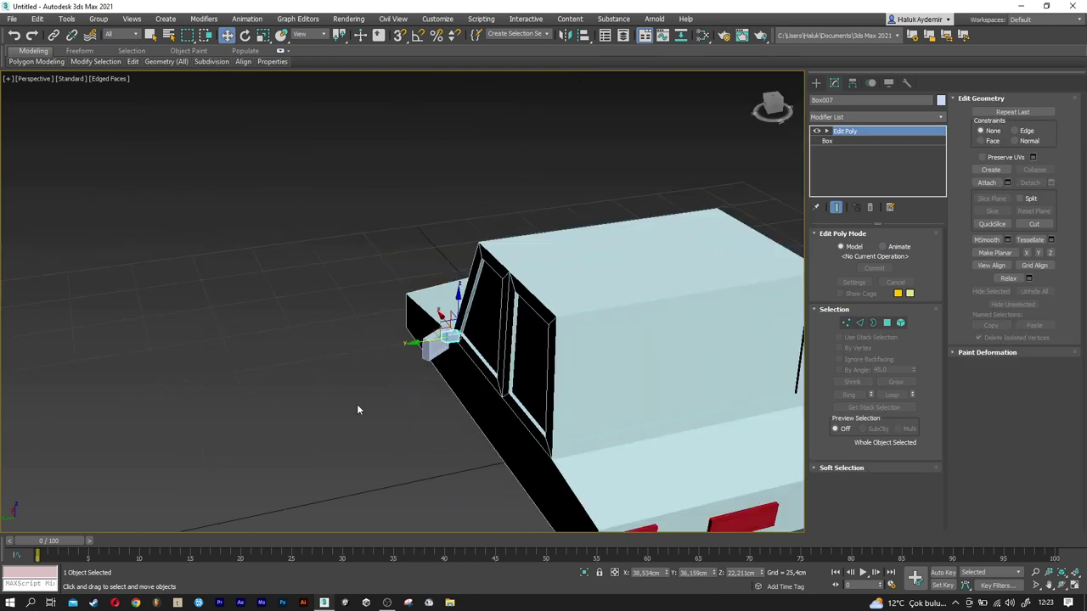
# Select the mirror and its arm and clone them as a Copy to the left.
pyautogui.click(360, 406)
pyautogui.moveTo(384, 411)
pyautogui.keyDown('alt'); pyautogui.mouseDown(button='middle')
pyautogui.moveTo(479, 412)
pyautogui.moveTo(493, 325)
pyautogui.mouseUp(button='middle'); pyautogui.keyUp('alt')
pyautogui.scroll(3, 480, 255)
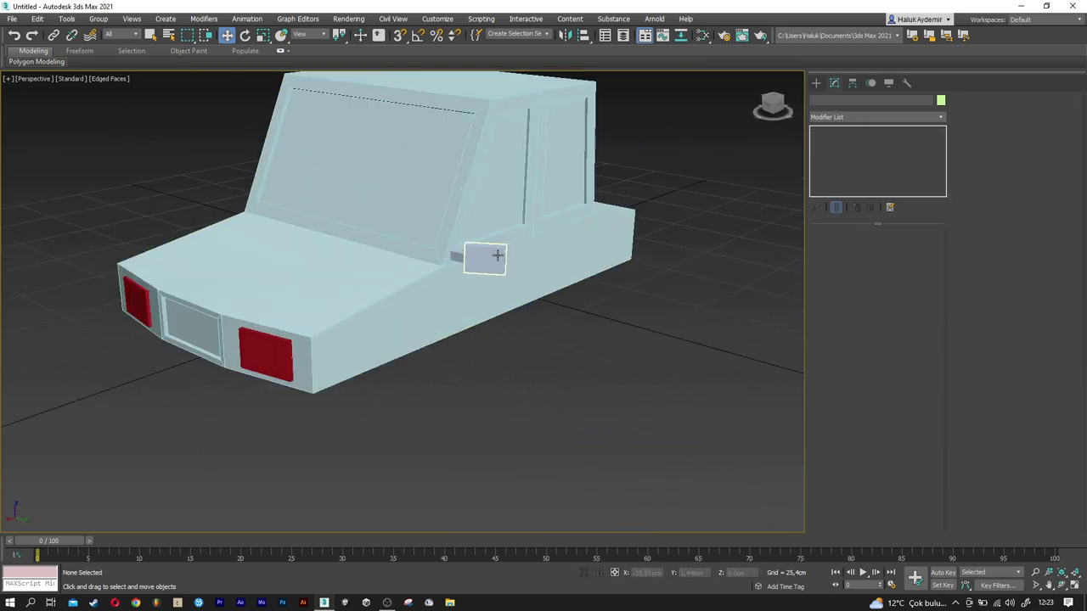
pyautogui.scroll(3, 476, 257)
pyautogui.click(467, 262)
pyautogui.keyDown('ctrl'); pyautogui.click(362, 332); pyautogui.keyUp('ctrl')
pyautogui.scroll(3, 436, 342)
pyautogui.keyDown('alt'); pyautogui.moveTo(437, 342); pyautogui.dragTo(641, 353, button='middle'); pyautogui.keyUp('alt')
pyautogui.keyDown('shift'); pyautogui.moveTo(750, 268); pyautogui.dragTo(243, 352); pyautogui.keyUp('shift')
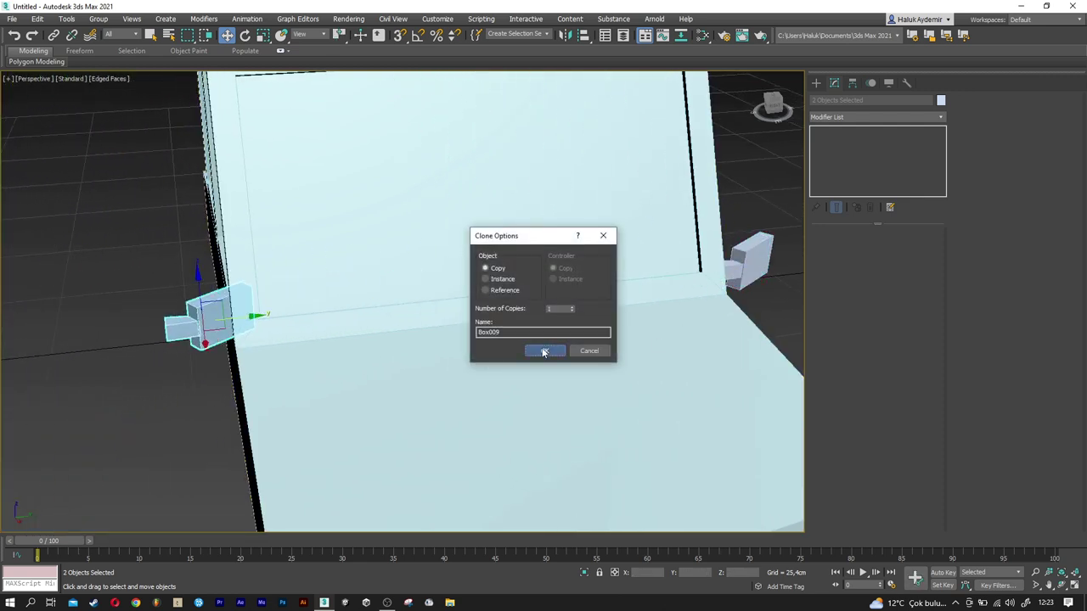
pyautogui.click(545, 349)
# Rotate the mirror copy around so it faces outward.
pyautogui.scroll(5, 260, 356)
pyautogui.scroll(-3, 327, 363)
pyautogui.keyDown('alt'); pyautogui.moveTo(390, 370); pyautogui.dragTo(417, 371, button='middle'); pyautogui.keyUp('alt')
pyautogui.press('e')
pyautogui.moveTo(344, 326); pyautogui.dragTo(363, 315)
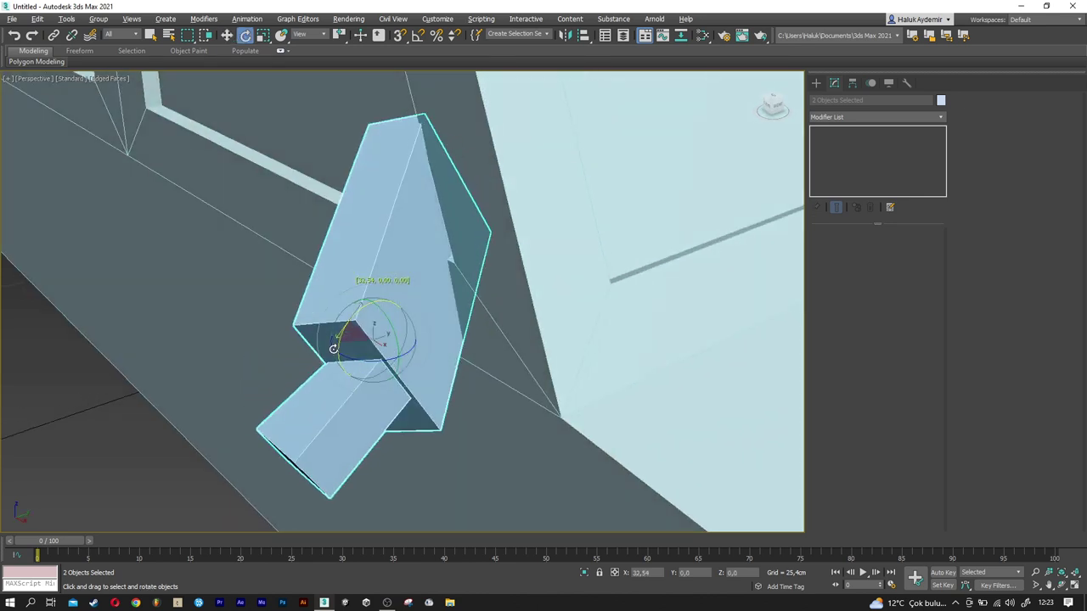
pyautogui.hotkey('ctrl', 'z')
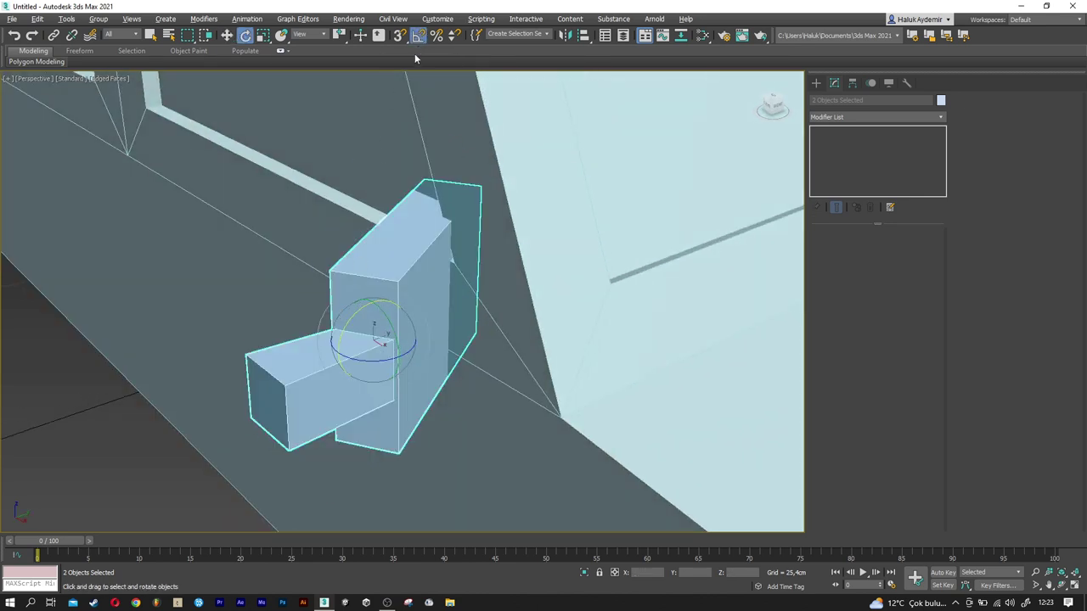
pyautogui.moveTo(349, 327); pyautogui.dragTo(315, 417)
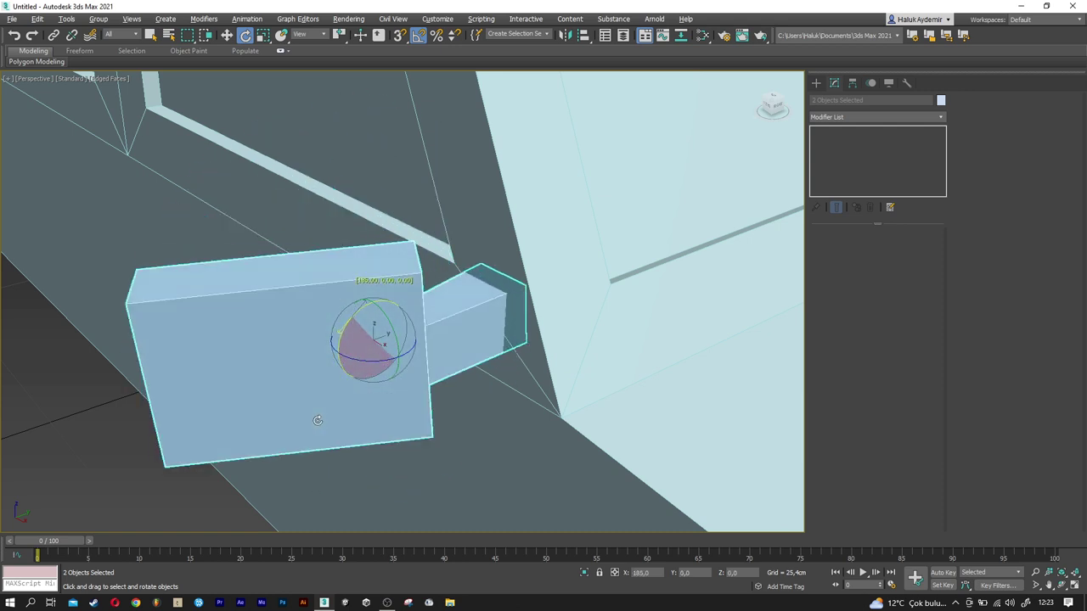
pyautogui.press('w')
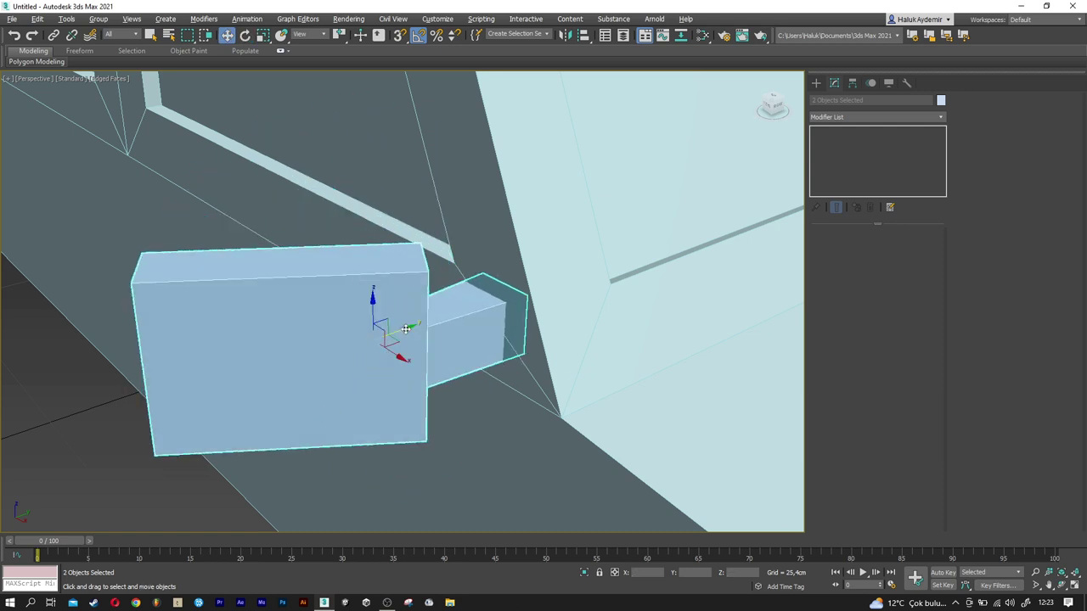
pyautogui.scroll(-2, 401, 332)
pyautogui.scroll(-4, 390, 335)
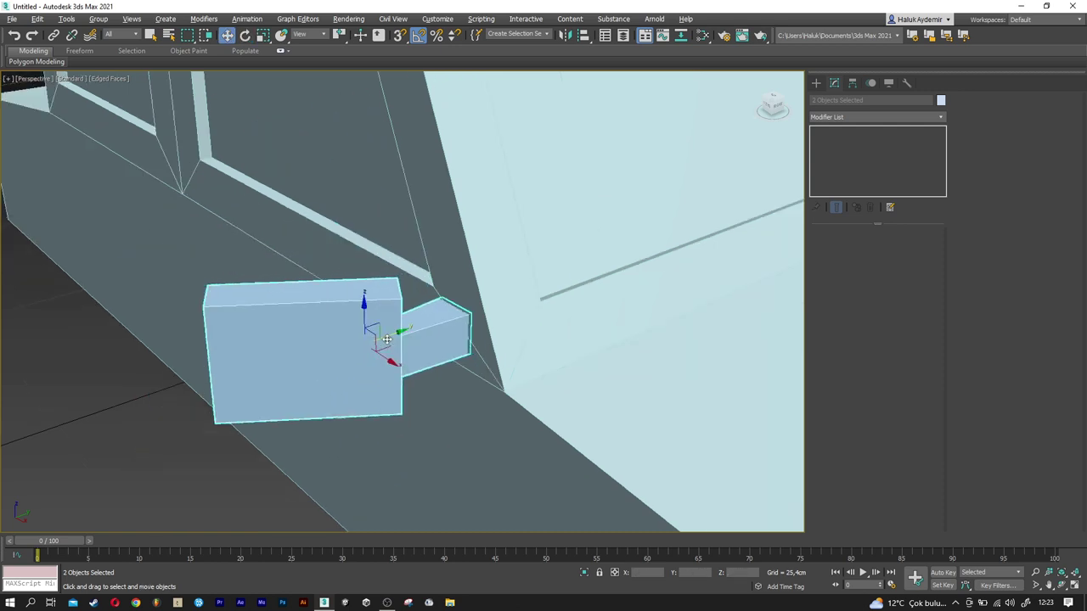
pyautogui.scroll(-4, 386, 339)
pyautogui.scroll(-4, 387, 340)
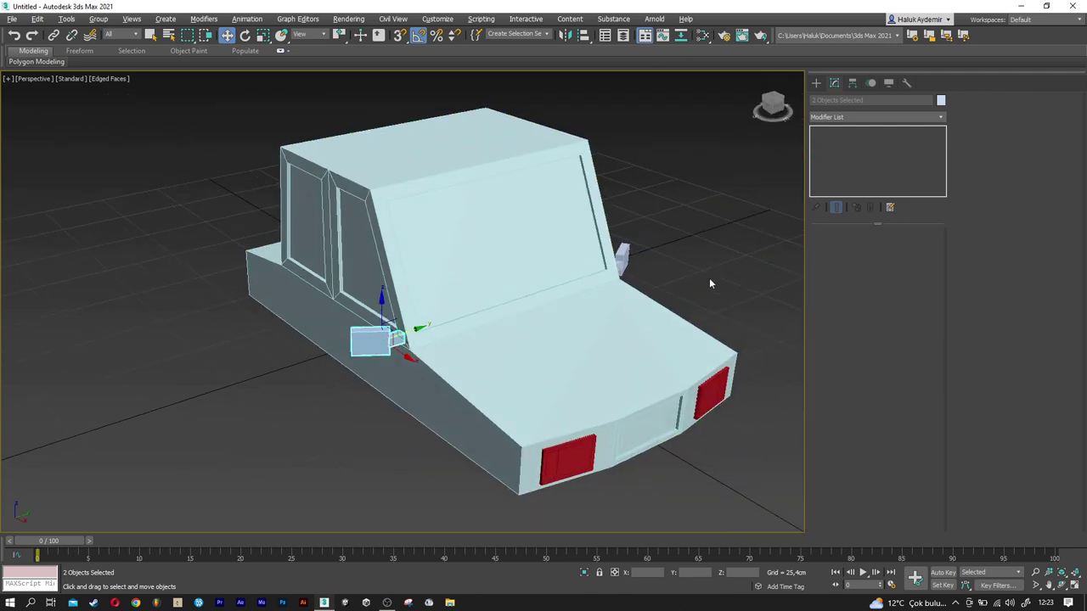
pyautogui.scroll(-2, 708, 281)
# Deselect the mirror copy and view the car's side.
pyautogui.click(707, 281)
pyautogui.moveTo(496, 352)
pyautogui.keyDown('alt'); pyautogui.mouseDown(button='middle')
pyautogui.moveTo(448, 363)
pyautogui.moveTo(466, 368)
pyautogui.moveTo(377, 379)
pyautogui.mouseUp(button='middle'); pyautogui.keyUp('alt')
pyautogui.scroll(3, 297, 375)
pyautogui.scroll(3, 299, 374)
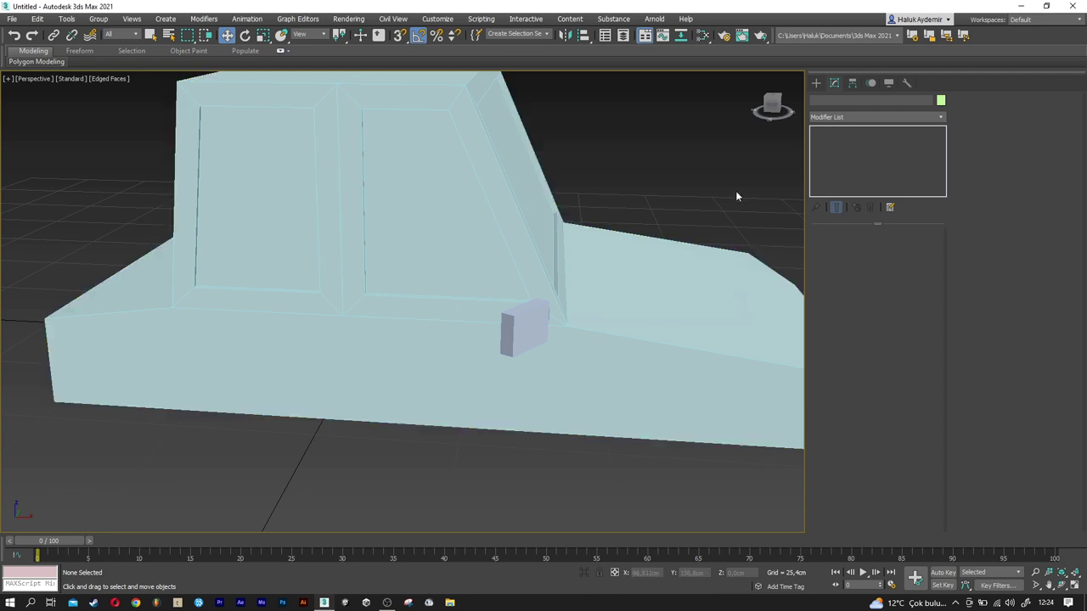
pyautogui.click(815, 83)
# Draw a flat 3.0cm-long box as a door handle on the car's side.
pyautogui.click(851, 150)
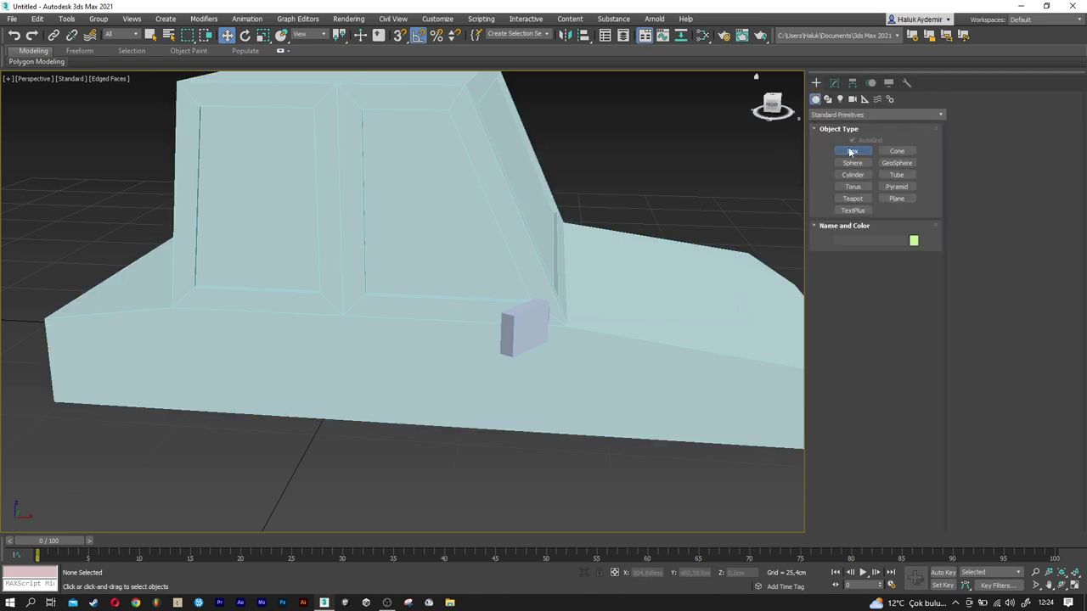
pyautogui.scroll(4, 365, 321)
pyautogui.moveTo(365, 321)
pyautogui.keyDown('alt'); pyautogui.mouseDown(button='middle')
pyautogui.moveTo(415, 345)
pyautogui.moveTo(461, 347)
pyautogui.mouseUp(button='middle'); pyautogui.keyUp('alt')
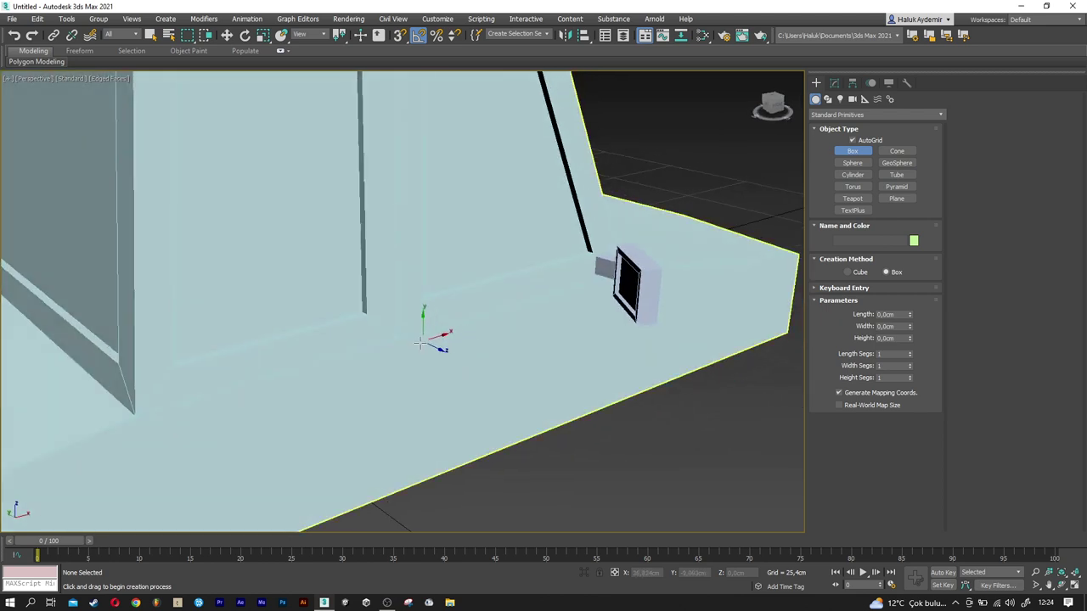
pyautogui.moveTo(433, 338); pyautogui.dragTo(487, 339)
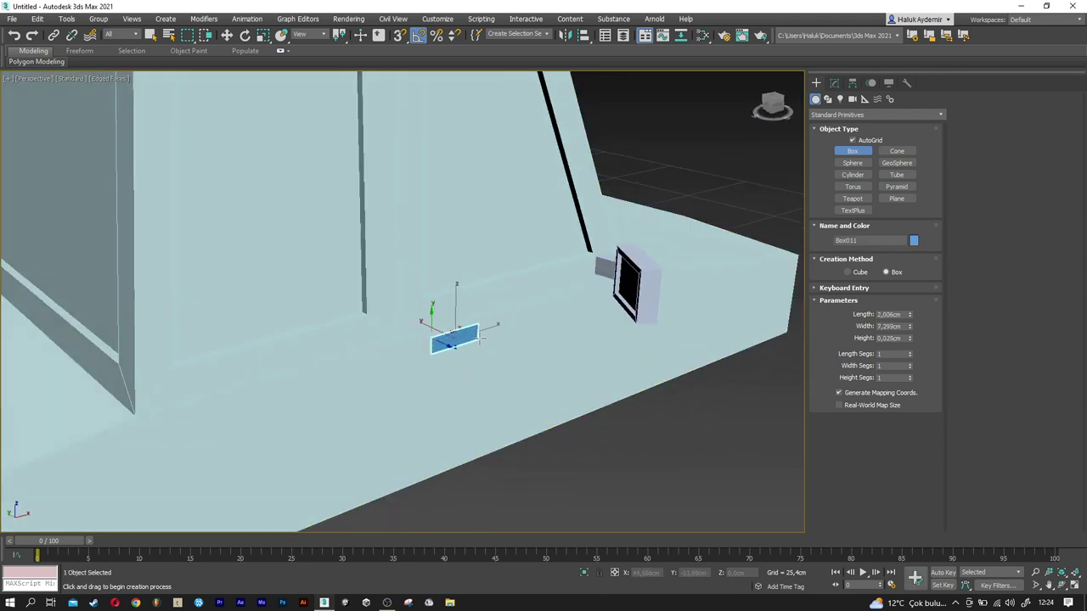
pyautogui.click(490, 333)
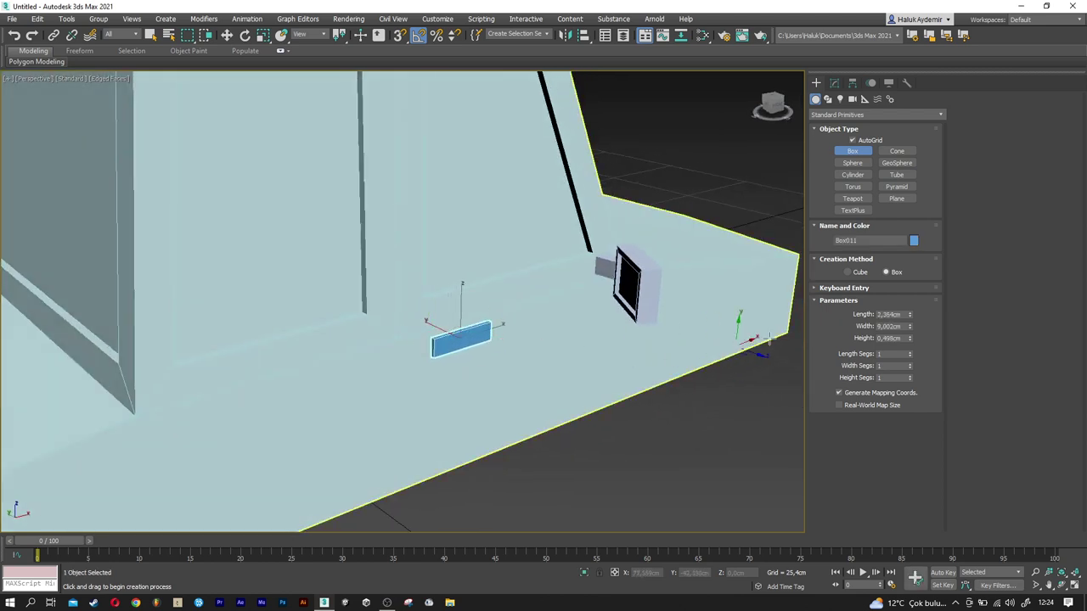
pyautogui.press('Tab')
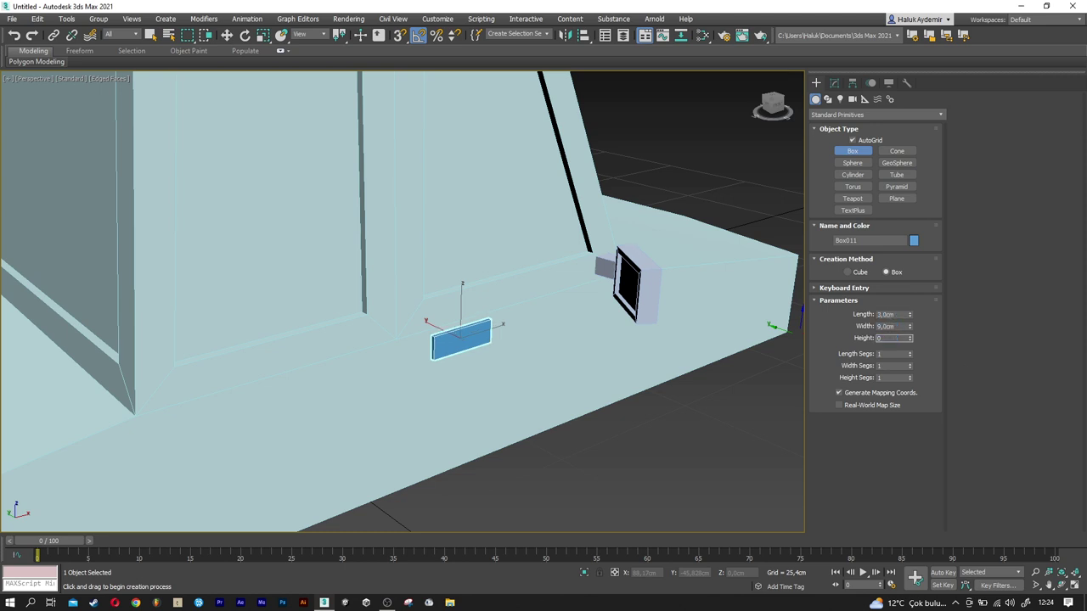
# Copy the door handle onto the other door on the same side.
pyautogui.press('w')
pyautogui.moveTo(509, 357)
pyautogui.keyDown('alt'); pyautogui.mouseDown(button='middle')
pyautogui.moveTo(434, 343)
pyautogui.moveTo(487, 337)
pyautogui.mouseUp(button='middle'); pyautogui.keyUp('alt')
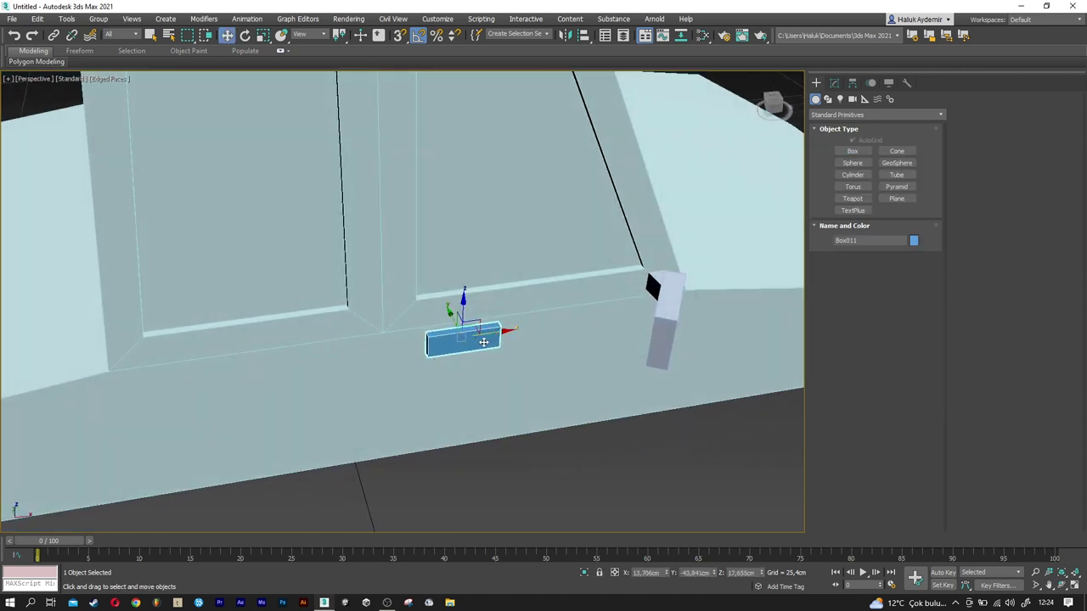
pyautogui.moveTo(483, 343); pyautogui.dragTo(537, 346, button='middle')
pyautogui.keyDown('shift'); pyautogui.moveTo(537, 346); pyautogui.dragTo(414, 346); pyautogui.keyUp('shift')
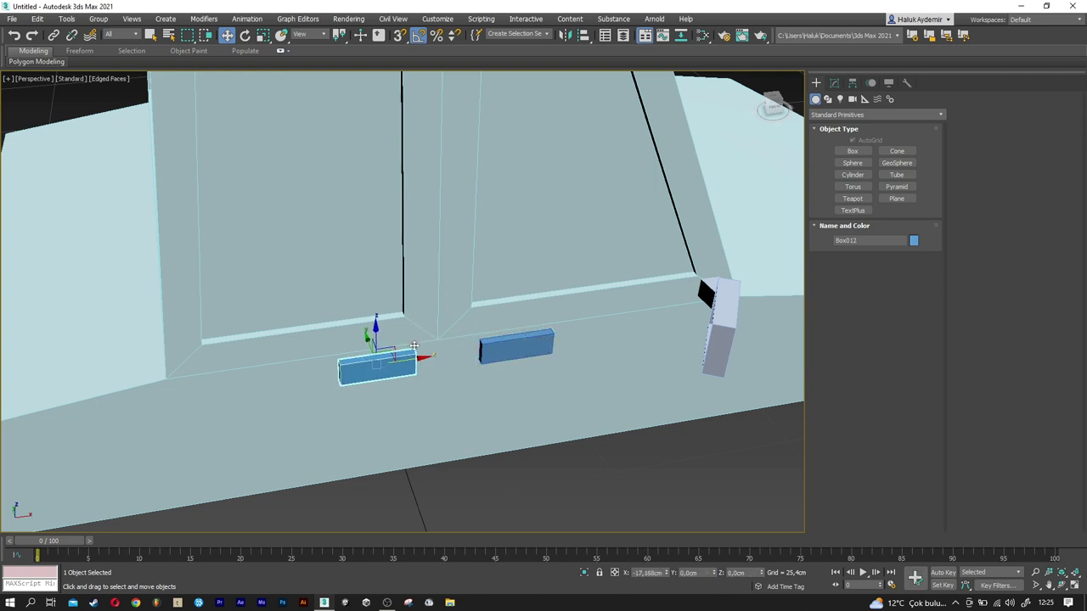
pyautogui.click(546, 351)
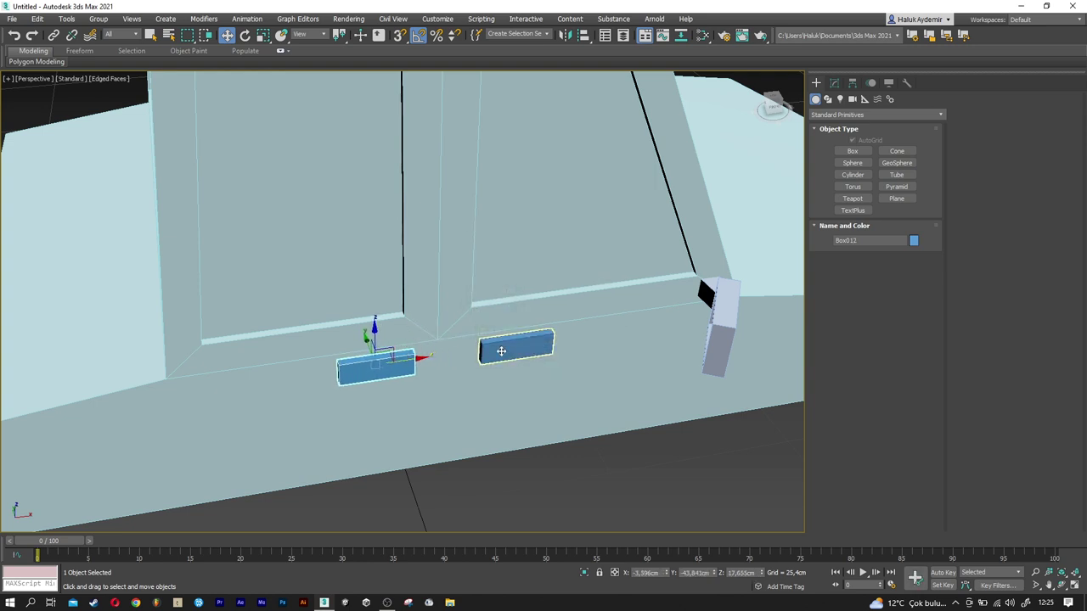
# Copy both door handles to the car's opposite side and nudge them into place.
pyautogui.keyDown('ctrl'); pyautogui.click(500, 350); pyautogui.keyUp('ctrl')
pyautogui.scroll(-5, 500, 351)
pyautogui.keyDown('alt'); pyautogui.moveTo(501, 350); pyautogui.dragTo(500, 347, button='middle'); pyautogui.keyUp('alt')
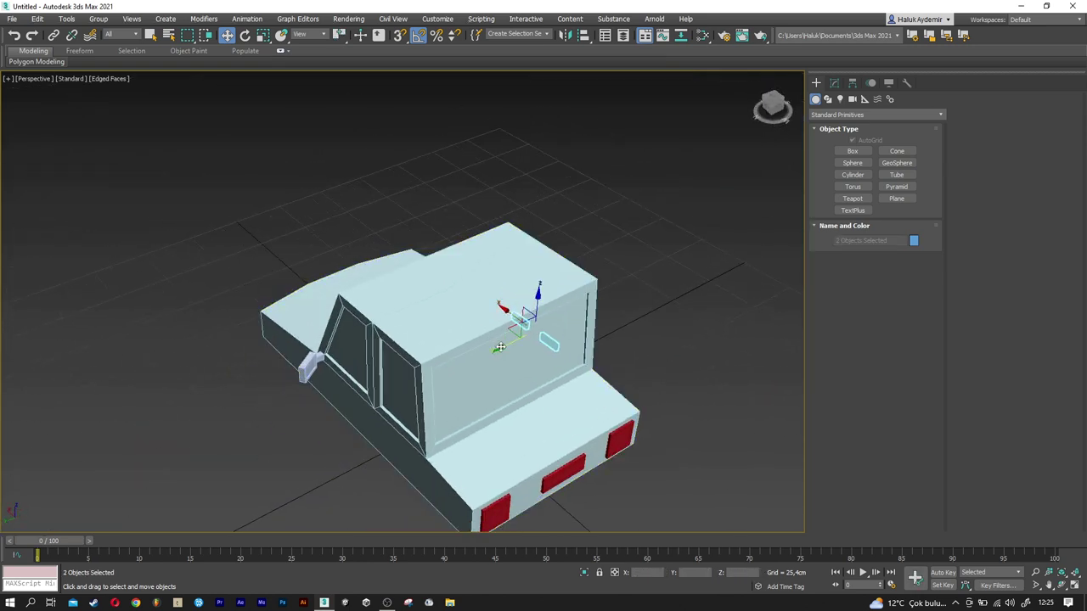
pyautogui.keyDown('shift'); pyautogui.moveTo(501, 347); pyautogui.dragTo(327, 424); pyautogui.keyUp('shift')
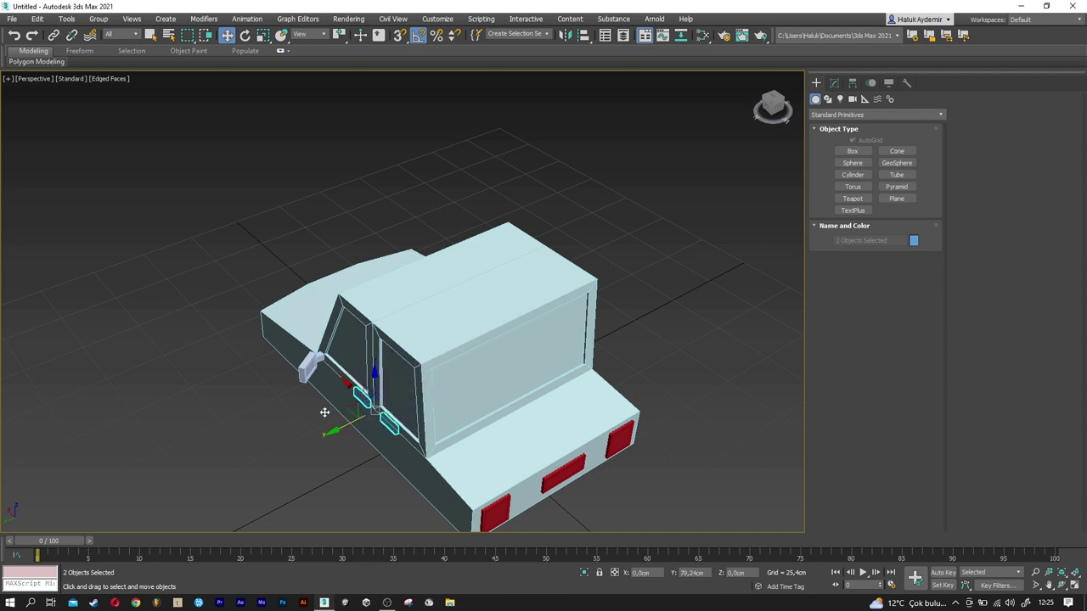
pyautogui.click(544, 351)
pyautogui.scroll(5, 371, 421)
pyautogui.scroll(4, 371, 421)
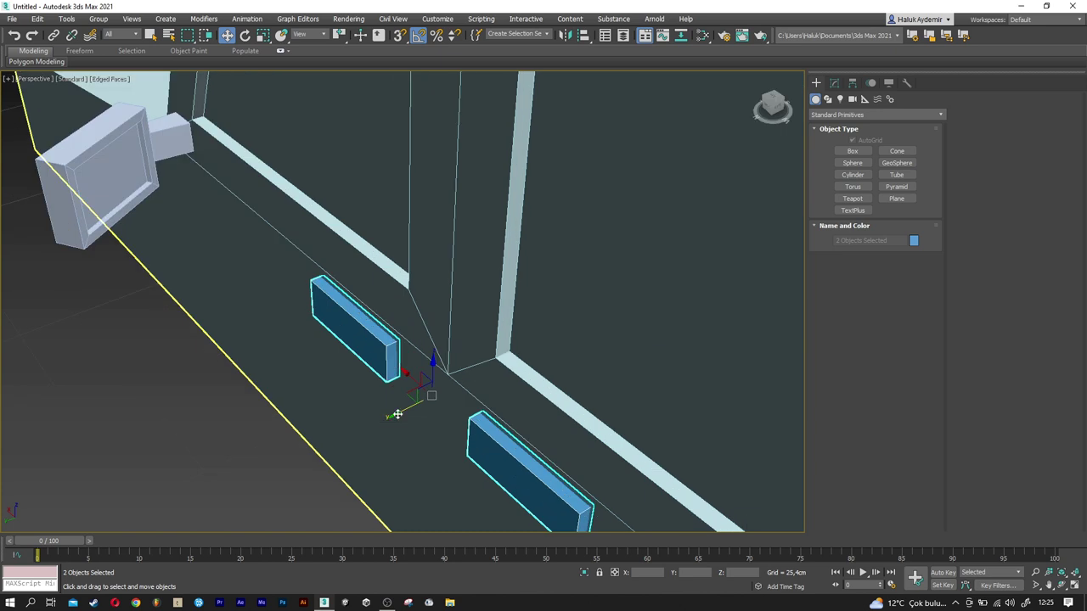
pyautogui.scroll(4, 396, 413)
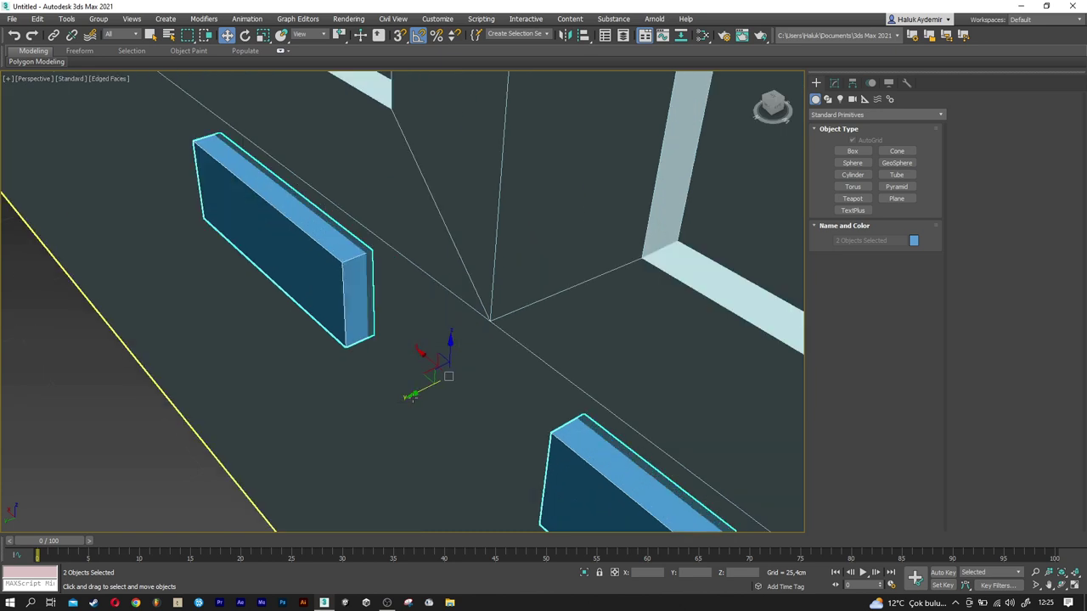
pyautogui.moveTo(412, 397); pyautogui.dragTo(407, 396)
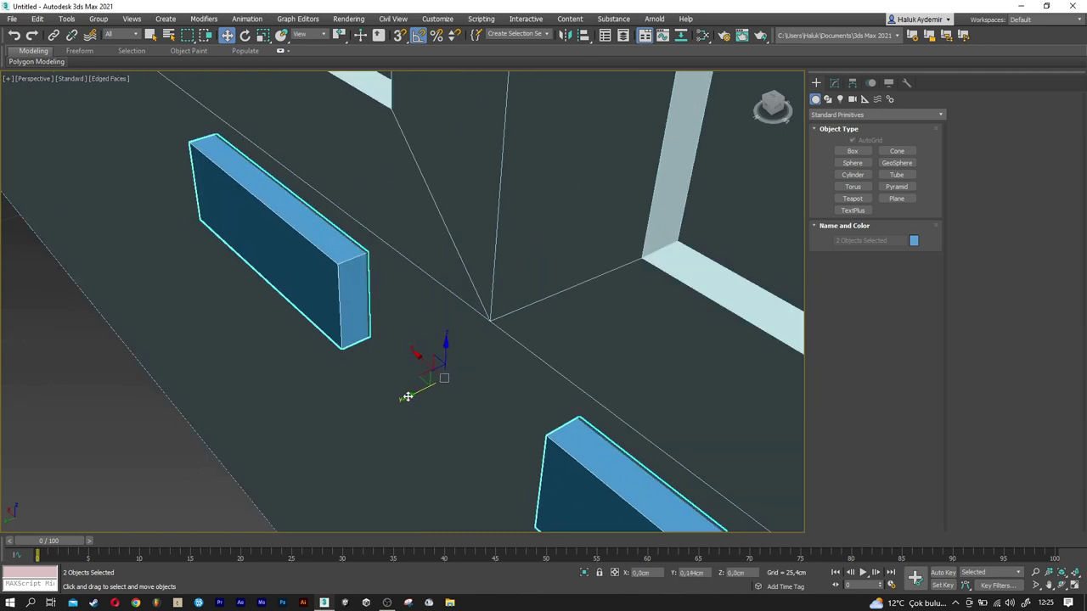
# Undo view changes back to the whole car and deselect the handles.
pyautogui.hotkey('shift', 'z')
pyautogui.hotkey('shift', 'z')
pyautogui.hotkey('shift', 'z')
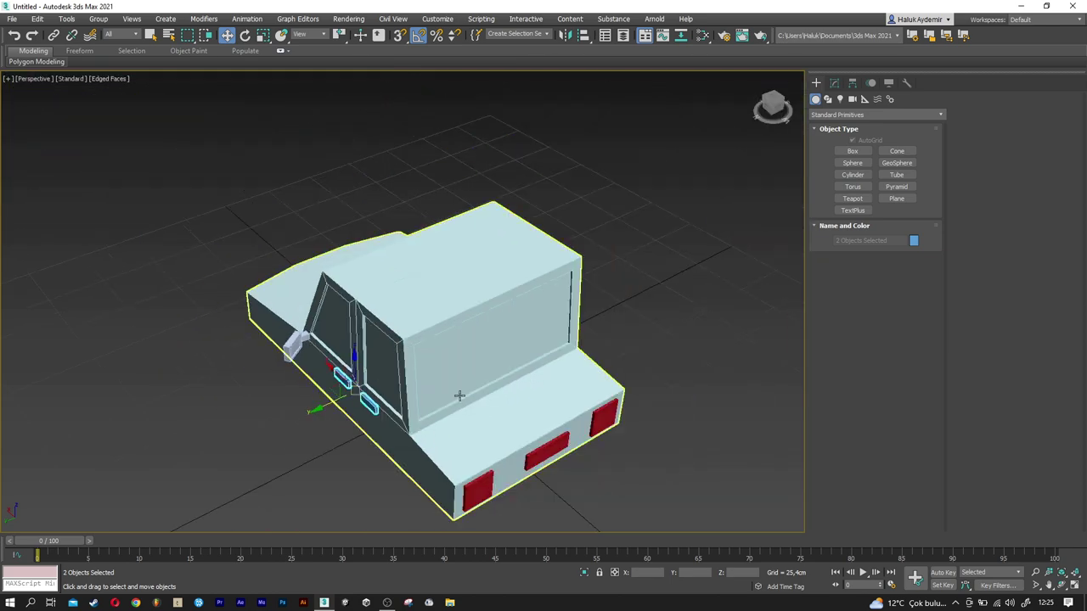
pyautogui.hotkey('shift', 'z')
pyautogui.hotkey('shift', 'z')
pyautogui.hotkey('shift', 'z')
pyautogui.hotkey('shift', 'z')
pyautogui.hotkey('shift', 'z')
pyautogui.hotkey('shift', 'z')
pyautogui.click(334, 469)
pyautogui.hotkey('shift', 'z')
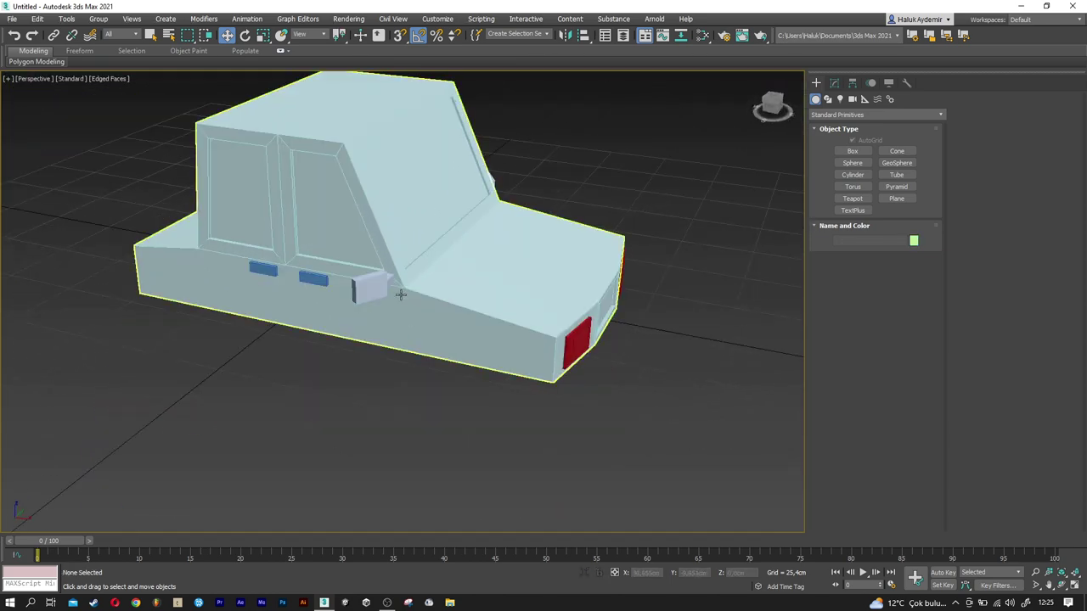
pyautogui.hotkey('shift', 'z')
# Draw a cylinder on the ground beside the car.
pyautogui.click(851, 175)
pyautogui.hotkey('shift', 'z')
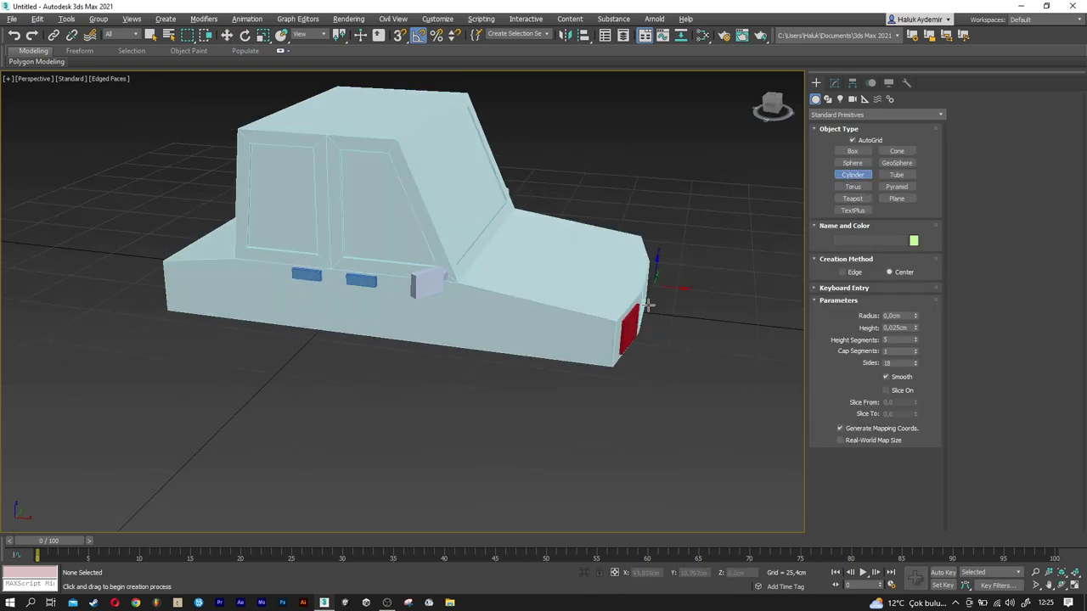
pyautogui.moveTo(540, 307); pyautogui.dragTo(553, 344)
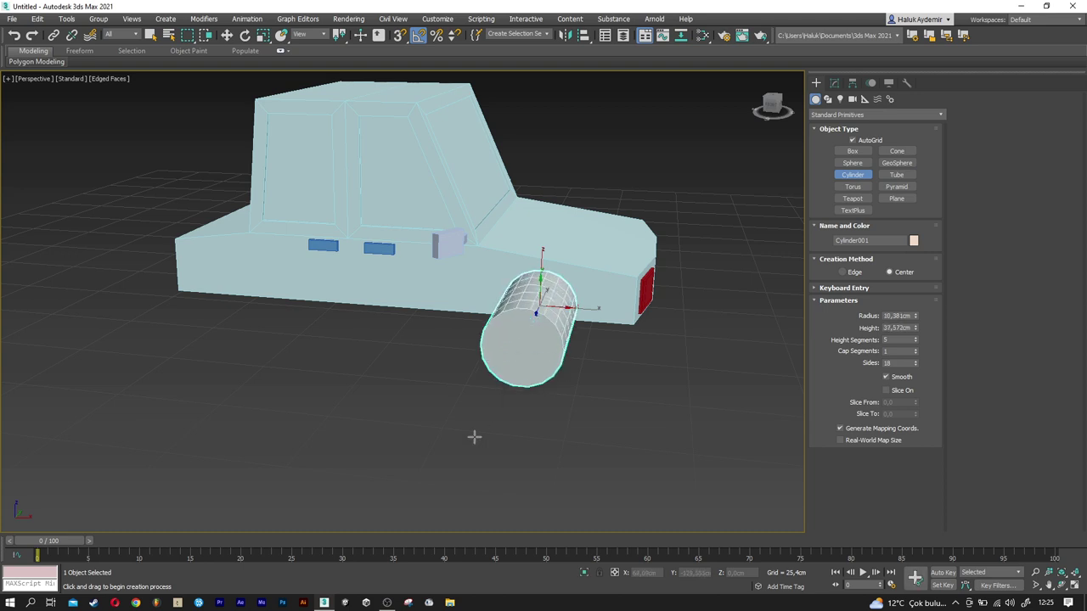
pyautogui.hotkey('shift', 'z')
pyautogui.hotkey('shift', 'z')
pyautogui.hotkey('shift', 'z')
pyautogui.hotkey('shift', 'z')
pyautogui.hotkey('shift', 'z')
pyautogui.hotkey('shift', 'z')
pyautogui.hotkey('shift', 'z')
pyautogui.hotkey('shift', 'z')
pyautogui.hotkey('shift', 'z')
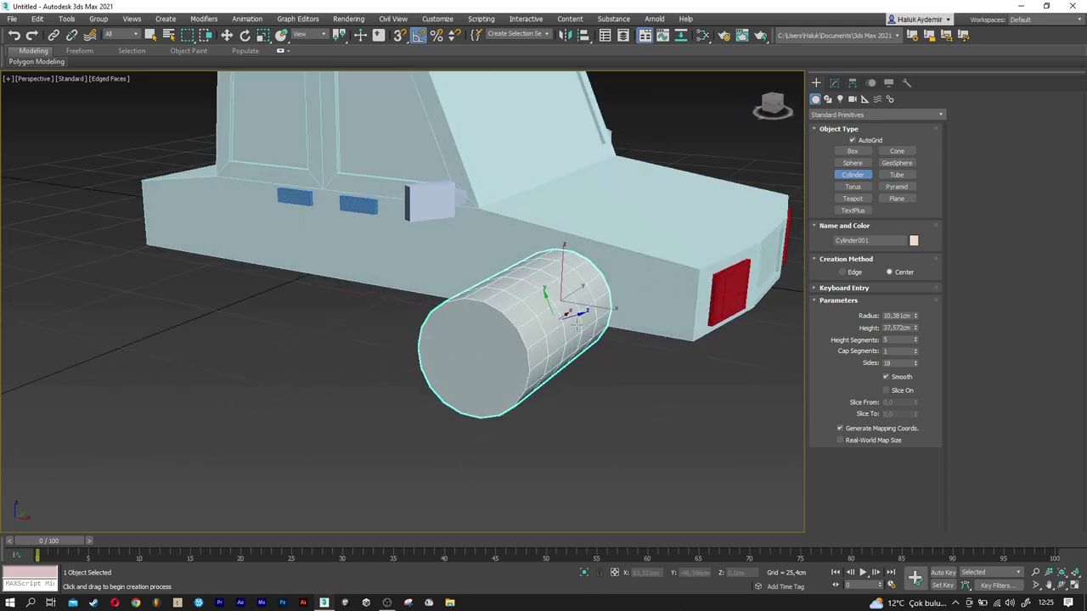
pyautogui.hotkey('shift', 'z')
pyautogui.press('w')
# Give the cylinder radius 11cm, height 90cm, 1 height segment and 16 sides.
pyautogui.click(834, 82)
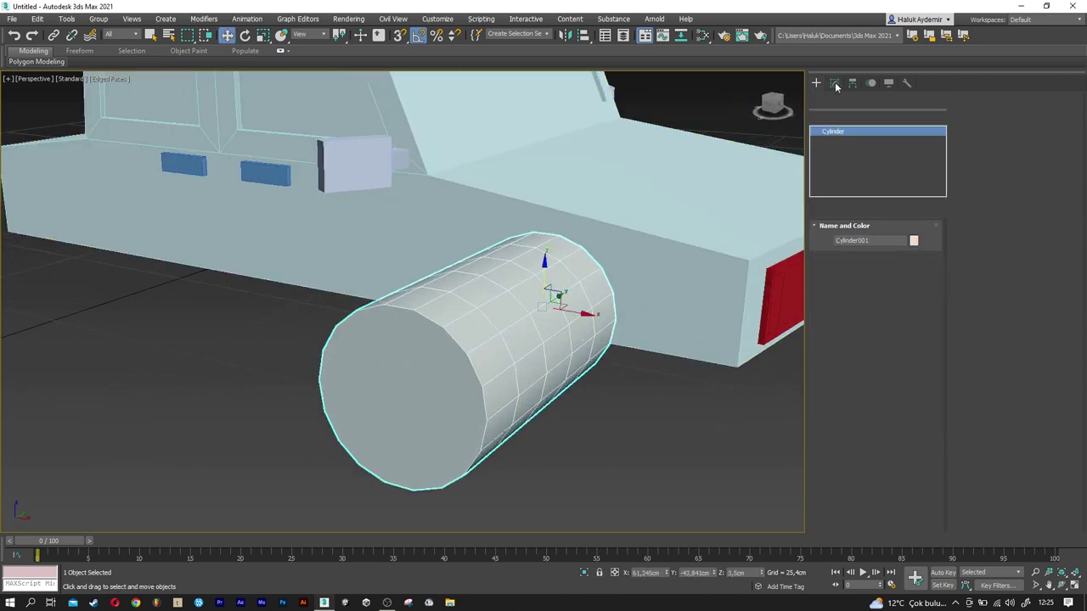
pyautogui.write('11')
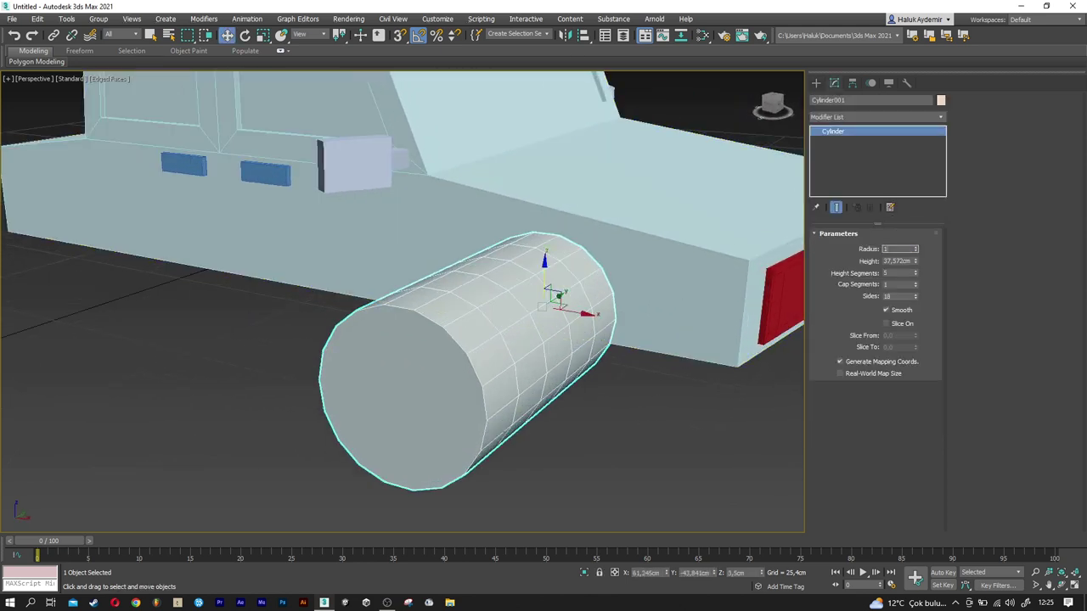
pyautogui.press('Tab')
pyautogui.press('Return')
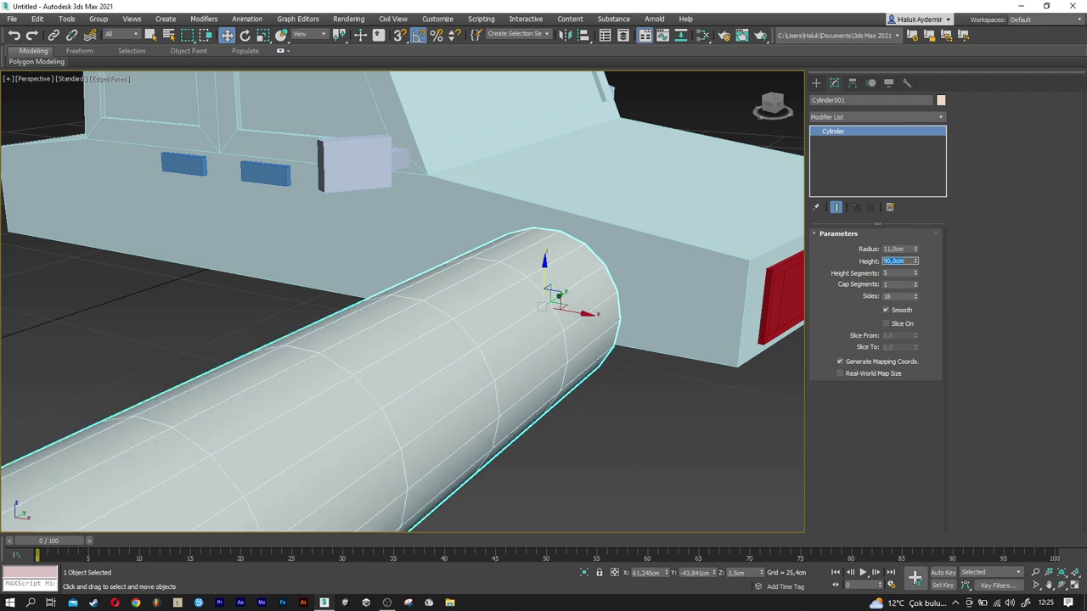
pyautogui.write('1')
pyautogui.press('Tab')
pyautogui.write('10')
pyautogui.press('Return')
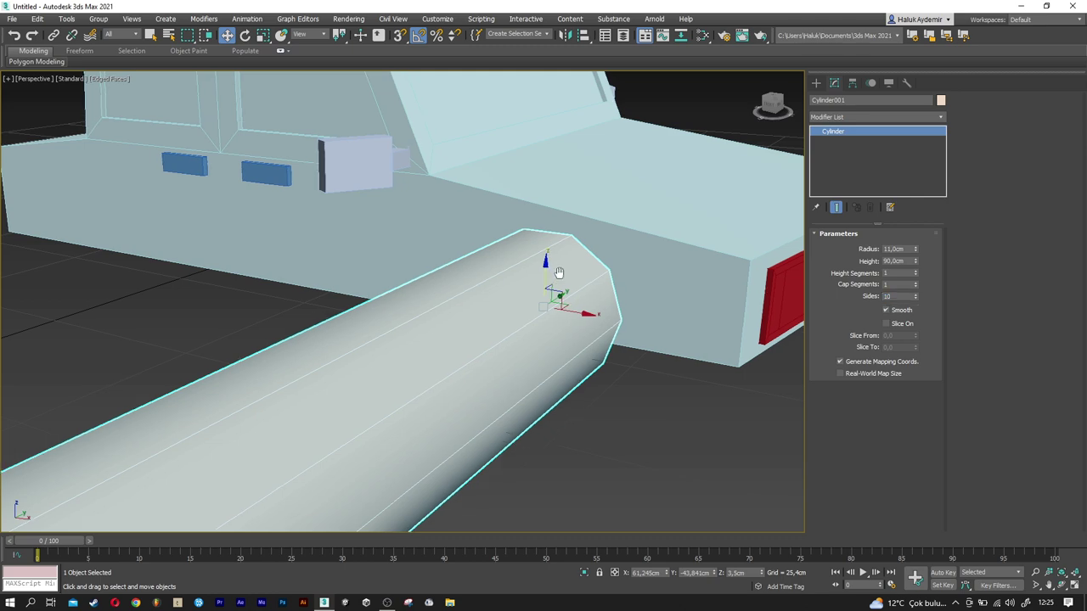
pyautogui.keyDown('alt'); pyautogui.moveTo(749, 291); pyautogui.dragTo(763, 337, button='middle'); pyautogui.keyUp('alt')
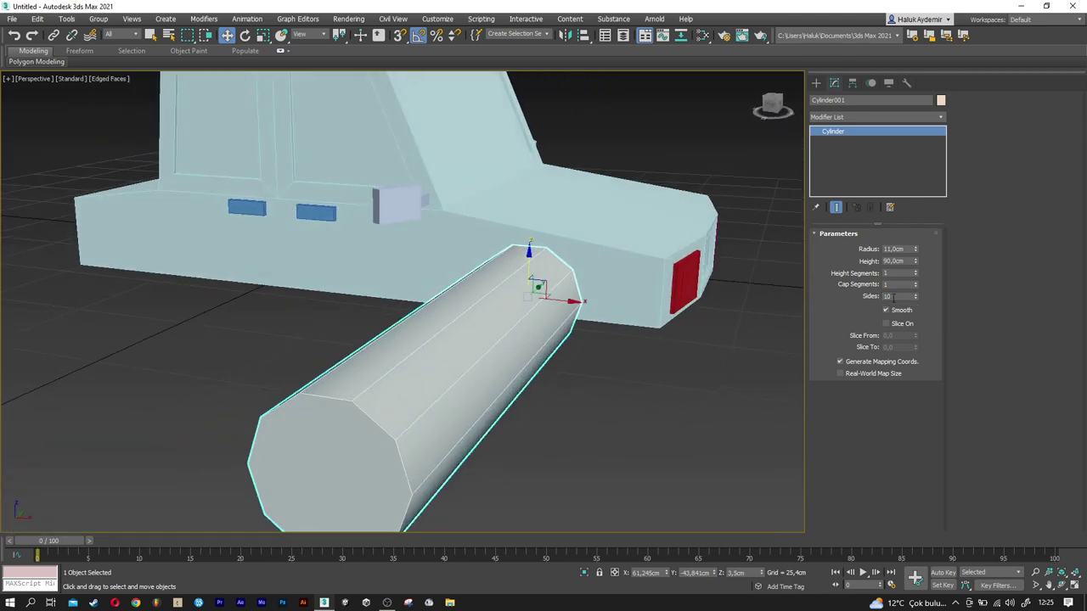
pyautogui.write('16')
pyautogui.press('Return')
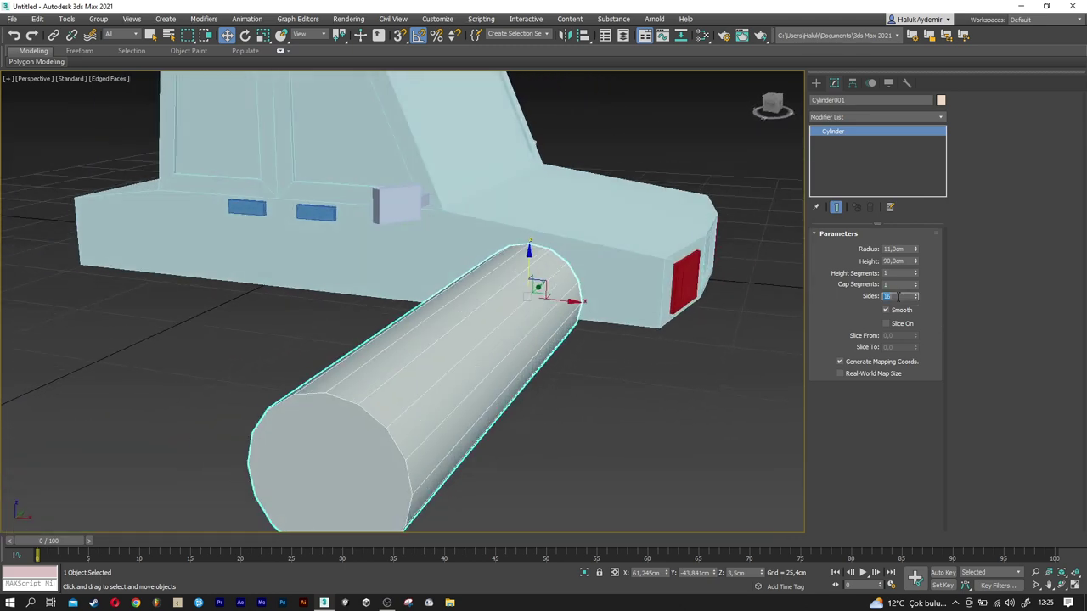
# Lower the wheel cylinder slightly in the Front view, then return to Perspective.
pyautogui.keyDown('alt'); pyautogui.moveTo(571, 311); pyautogui.dragTo(600, 300, button='middle'); pyautogui.keyUp('alt')
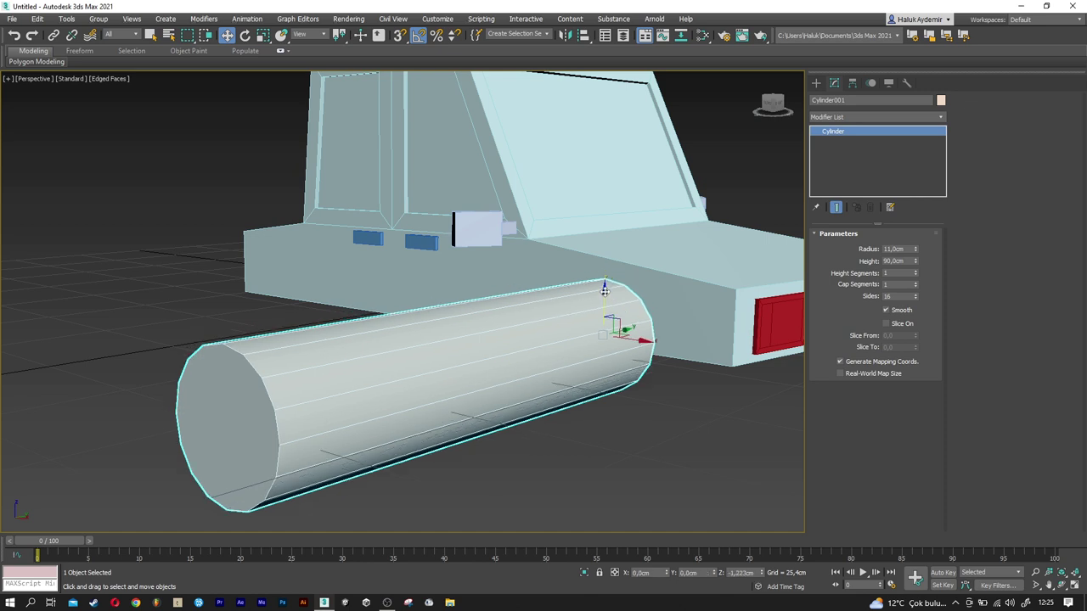
pyautogui.press('f')
pyautogui.scroll(3, 454, 284)
pyautogui.scroll(4, 446, 316)
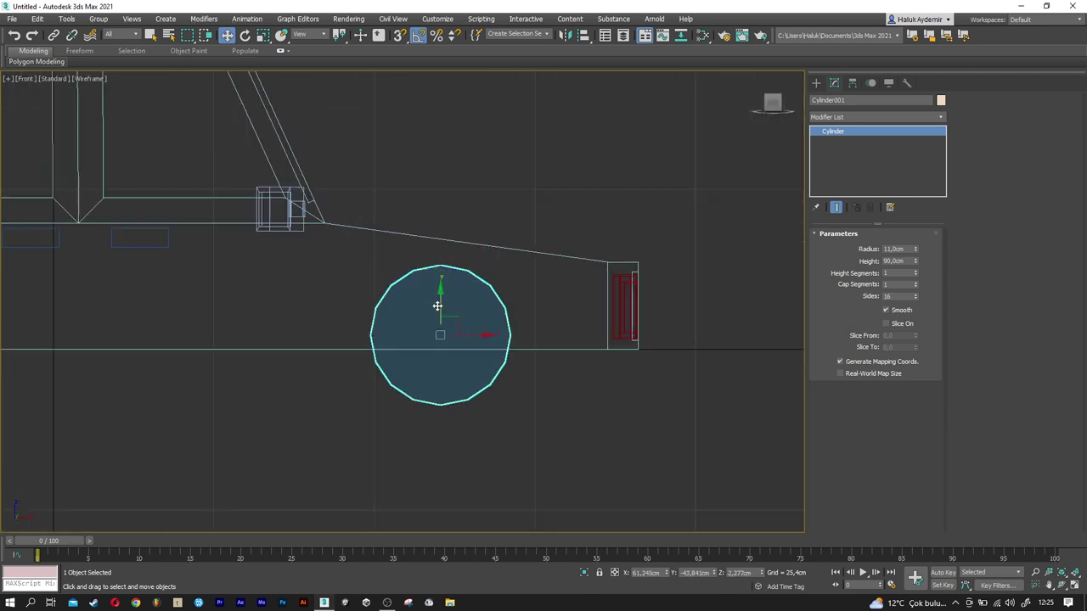
pyautogui.scroll(2, 442, 316)
pyautogui.moveTo(442, 315); pyautogui.dragTo(442, 332)
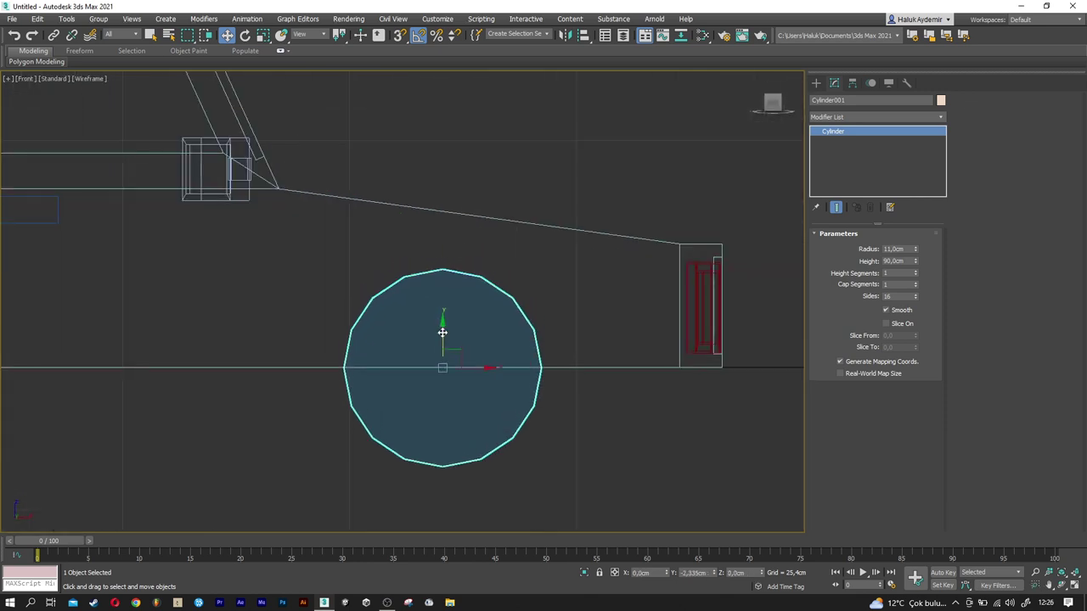
pyautogui.scroll(3, 443, 332)
pyautogui.scroll(-2, 442, 332)
pyautogui.scroll(-3, 442, 335)
pyautogui.scroll(-2, 441, 334)
pyautogui.press('p')
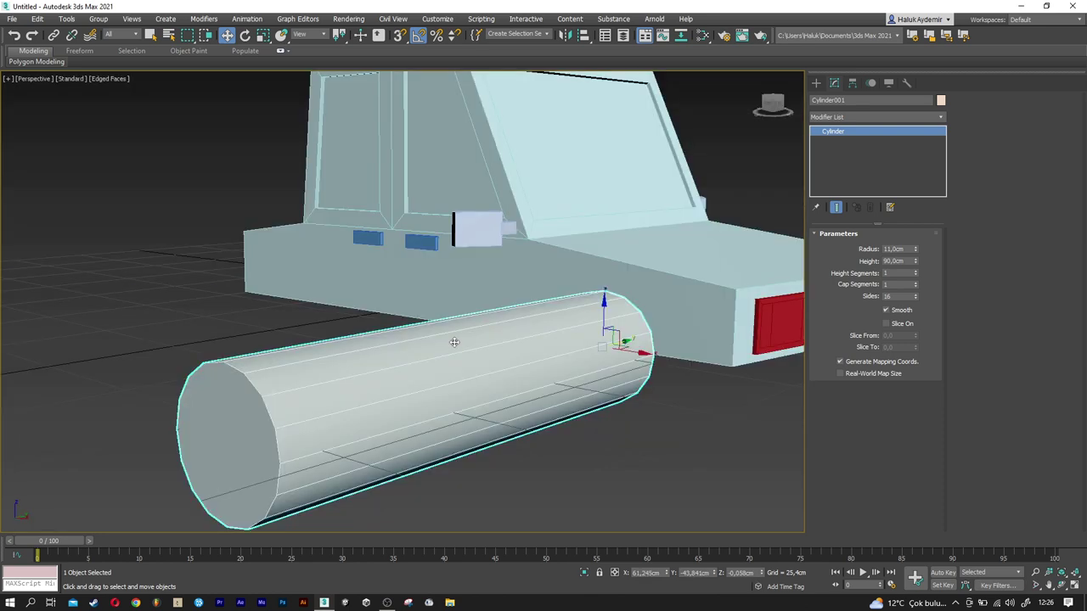
pyautogui.scroll(-3, 444, 353)
pyautogui.keyDown('alt'); pyautogui.moveTo(444, 353); pyautogui.dragTo(440, 389, button='middle'); pyautogui.keyUp('alt')
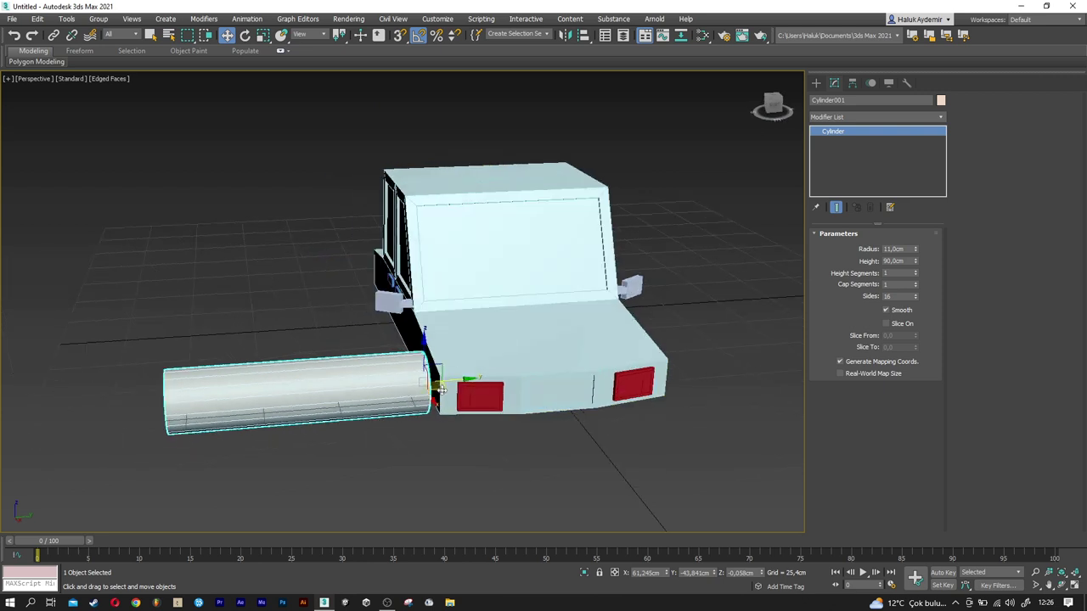
# Move the cylinder to the rear wheel position and copy it forward as the front wheel.
pyautogui.moveTo(458, 380); pyautogui.dragTo(687, 360)
pyautogui.moveTo(687, 360)
pyautogui.keyDown('alt'); pyautogui.mouseDown(button='middle')
pyautogui.moveTo(754, 362)
pyautogui.moveTo(636, 369)
pyautogui.moveTo(639, 354)
pyautogui.moveTo(643, 368)
pyautogui.mouseUp(button='middle'); pyautogui.keyUp('alt')
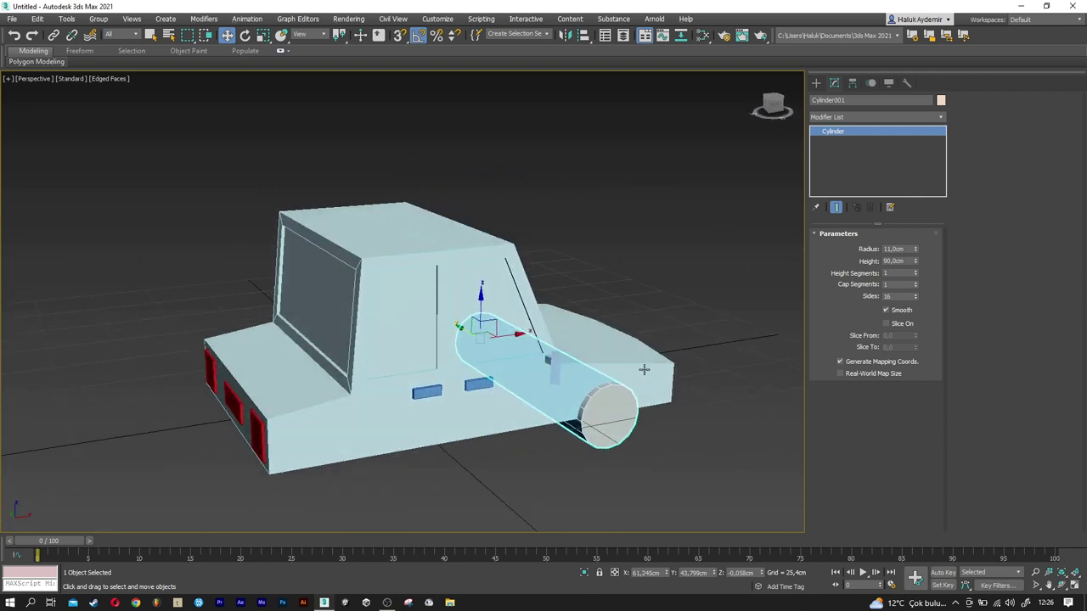
pyautogui.keyDown('shift'); pyautogui.moveTo(473, 344); pyautogui.dragTo(298, 371); pyautogui.keyUp('shift')
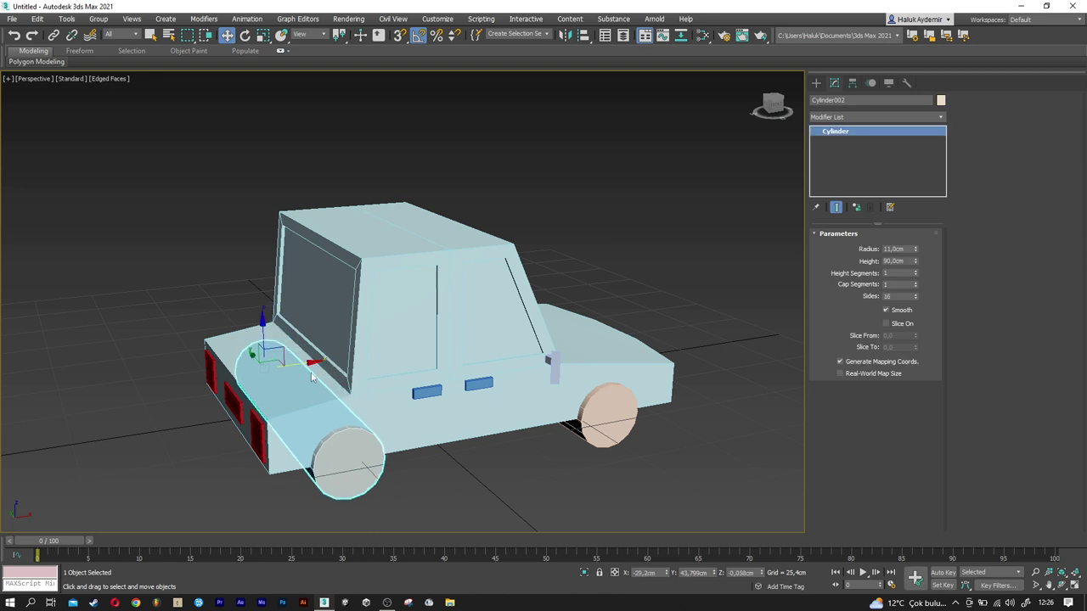
pyautogui.click(543, 360)
pyautogui.keyDown('alt'); pyautogui.moveTo(543, 360); pyautogui.dragTo(296, 393, button='middle'); pyautogui.keyUp('alt')
pyautogui.moveTo(337, 398); pyautogui.dragTo(334, 398)
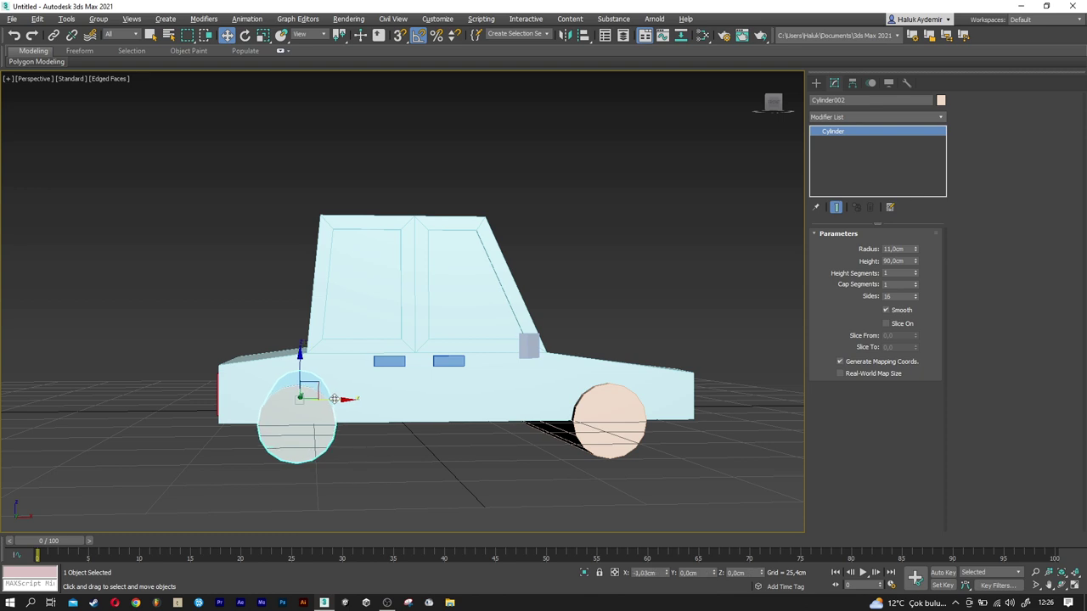
pyautogui.moveTo(334, 398)
pyautogui.keyDown('alt'); pyautogui.mouseDown(button='middle')
pyautogui.moveTo(518, 408)
pyautogui.moveTo(497, 417)
pyautogui.moveTo(470, 420)
pyautogui.moveTo(493, 371)
pyautogui.moveTo(456, 433)
pyautogui.mouseUp(button='middle'); pyautogui.keyUp('alt')
# Clone both wheel cylinders out to the side of the car, then select the lower copy.
pyautogui.click(455, 433)
pyautogui.keyDown('ctrl'); pyautogui.click(352, 379); pyautogui.keyUp('ctrl')
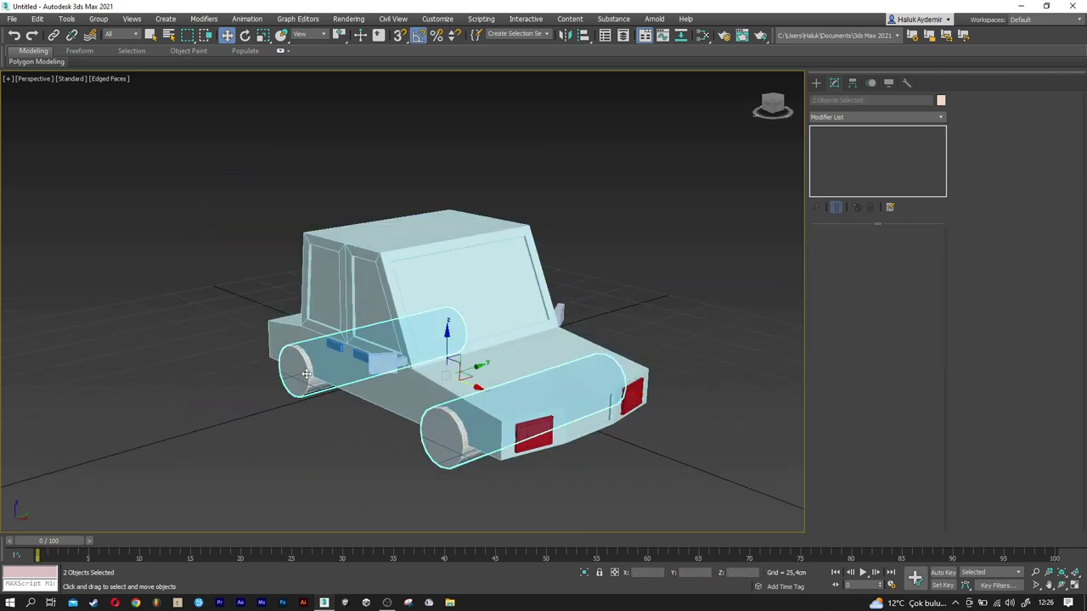
pyautogui.keyDown('shift'); pyautogui.moveTo(479, 366); pyautogui.dragTo(233, 449); pyautogui.keyUp('shift')
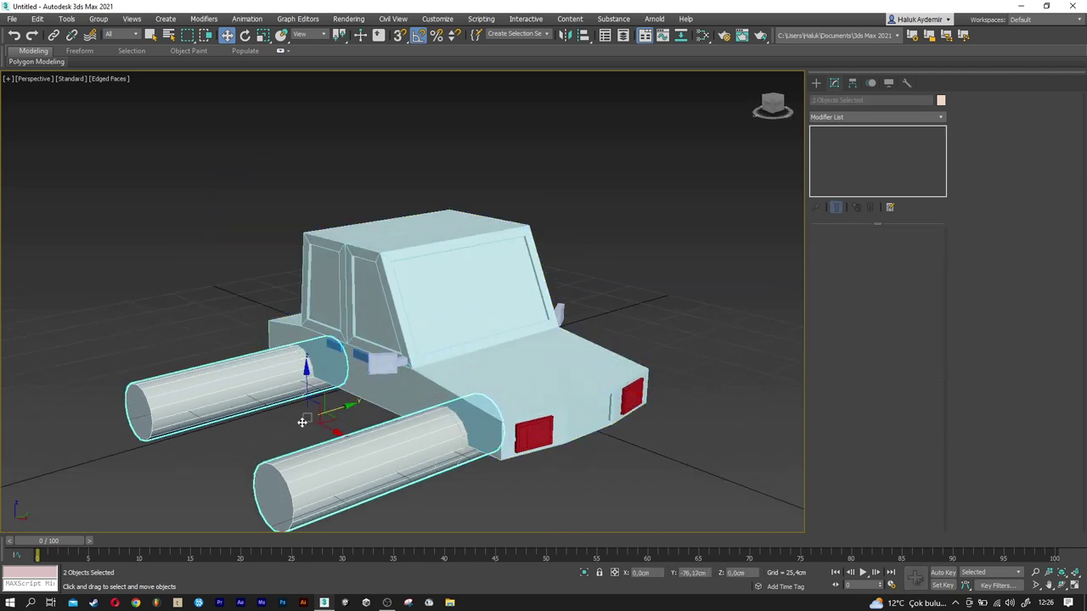
pyautogui.click(544, 351)
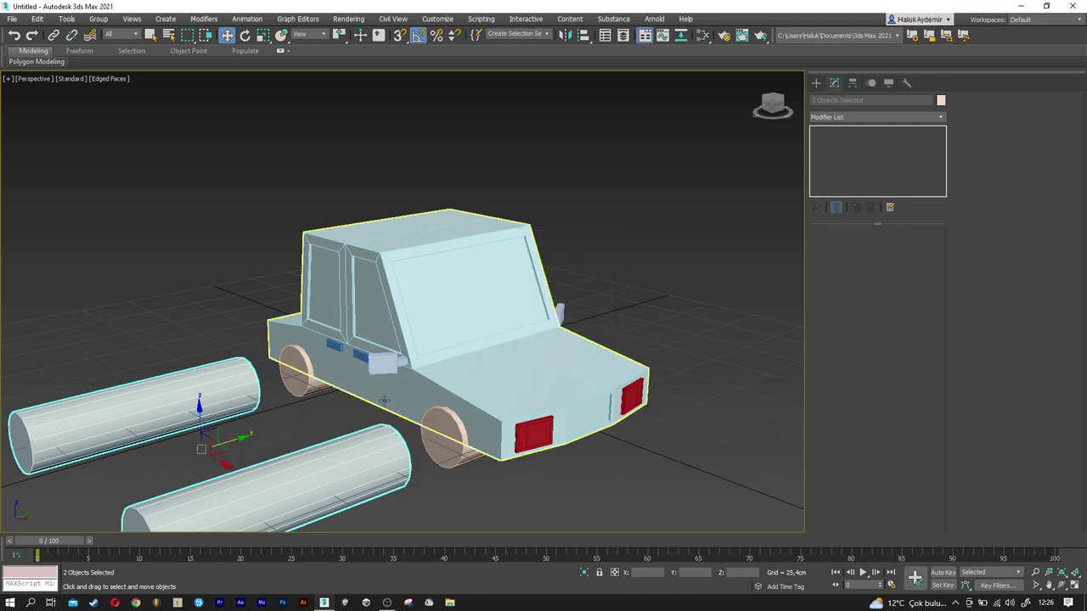
pyautogui.click(326, 421)
pyautogui.click(340, 455)
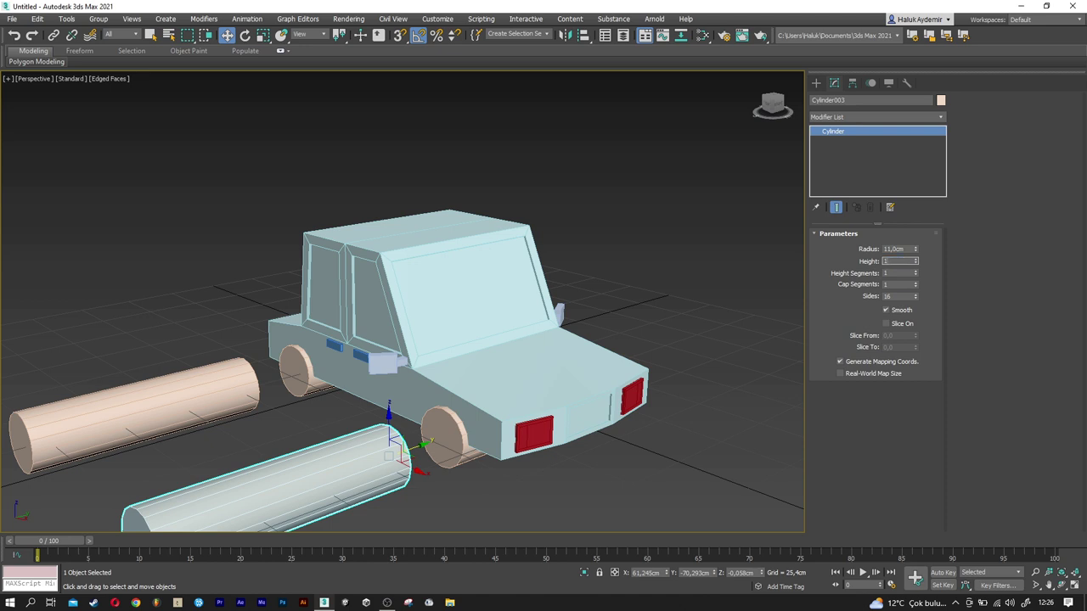
# Shorten both long cylinders beside the car to a Height of 10 cm.
pyautogui.write('0')
pyautogui.press('Return')
pyautogui.click(238, 377)
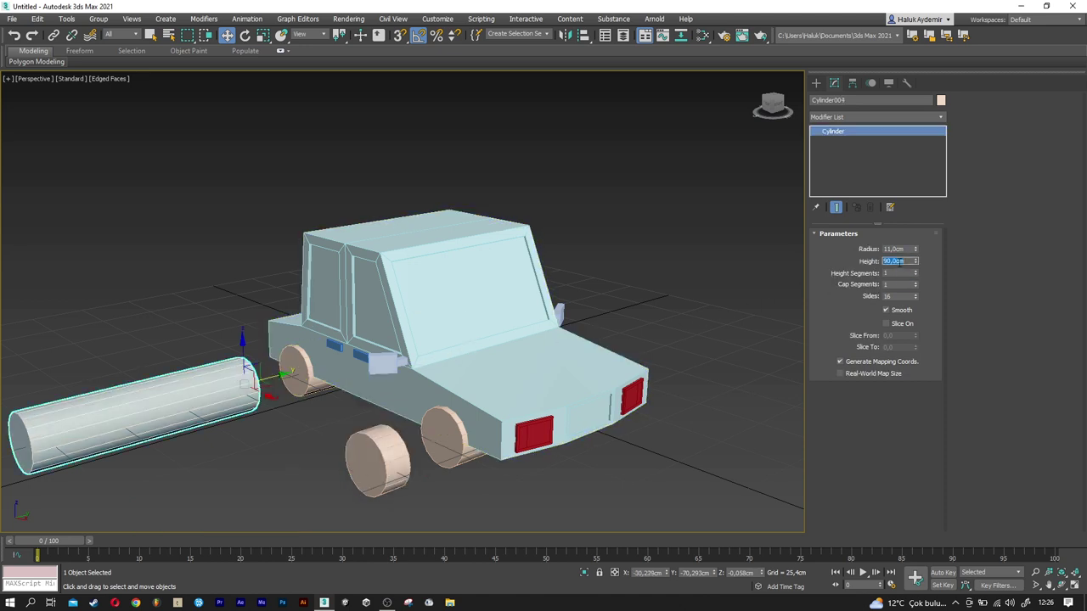
pyautogui.press('Return')
pyautogui.click(574, 408)
pyautogui.scroll(2, 425, 392)
pyautogui.click(424, 367)
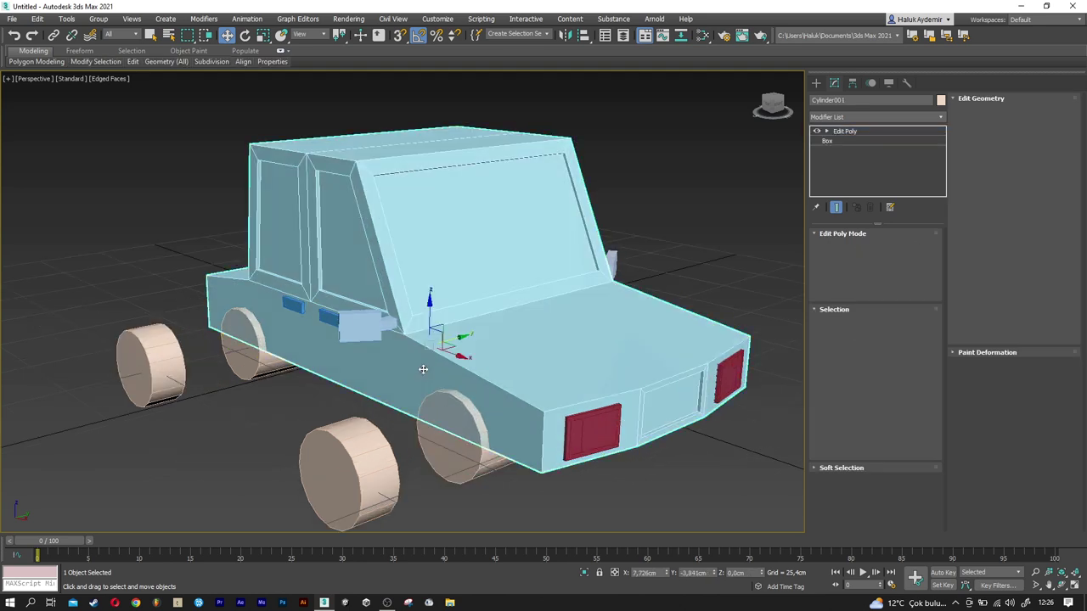
# Boolean-subtract the front and rear cylinders from Box001 to carve two wheel arches.
pyautogui.click(816, 83)
pyautogui.click(849, 118)
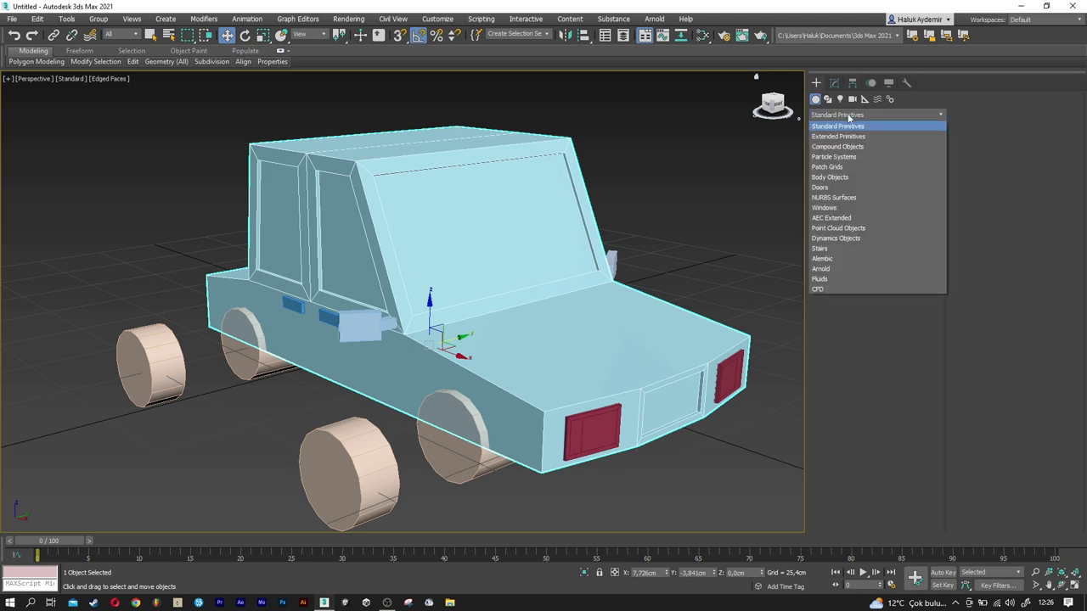
pyautogui.click(852, 147)
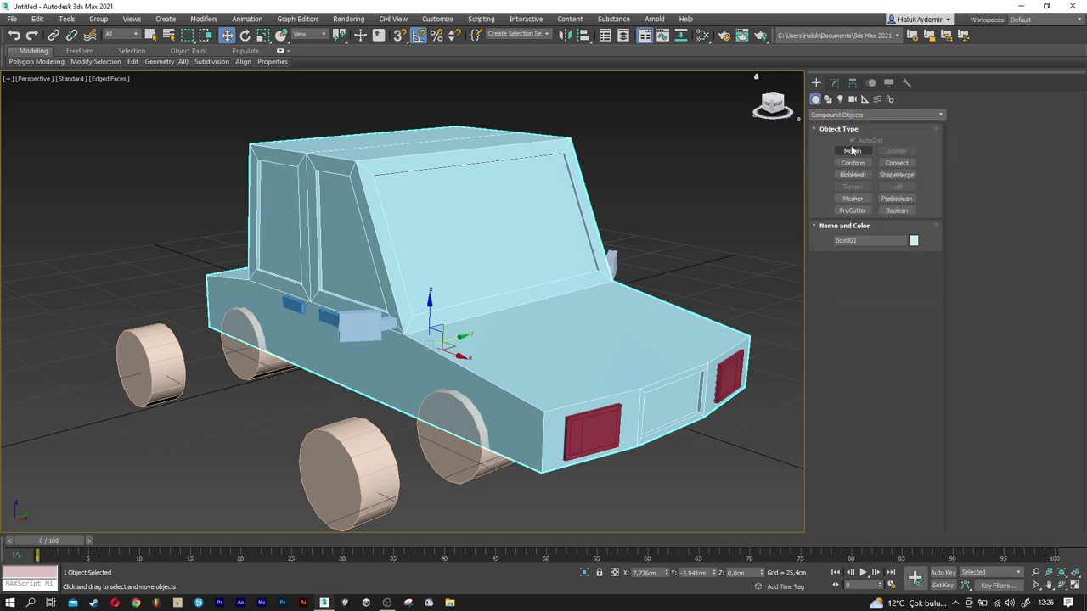
pyautogui.click(889, 212)
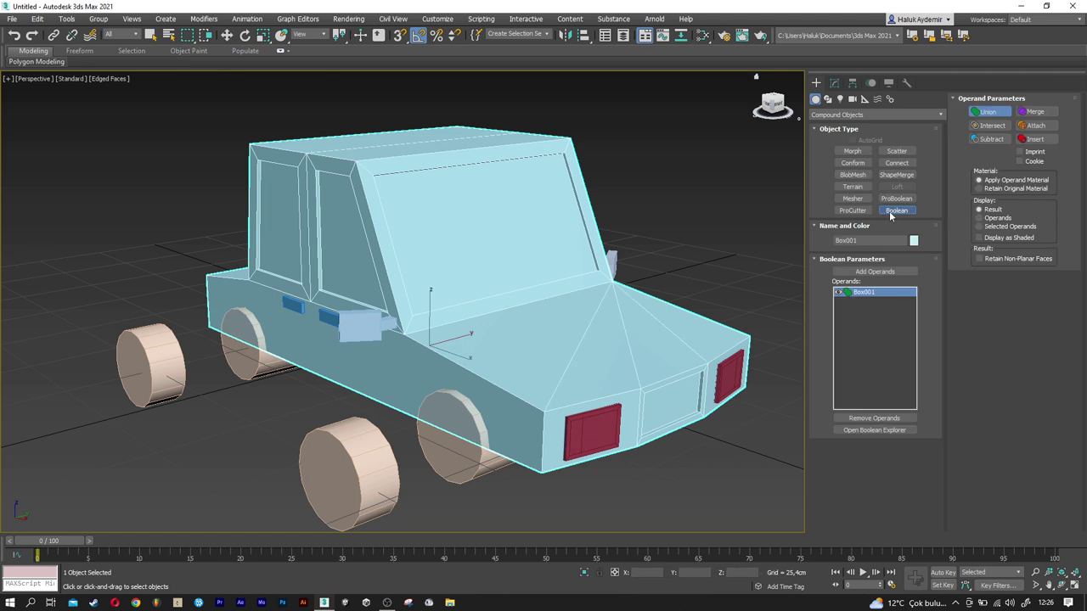
pyautogui.click(875, 272)
pyautogui.click(453, 414)
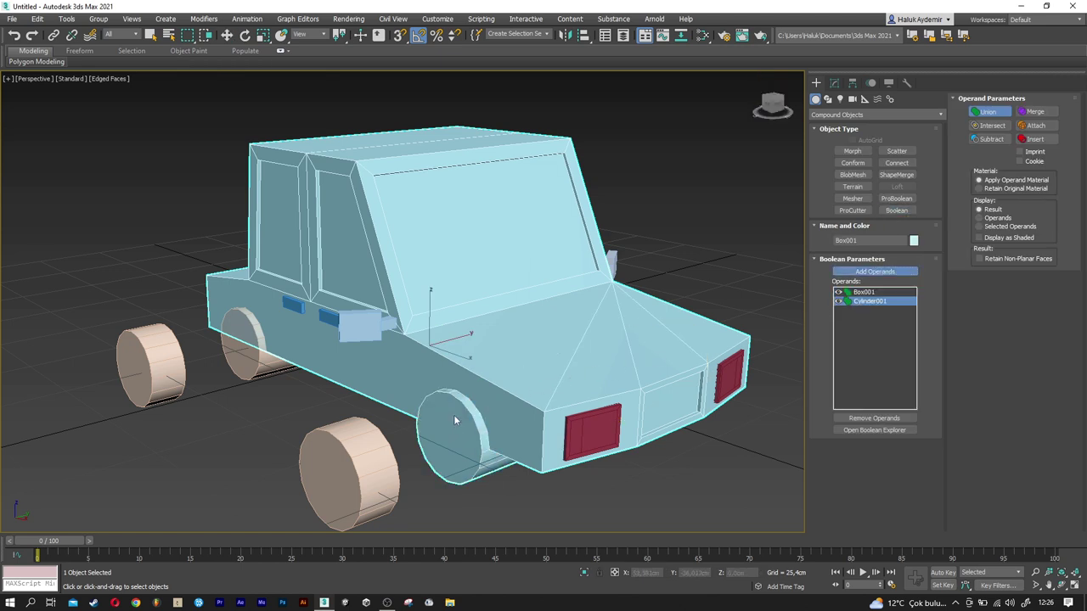
pyautogui.click(989, 139)
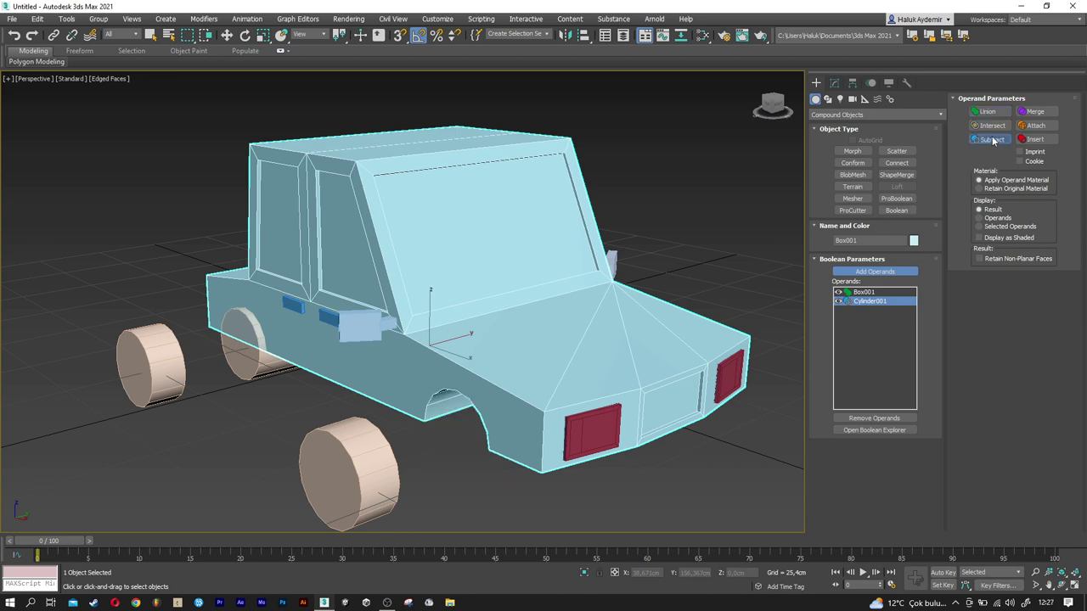
pyautogui.click(248, 339)
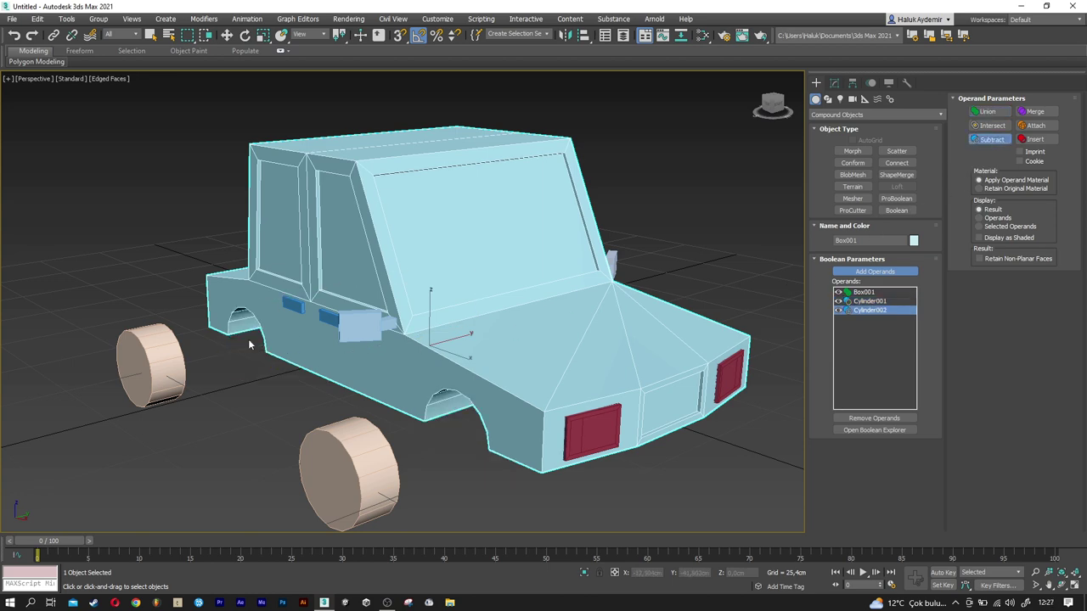
pyautogui.moveTo(330, 356)
pyautogui.keyDown('alt'); pyautogui.mouseDown(button='middle')
pyautogui.moveTo(383, 340)
pyautogui.moveTo(400, 306)
pyautogui.moveTo(347, 284)
pyautogui.moveTo(235, 342)
pyautogui.moveTo(370, 399)
pyautogui.moveTo(384, 380)
pyautogui.mouseUp(button='middle'); pyautogui.keyUp('alt')
pyautogui.press('w')
pyautogui.click(372, 437)
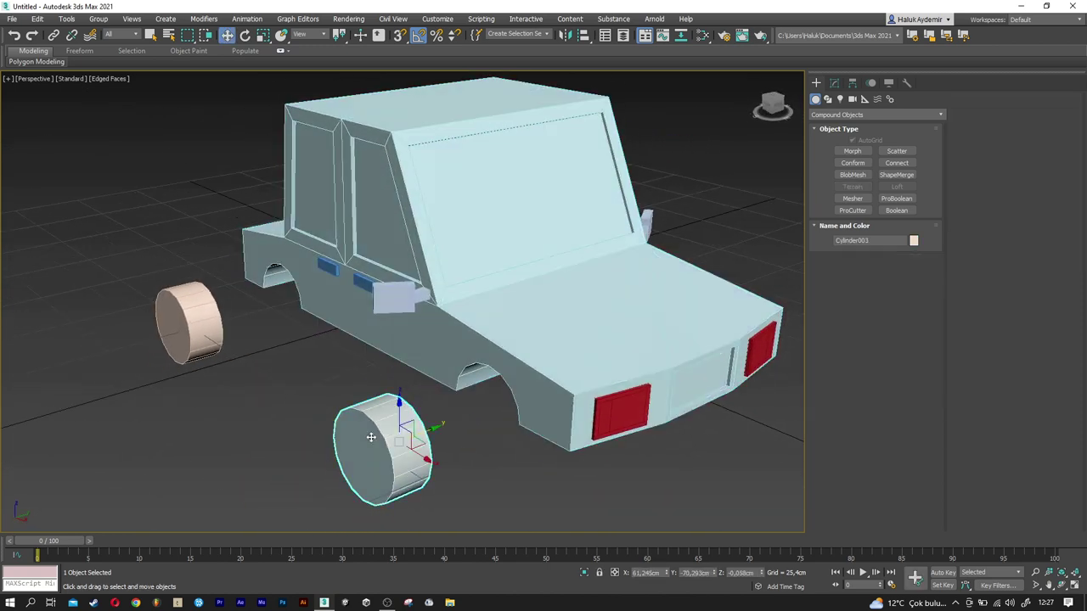
# Move the wheel cylinder into the front arch and set its radius to 10 cm.
pyautogui.scroll(3, 405, 451)
pyautogui.moveTo(438, 426)
pyautogui.mouseDown()
pyautogui.moveTo(493, 408)
pyautogui.moveTo(560, 407)
pyautogui.moveTo(609, 370)
pyautogui.mouseUp()
pyautogui.keyDown('alt'); pyautogui.moveTo(609, 370); pyautogui.dragTo(679, 365, button='middle'); pyautogui.keyUp('alt')
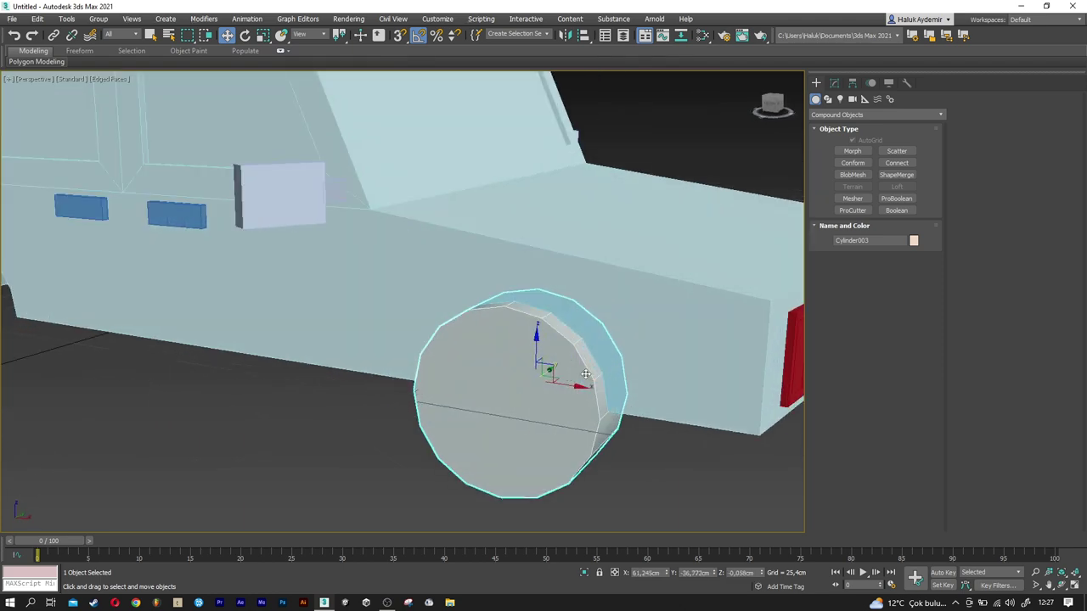
pyautogui.click(838, 84)
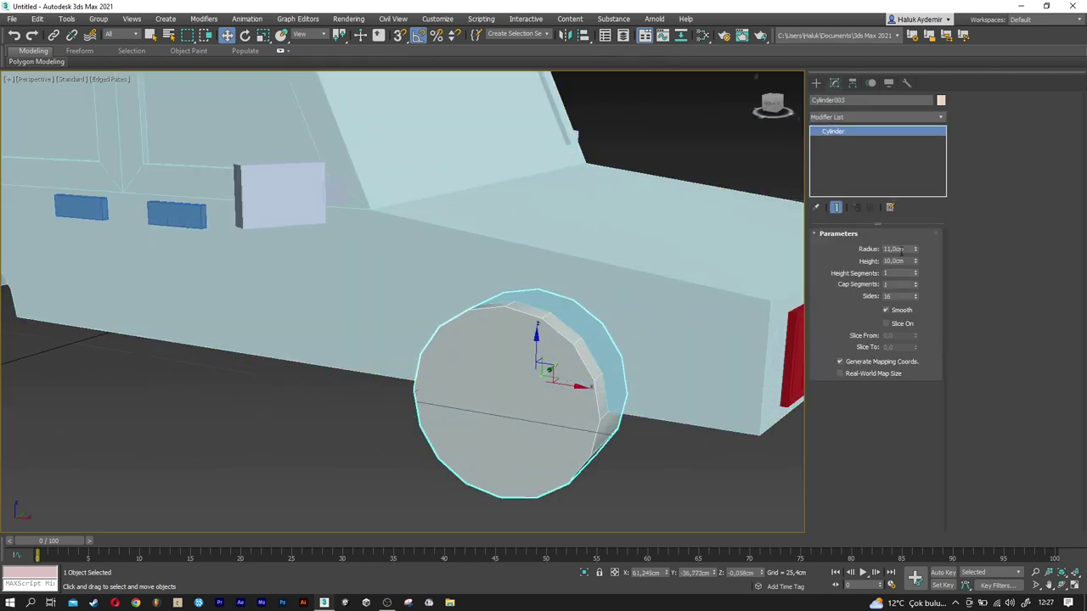
pyautogui.write('10')
pyautogui.press('Return')
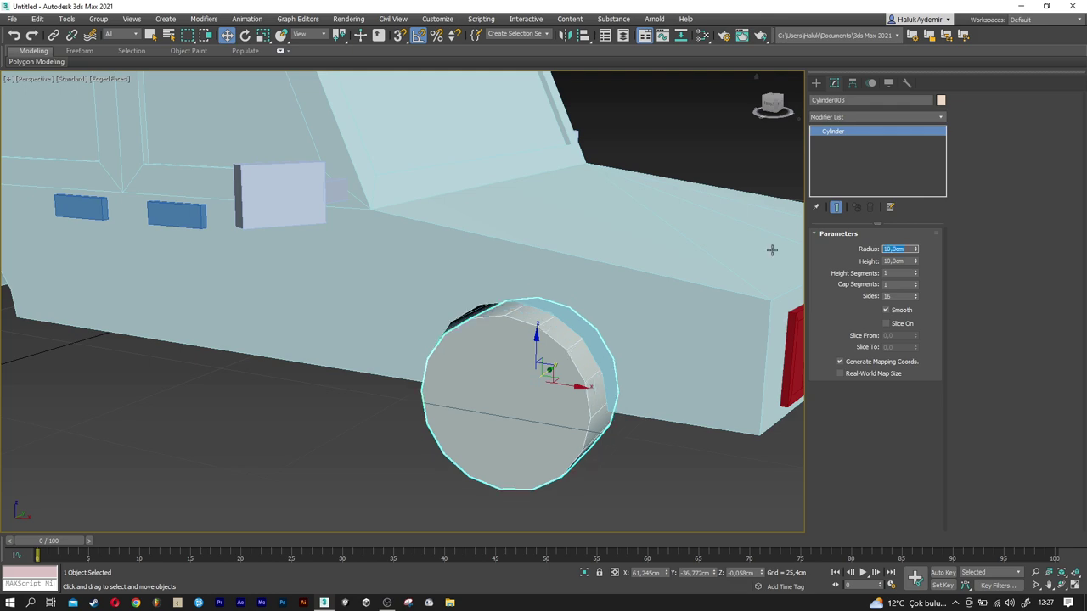
# Set the wheel height to 9 cm and slide it slightly along its axis to fit the arch.
pyautogui.moveTo(583, 303)
pyautogui.keyDown('alt'); pyautogui.mouseDown(button='middle')
pyautogui.moveTo(623, 291)
pyautogui.moveTo(569, 300)
pyautogui.mouseUp(button='middle'); pyautogui.keyUp('alt')
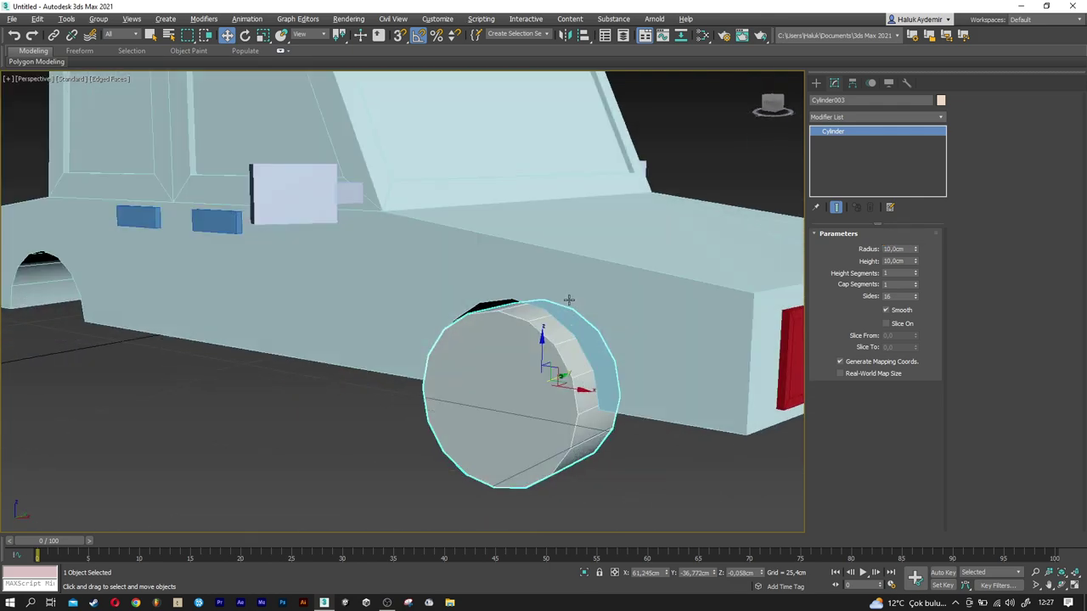
pyautogui.moveTo(667, 311)
pyautogui.keyDown('alt'); pyautogui.mouseDown(button='middle')
pyautogui.moveTo(613, 294)
pyautogui.moveTo(659, 323)
pyautogui.mouseUp(button='middle'); pyautogui.keyUp('alt')
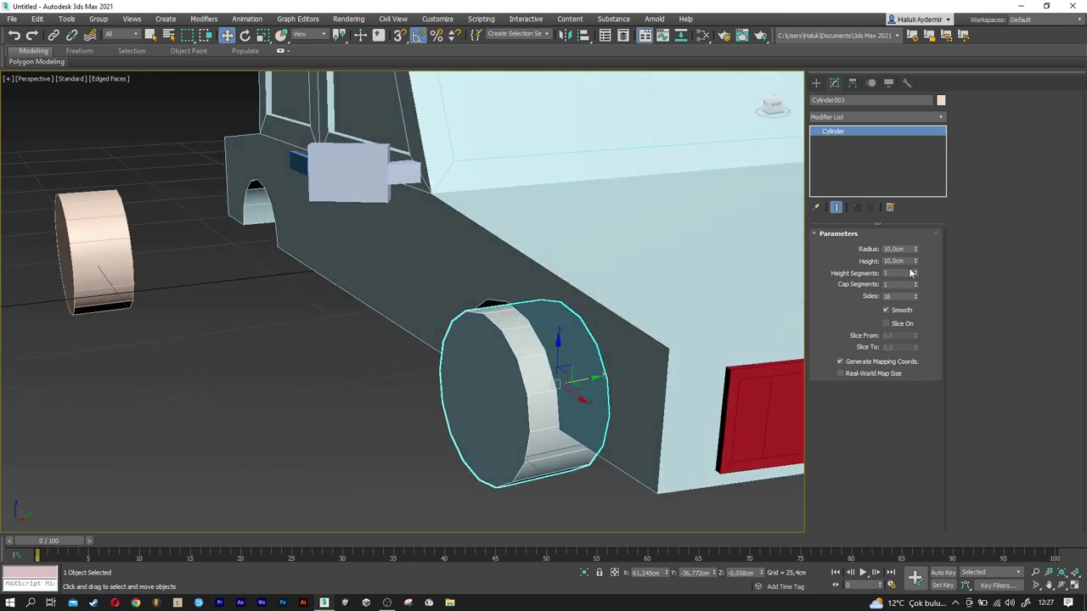
pyautogui.keyDown('alt'); pyautogui.moveTo(558, 383); pyautogui.dragTo(592, 390, button='middle'); pyautogui.keyUp('alt')
pyautogui.moveTo(592, 390); pyautogui.dragTo(600, 390)
pyautogui.scroll(3, 577, 393)
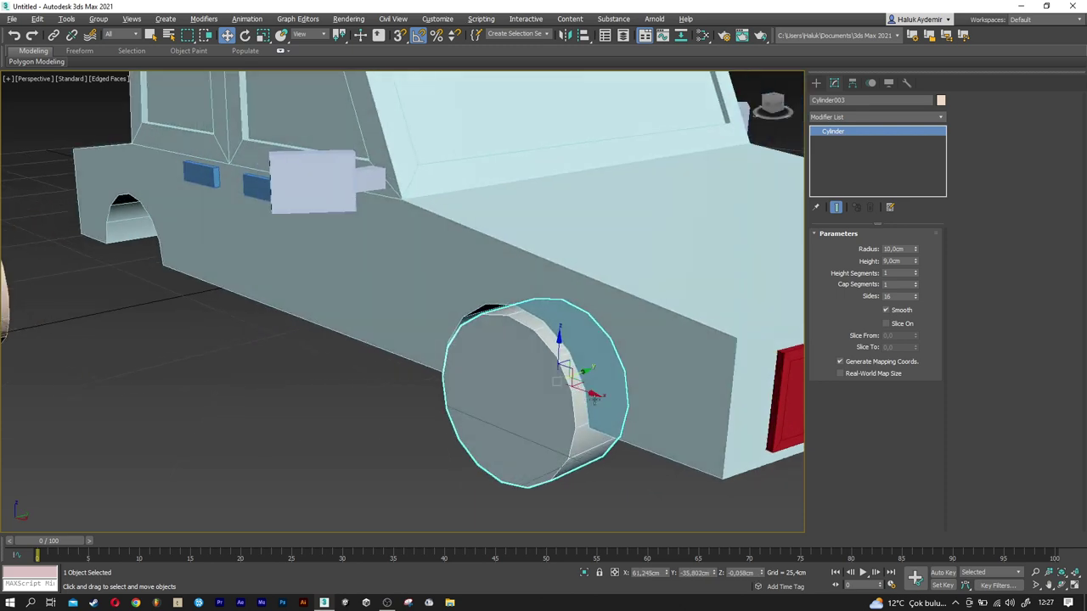
pyautogui.scroll(2, 563, 388)
pyautogui.scroll(2, 552, 399)
pyautogui.click(855, 116)
pyautogui.write('esh')
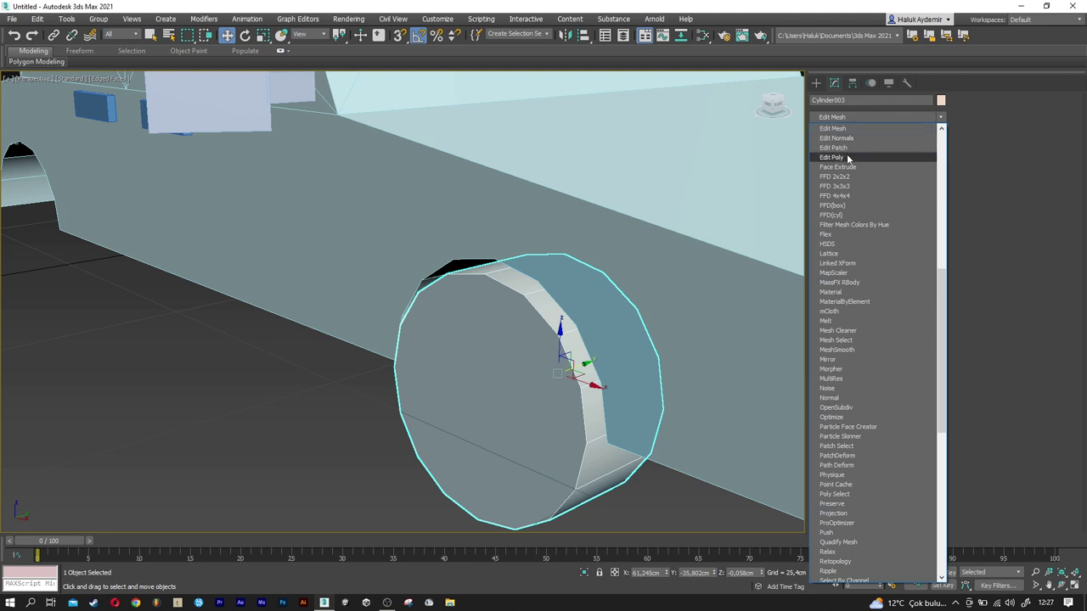
# Add an Edit Poly modifier and select both of the wheel's cap polygons.
pyautogui.click(846, 158)
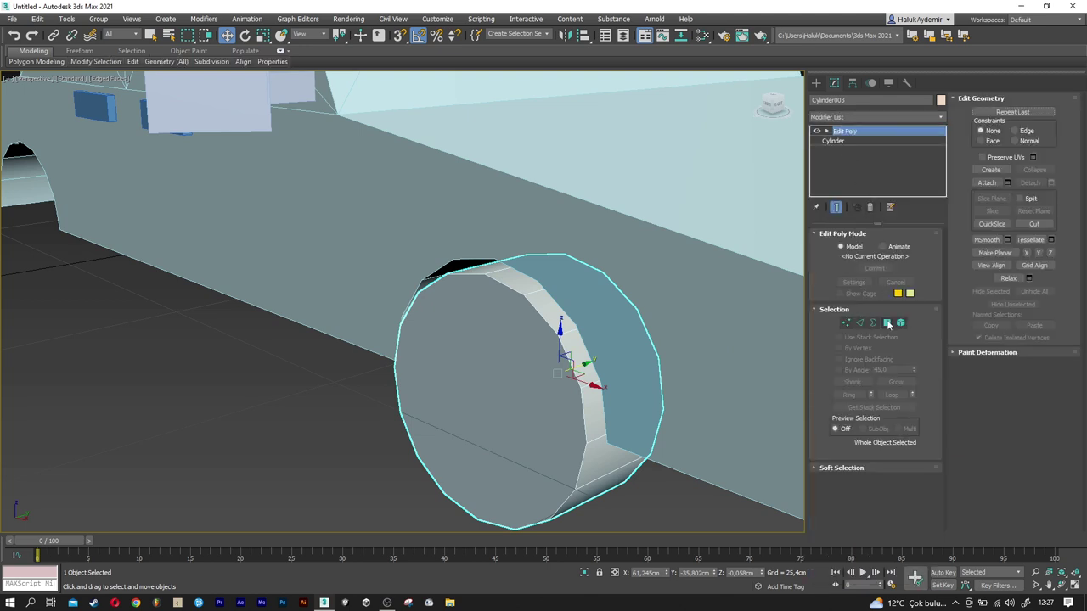
pyautogui.click(886, 322)
pyautogui.click(524, 374)
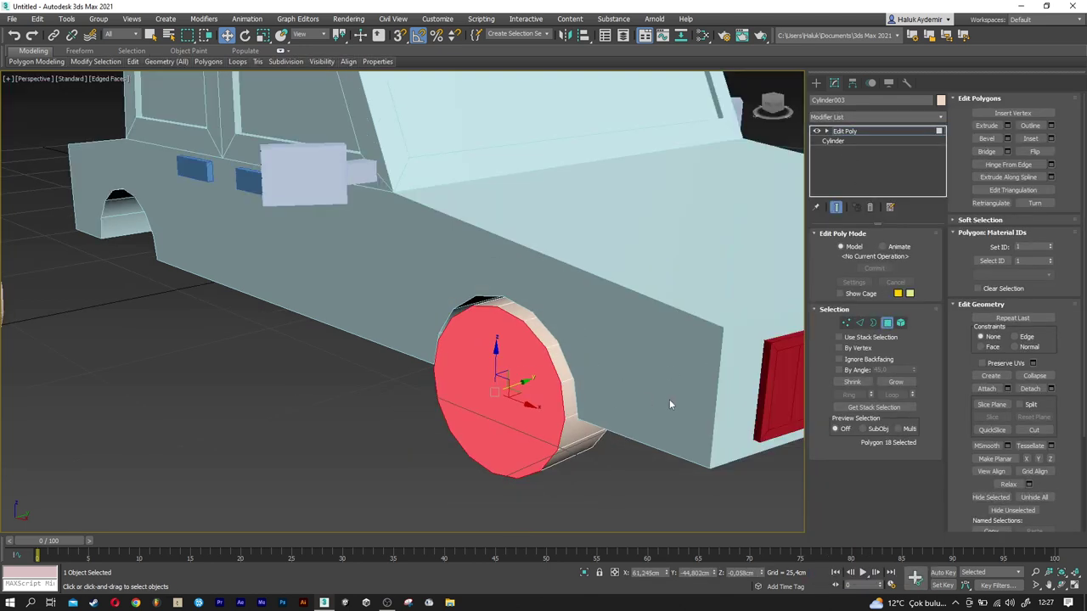
pyautogui.keyDown('alt'); pyautogui.moveTo(663, 404); pyautogui.dragTo(547, 435, button='middle'); pyautogui.keyUp('alt')
pyautogui.keyDown('ctrl'); pyautogui.click(546, 435); pyautogui.keyUp('ctrl')
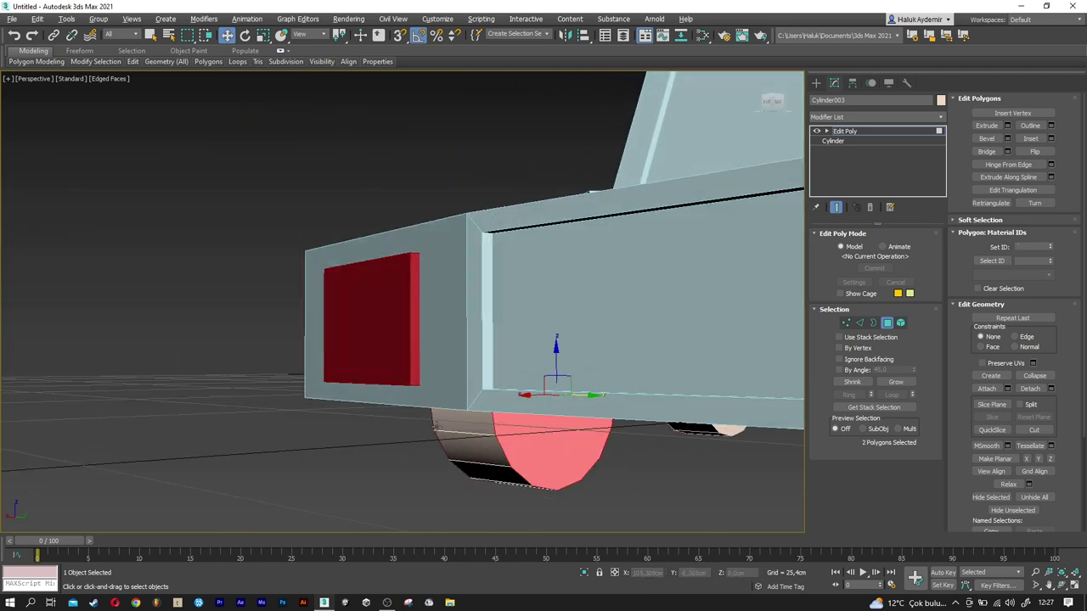
pyautogui.keyDown('alt'); pyautogui.moveTo(436, 427); pyautogui.dragTo(557, 440, button='middle'); pyautogui.keyUp('alt')
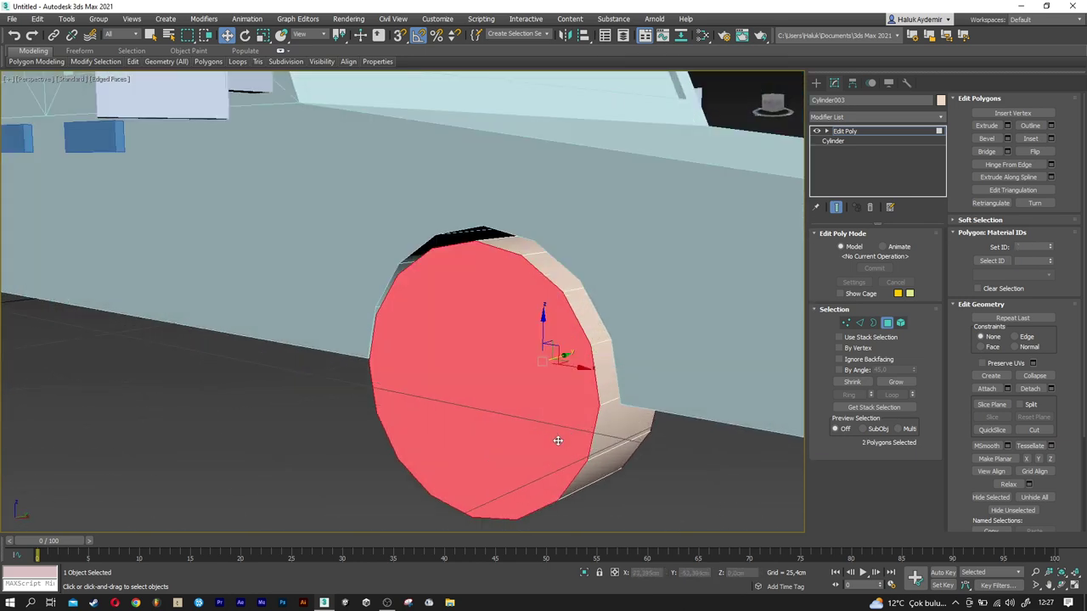
# Inset the cap faces 4 cm and extrude them -1 cm to recess the hub.
pyautogui.click(1051, 139)
pyautogui.moveTo(410, 324); pyautogui.dragTo(410, 310)
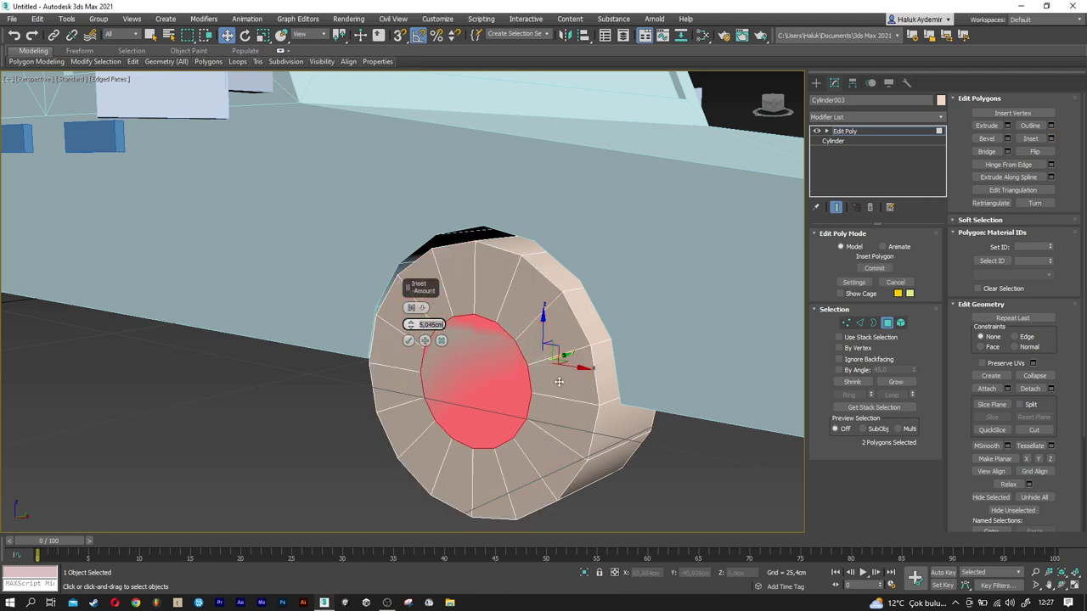
pyautogui.write('4')
pyautogui.press('Return')
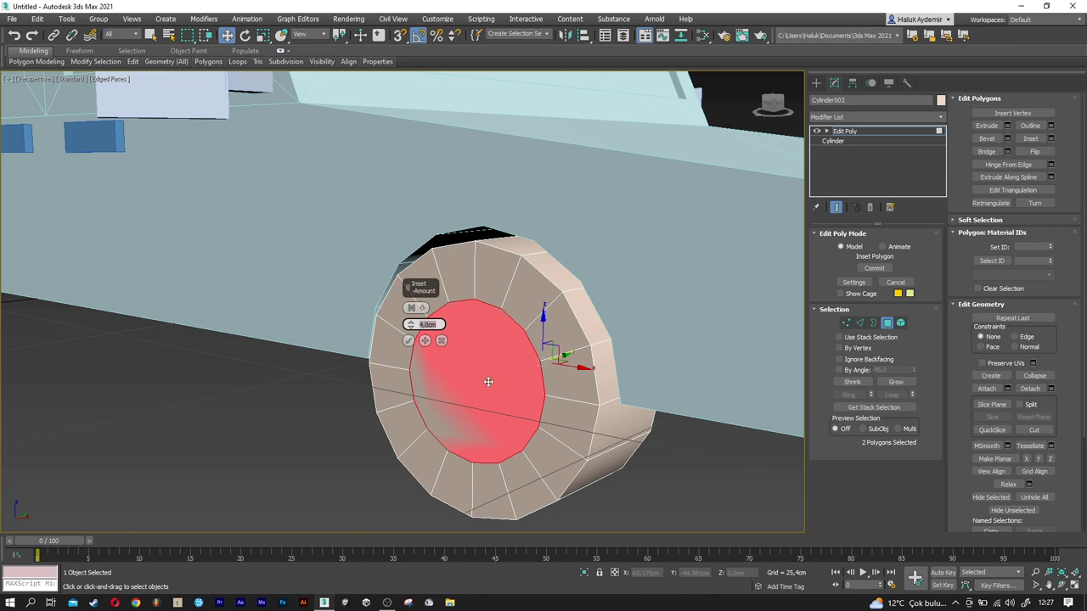
pyautogui.click(408, 340)
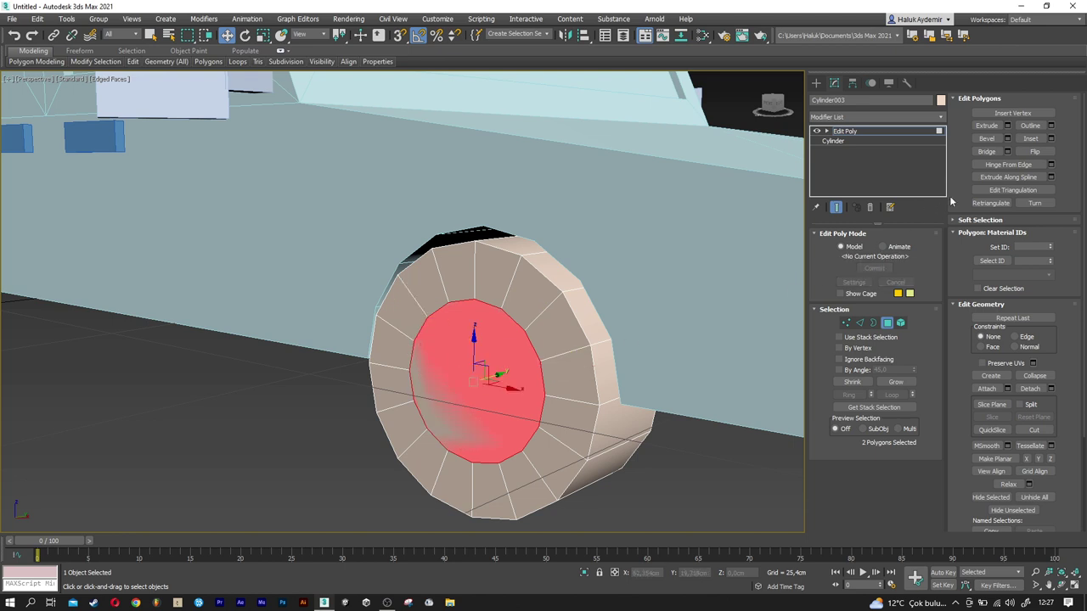
pyautogui.click(1008, 126)
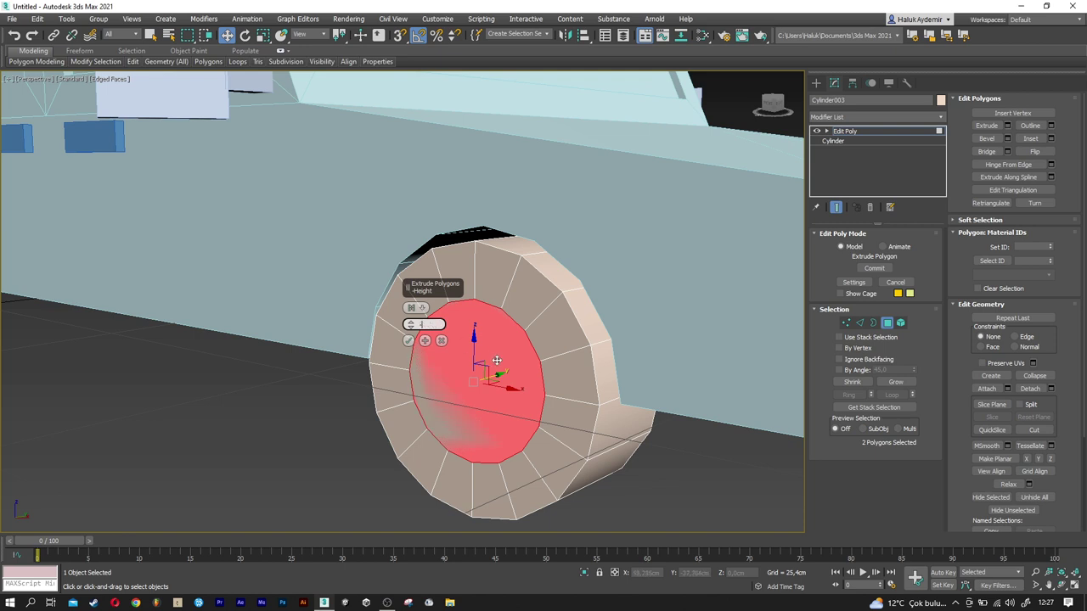
pyautogui.write('1')
pyautogui.press('Return')
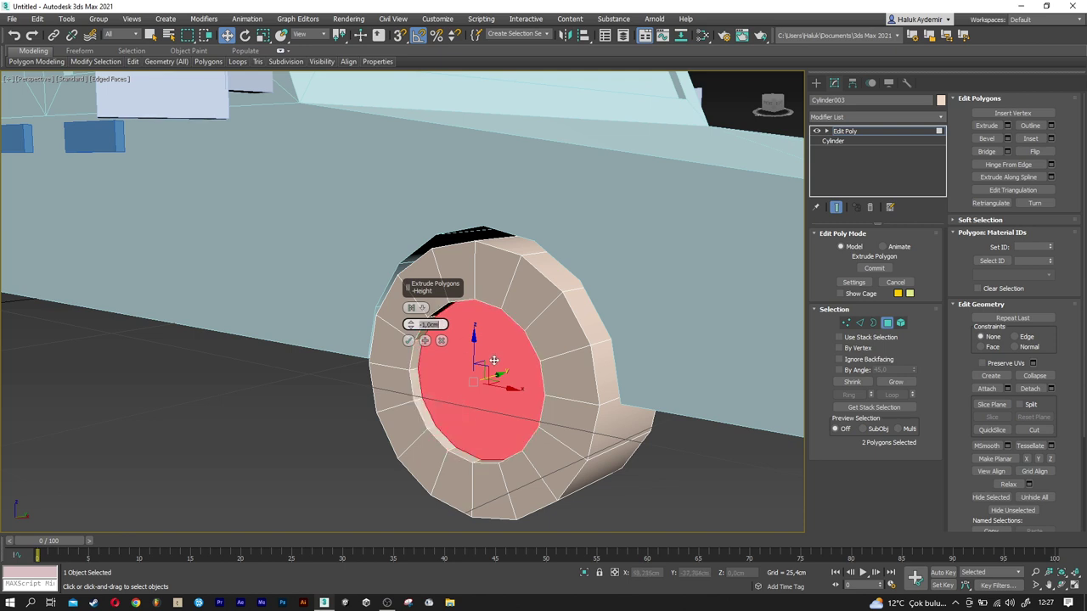
pyautogui.click(410, 341)
# Scale the recessed hub faces slightly down, then pick a rim edge at Edge level.
pyautogui.press('r')
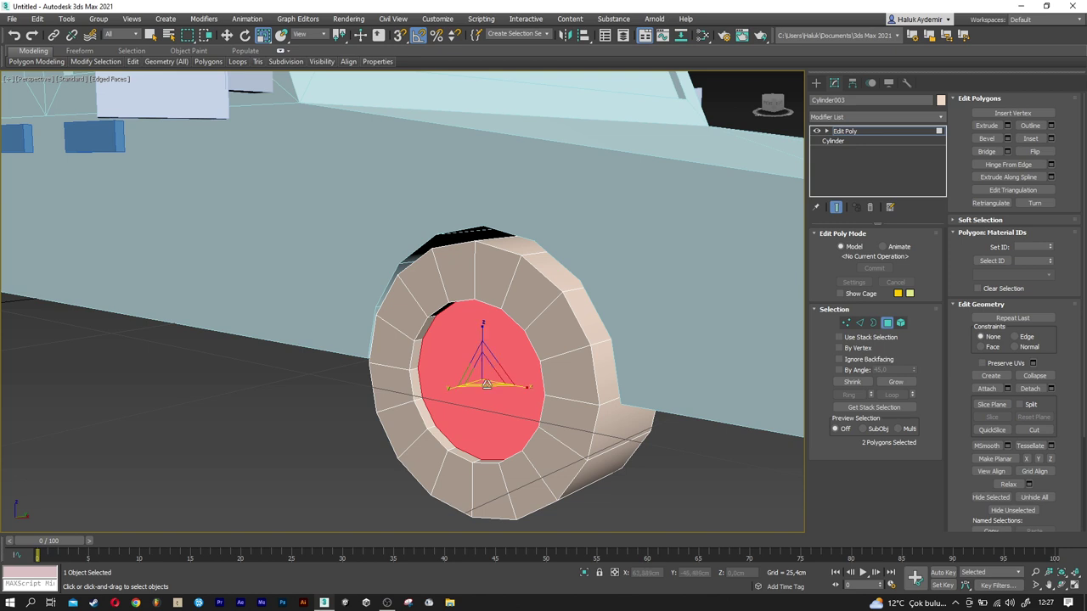
pyautogui.moveTo(484, 374); pyautogui.dragTo(484, 376)
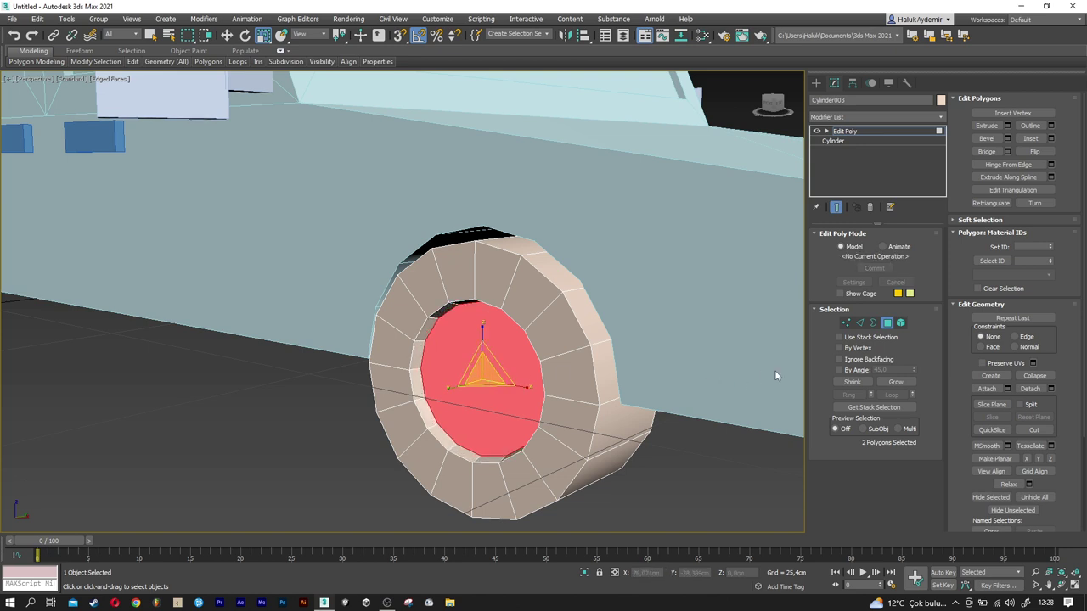
pyautogui.click(860, 324)
pyautogui.click(549, 276)
# Loop-select the wheel's four rim and hub edge loops, 64 edges in total.
pyautogui.press('w')
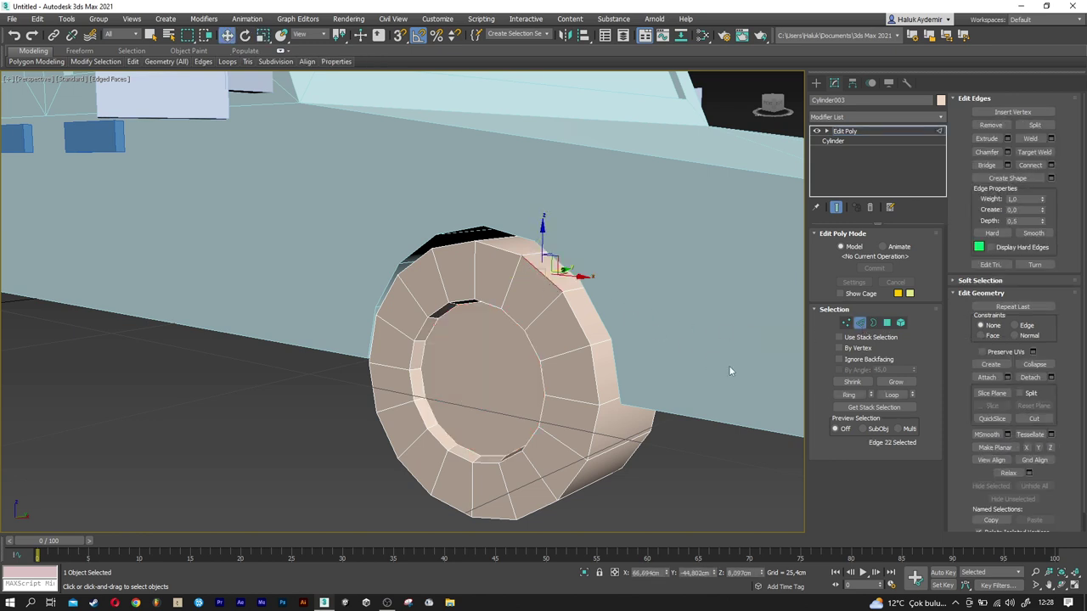
pyautogui.click(890, 394)
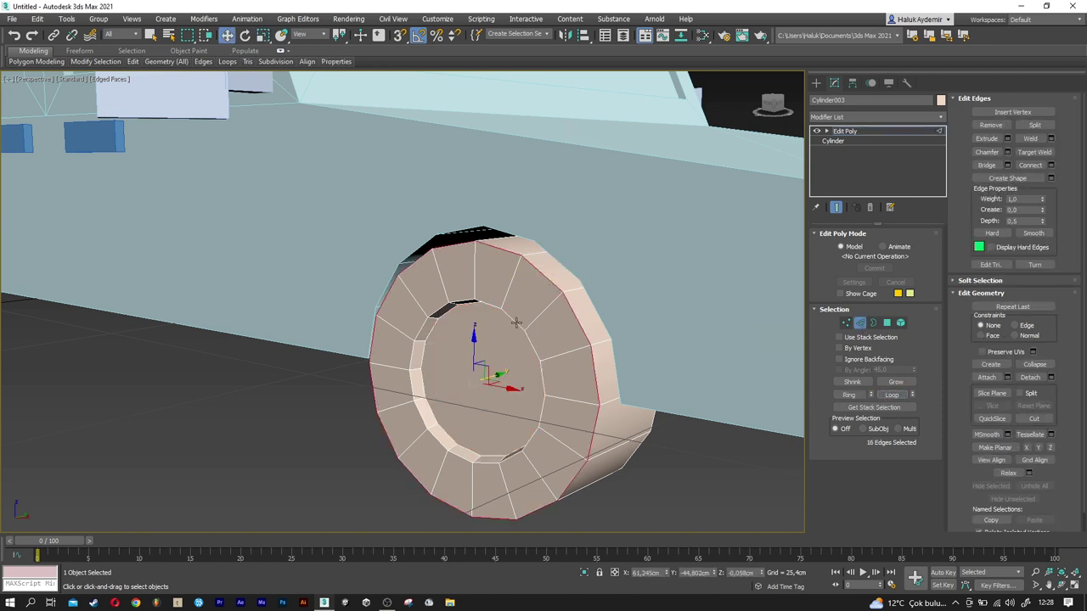
pyautogui.keyDown('ctrl'); pyautogui.click(517, 322); pyautogui.keyUp('ctrl')
pyautogui.click(886, 397)
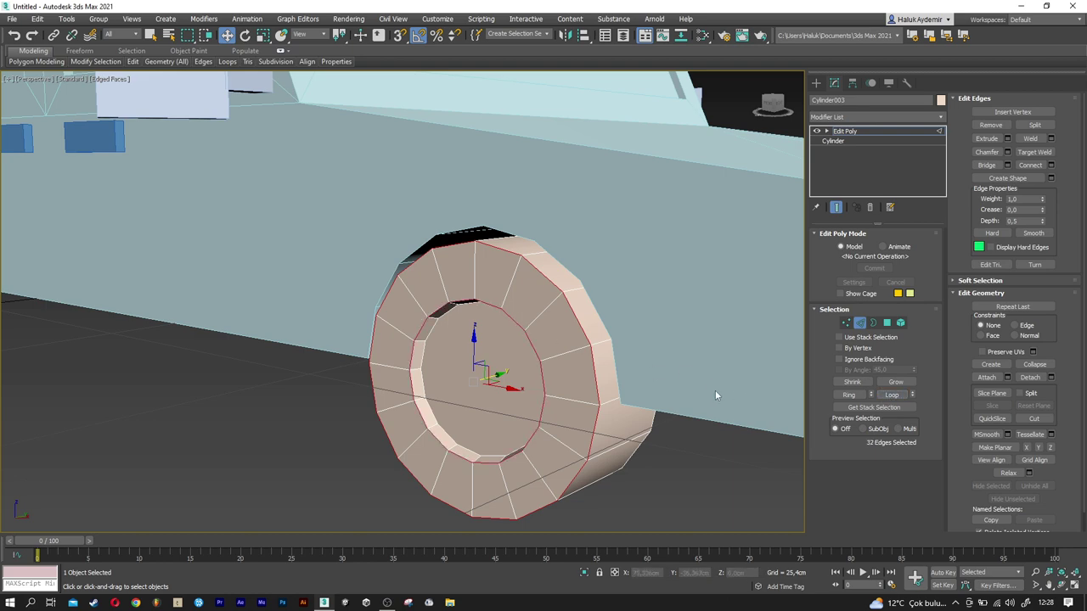
pyautogui.moveTo(555, 383)
pyautogui.keyDown('alt'); pyautogui.mouseDown(button='middle')
pyautogui.moveTo(552, 391)
pyautogui.moveTo(607, 397)
pyautogui.mouseUp(button='middle'); pyautogui.keyUp('alt')
pyautogui.click(590, 383)
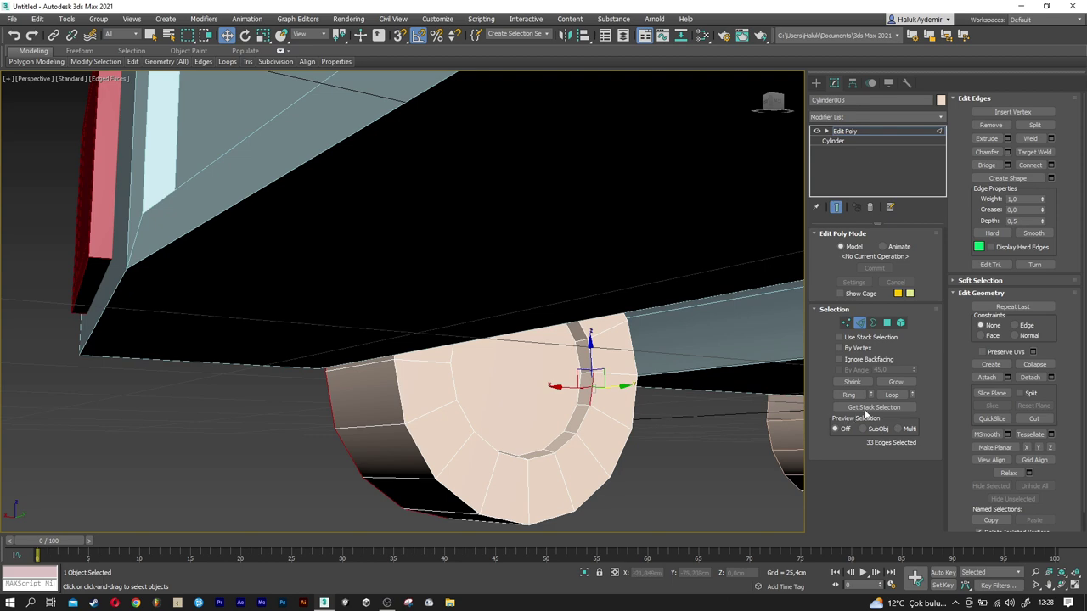
pyautogui.click(887, 396)
pyautogui.keyDown('ctrl'); pyautogui.click(596, 487); pyautogui.keyUp('ctrl')
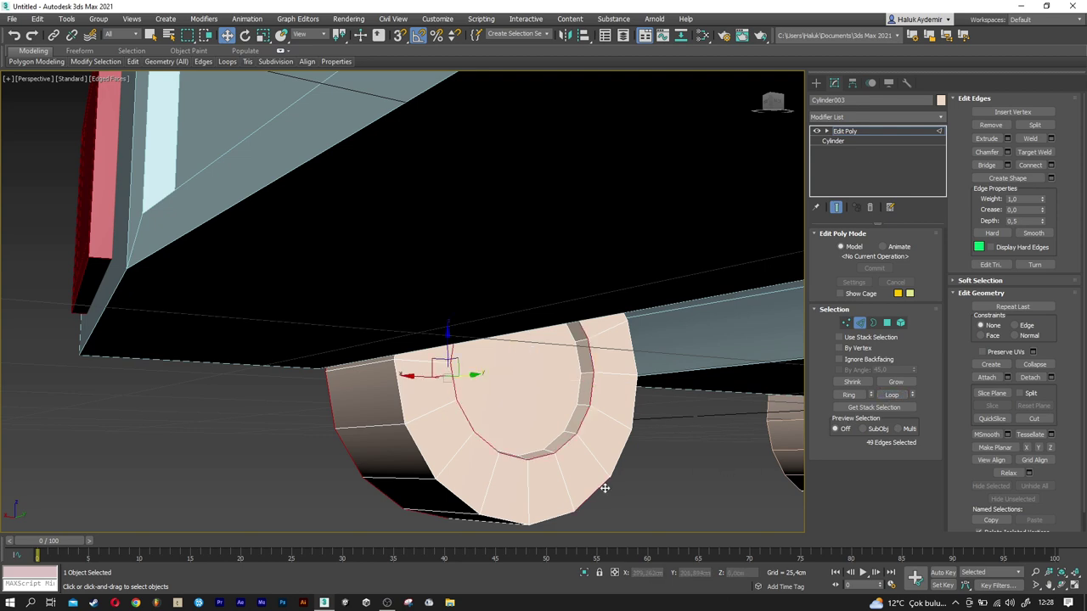
pyautogui.click(891, 394)
pyautogui.keyDown('alt'); pyautogui.moveTo(242, 389); pyautogui.dragTo(379, 416, button='middle'); pyautogui.keyUp('alt')
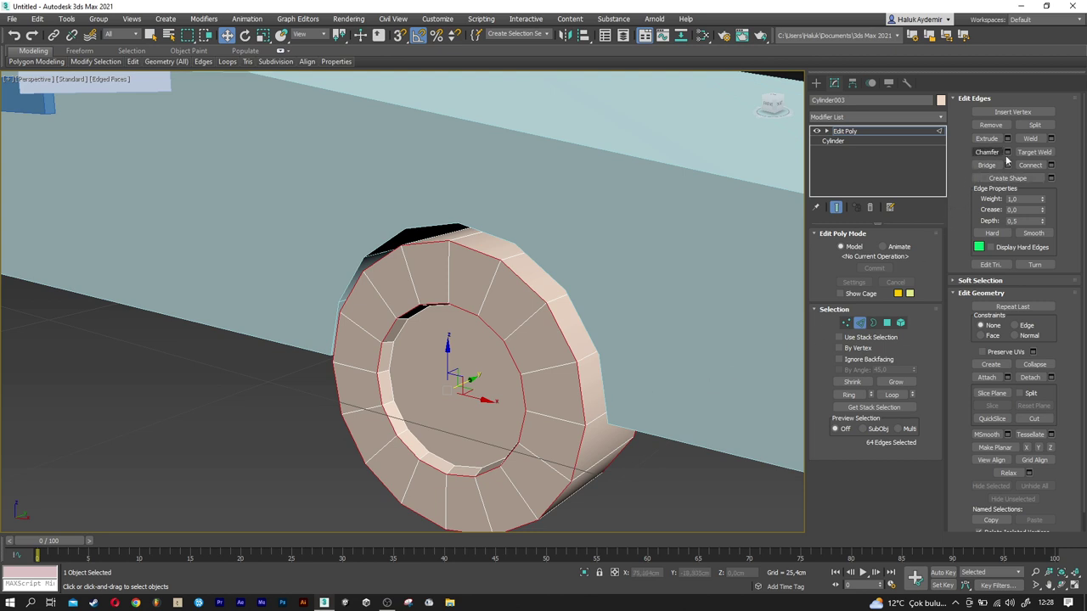
# Chamfer the selected edge loops by 1,0cm, then pick the wheel's centre face.
pyautogui.click(1007, 152)
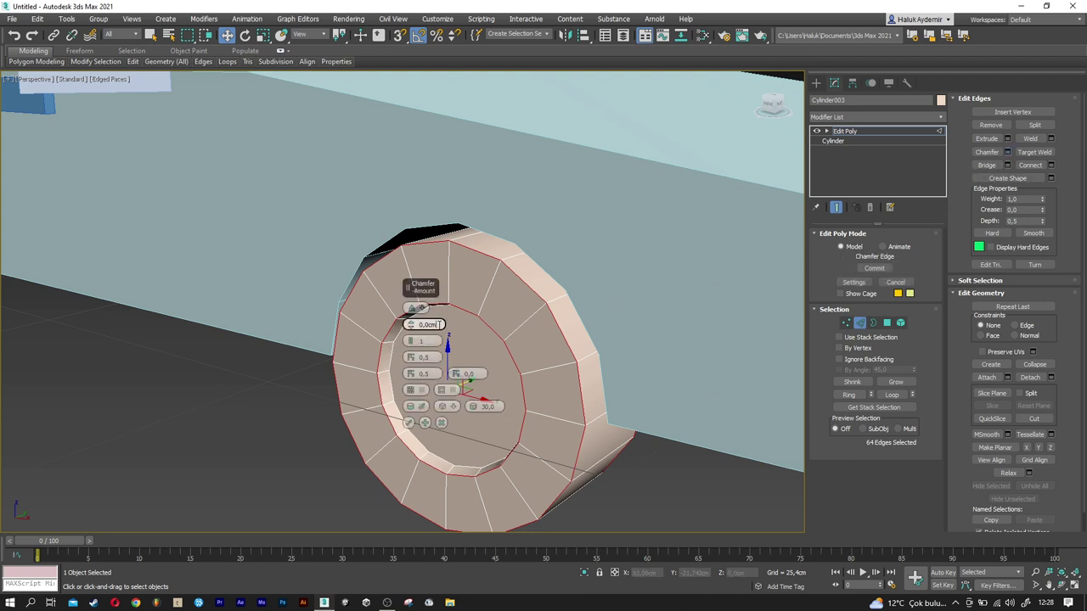
pyautogui.write('1')
pyautogui.press('Return')
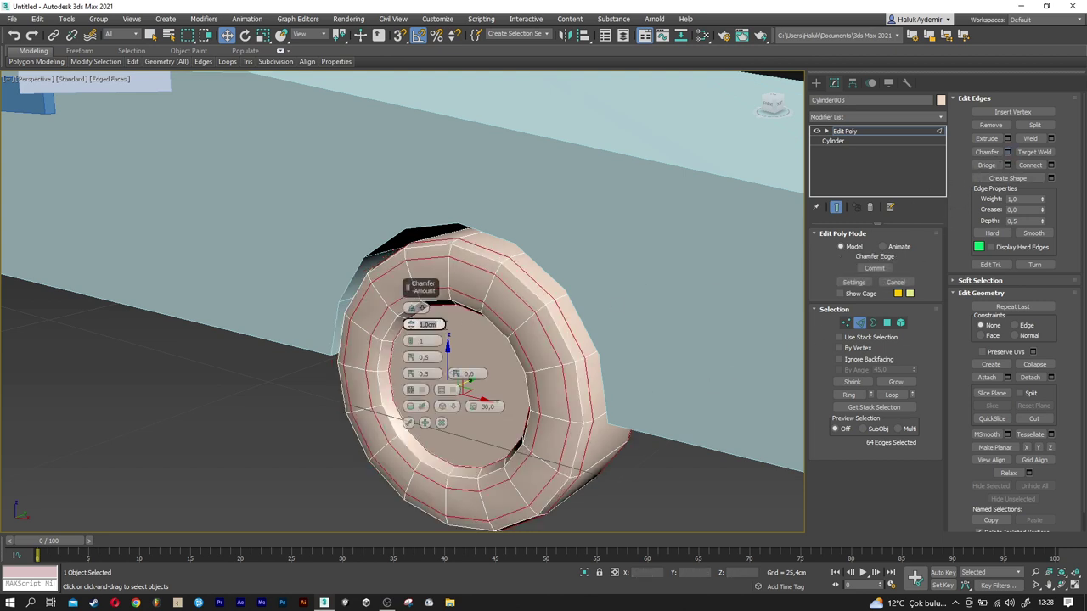
pyautogui.keyDown('alt'); pyautogui.moveTo(507, 323); pyautogui.dragTo(484, 363, button='middle'); pyautogui.keyUp('alt')
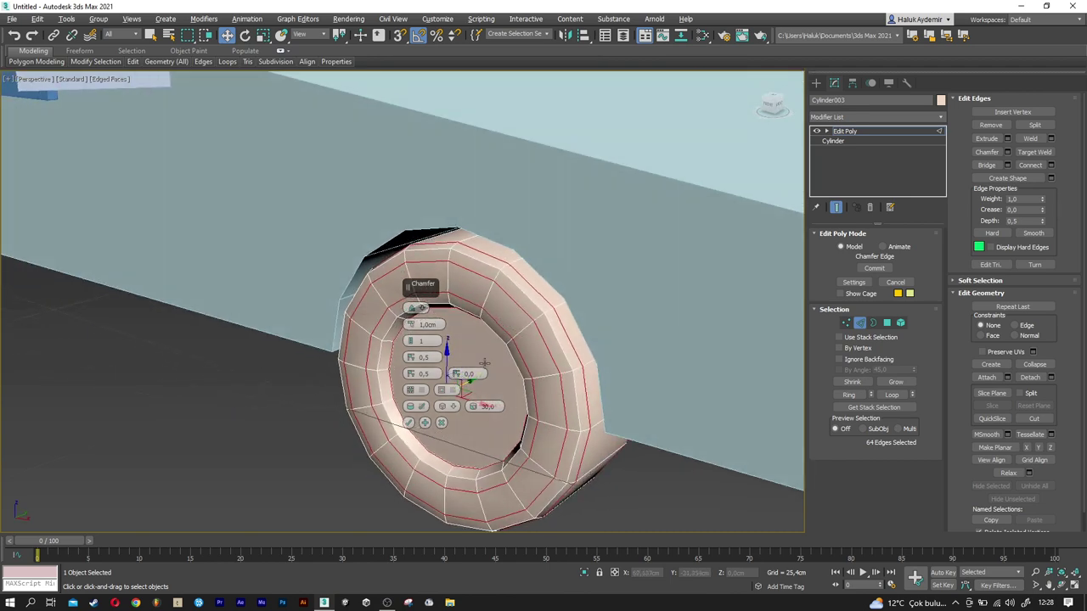
pyautogui.click(409, 423)
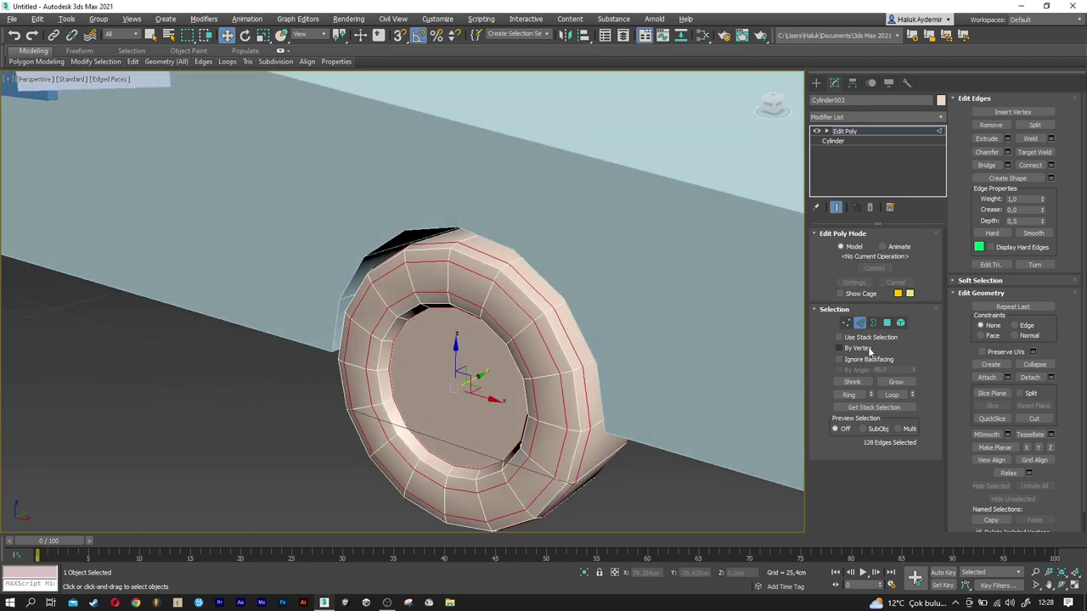
pyautogui.click(886, 323)
pyautogui.click(475, 382)
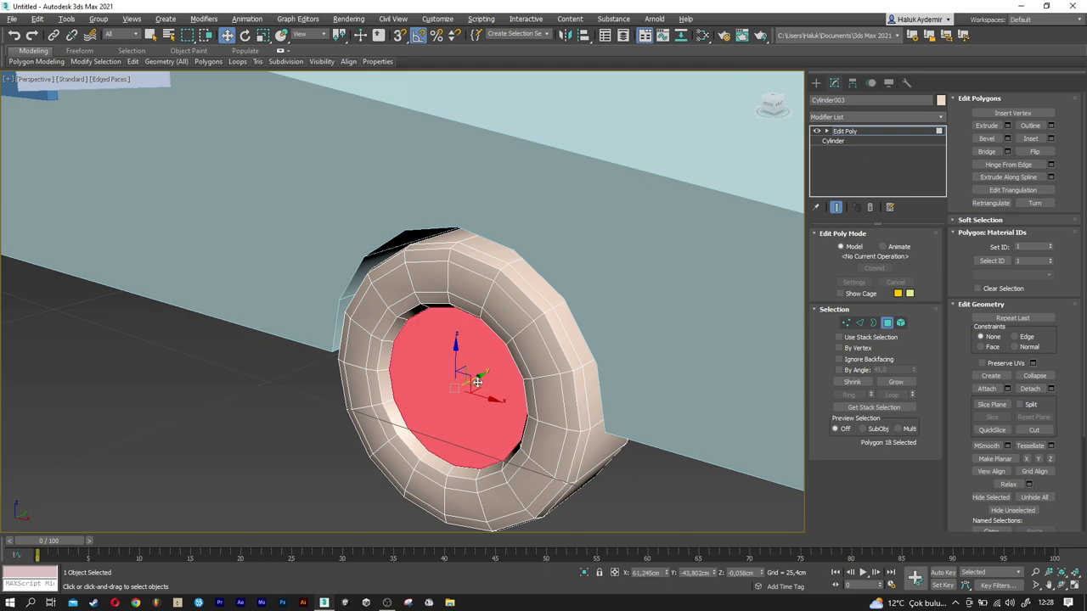
# Select both wheel centre faces and inset them by 1,0cm.
pyautogui.scroll(-5, 475, 382)
pyautogui.moveTo(592, 407)
pyautogui.keyDown('alt'); pyautogui.mouseDown(button='middle')
pyautogui.moveTo(521, 436)
pyautogui.moveTo(501, 417)
pyautogui.mouseUp(button='middle'); pyautogui.keyUp('alt')
pyautogui.keyDown('ctrl'); pyautogui.click(490, 391); pyautogui.keyUp('ctrl')
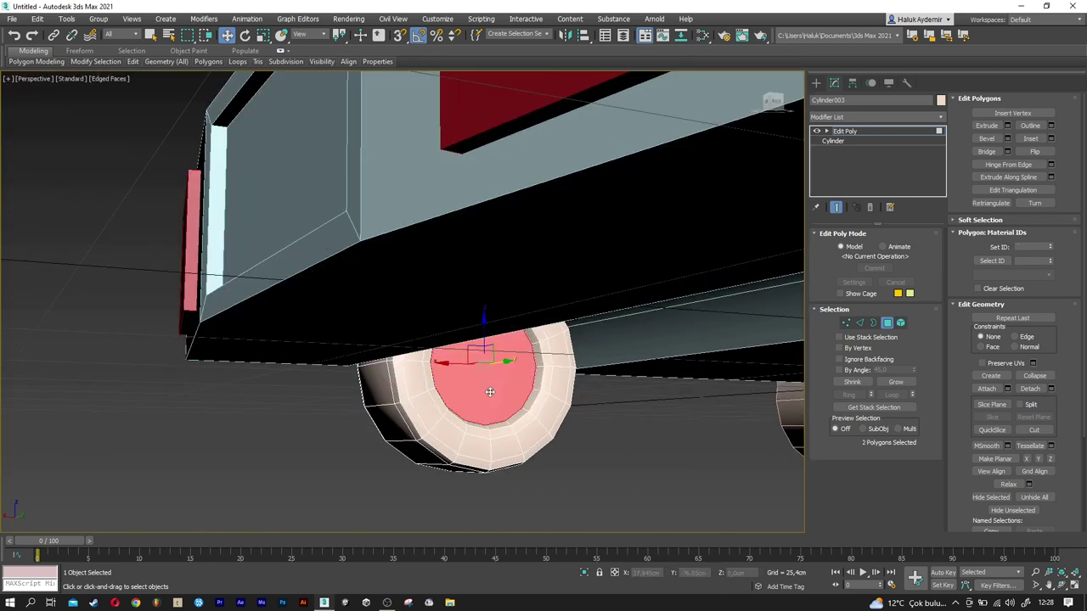
pyautogui.keyDown('alt'); pyautogui.moveTo(402, 391); pyautogui.dragTo(524, 412, button='middle'); pyautogui.keyUp('alt')
pyautogui.scroll(2, 532, 397)
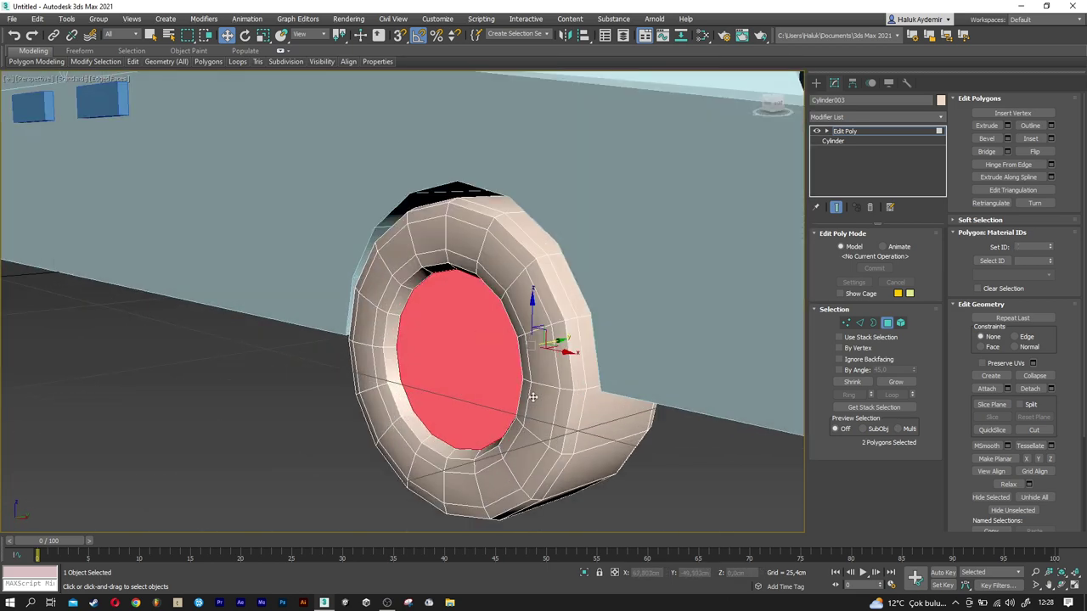
pyautogui.click(1050, 138)
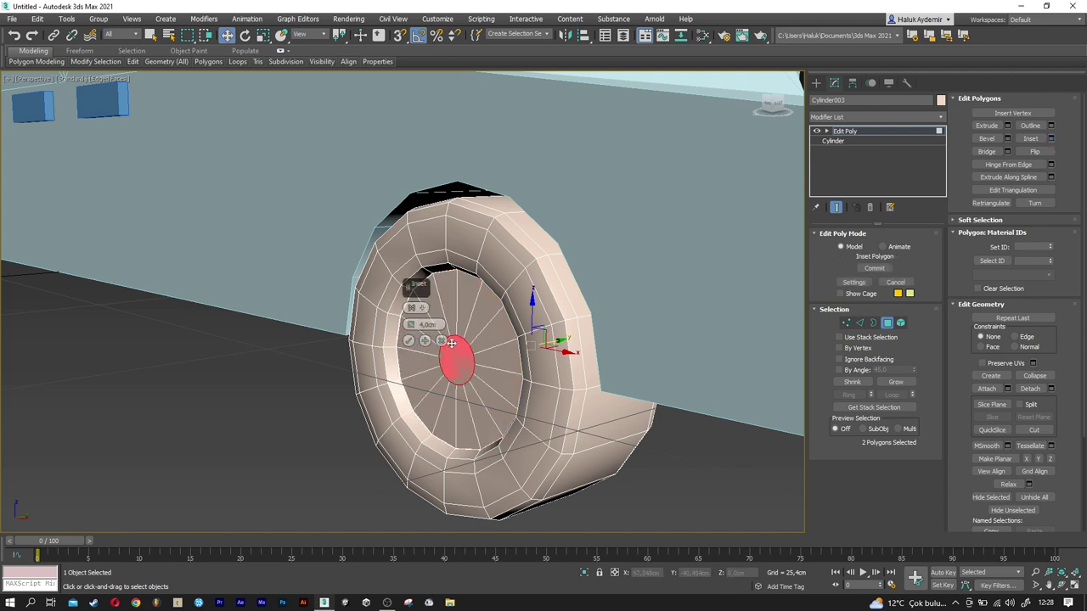
pyautogui.write('1')
pyautogui.press('Return')
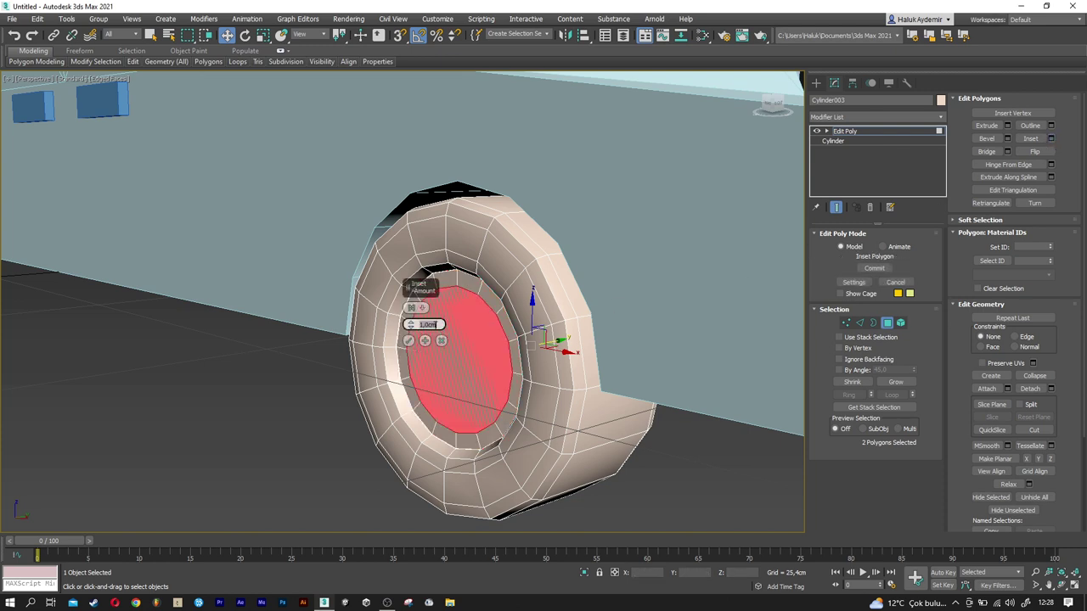
pyautogui.keyDown('alt'); pyautogui.moveTo(488, 370); pyautogui.dragTo(415, 365, button='middle'); pyautogui.keyUp('alt')
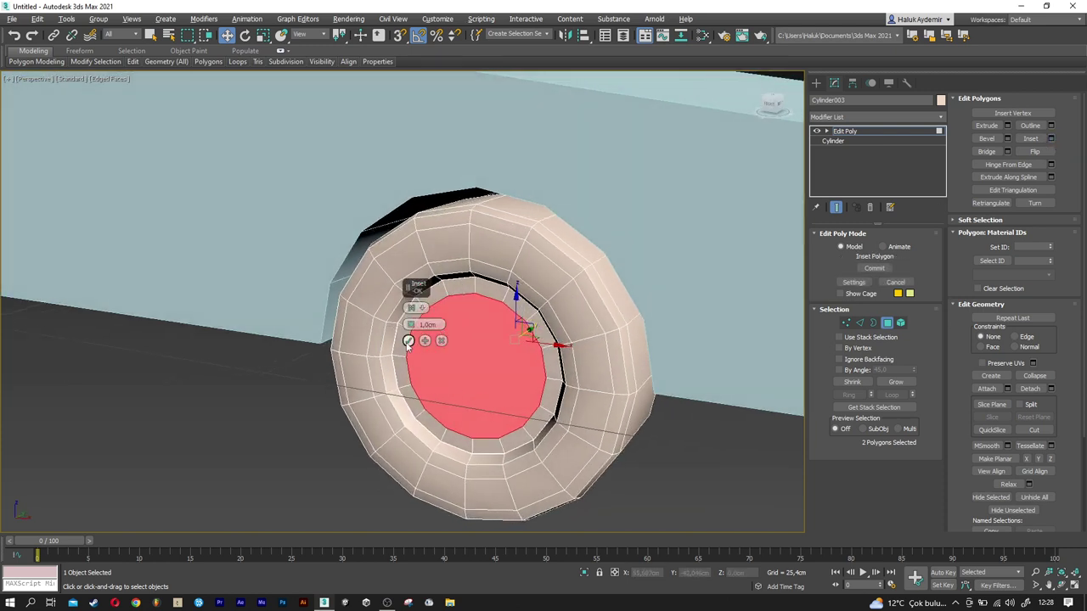
pyautogui.click(407, 340)
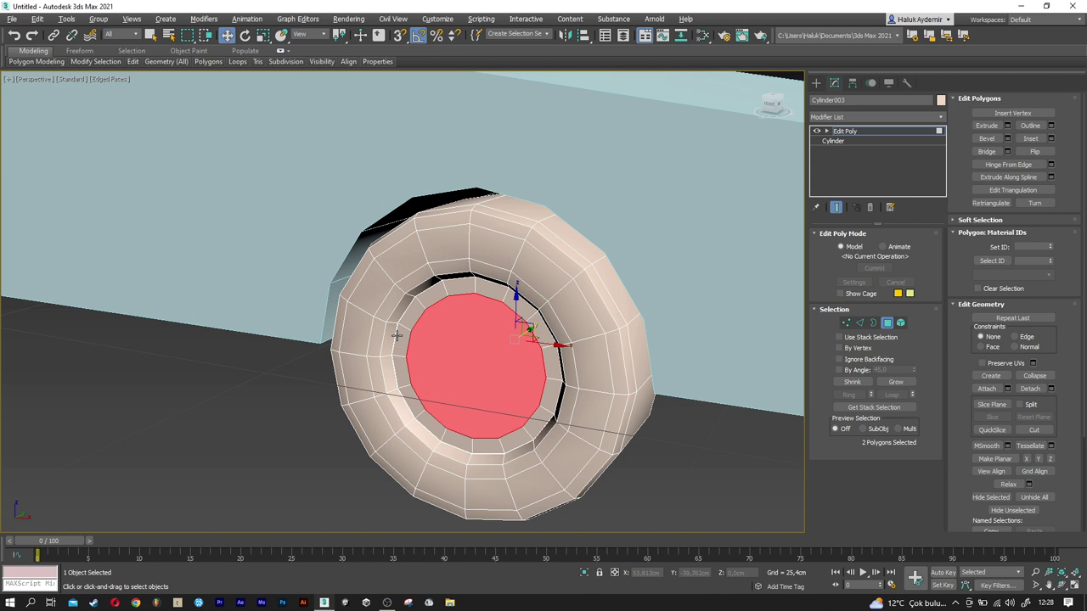
# Extrude the inset centre faces 1,0cm and inset them once more.
pyautogui.click(1007, 126)
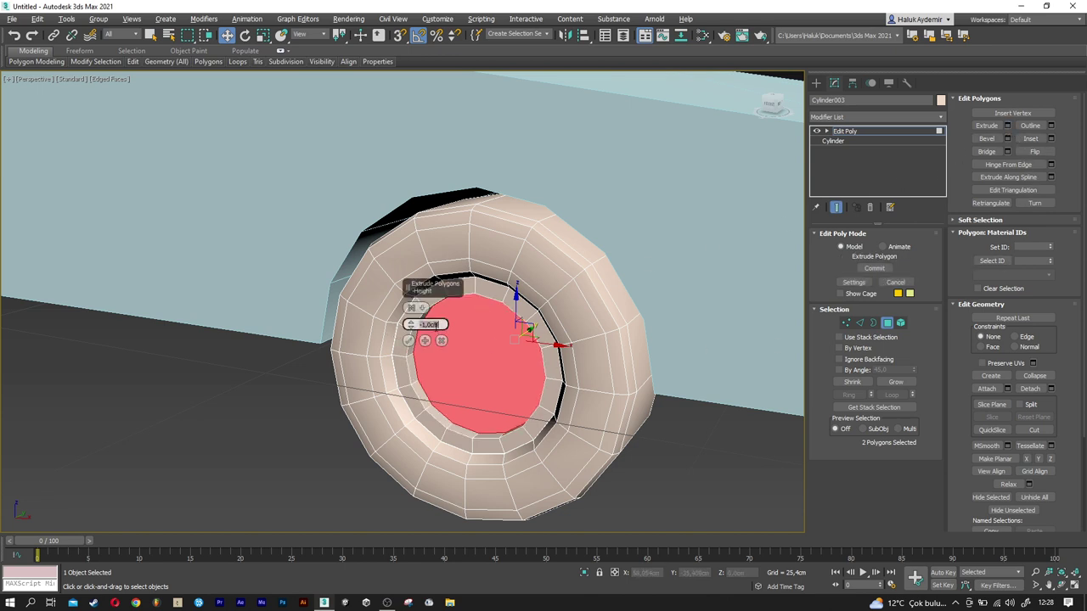
pyautogui.write('1')
pyautogui.press('Return')
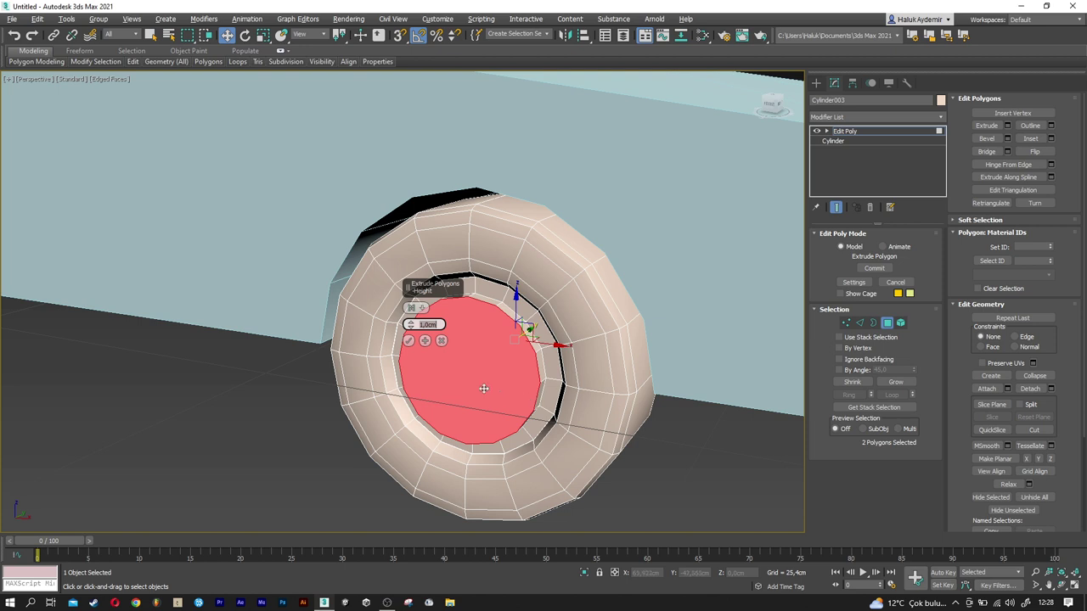
pyautogui.click(408, 341)
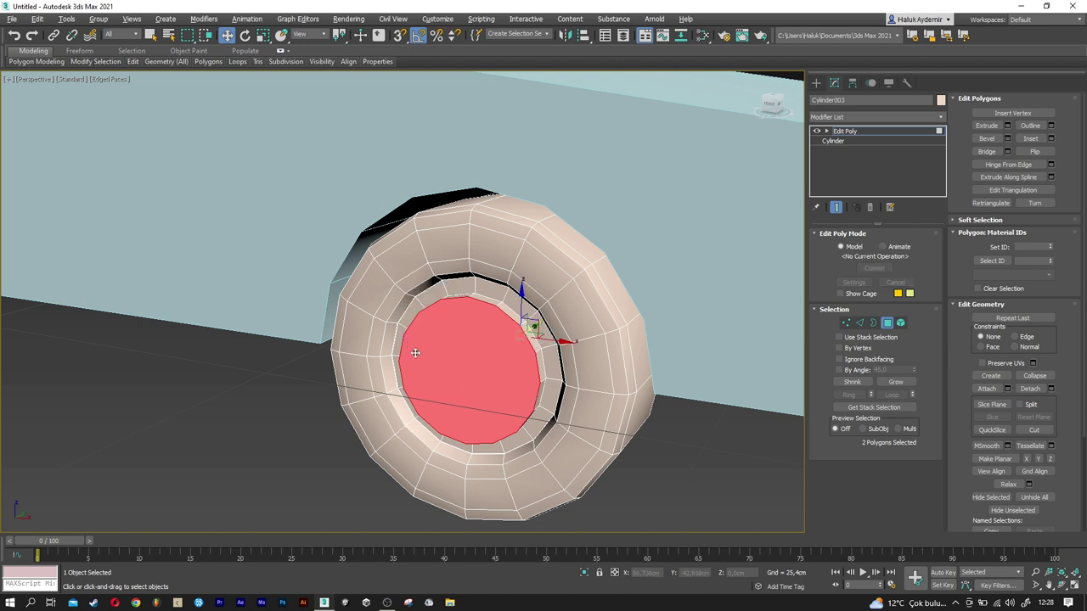
pyautogui.click(1051, 139)
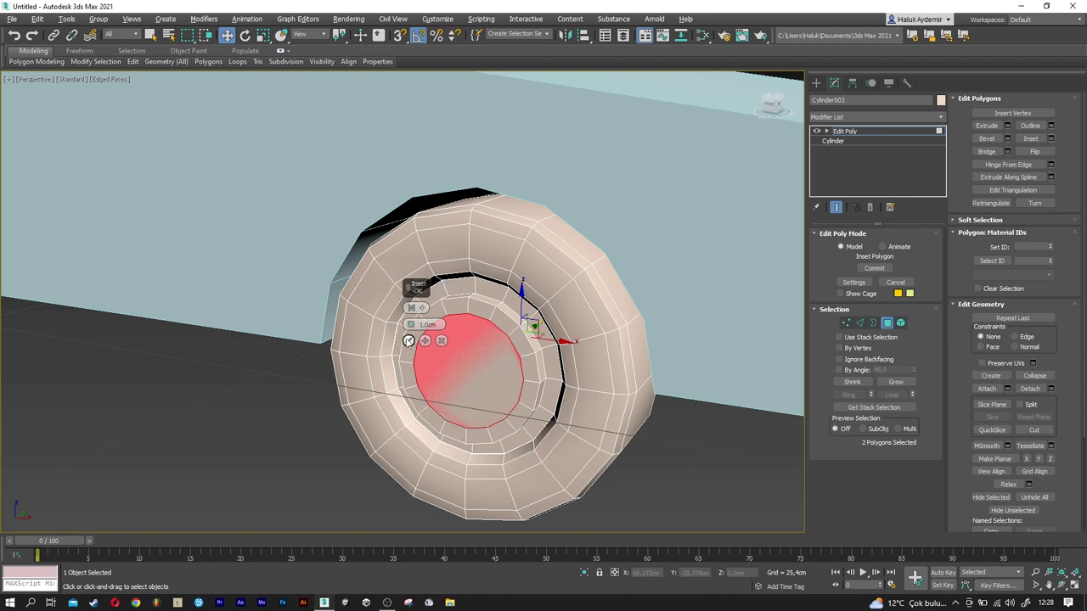
pyautogui.click(408, 340)
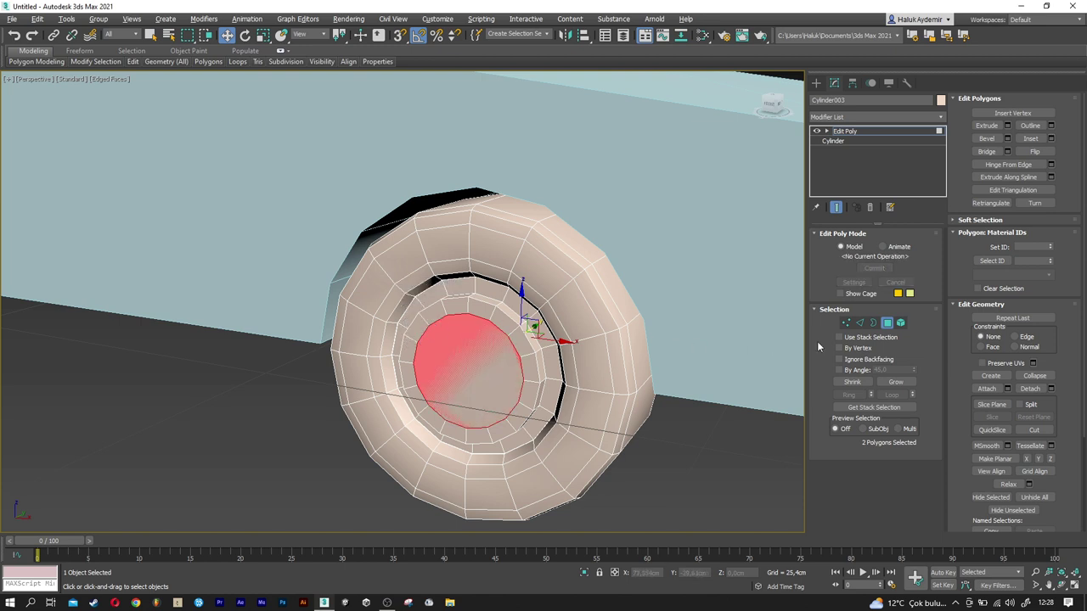
pyautogui.click(859, 324)
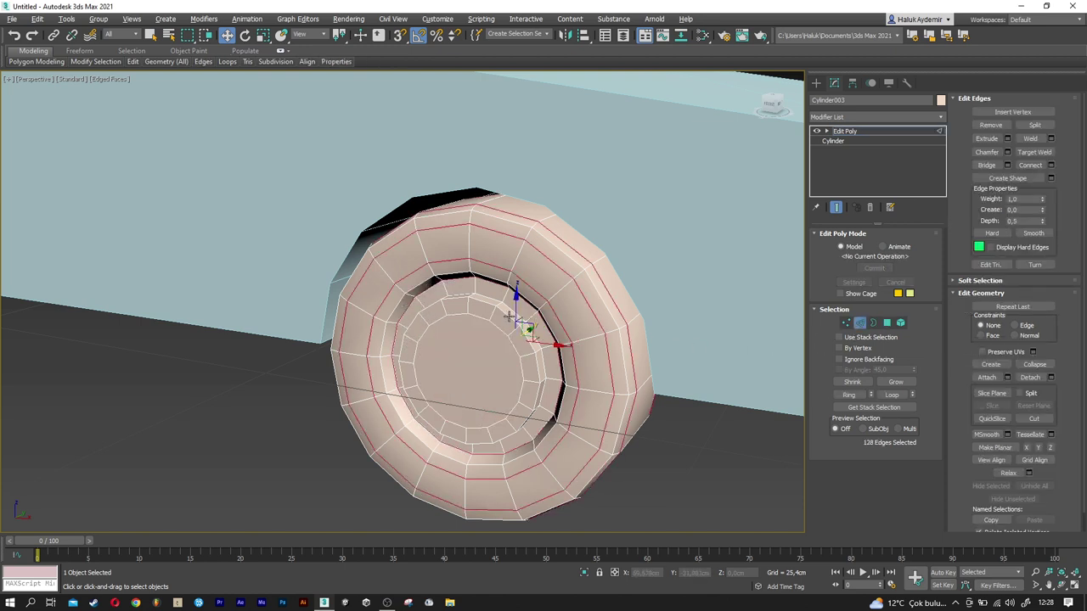
# Loop-select the hub cap's edge rings on both sides, 32 edges in total.
pyautogui.click(509, 318)
pyautogui.click(891, 395)
pyautogui.keyDown('alt'); pyautogui.moveTo(441, 339); pyautogui.dragTo(378, 347, button='middle'); pyautogui.keyUp('alt')
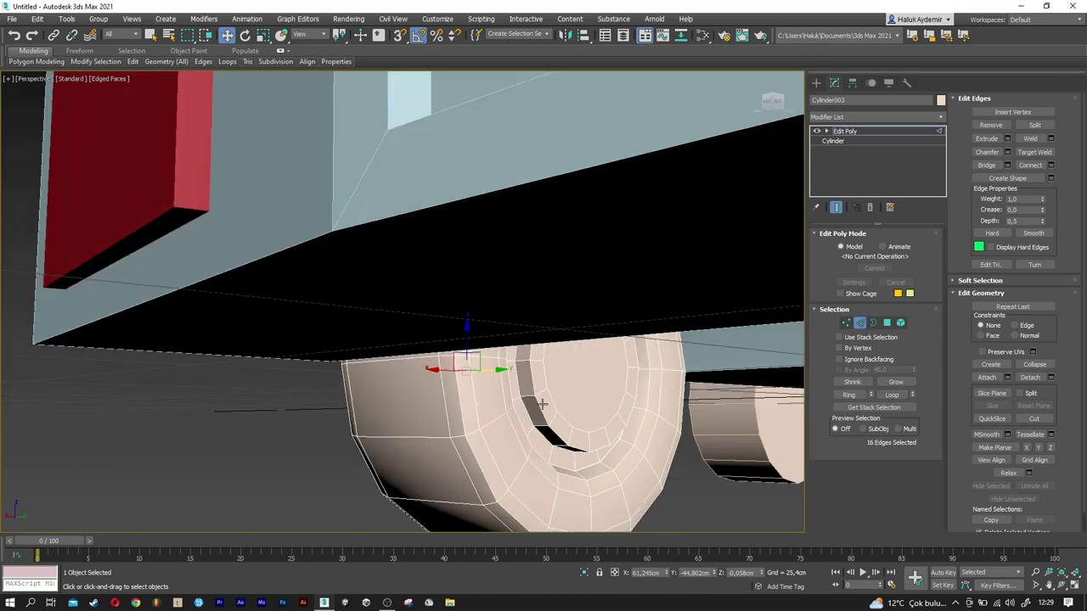
pyautogui.click(538, 406)
pyautogui.click(891, 395)
pyautogui.keyDown('alt'); pyautogui.moveTo(283, 372); pyautogui.dragTo(381, 388, button='middle'); pyautogui.keyUp('alt')
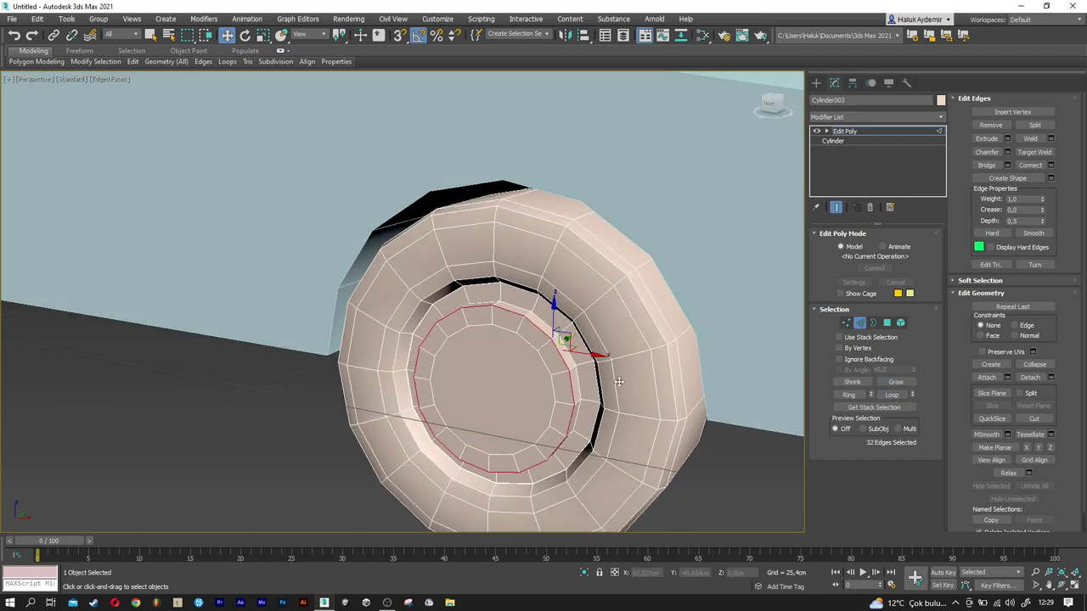
pyautogui.scroll(2, 592, 381)
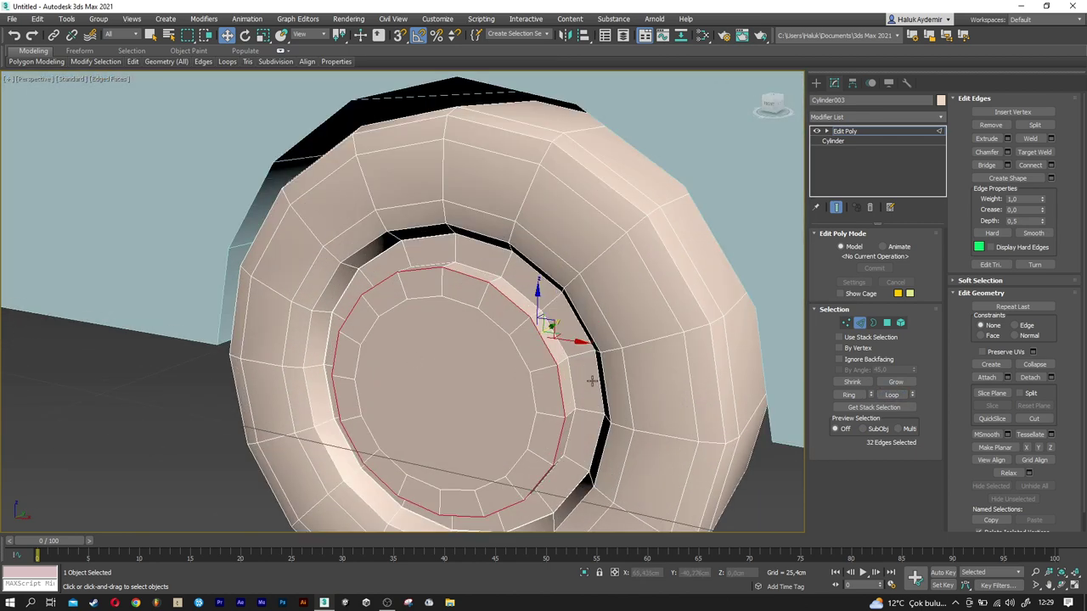
# Chamfer the hub loops by 0,5cm, exit Edge mode and deselect with the whole car in view.
pyautogui.click(1007, 152)
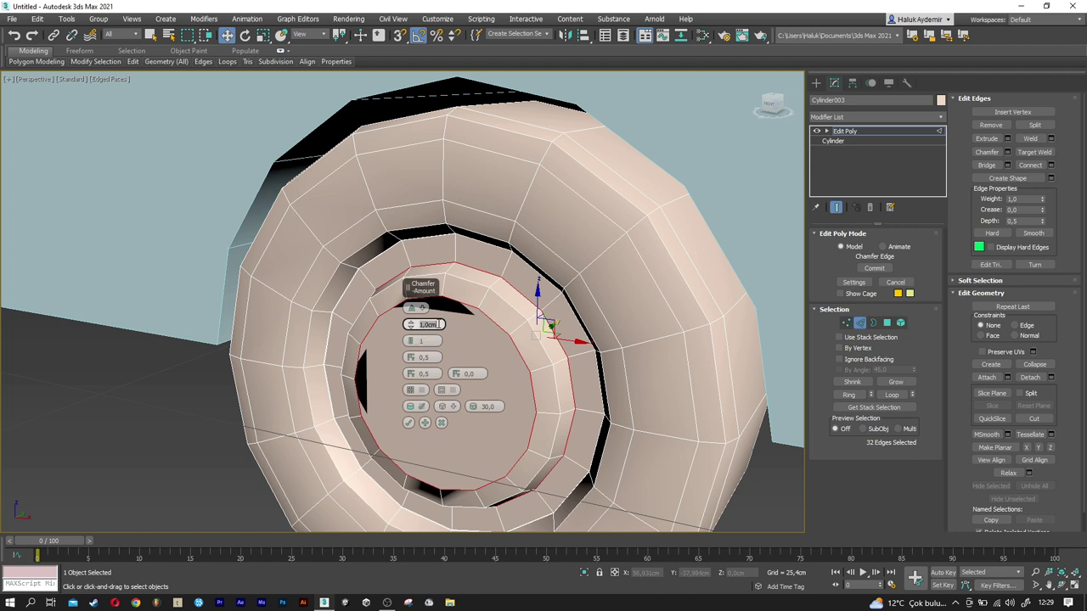
pyautogui.write('5')
pyautogui.press('Return')
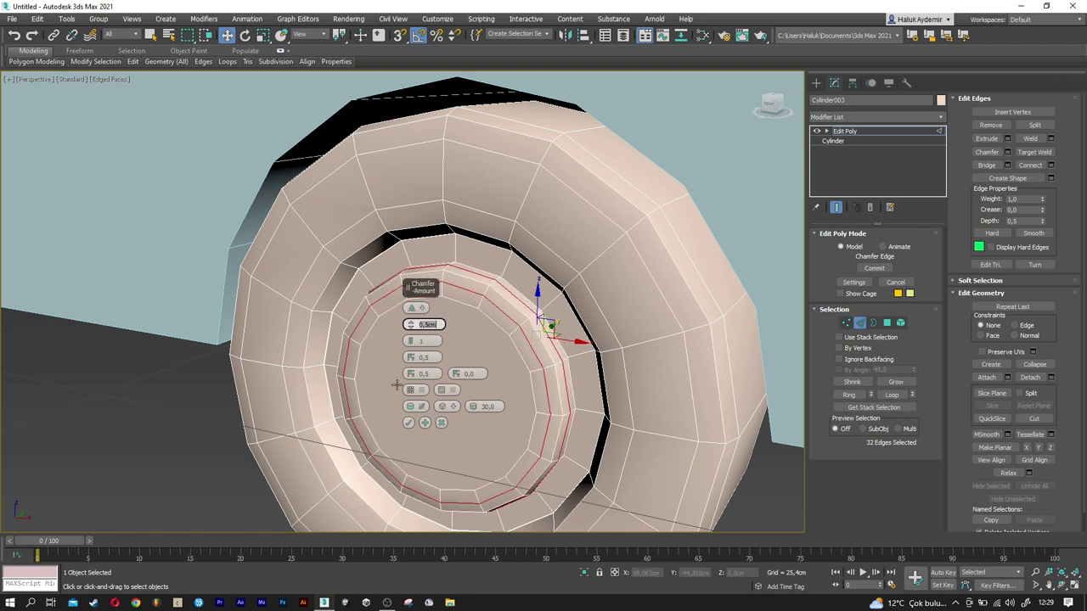
pyautogui.click(408, 423)
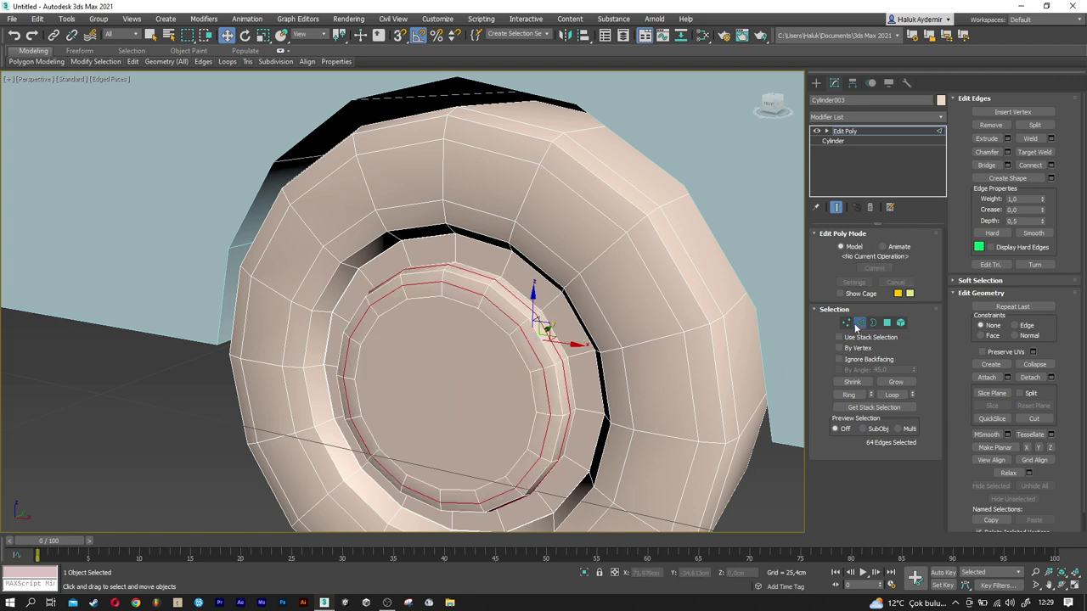
pyautogui.click(859, 323)
pyautogui.press('F4')
pyautogui.scroll(-10, 303, 474)
pyautogui.click(303, 473)
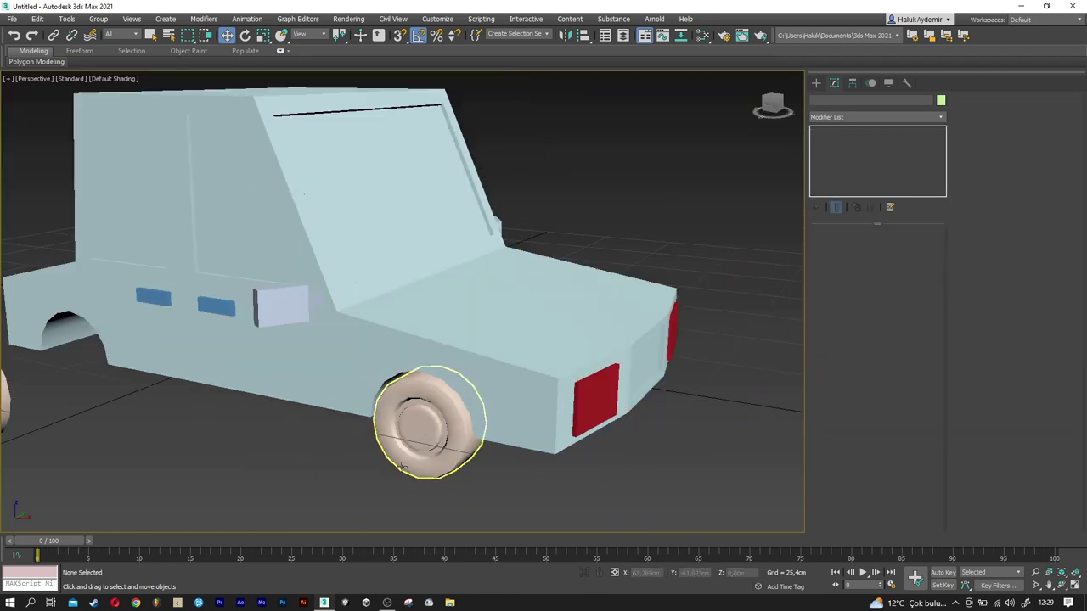
# Select the finished front wheel and frame the car in Front view.
pyautogui.scroll(-5, 402, 466)
pyautogui.keyDown('alt'); pyautogui.moveTo(402, 466); pyautogui.dragTo(502, 439, button='middle'); pyautogui.keyUp('alt')
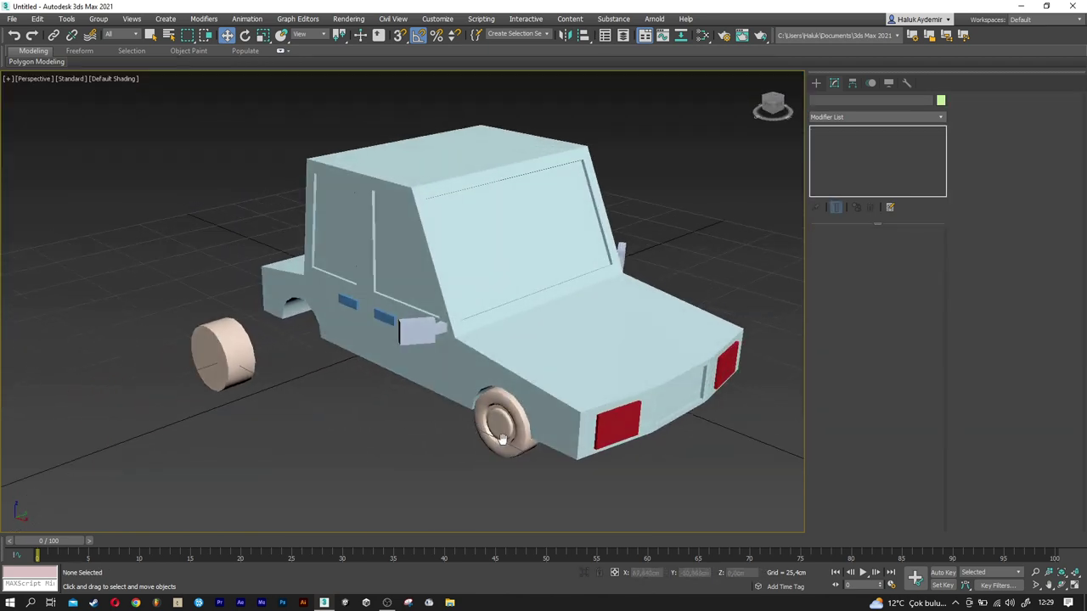
pyautogui.click(238, 371)
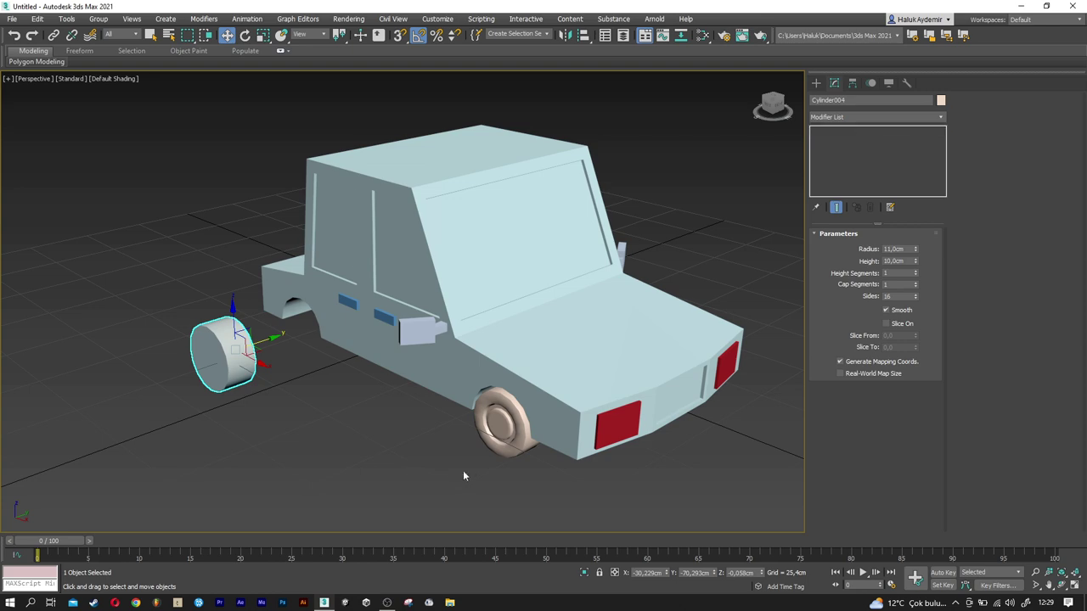
pyautogui.click(505, 423)
pyautogui.moveTo(509, 420)
pyautogui.keyDown('alt'); pyautogui.mouseDown(button='middle')
pyautogui.moveTo(555, 400)
pyautogui.moveTo(485, 425)
pyautogui.mouseUp(button='middle'); pyautogui.keyUp('alt')
pyautogui.press('f')
pyautogui.moveTo(310, 387)
pyautogui.mouseDown(button='middle')
pyautogui.moveTo(516, 402)
pyautogui.moveTo(653, 386)
pyautogui.mouseUp(button='middle')
# Shift-drag a copy of the wheel into the rear arch, nudge it into place, and select both wheels.
pyautogui.keyDown('shift'); pyautogui.moveTo(660, 376); pyautogui.dragTo(253, 382); pyautogui.keyUp('shift')
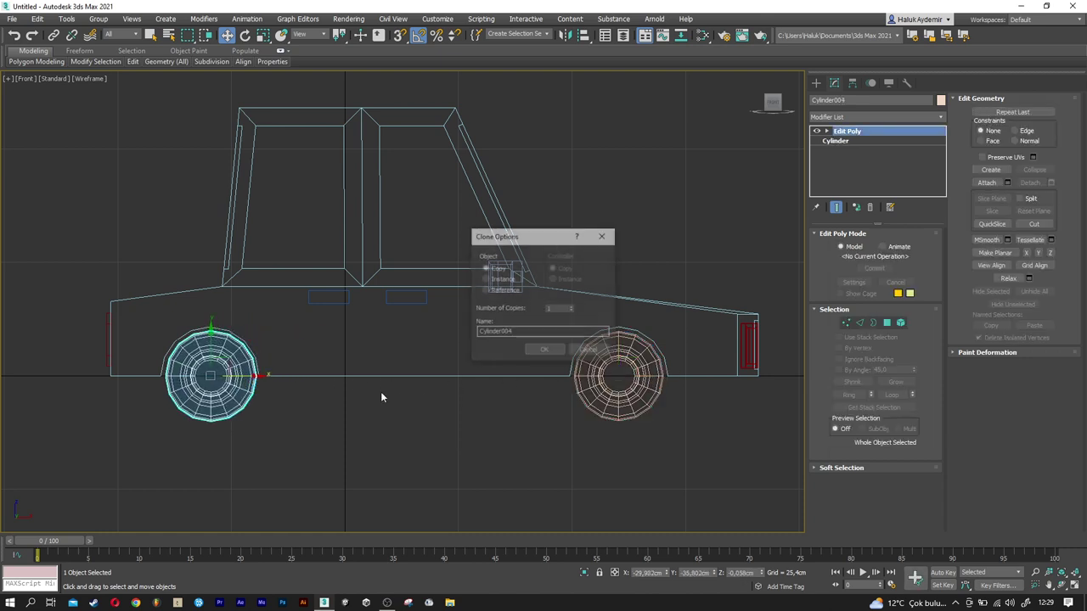
pyautogui.click(542, 350)
pyautogui.scroll(3, 170, 373)
pyautogui.scroll(3, 178, 371)
pyautogui.moveTo(317, 389); pyautogui.dragTo(313, 389)
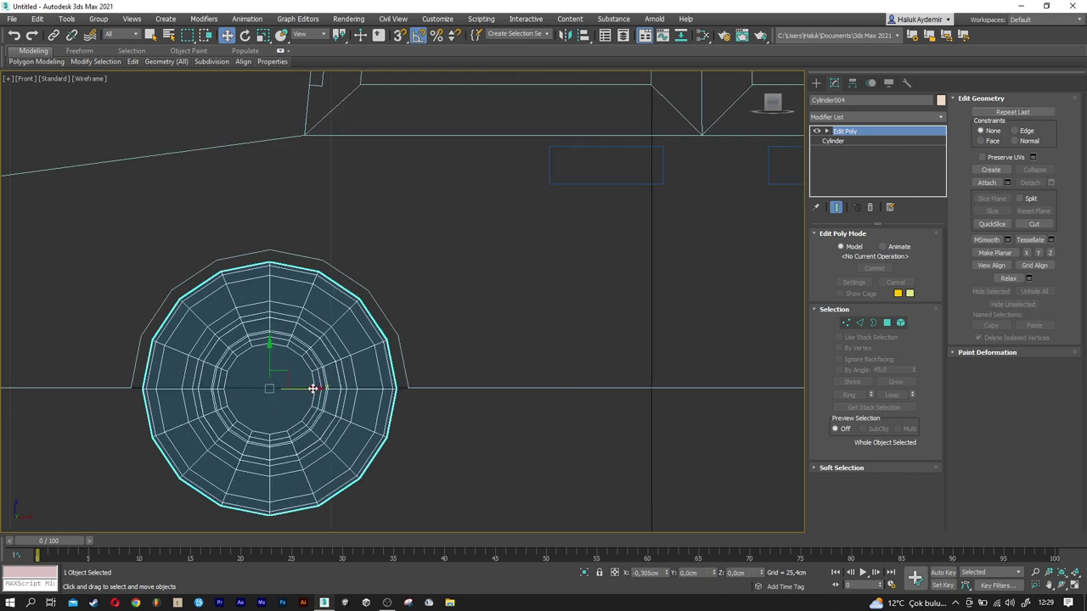
pyautogui.scroll(-3, 313, 389)
pyautogui.scroll(-2, 407, 405)
pyautogui.scroll(-1, 501, 450)
pyautogui.keyDown('ctrl'); pyautogui.moveTo(643, 428); pyautogui.dragTo(643, 427); pyautogui.keyUp('ctrl')
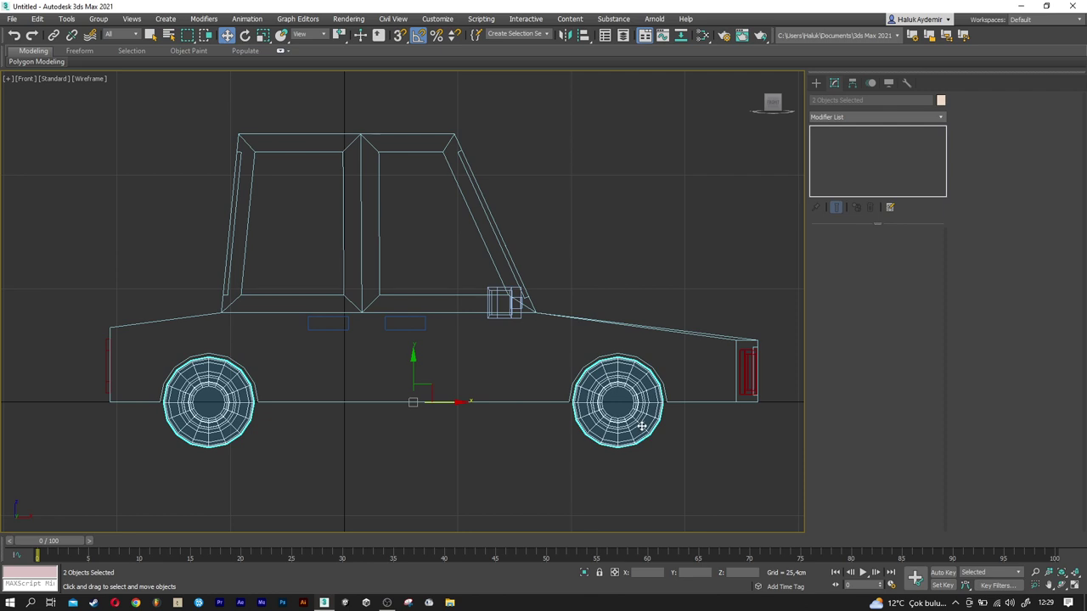
# In Left view, Shift-drag copies of both wheels to the car's opposite side.
pyautogui.press('l')
pyautogui.scroll(5, 433, 299)
pyautogui.scroll(2, 479, 330)
pyautogui.scroll(3, 556, 341)
pyautogui.keyDown('shift'); pyautogui.moveTo(717, 392); pyautogui.dragTo(249, 411); pyautogui.keyUp('shift')
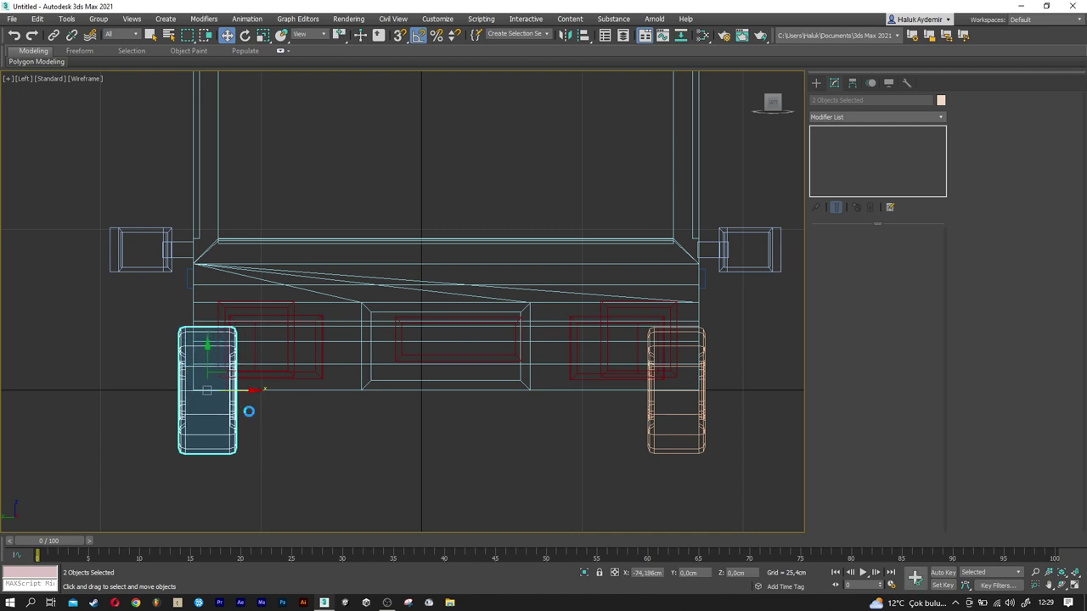
pyautogui.click(544, 351)
# Nudge the copied wheels vertically into their arches and return to Perspective view.
pyautogui.moveTo(711, 423); pyautogui.dragTo(704, 395)
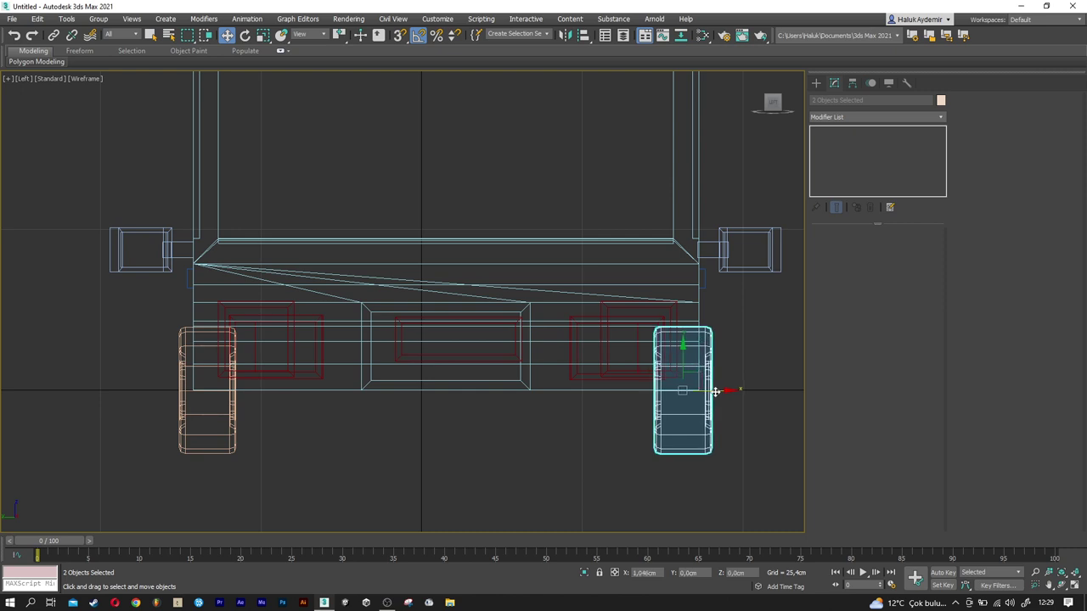
pyautogui.scroll(3, 705, 338)
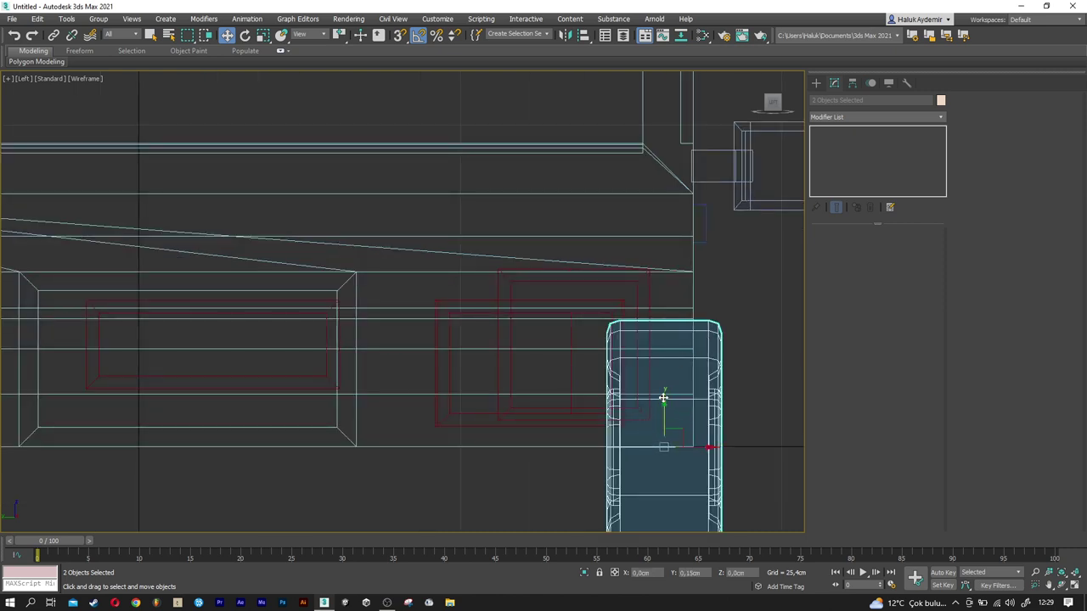
pyautogui.moveTo(663, 397); pyautogui.dragTo(252, 405)
pyautogui.moveTo(252, 405)
pyautogui.mouseDown(button='middle')
pyautogui.moveTo(276, 396)
pyautogui.moveTo(392, 411)
pyautogui.mouseUp(button='middle')
pyautogui.moveTo(413, 510); pyautogui.dragTo(157, 425)
pyautogui.moveTo(313, 359)
pyautogui.mouseDown()
pyautogui.moveTo(312, 276)
pyautogui.moveTo(312, 360)
pyautogui.mouseUp()
pyautogui.scroll(-3, 346, 405)
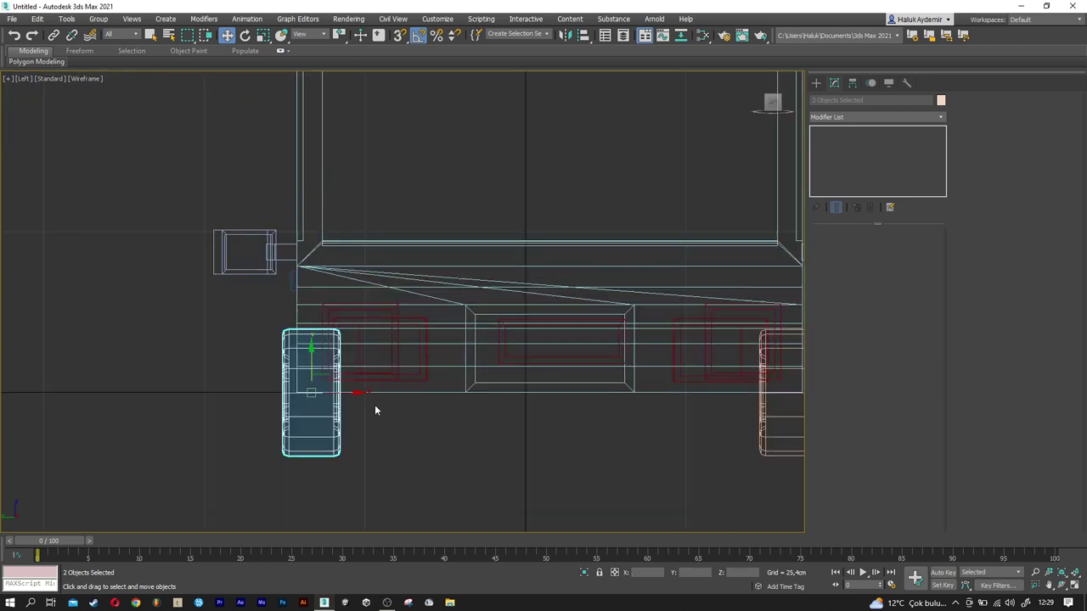
pyautogui.scroll(-3, 345, 405)
pyautogui.press('p')
pyautogui.moveTo(360, 432)
pyautogui.keyDown('alt'); pyautogui.mouseDown(button='middle')
pyautogui.moveTo(342, 463)
pyautogui.moveTo(384, 434)
pyautogui.mouseUp(button='middle'); pyautogui.keyUp('alt')
pyautogui.click(384, 434)
pyautogui.scroll(-2, 384, 434)
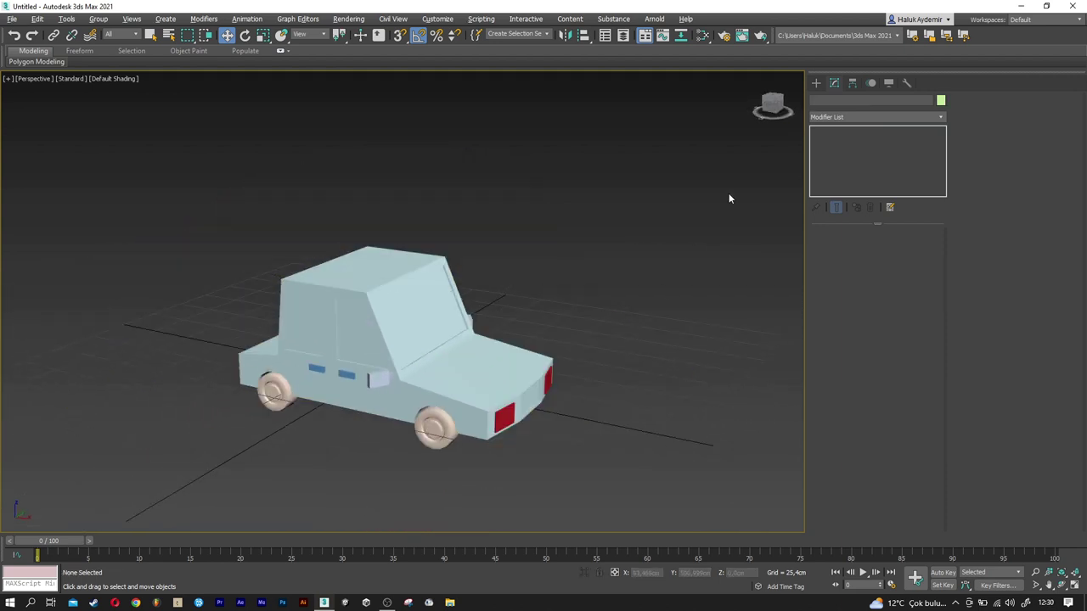
# Draw a flat Standard Primitives box under the car's front end.
pyautogui.click(813, 83)
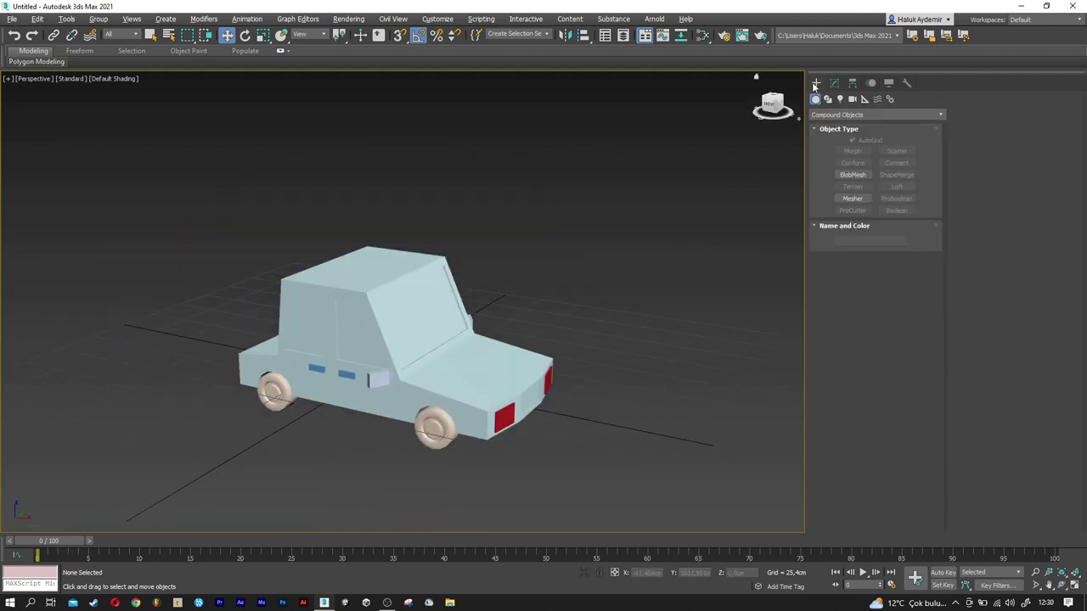
pyautogui.click(849, 119)
pyautogui.click(843, 128)
pyautogui.click(851, 150)
pyautogui.moveTo(509, 390)
pyautogui.keyDown('alt'); pyautogui.mouseDown(button='middle')
pyautogui.moveTo(437, 436)
pyautogui.moveTo(450, 435)
pyautogui.mouseUp(button='middle'); pyautogui.keyUp('alt')
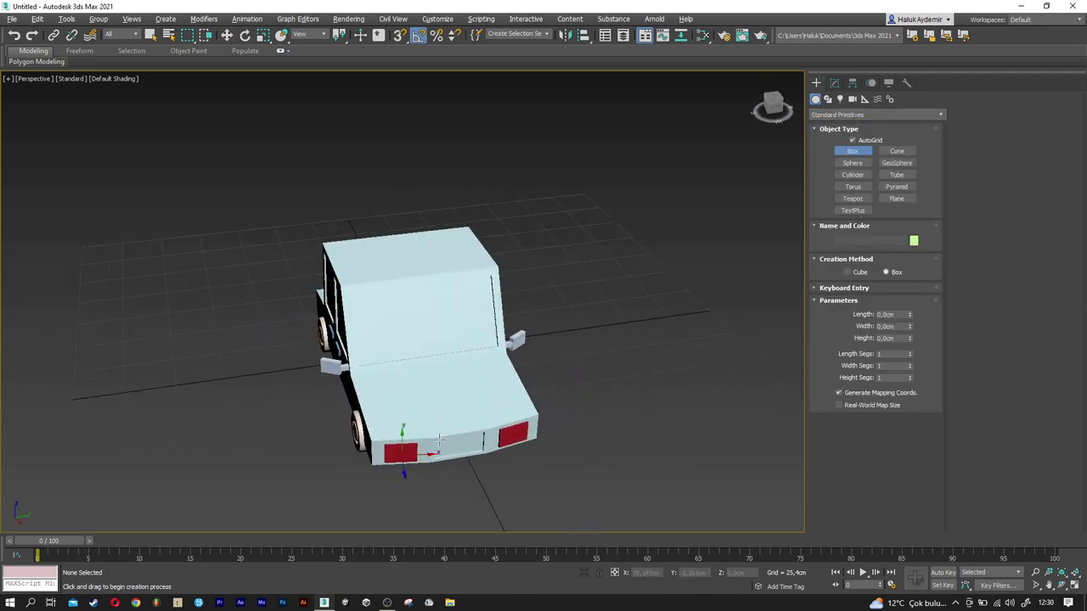
pyautogui.moveTo(376, 477); pyautogui.dragTo(518, 412)
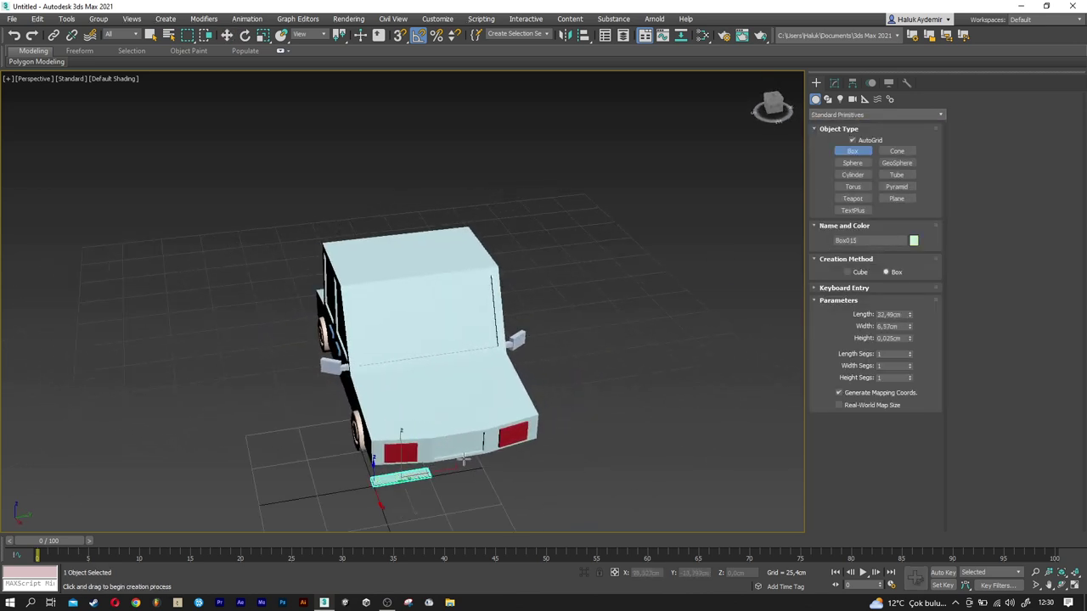
pyautogui.click(518, 400)
# Size the box to 85 cm length, 40 cm width and a thin height.
pyautogui.keyDown('alt'); pyautogui.moveTo(514, 403); pyautogui.dragTo(463, 466, button='middle'); pyautogui.keyUp('alt')
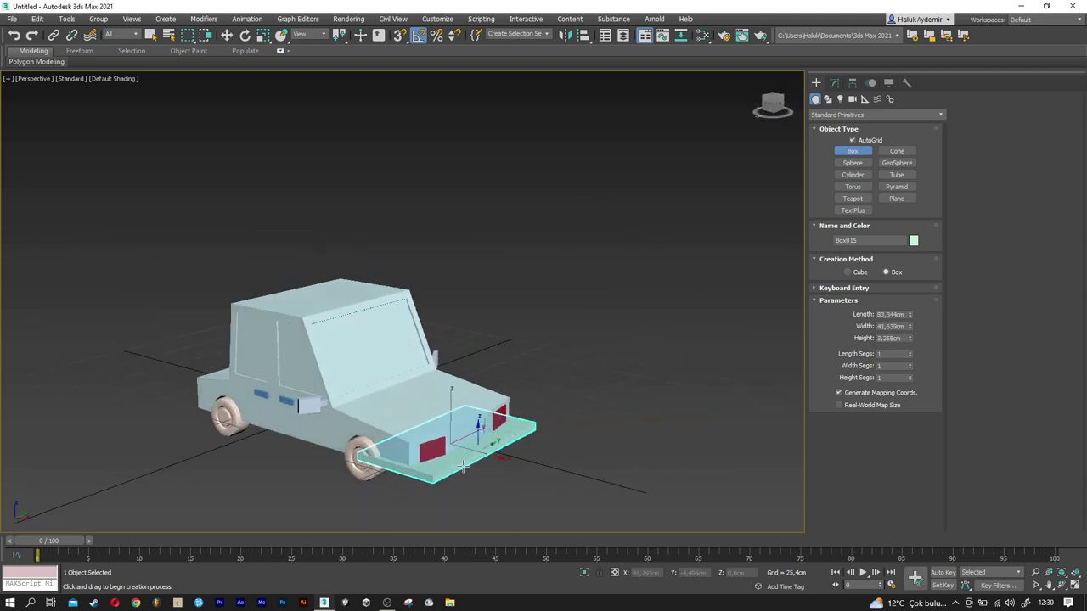
pyautogui.scroll(5, 463, 465)
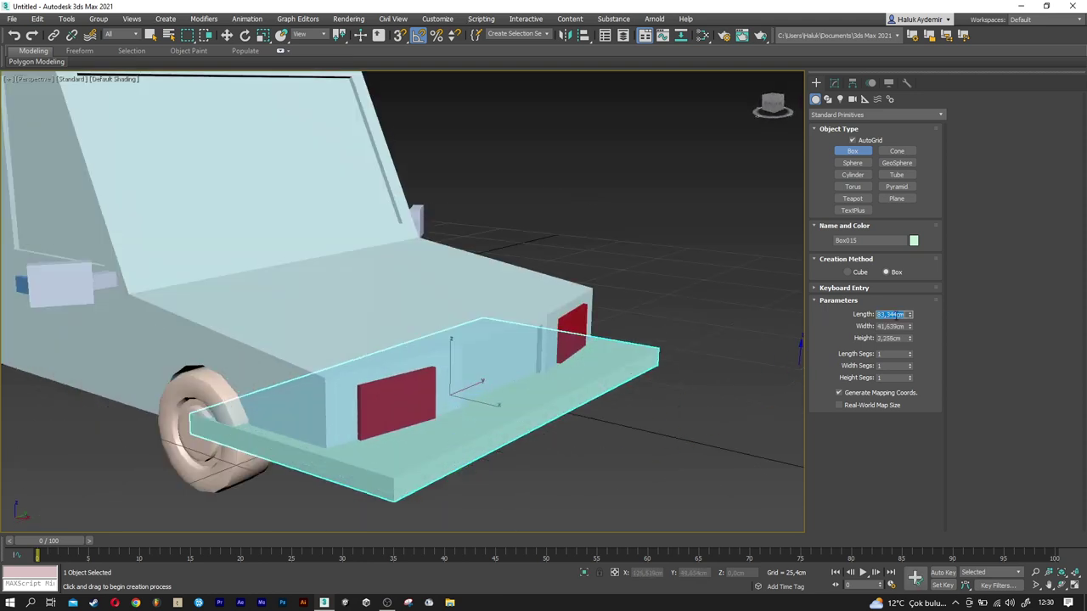
pyautogui.write('85')
pyautogui.press('Return')
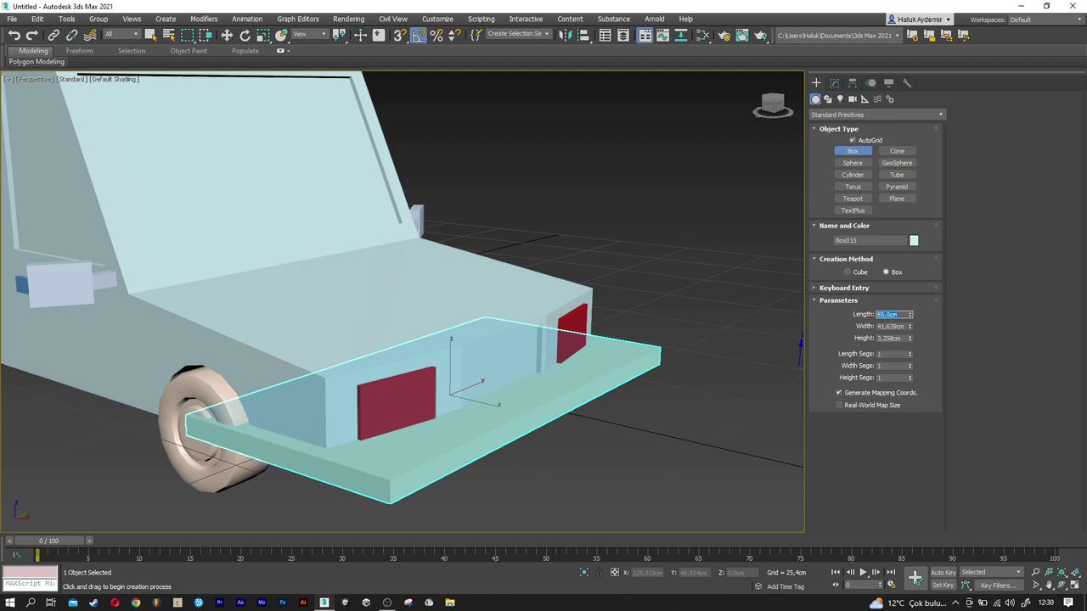
pyautogui.write('40')
pyautogui.press('Tab')
pyautogui.write('5')
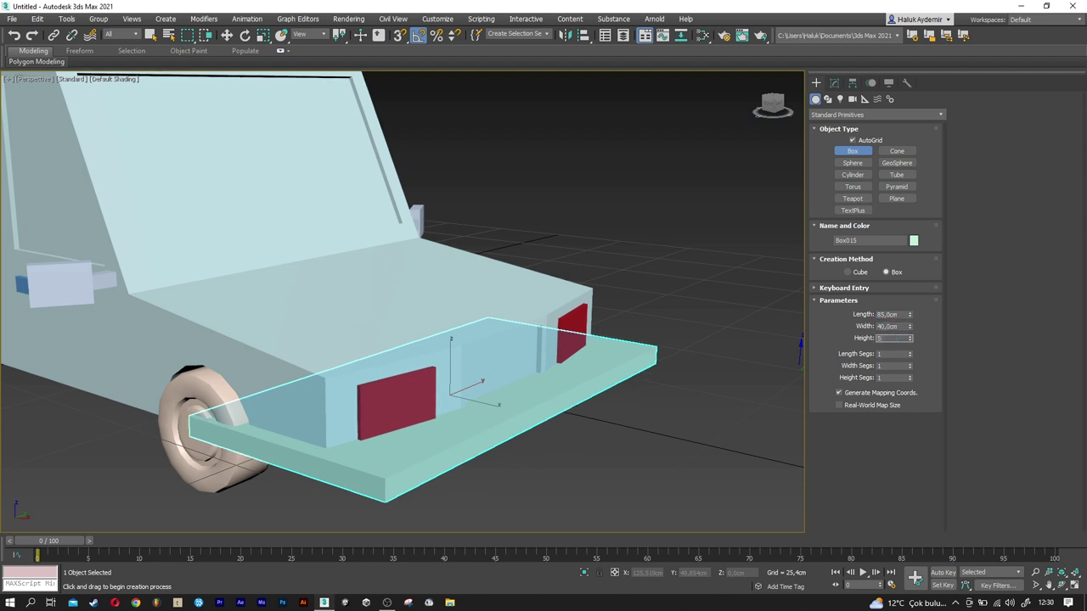
pyautogui.press('Return')
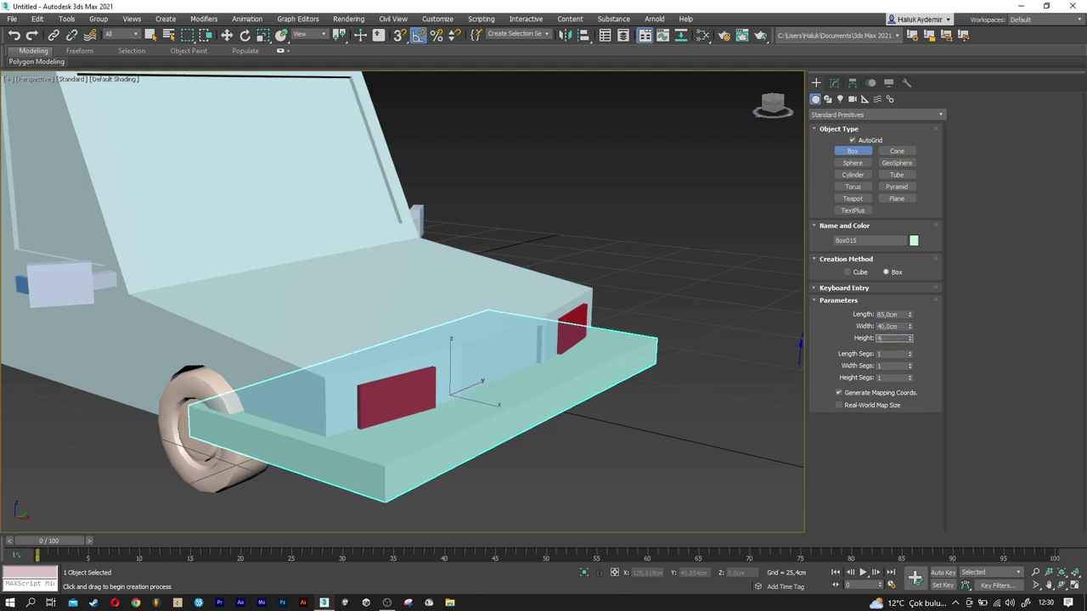
# Lower the plate below the car body and align its end flush with the front face in Front view.
pyautogui.keyDown('alt'); pyautogui.moveTo(388, 399); pyautogui.dragTo(490, 341, button='middle'); pyautogui.keyUp('alt')
pyautogui.press('w')
pyautogui.moveTo(489, 341); pyautogui.dragTo(489, 360)
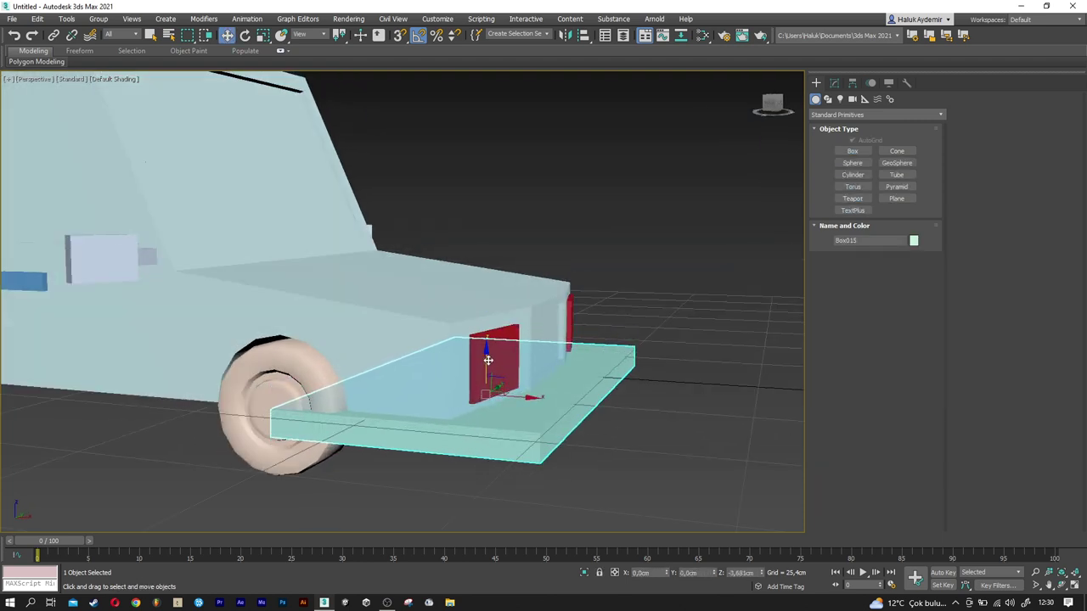
pyautogui.press('f')
pyautogui.scroll(5, 730, 402)
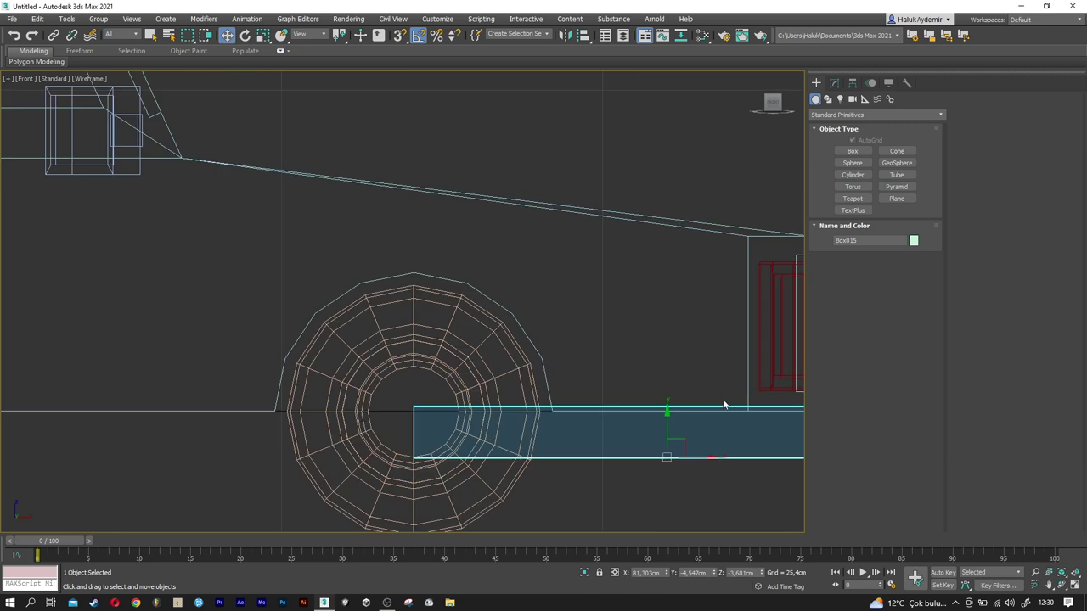
pyautogui.moveTo(730, 402); pyautogui.dragTo(592, 413, button='middle')
pyautogui.moveTo(527, 438); pyautogui.dragTo(530, 440)
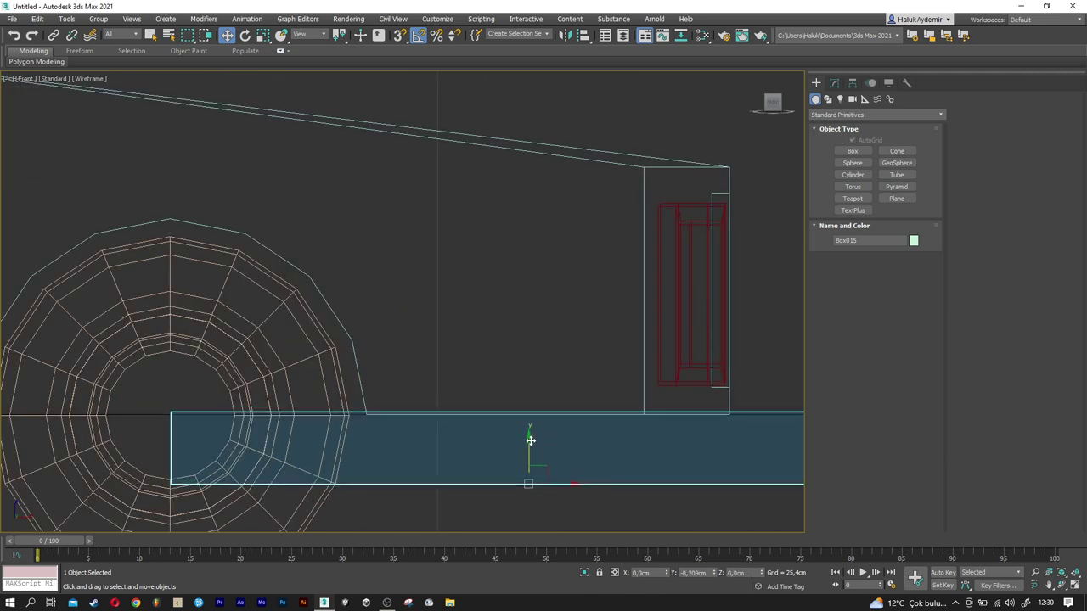
pyautogui.moveTo(546, 441); pyautogui.dragTo(397, 434, button='middle')
pyautogui.scroll(-2, 433, 436)
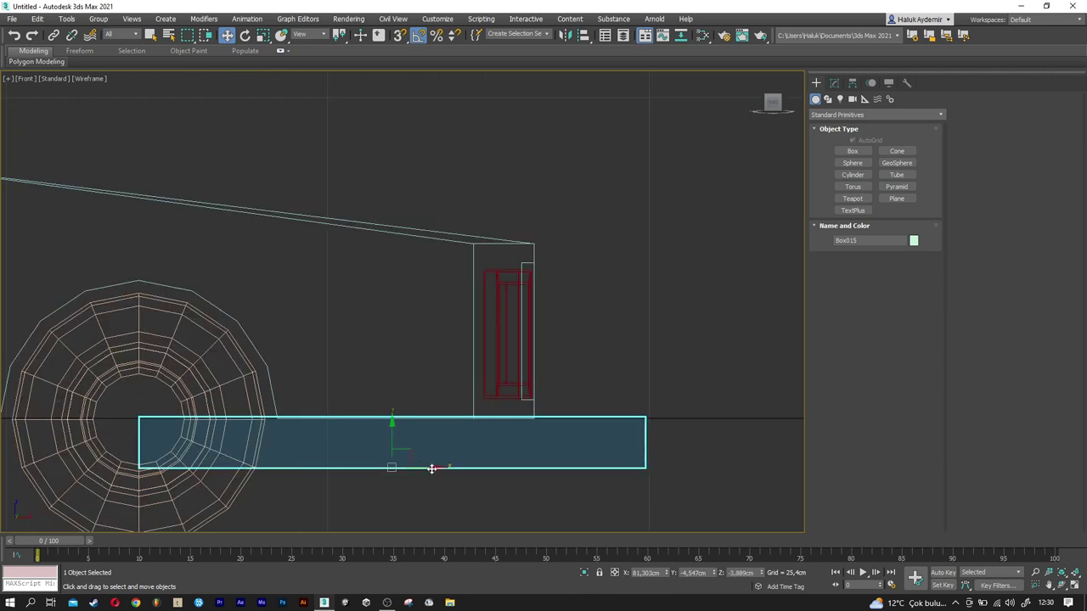
pyautogui.moveTo(432, 468); pyautogui.dragTo(328, 473)
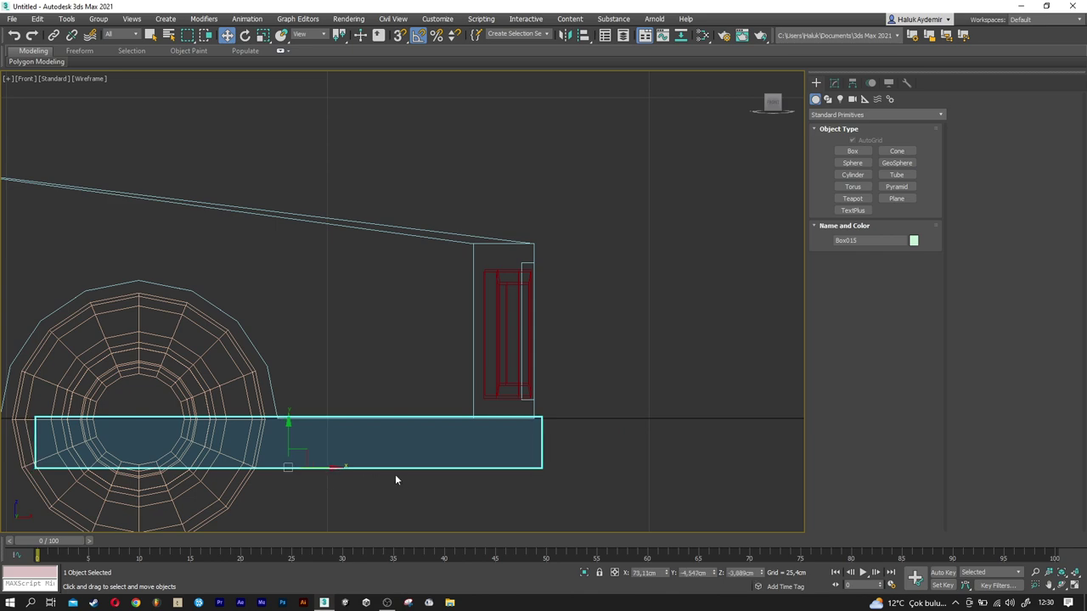
pyautogui.press('p')
pyautogui.keyDown('alt'); pyautogui.moveTo(440, 434); pyautogui.dragTo(384, 463, button='middle'); pyautogui.keyUp('alt')
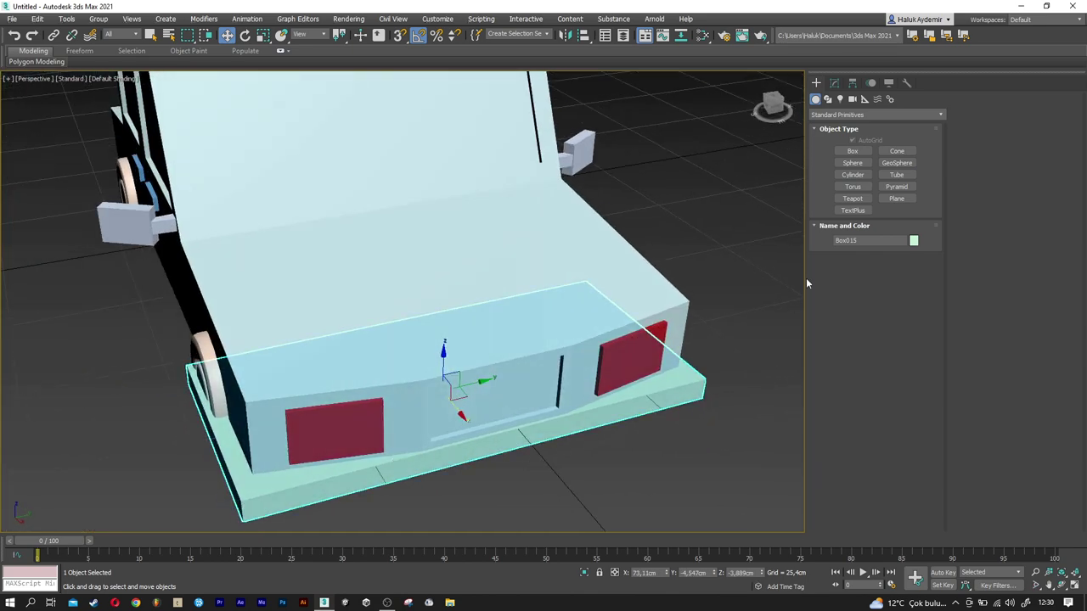
pyautogui.click(834, 83)
# Add an Edit Poly modifier to the plate and enter Vertex mode.
pyautogui.click(839, 115)
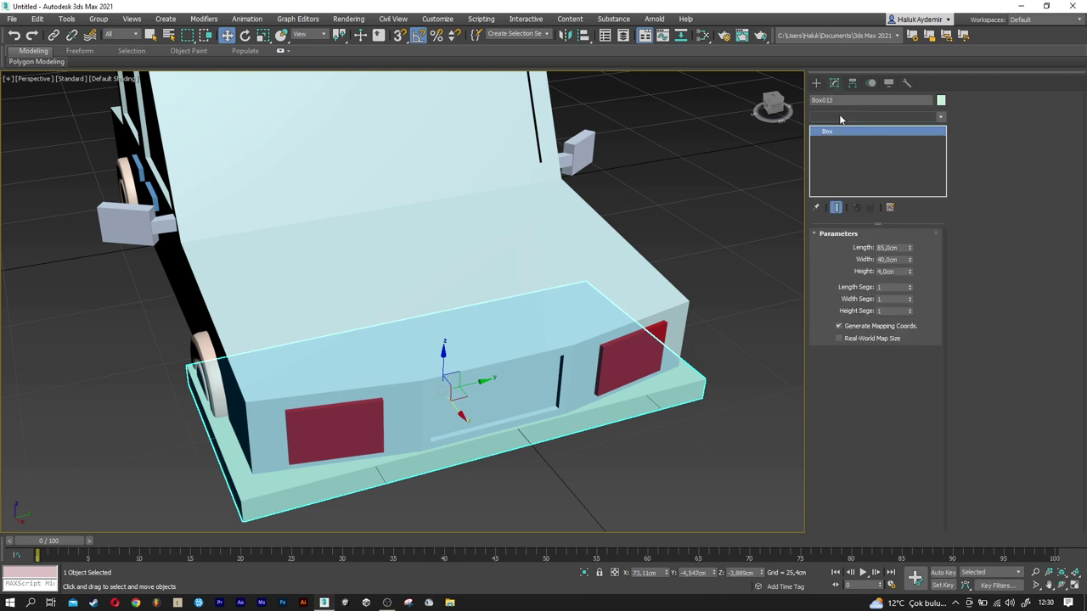
pyautogui.write('esh')
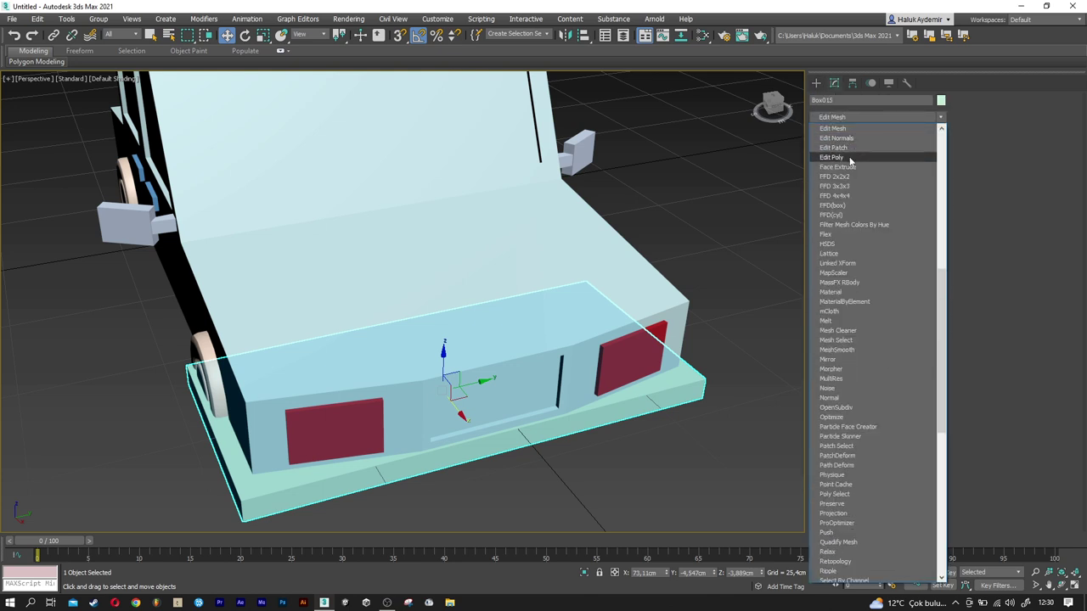
pyautogui.click(849, 157)
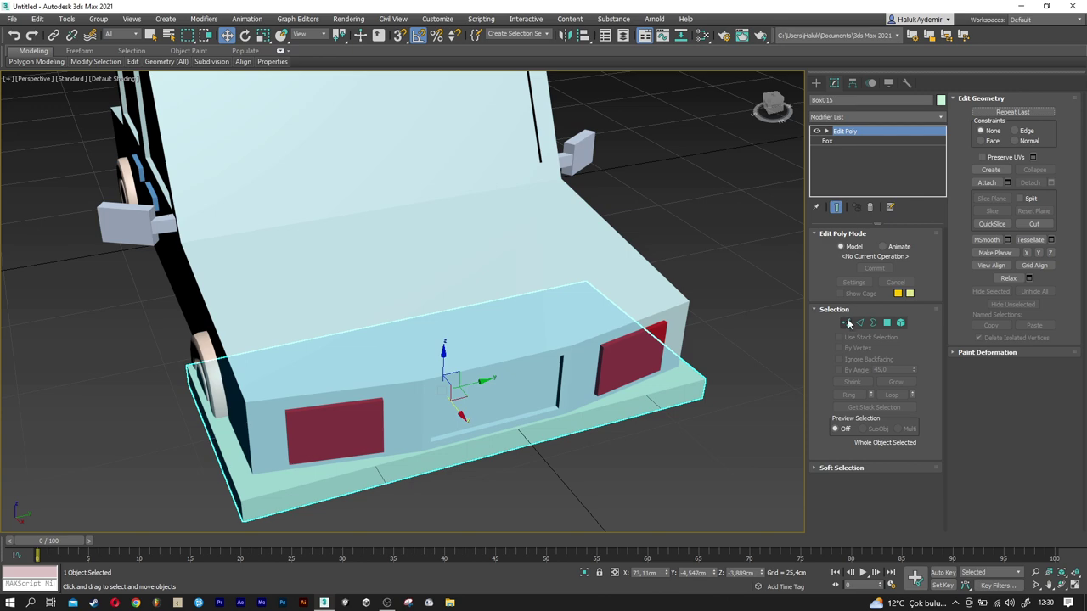
pyautogui.click(848, 325)
# Slide the plate's side vertices along Y and select its front-right corner vertices.
pyautogui.keyDown('alt'); pyautogui.moveTo(391, 339); pyautogui.dragTo(189, 456, button='middle'); pyautogui.keyUp('alt')
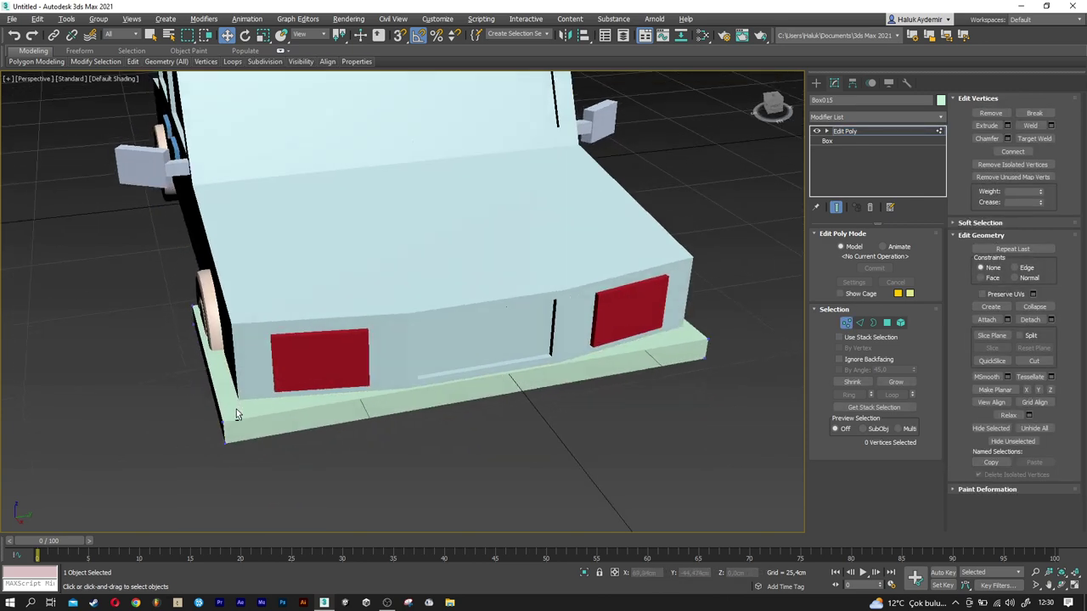
pyautogui.moveTo(236, 297); pyautogui.dragTo(234, 296)
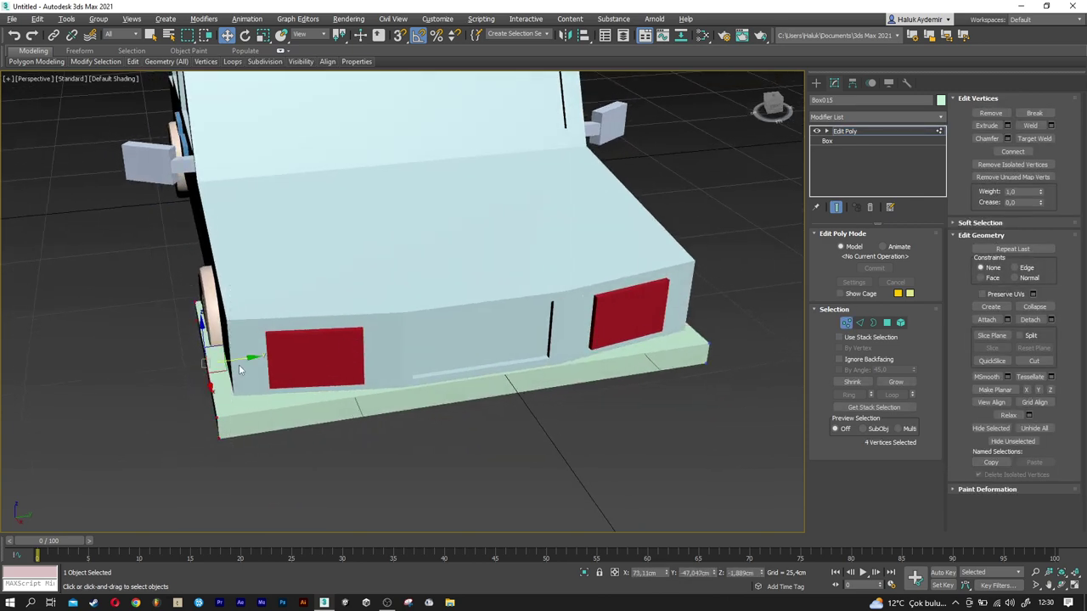
pyautogui.scroll(3, 238, 364)
pyautogui.moveTo(240, 361); pyautogui.dragTo(240, 359)
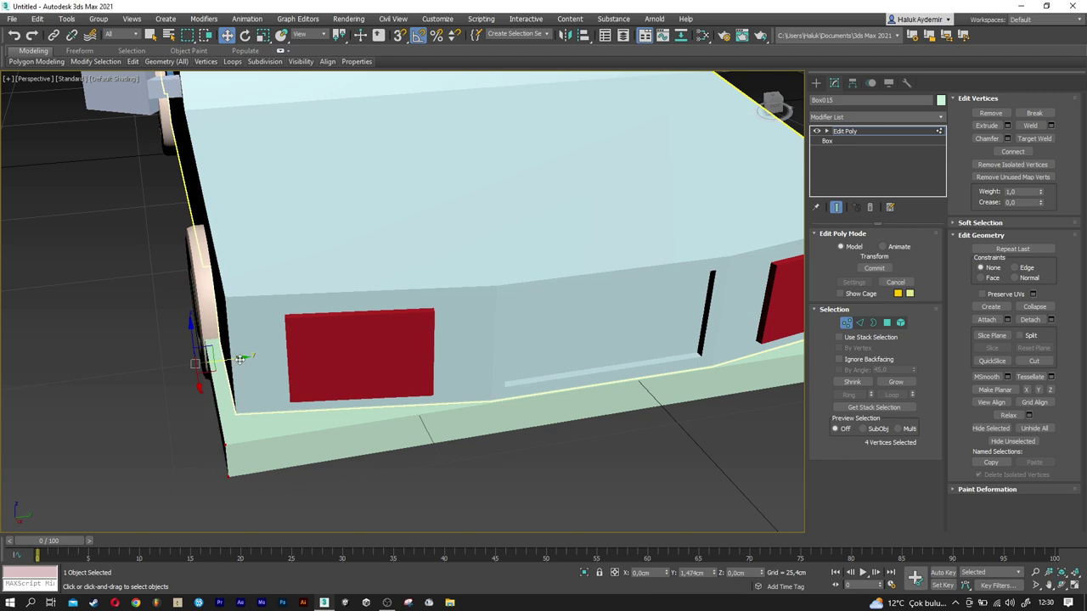
pyautogui.moveTo(240, 359)
pyautogui.keyDown('alt'); pyautogui.mouseDown(button='middle')
pyautogui.moveTo(502, 393)
pyautogui.moveTo(591, 457)
pyautogui.mouseUp(button='middle'); pyautogui.keyUp('alt')
pyautogui.moveTo(608, 499); pyautogui.dragTo(462, 246)
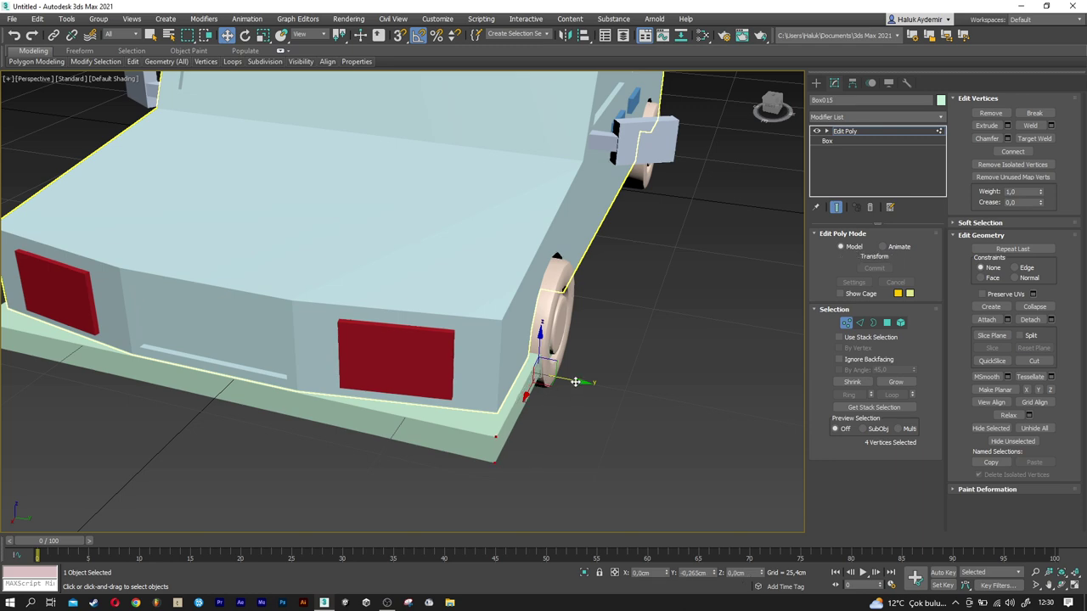
pyautogui.moveTo(577, 382)
pyautogui.keyDown('alt'); pyautogui.mouseDown(button='middle')
pyautogui.moveTo(434, 383)
pyautogui.moveTo(493, 386)
pyautogui.moveTo(449, 387)
pyautogui.moveTo(482, 407)
pyautogui.moveTo(480, 435)
pyautogui.moveTo(555, 436)
pyautogui.moveTo(531, 389)
pyautogui.mouseUp(button='middle'); pyautogui.keyUp('alt')
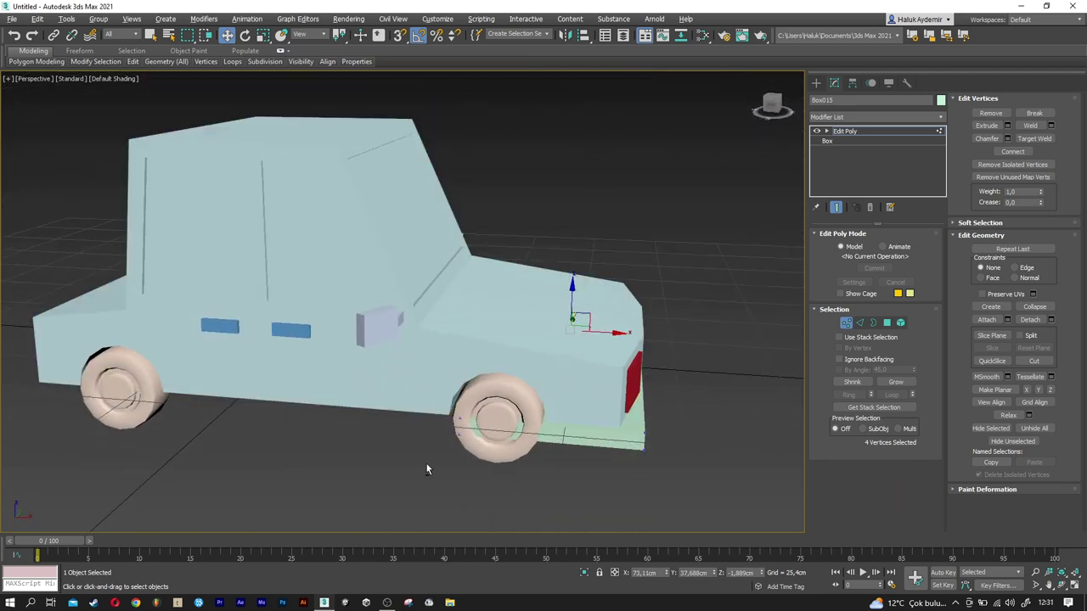
# In wireframe Front view, move the plate's rear end out from under the front wheel.
pyautogui.press('f')
pyautogui.moveTo(456, 441); pyautogui.dragTo(572, 528)
pyautogui.scroll(5, 545, 335)
pyautogui.press('F3')
pyautogui.moveTo(227, 417)
pyautogui.mouseDown(button='middle')
pyautogui.moveTo(346, 371)
pyautogui.moveTo(411, 366)
pyautogui.mouseUp(button='middle')
pyautogui.scroll(2, 344, 326)
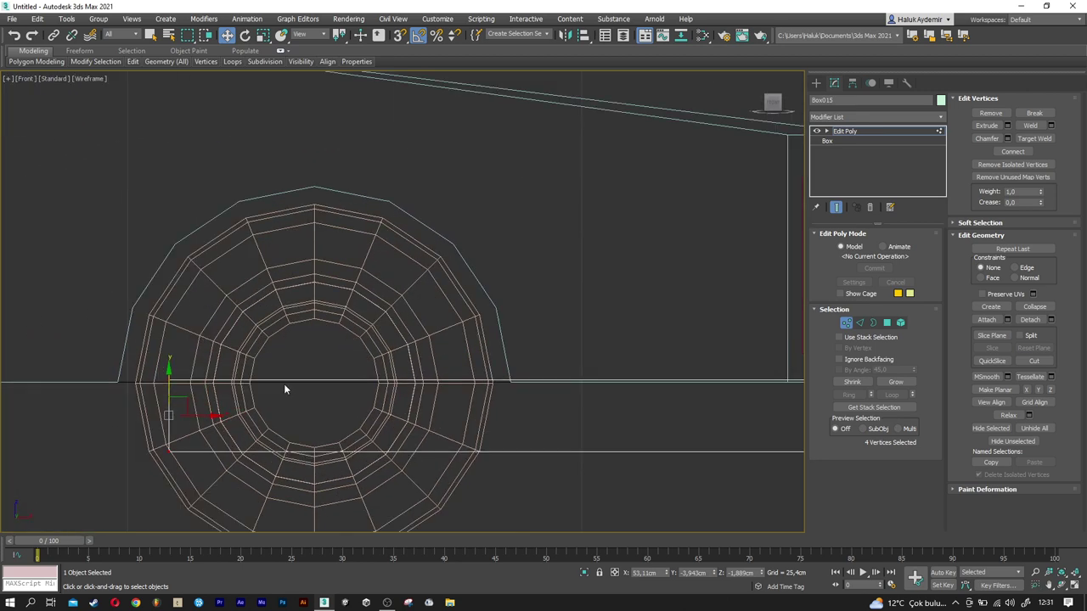
pyautogui.moveTo(208, 416); pyautogui.dragTo(545, 409)
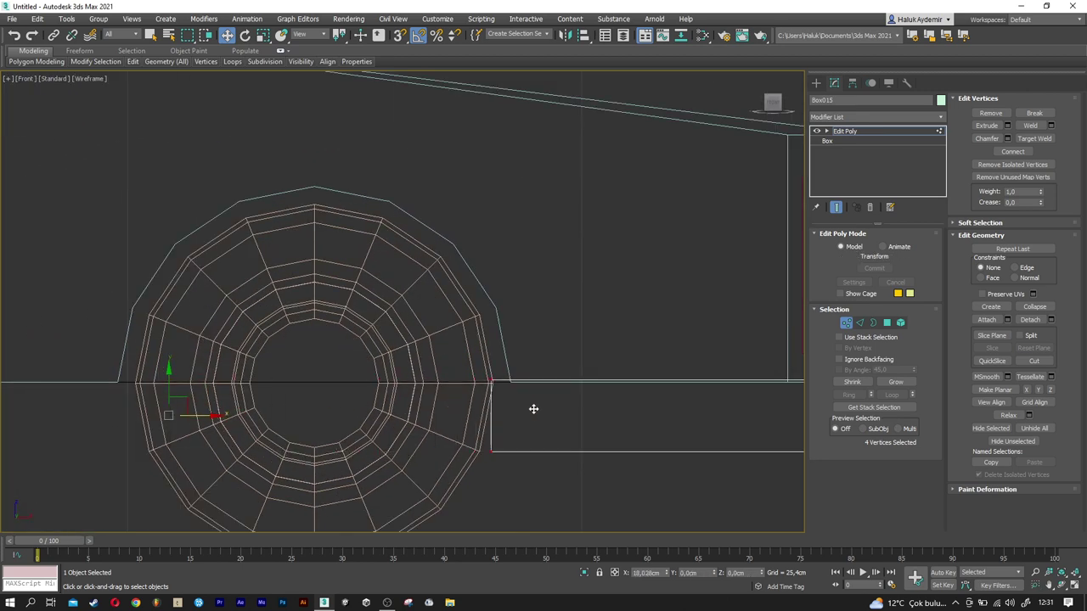
# Extend the plate's front-end vertices slightly further, then exit Vertex mode and review in perspective.
pyautogui.moveTo(550, 408); pyautogui.dragTo(552, 412)
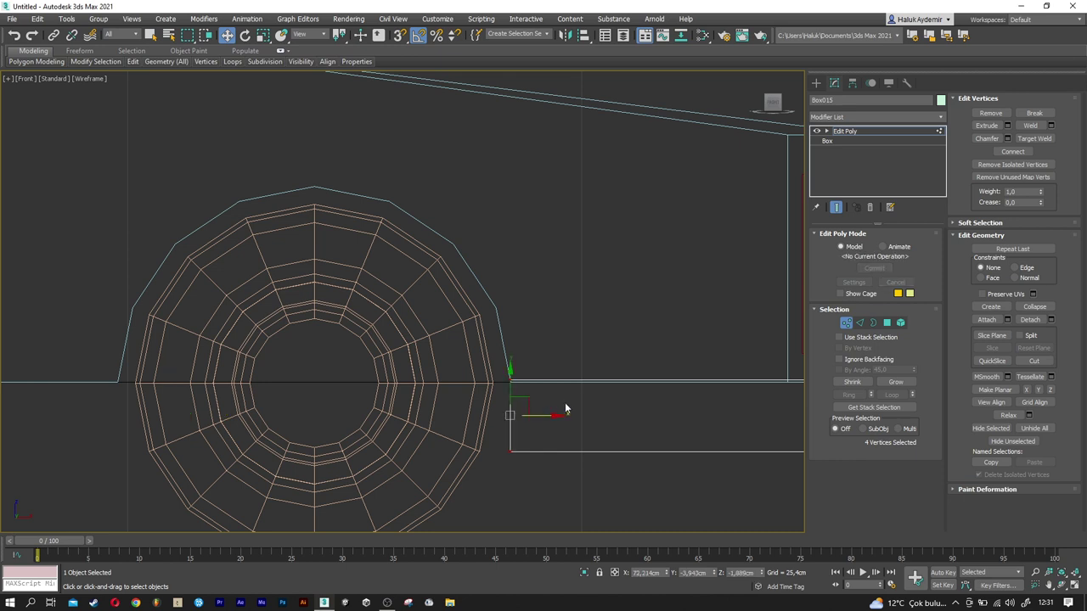
pyautogui.moveTo(553, 413); pyautogui.dragTo(364, 399, button='middle')
pyautogui.moveTo(762, 467); pyautogui.dragTo(594, 463, button='middle')
pyautogui.moveTo(592, 469); pyautogui.dragTo(467, 304)
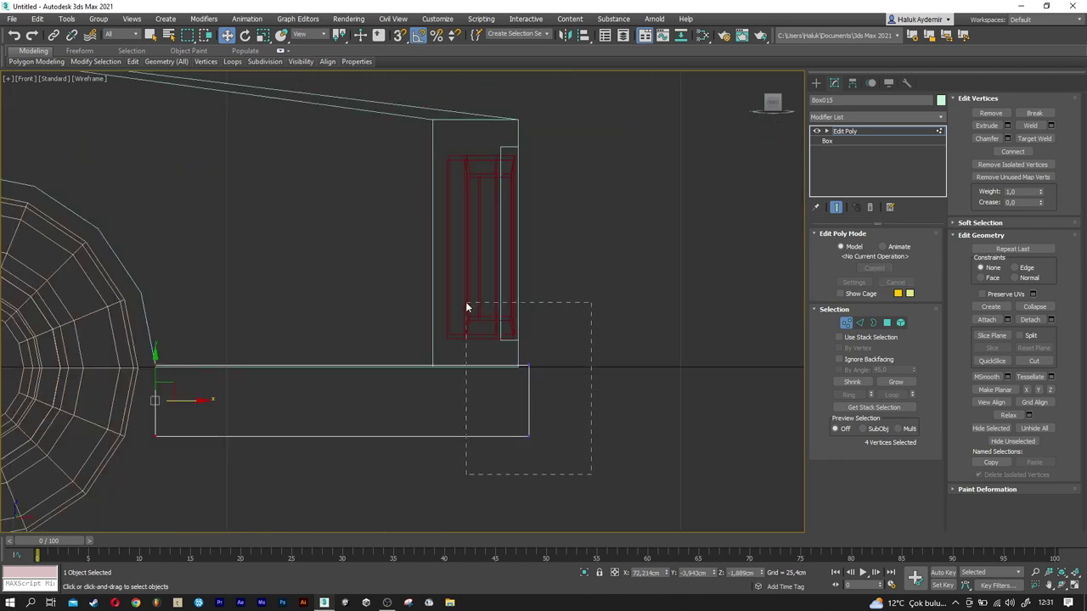
pyautogui.click(579, 454)
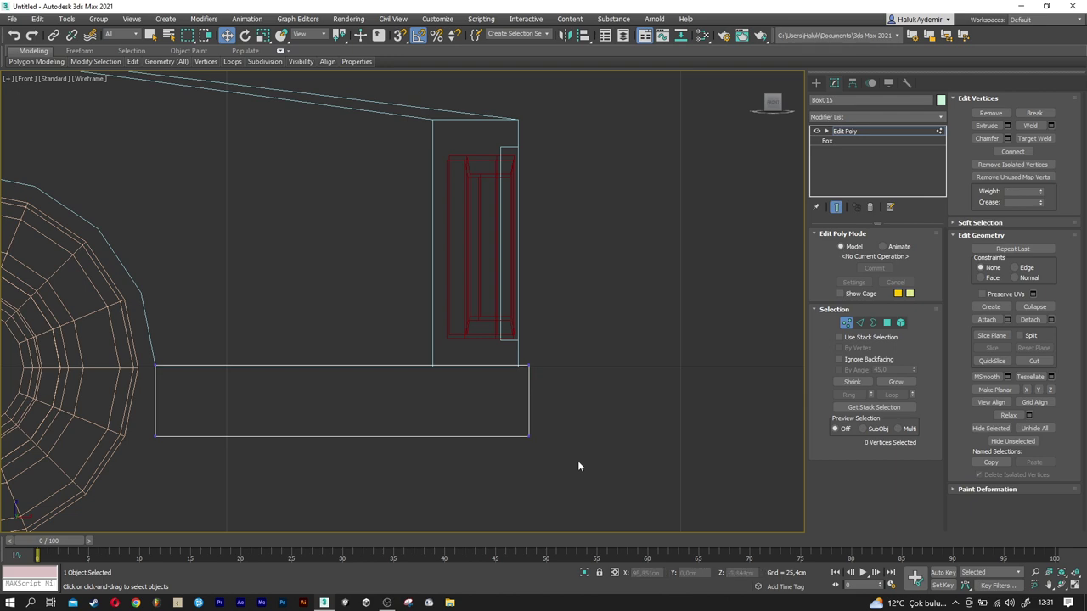
pyautogui.moveTo(486, 327); pyautogui.dragTo(488, 329)
pyautogui.moveTo(570, 399); pyautogui.dragTo(579, 399)
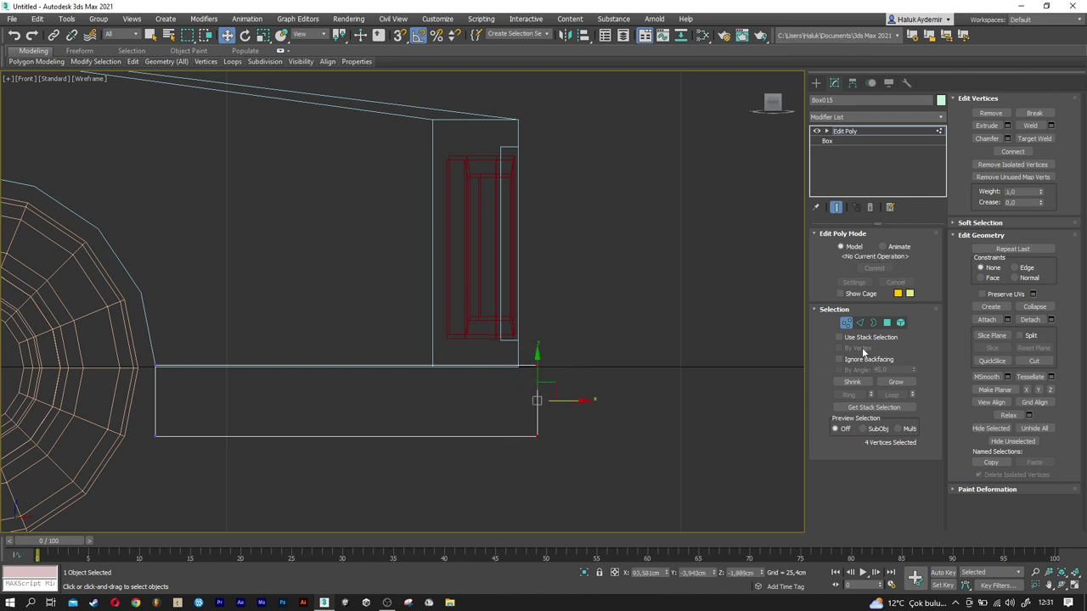
pyautogui.click(846, 322)
pyautogui.press('p')
pyautogui.moveTo(480, 389)
pyautogui.keyDown('alt'); pyautogui.mouseDown(button='middle')
pyautogui.moveTo(472, 405)
pyautogui.moveTo(619, 374)
pyautogui.mouseUp(button='middle'); pyautogui.keyUp('alt')
pyautogui.scroll(-3, 526, 390)
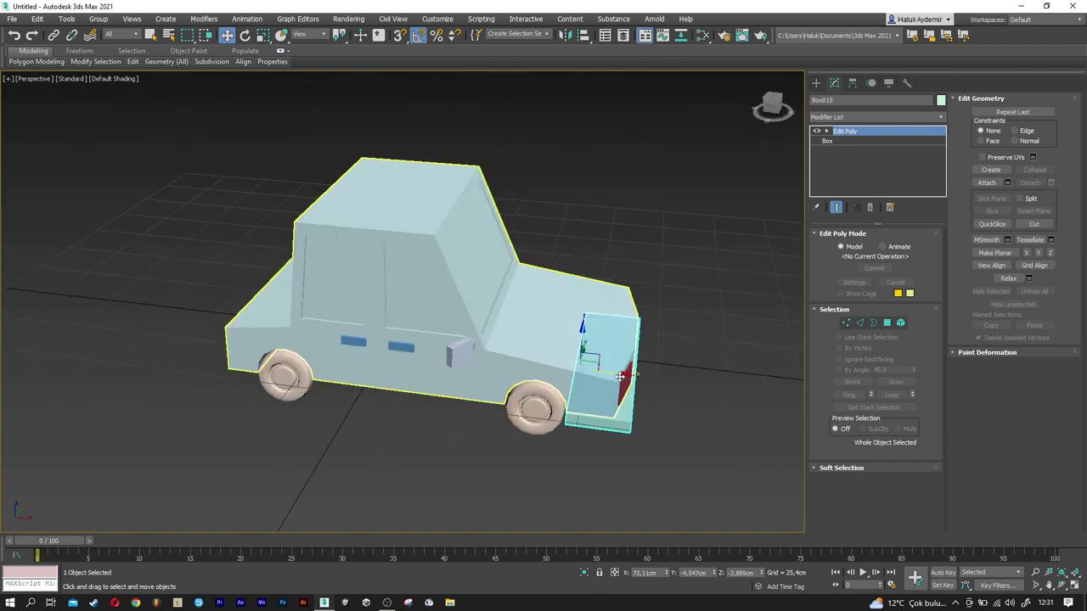
# Clone the skirt plate as a copy onto the car's side, between the wheels.
pyautogui.keyDown('shift'); pyautogui.moveTo(619, 375); pyautogui.dragTo(441, 355); pyautogui.keyUp('shift')
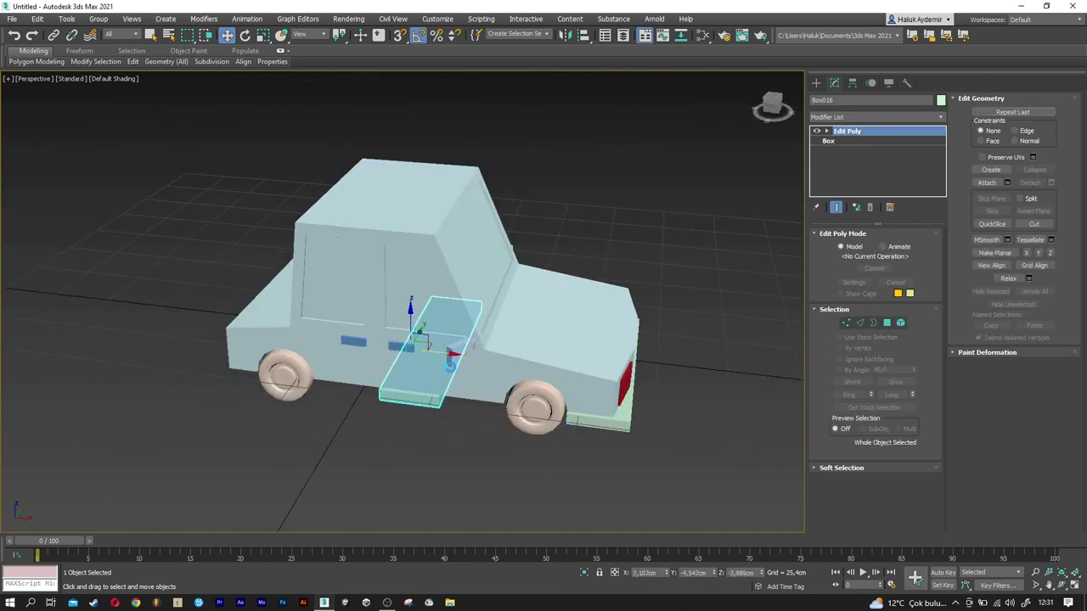
pyautogui.click(544, 351)
pyautogui.moveTo(544, 352)
pyautogui.keyDown('alt'); pyautogui.mouseDown(button='middle')
pyautogui.moveTo(544, 363)
pyautogui.moveTo(509, 373)
pyautogui.mouseUp(button='middle'); pyautogui.keyUp('alt')
pyautogui.press('f')
pyautogui.scroll(-3, 440, 399)
pyautogui.moveTo(440, 399); pyautogui.dragTo(626, 381, button='middle')
pyautogui.scroll(-2, 626, 381)
pyautogui.moveTo(354, 392)
pyautogui.mouseDown(button='middle')
pyautogui.moveTo(606, 395)
pyautogui.moveTo(563, 395)
pyautogui.mouseUp(button='middle')
# Stretch the copy's end vertices to line up with the front wheel.
pyautogui.click(845, 323)
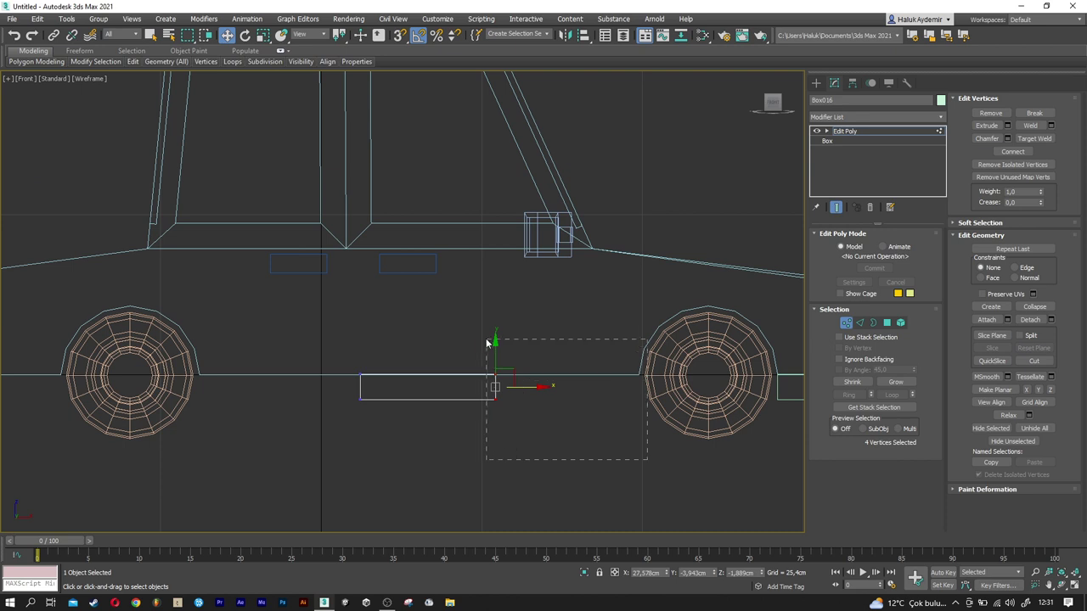
pyautogui.scroll(3, 680, 411)
pyautogui.moveTo(354, 362); pyautogui.dragTo(605, 362)
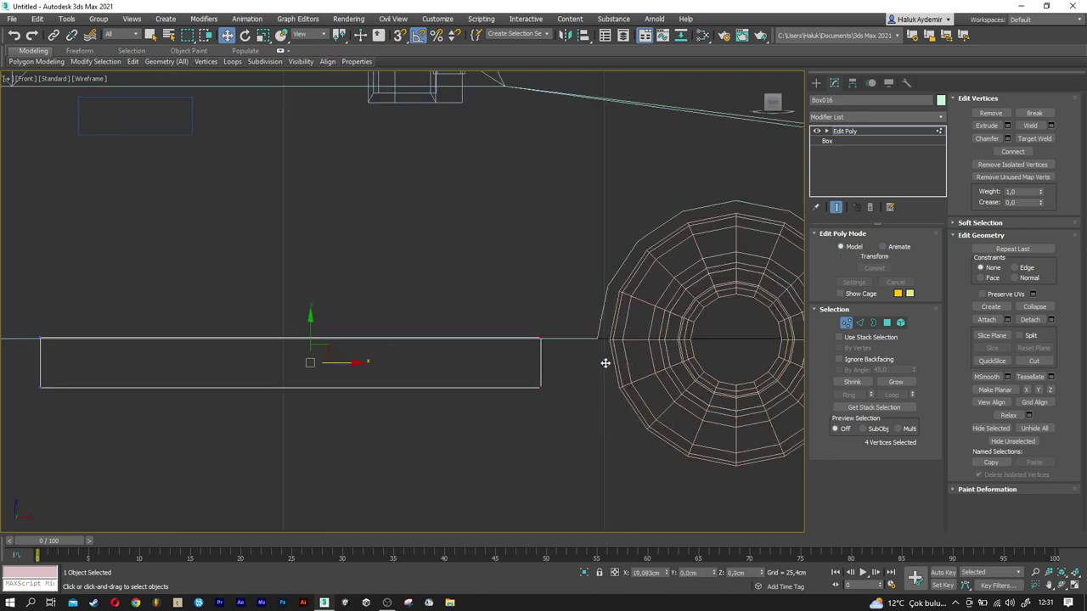
pyautogui.scroll(3, 636, 364)
pyautogui.scroll(2, 626, 340)
pyautogui.moveTo(552, 444); pyautogui.dragTo(567, 447)
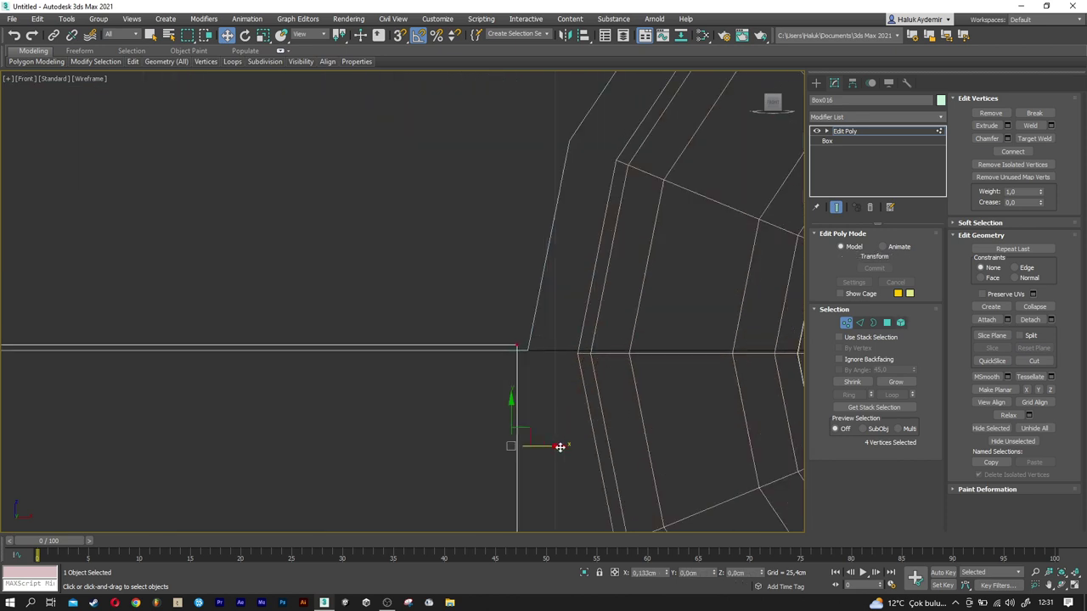
# Stretch the copy's other end vertices to meet the rear wheel.
pyautogui.scroll(-3, 387, 408)
pyautogui.scroll(-3, 387, 407)
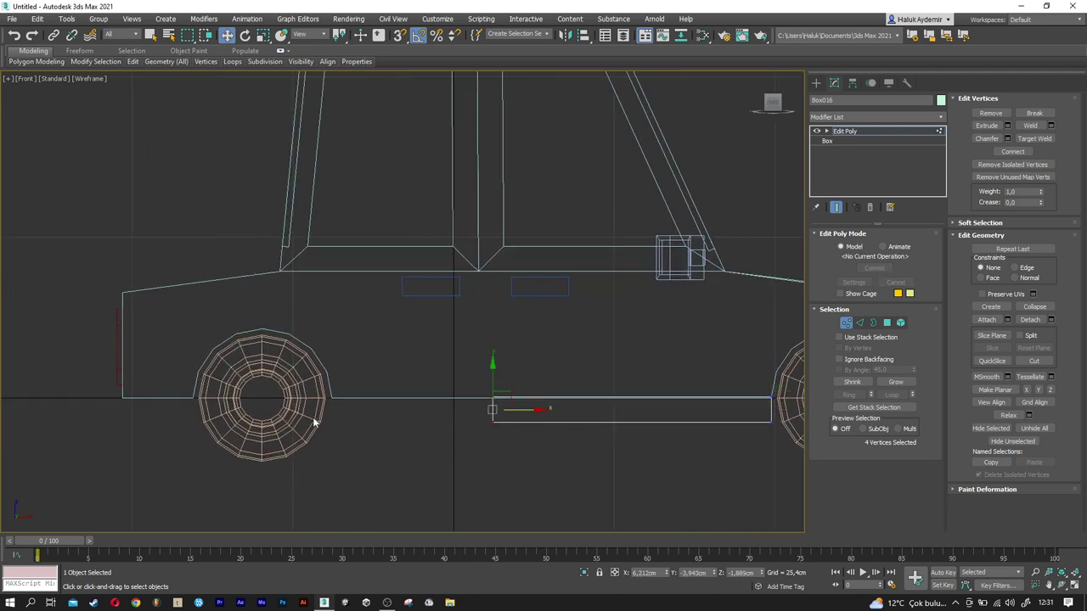
pyautogui.scroll(3, 331, 418)
pyautogui.moveTo(719, 401); pyautogui.dragTo(405, 404)
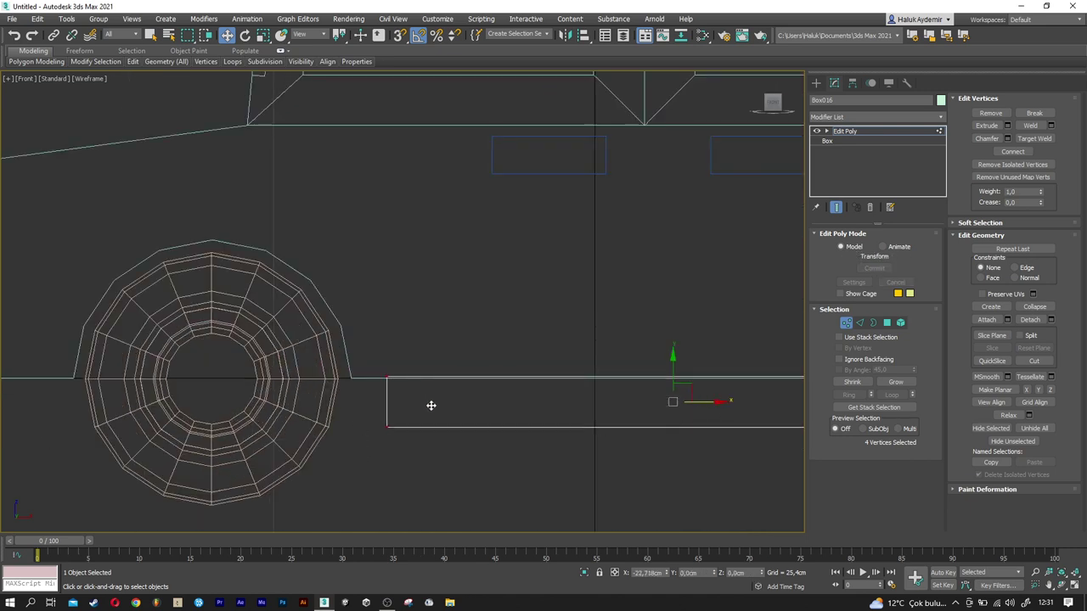
pyautogui.scroll(4, 365, 390)
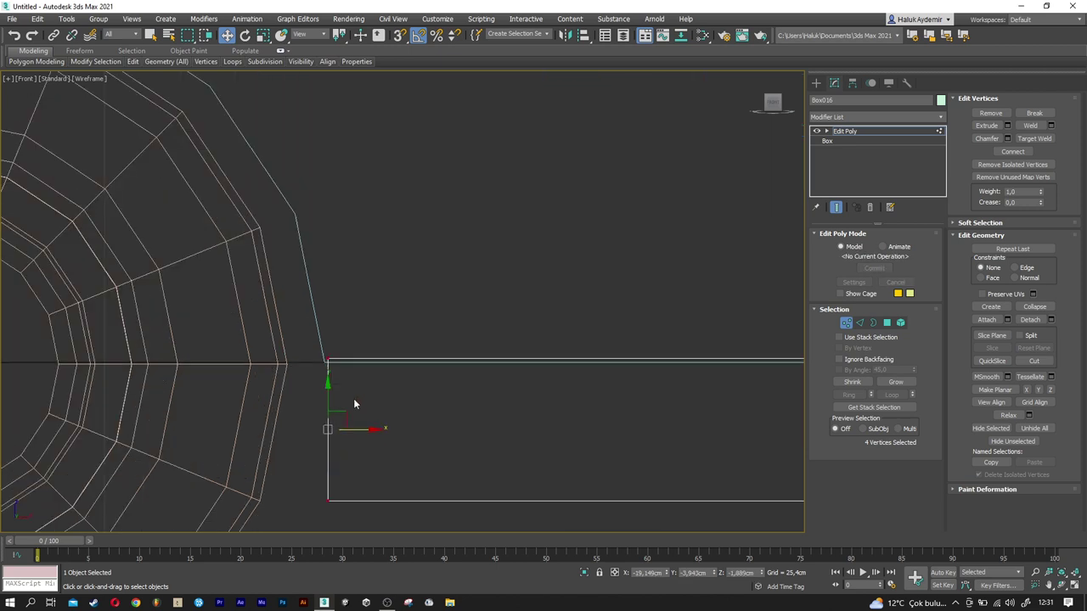
pyautogui.moveTo(361, 430); pyautogui.dragTo(360, 429)
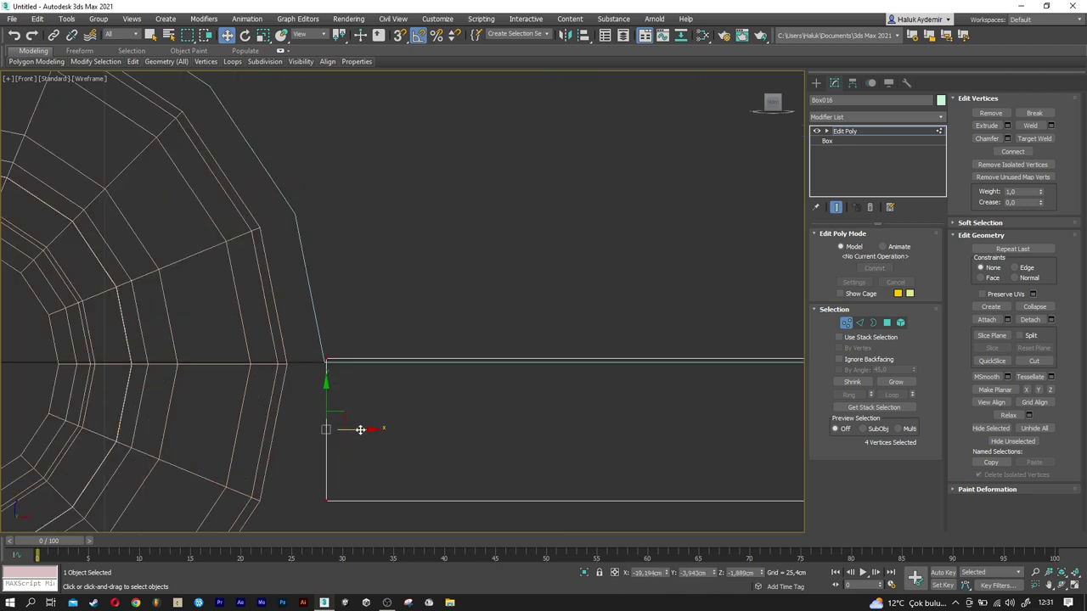
pyautogui.scroll(-5, 359, 430)
pyautogui.click(847, 323)
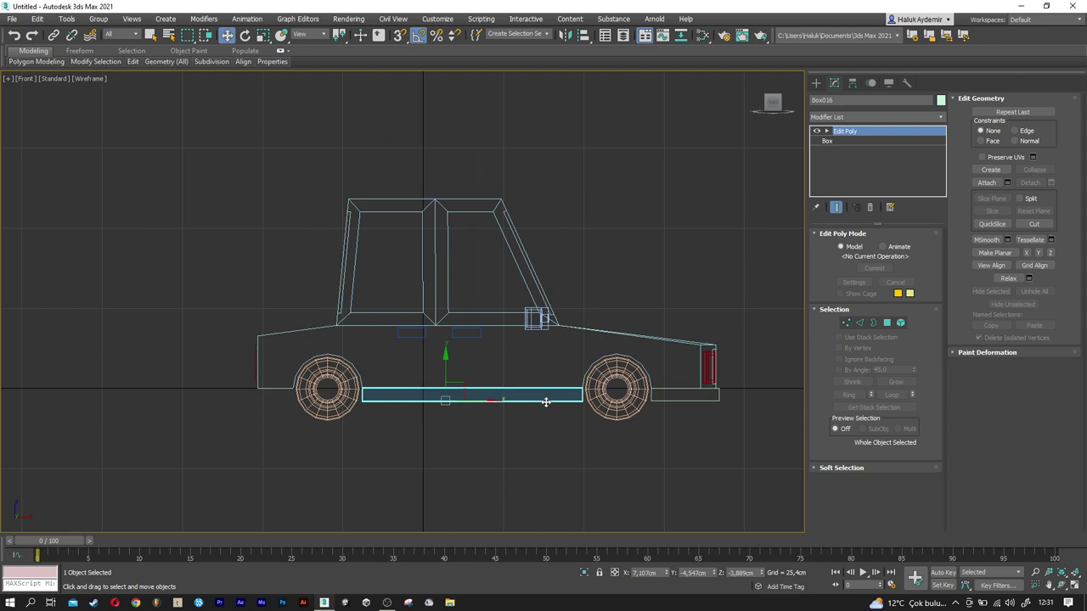
# Copy the front skirt plate to the car's rear end.
pyautogui.click(661, 402)
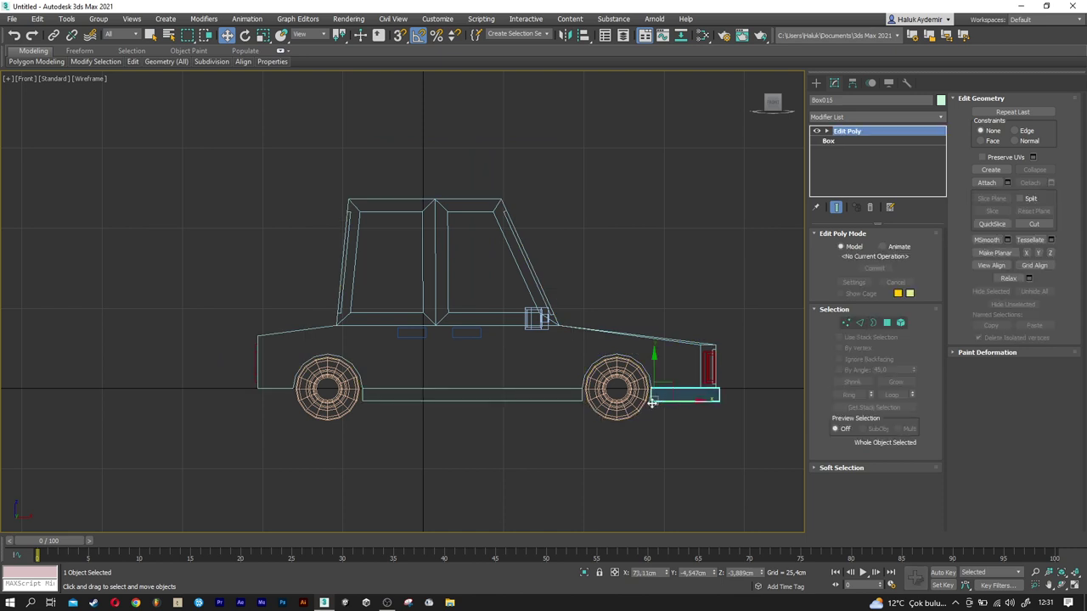
pyautogui.keyDown('shift'); pyautogui.moveTo(670, 402); pyautogui.dragTo(266, 409); pyautogui.keyUp('shift')
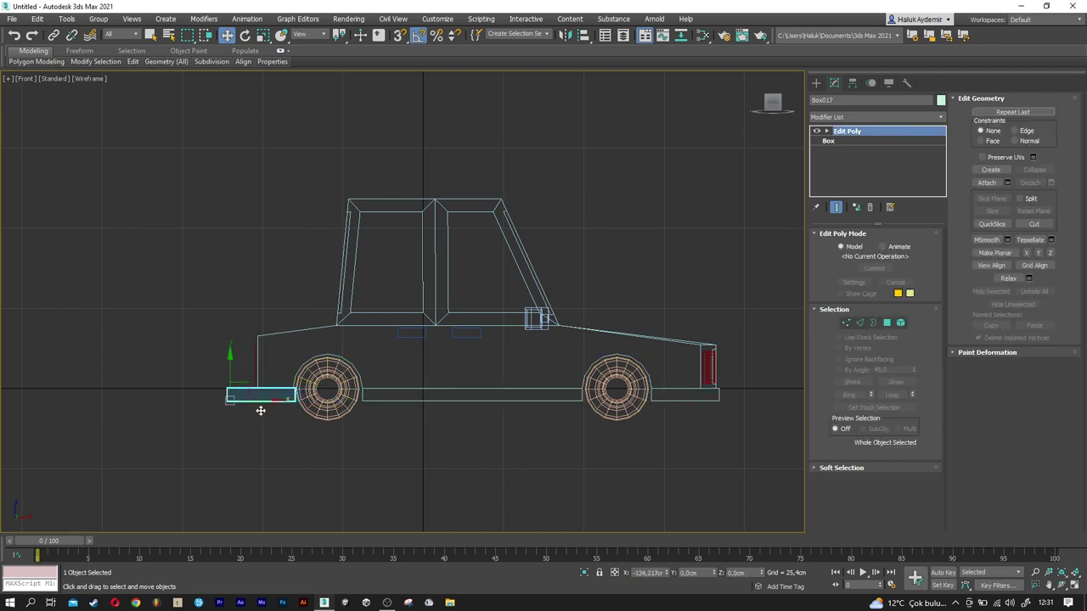
pyautogui.click(540, 350)
pyautogui.scroll(5, 241, 397)
pyautogui.scroll(3, 337, 404)
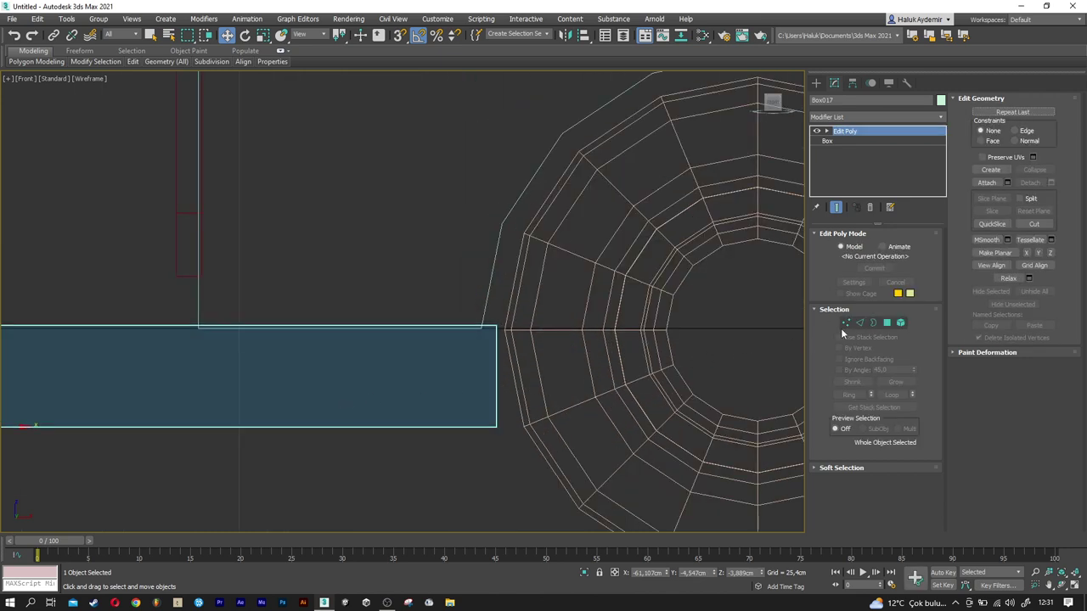
# Pull the new plate's end back from the rear wheel and shorten its other end.
pyautogui.click(845, 322)
pyautogui.moveTo(452, 314); pyautogui.dragTo(550, 462)
pyautogui.scroll(4, 507, 367)
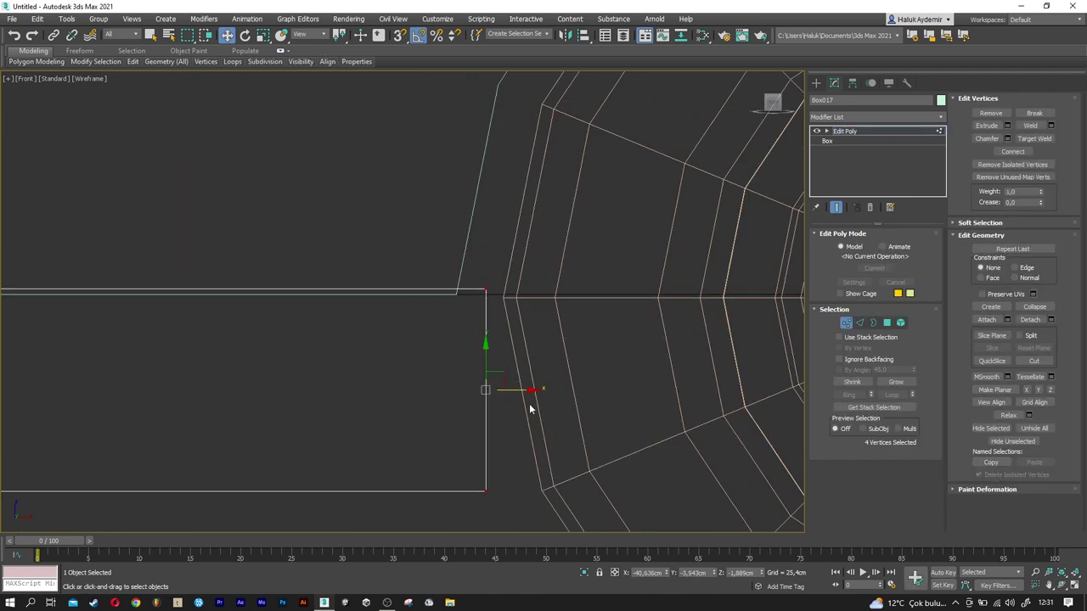
pyautogui.moveTo(530, 389); pyautogui.dragTo(498, 390)
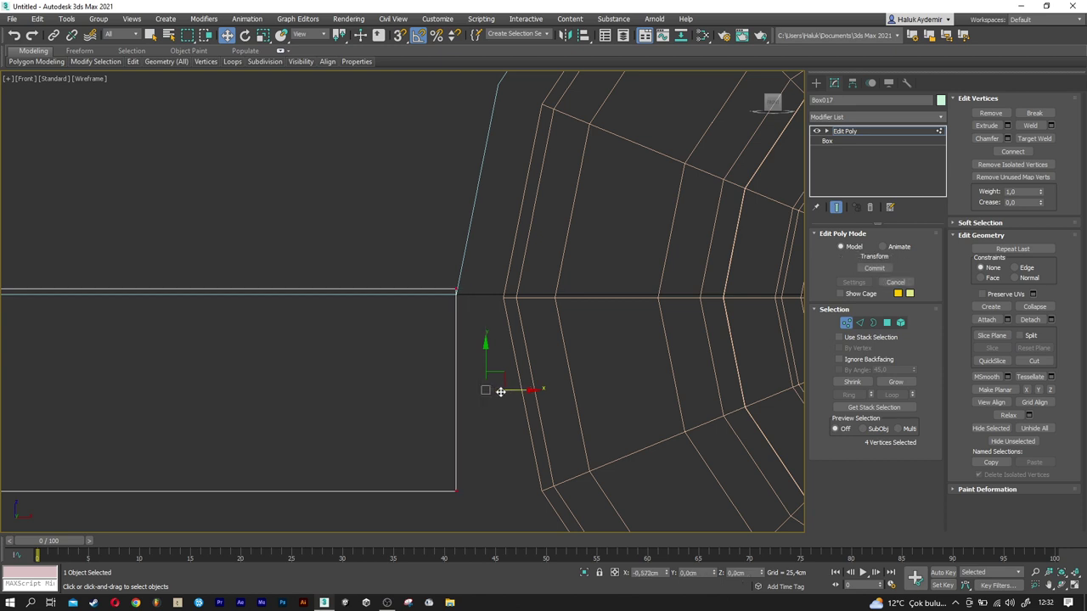
pyautogui.scroll(-2, 500, 391)
pyautogui.scroll(-3, 451, 388)
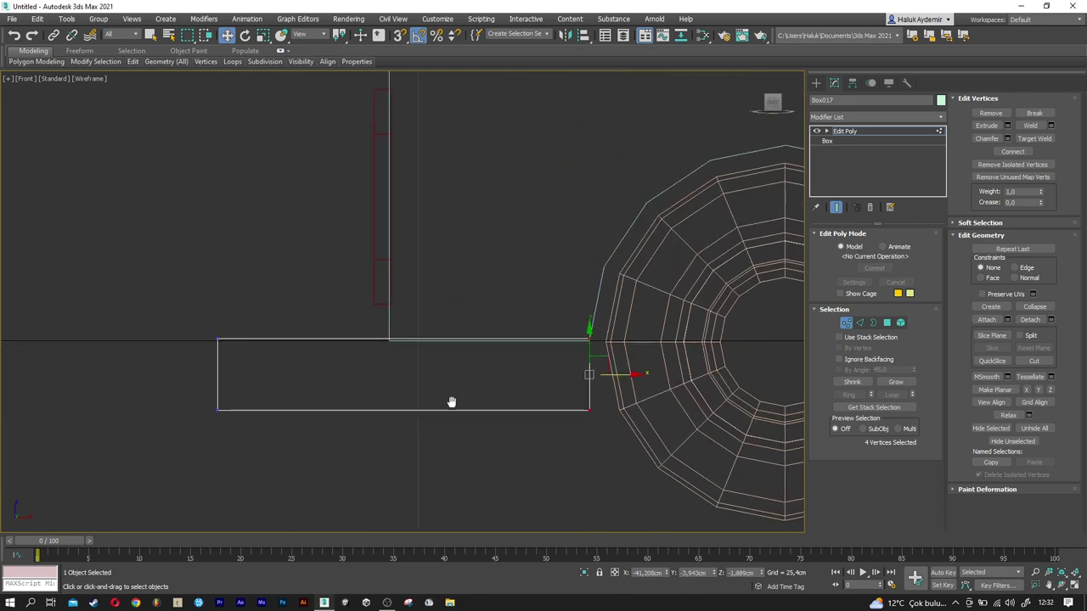
pyautogui.moveTo(178, 437); pyautogui.dragTo(267, 332)
pyautogui.moveTo(260, 374); pyautogui.dragTo(416, 373)
pyautogui.click(843, 327)
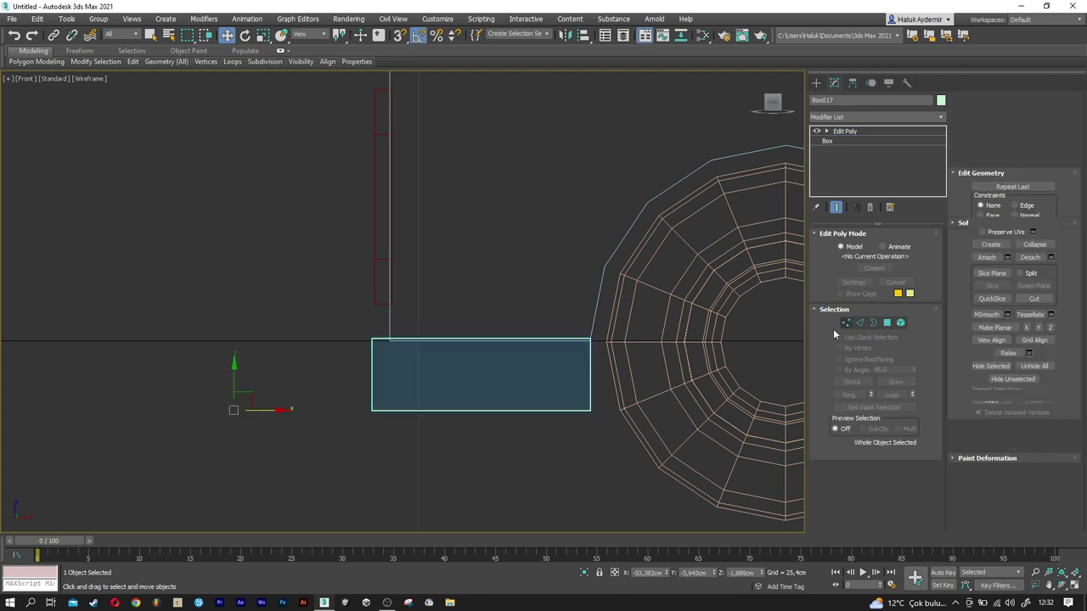
# In perspective, move the rear plate's end vertices outward to widen it.
pyautogui.press('p')
pyautogui.moveTo(488, 442)
pyautogui.keyDown('alt'); pyautogui.mouseDown(button='middle')
pyautogui.moveTo(299, 367)
pyautogui.moveTo(737, 399)
pyautogui.mouseUp(button='middle'); pyautogui.keyUp('alt')
pyautogui.scroll(3, 300, 367)
pyautogui.scroll(3, 288, 368)
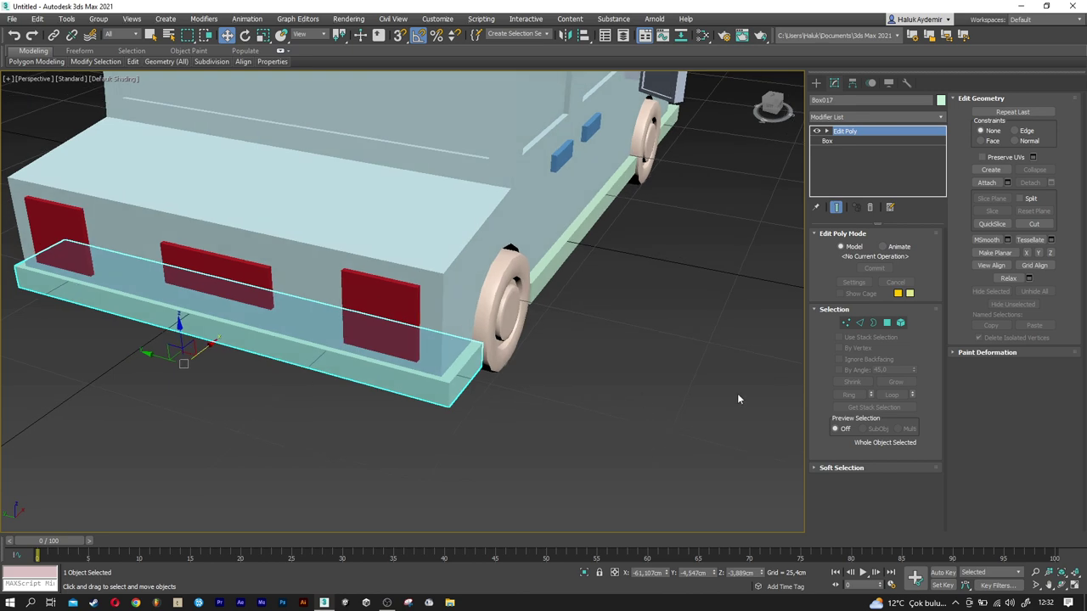
pyautogui.click(846, 322)
pyautogui.keyDown('alt'); pyautogui.moveTo(537, 358); pyautogui.dragTo(478, 380, button='middle'); pyautogui.keyUp('alt')
pyautogui.moveTo(317, 330); pyautogui.dragTo(309, 336)
pyautogui.moveTo(308, 336)
pyautogui.keyDown('alt'); pyautogui.mouseDown(button='middle')
pyautogui.moveTo(370, 346)
pyautogui.moveTo(384, 363)
pyautogui.moveTo(329, 334)
pyautogui.moveTo(531, 378)
pyautogui.moveTo(520, 397)
pyautogui.mouseUp(button='middle'); pyautogui.keyUp('alt')
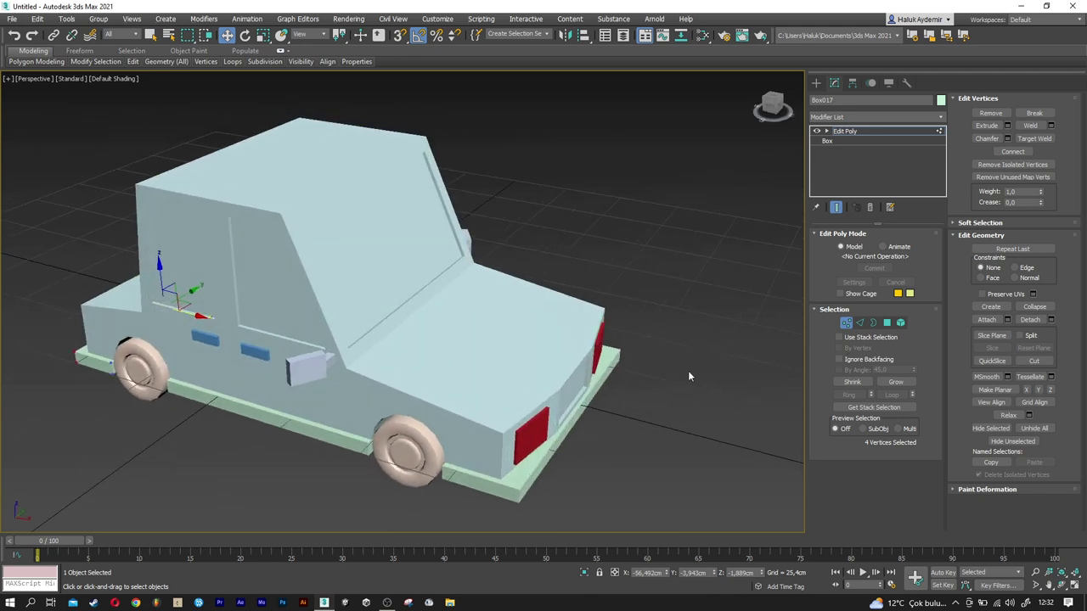
pyautogui.click(845, 324)
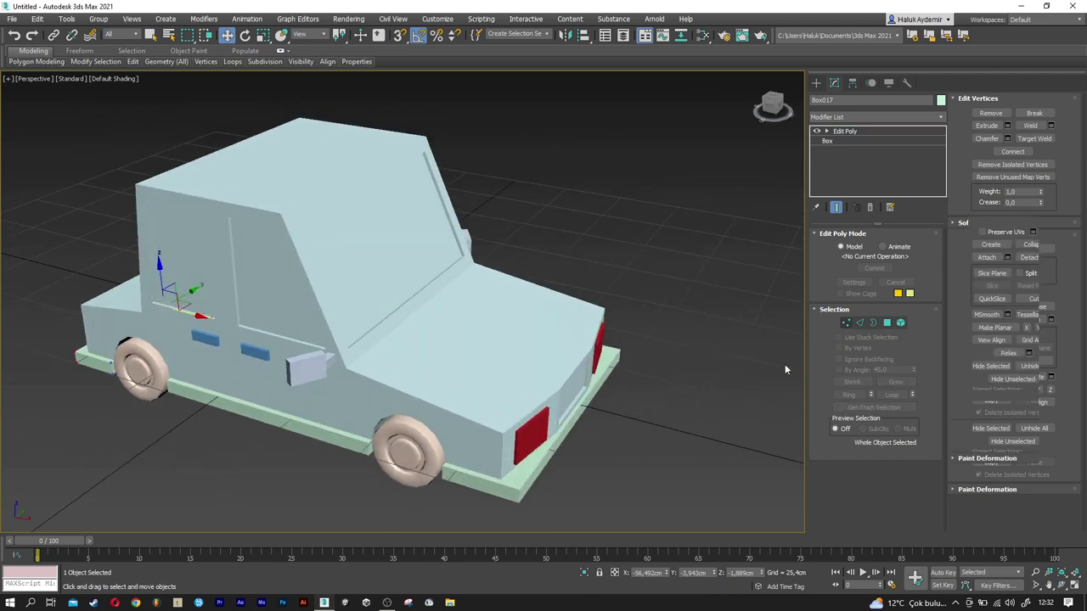
# Select two front bumper edges on the skirt plate and Connect them to add middle edges.
pyautogui.click(568, 426)
pyautogui.click(859, 323)
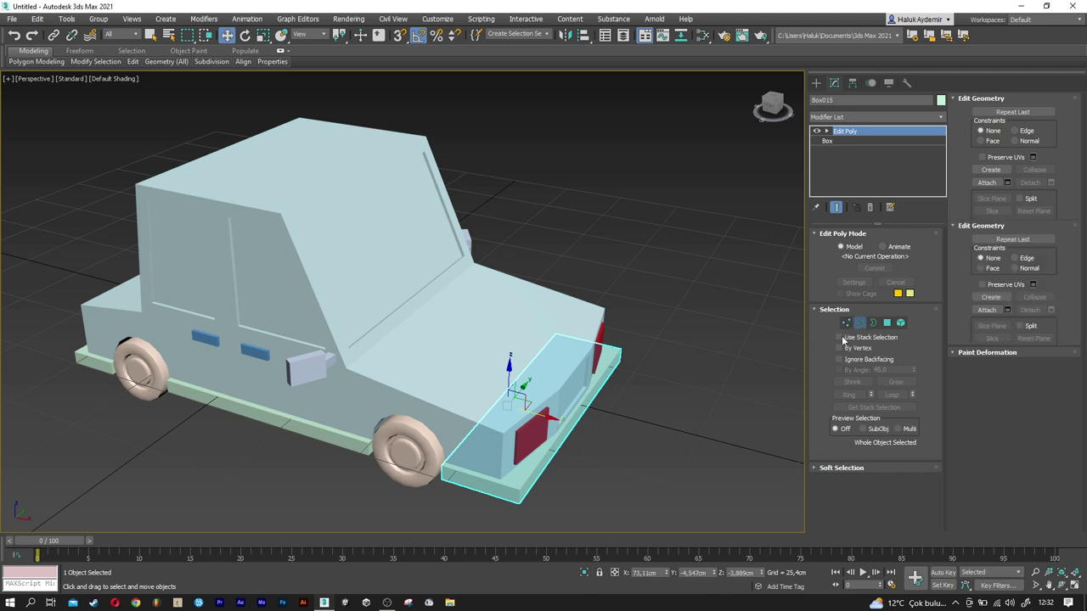
pyautogui.scroll(4, 610, 432)
pyautogui.click(525, 434)
pyautogui.keyDown('ctrl'); pyautogui.click(527, 449); pyautogui.keyUp('ctrl')
pyautogui.keyDown('alt'); pyautogui.moveTo(527, 450); pyautogui.dragTo(509, 435, button='middle'); pyautogui.keyUp('alt')
pyautogui.press('F4')
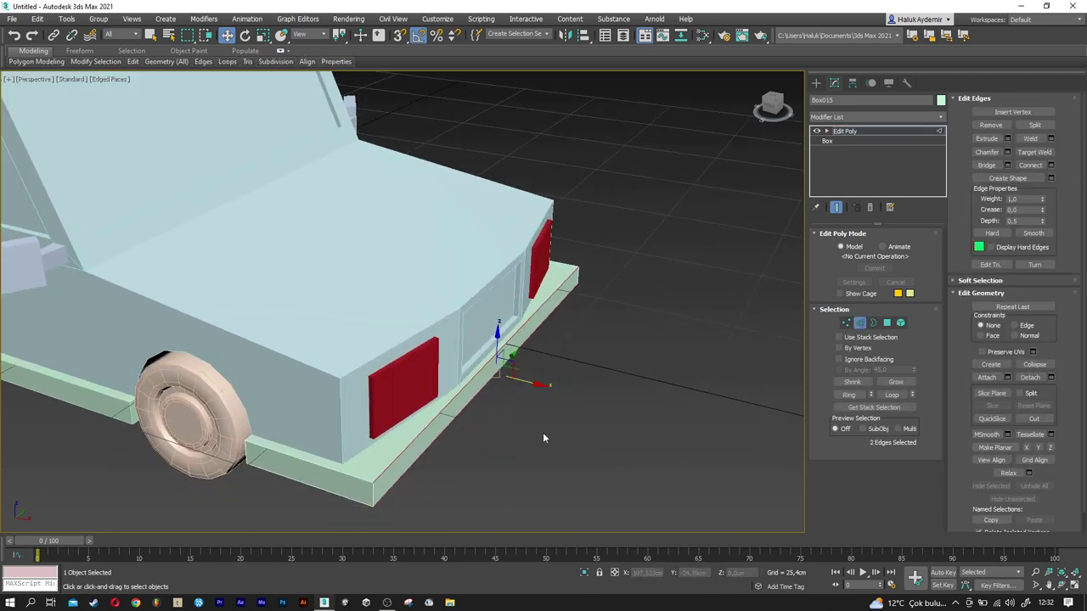
pyautogui.click(1051, 165)
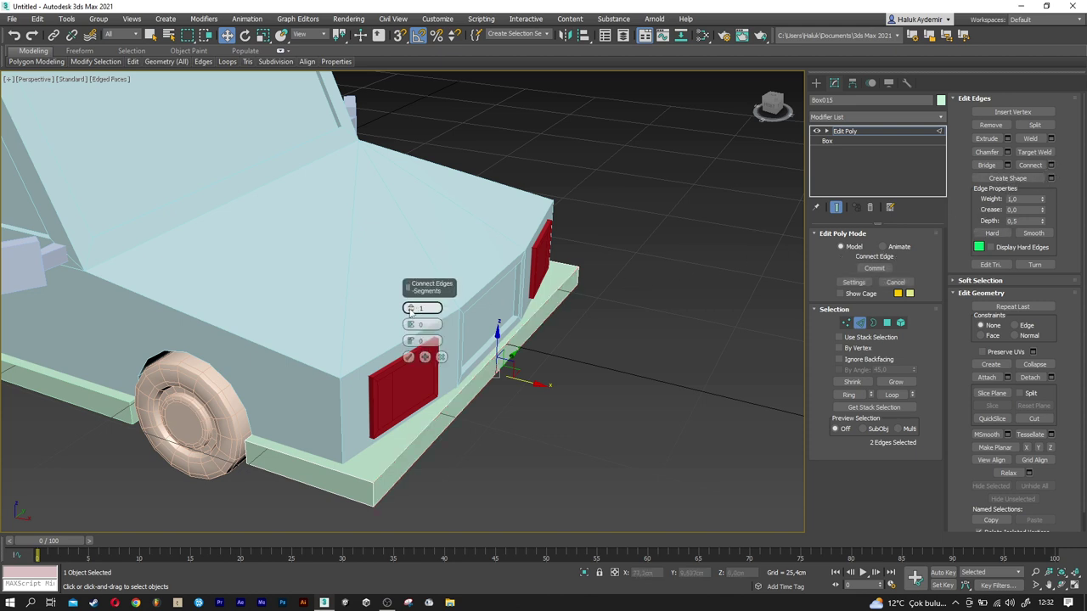
pyautogui.click(409, 357)
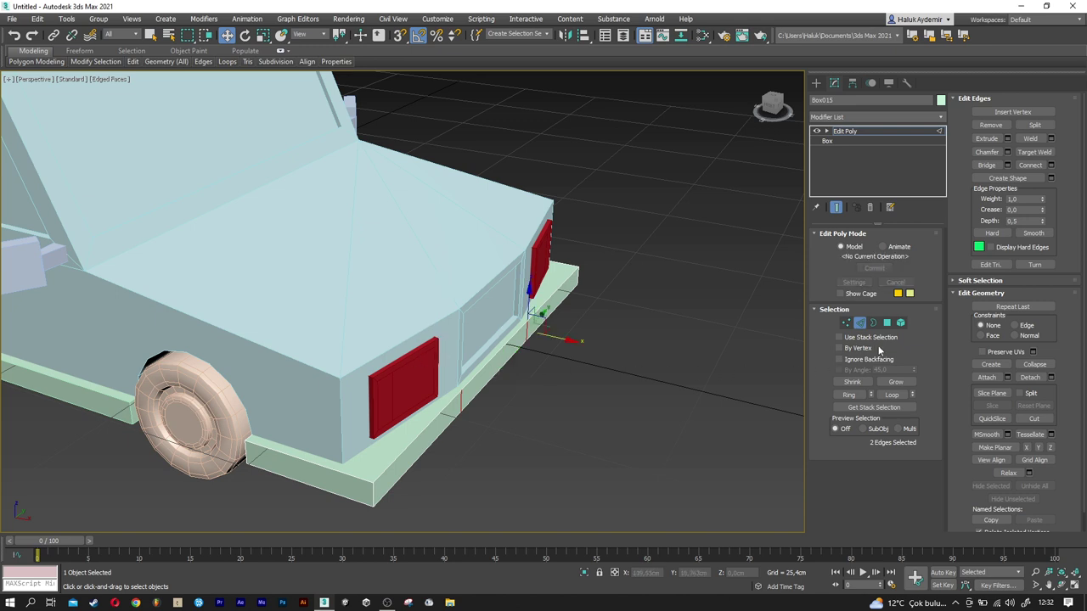
# Push the bumper's new middle face forward.
pyautogui.click(888, 324)
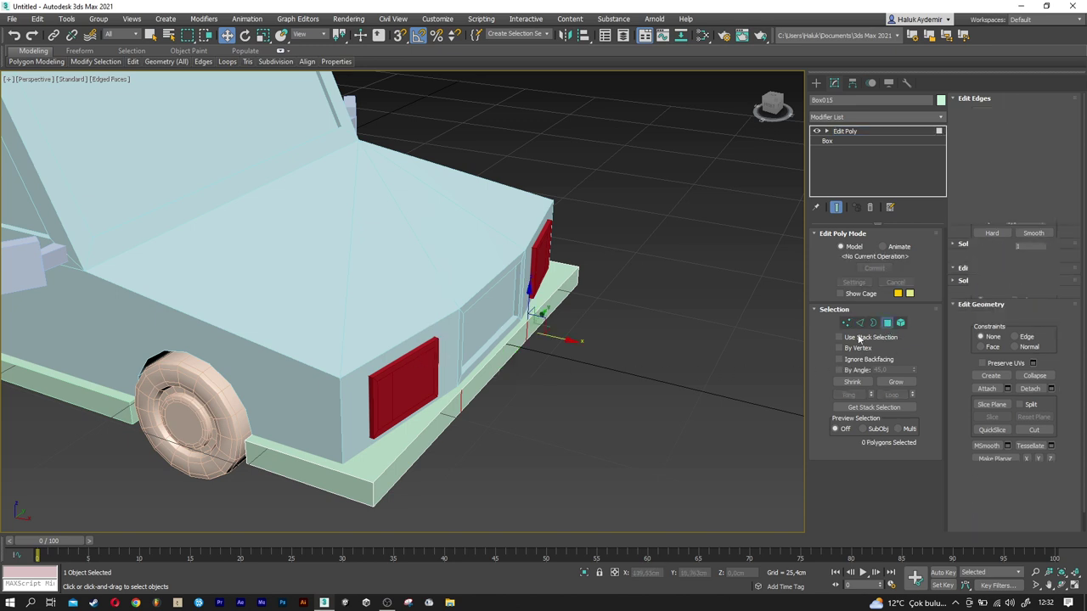
pyautogui.click(500, 364)
pyautogui.moveTo(533, 371); pyautogui.dragTo(539, 374)
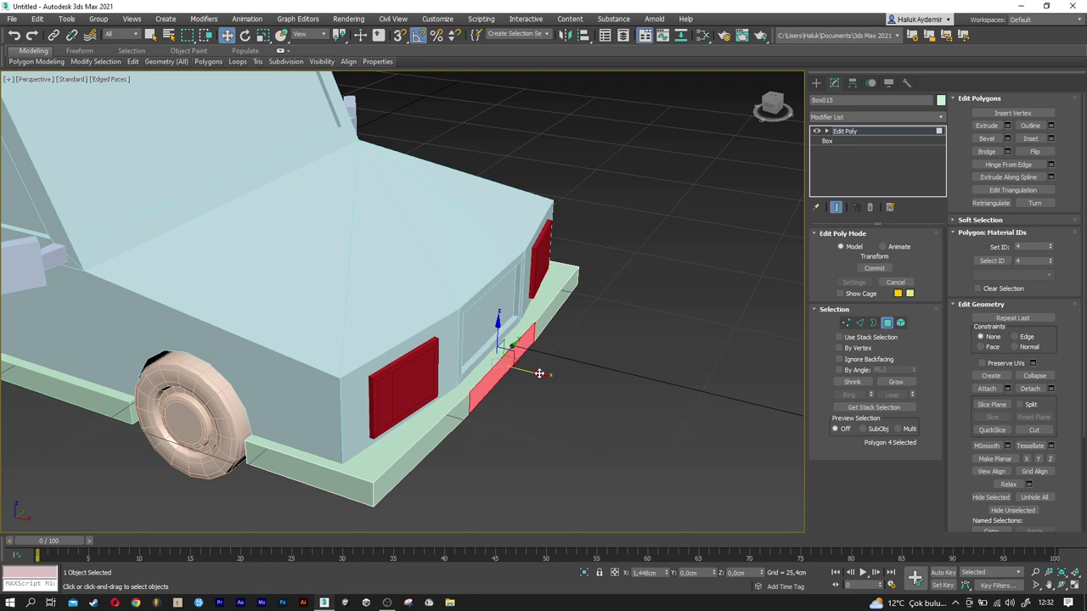
pyautogui.moveTo(541, 374); pyautogui.dragTo(551, 377)
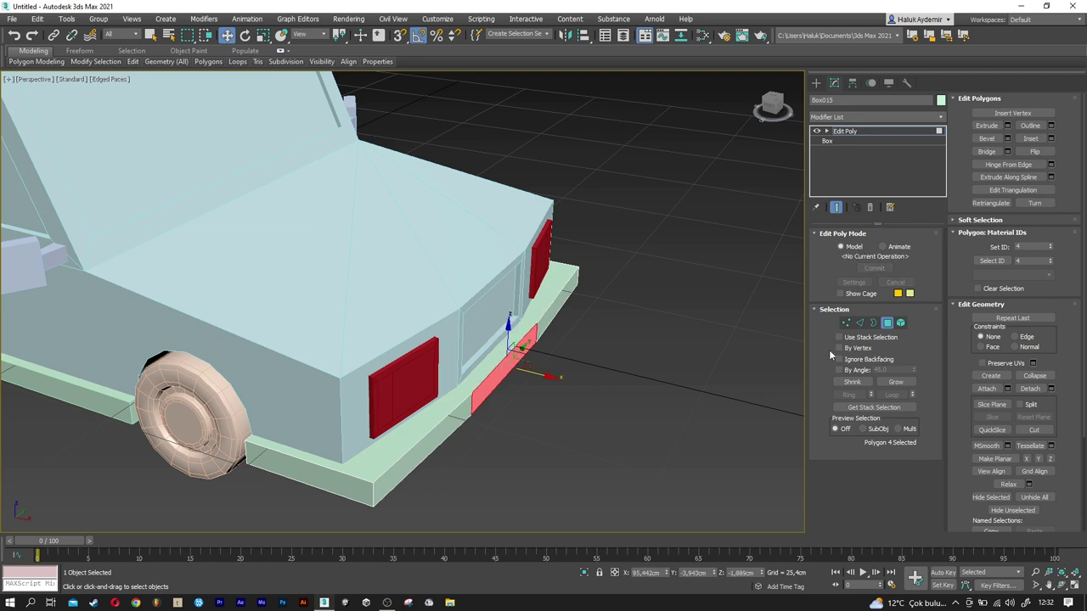
# Pull both bumper corner vertices inward to taper the skirt's front corners.
pyautogui.click(846, 322)
pyautogui.moveTo(351, 508); pyautogui.dragTo(397, 472)
pyautogui.moveTo(418, 467)
pyautogui.keyDown('alt'); pyautogui.mouseDown(button='middle')
pyautogui.moveTo(381, 482)
pyautogui.moveTo(383, 461)
pyautogui.moveTo(658, 416)
pyautogui.mouseUp(button='middle'); pyautogui.keyUp('alt')
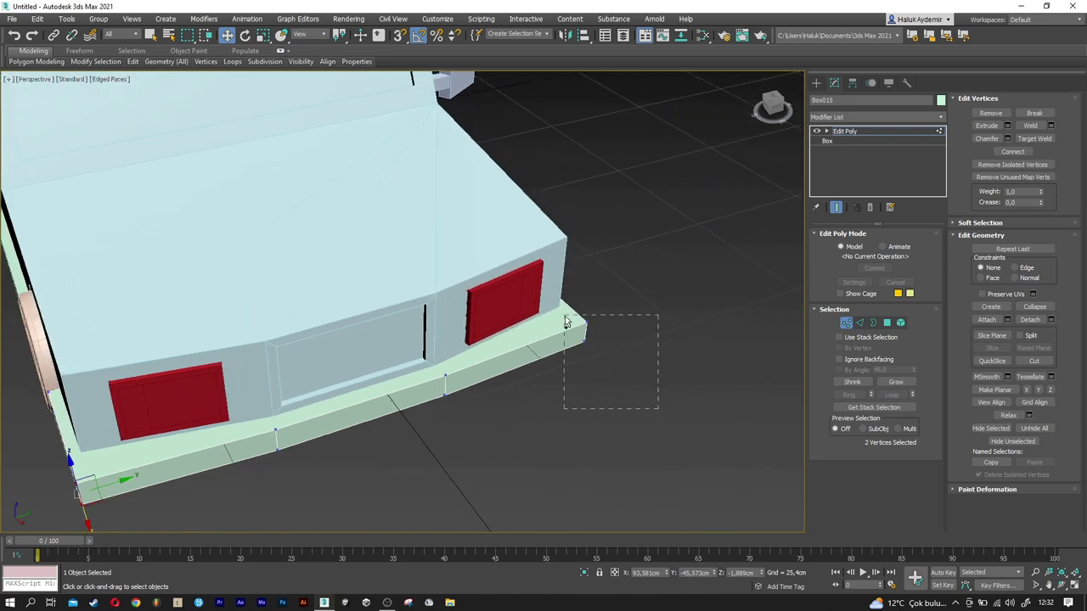
pyautogui.keyDown('ctrl'); pyautogui.moveTo(565, 321); pyautogui.dragTo(566, 321); pyautogui.keyUp('ctrl')
pyautogui.keyDown('alt'); pyautogui.moveTo(566, 321); pyautogui.dragTo(480, 433, button='middle'); pyautogui.keyUp('alt')
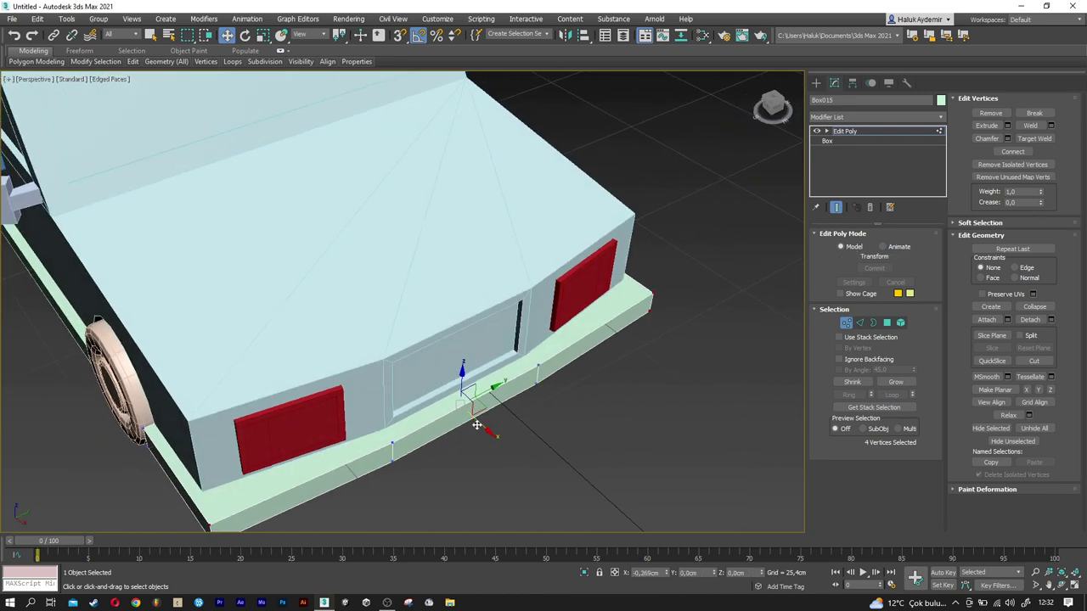
pyautogui.moveTo(478, 425); pyautogui.dragTo(465, 414)
pyautogui.moveTo(465, 414)
pyautogui.keyDown('alt'); pyautogui.mouseDown(button='middle')
pyautogui.moveTo(526, 365)
pyautogui.moveTo(521, 343)
pyautogui.mouseUp(button='middle'); pyautogui.keyUp('alt')
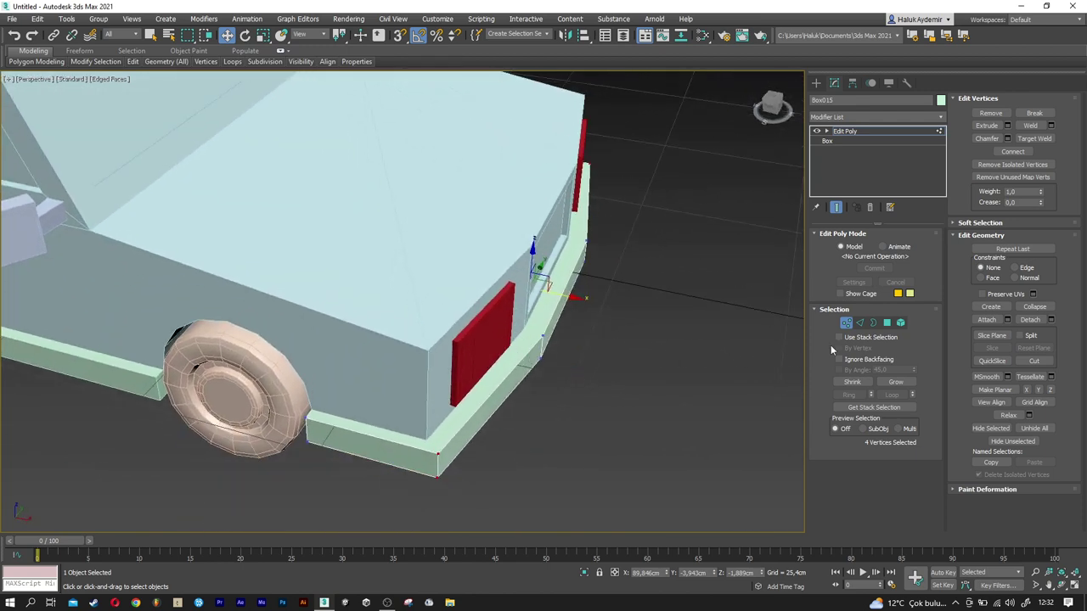
pyautogui.click(845, 323)
# Zoom out to view the whole car and select the small side panel.
pyautogui.scroll(-2, 624, 346)
pyautogui.scroll(-3, 599, 348)
pyautogui.scroll(-2, 599, 348)
pyautogui.moveTo(599, 348)
pyautogui.keyDown('alt'); pyautogui.mouseDown(button='middle')
pyautogui.moveTo(383, 344)
pyautogui.moveTo(387, 353)
pyautogui.moveTo(301, 338)
pyautogui.mouseUp(button='middle'); pyautogui.keyUp('alt')
pyautogui.scroll(3, 383, 344)
pyautogui.click(386, 352)
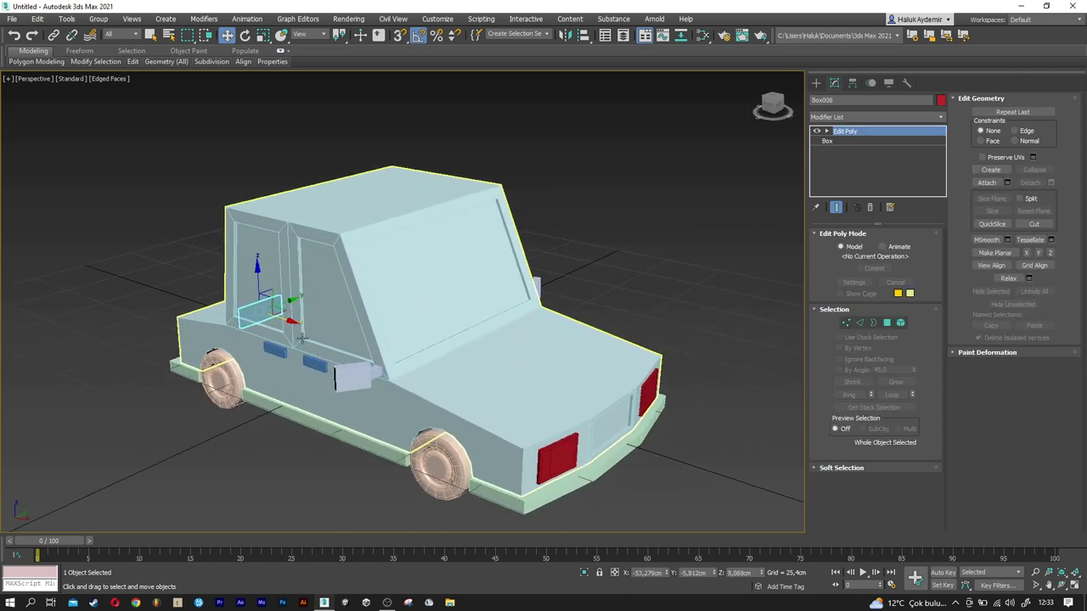
# Clone the small red side panel to the car's front as a copy and turn it 180°.
pyautogui.moveTo(301, 338)
pyautogui.mouseDown()
pyautogui.moveTo(643, 439)
pyautogui.moveTo(656, 460)
pyautogui.mouseUp()
pyautogui.press('Return')
pyautogui.moveTo(656, 464)
pyautogui.keyDown('alt'); pyautogui.mouseDown(button='middle')
pyautogui.moveTo(497, 393)
pyautogui.moveTo(509, 382)
pyautogui.mouseUp(button='middle'); pyautogui.keyUp('alt')
pyautogui.scroll(3, 509, 382)
pyautogui.scroll(3, 516, 380)
pyautogui.press('e')
pyautogui.moveTo(468, 330); pyautogui.dragTo(571, 315)
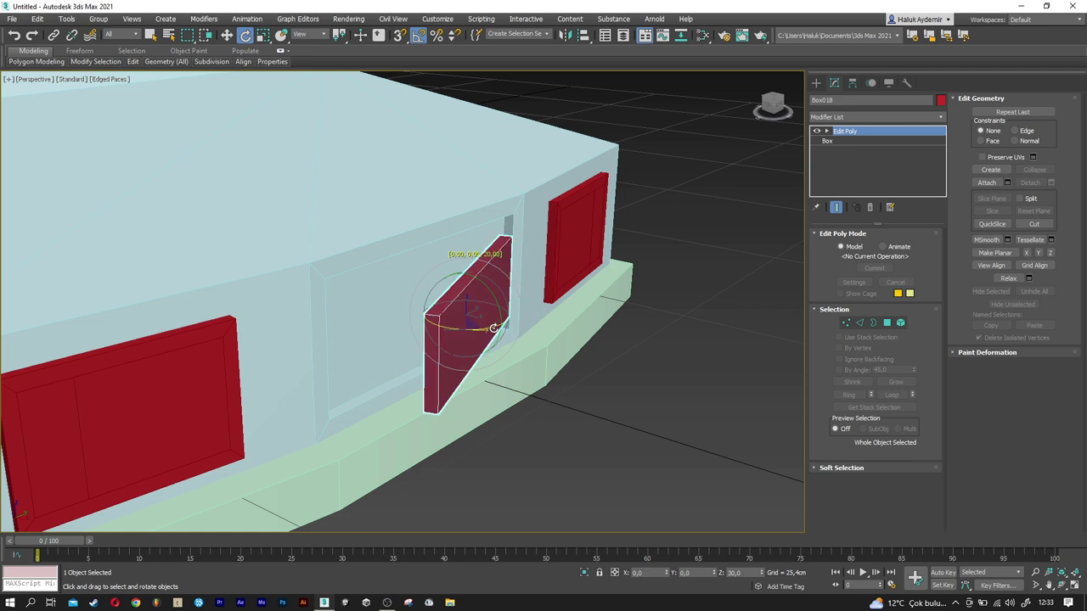
# Lower the plate Box018 and press it flat against the front bumper, centred, then deselect it.
pyautogui.press('w')
pyautogui.keyDown('alt'); pyautogui.moveTo(473, 332); pyautogui.dragTo(489, 259, button='middle'); pyautogui.keyUp('alt')
pyautogui.moveTo(488, 240); pyautogui.dragTo(480, 364)
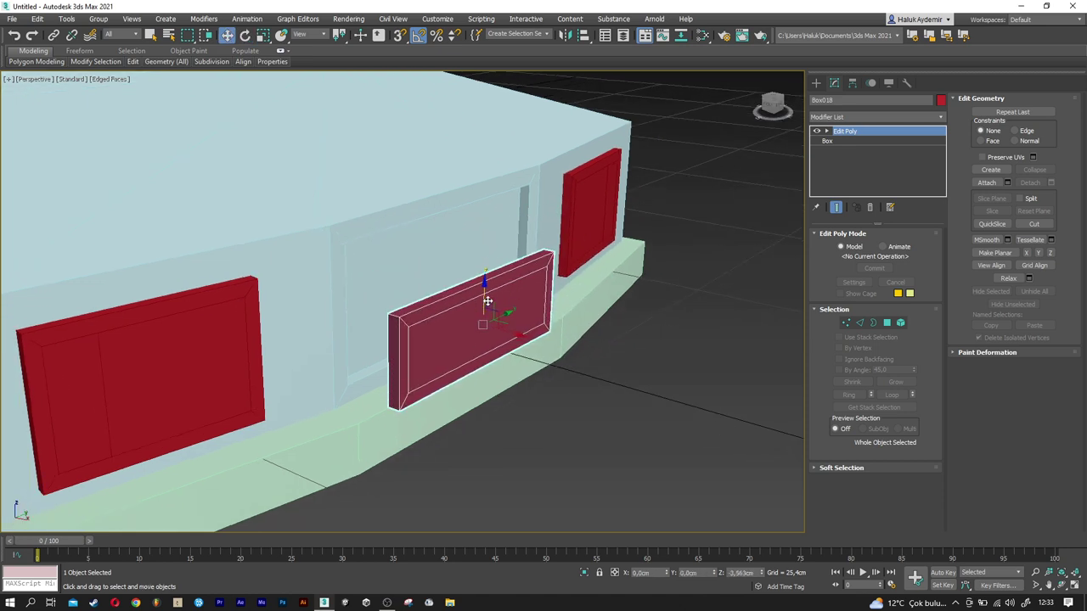
pyautogui.keyDown('alt'); pyautogui.moveTo(481, 364); pyautogui.dragTo(472, 376, button='middle'); pyautogui.keyUp('alt')
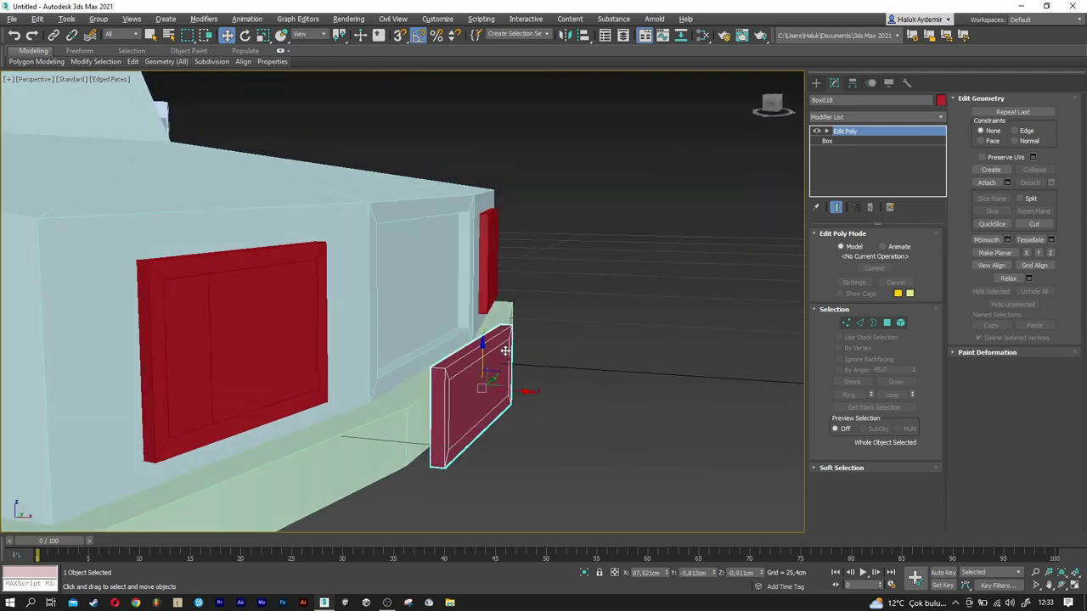
pyautogui.moveTo(517, 392); pyautogui.dragTo(496, 394)
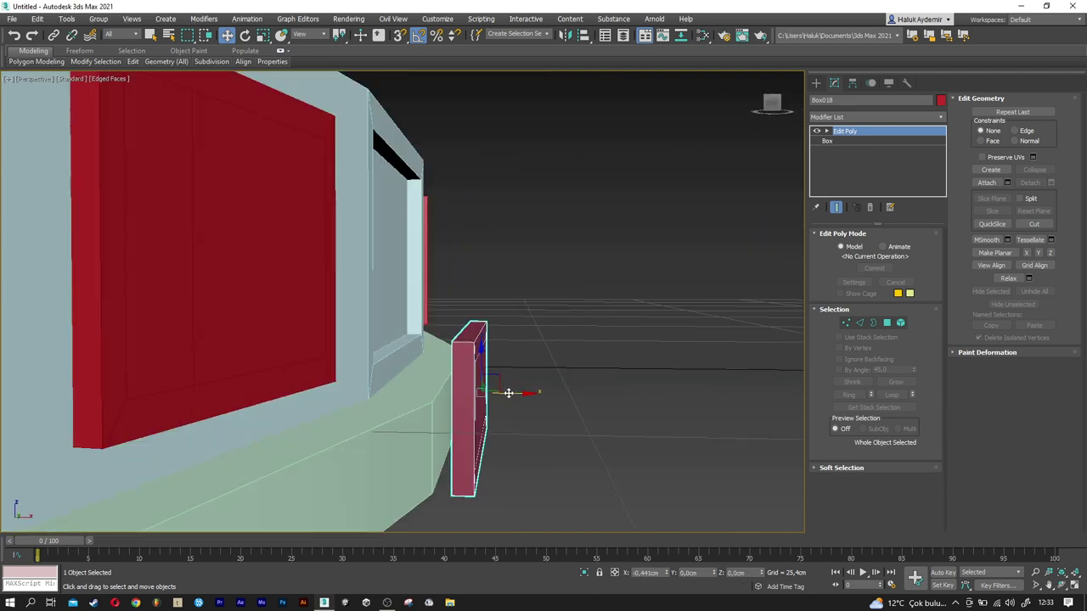
pyautogui.moveTo(467, 359); pyautogui.dragTo(468, 364)
pyautogui.keyDown('alt'); pyautogui.moveTo(467, 366); pyautogui.dragTo(446, 388, button='middle'); pyautogui.keyUp('alt')
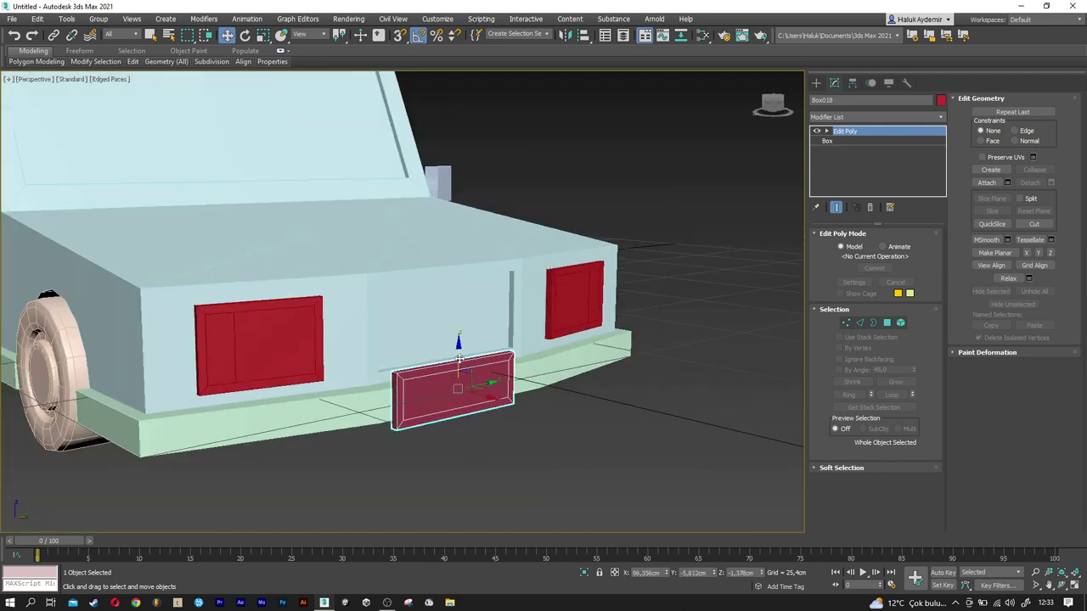
pyautogui.moveTo(458, 360); pyautogui.dragTo(460, 362)
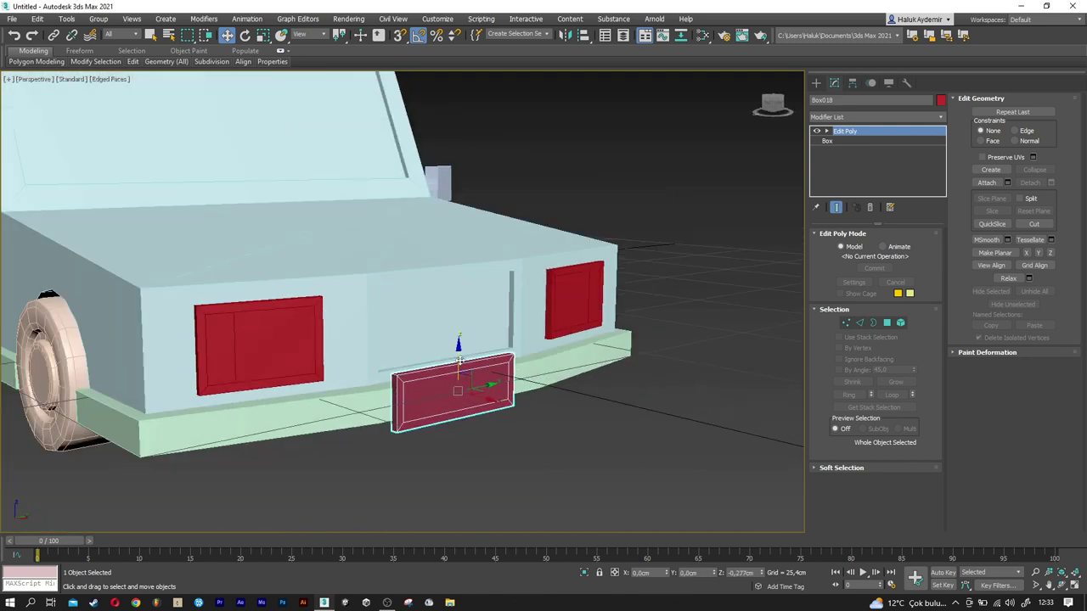
pyautogui.click(635, 402)
pyautogui.scroll(-5, 637, 404)
# Select every part of the car and set their object colour to gray.
pyautogui.moveTo(636, 404)
pyautogui.keyDown('alt'); pyautogui.mouseDown(button='middle')
pyautogui.moveTo(572, 440)
pyautogui.moveTo(550, 420)
pyautogui.mouseUp(button='middle'); pyautogui.keyUp('alt')
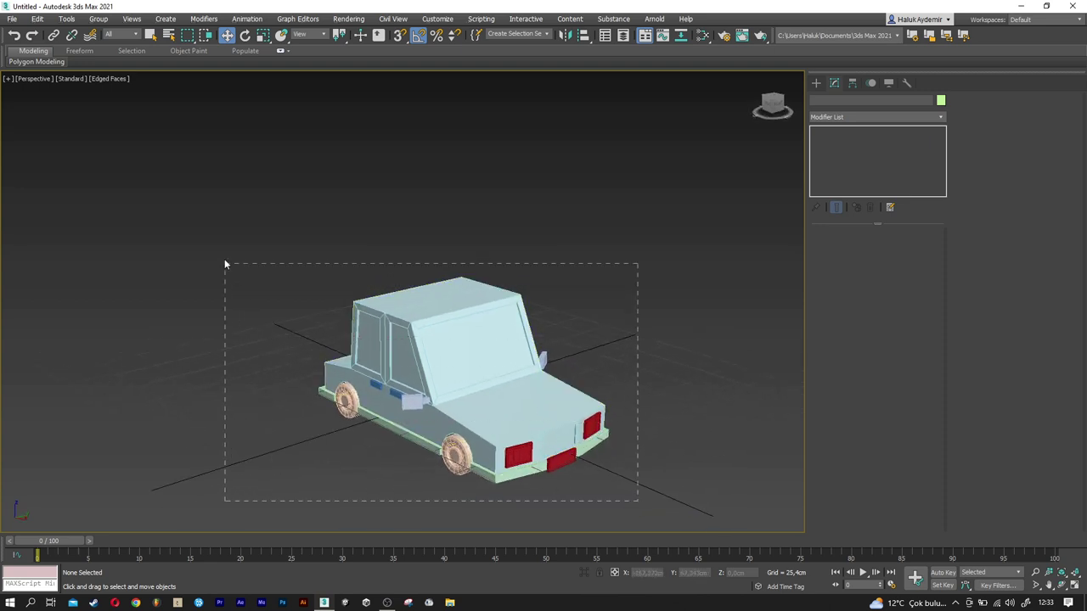
pyautogui.moveTo(224, 265); pyautogui.dragTo(226, 266)
pyautogui.click(941, 100)
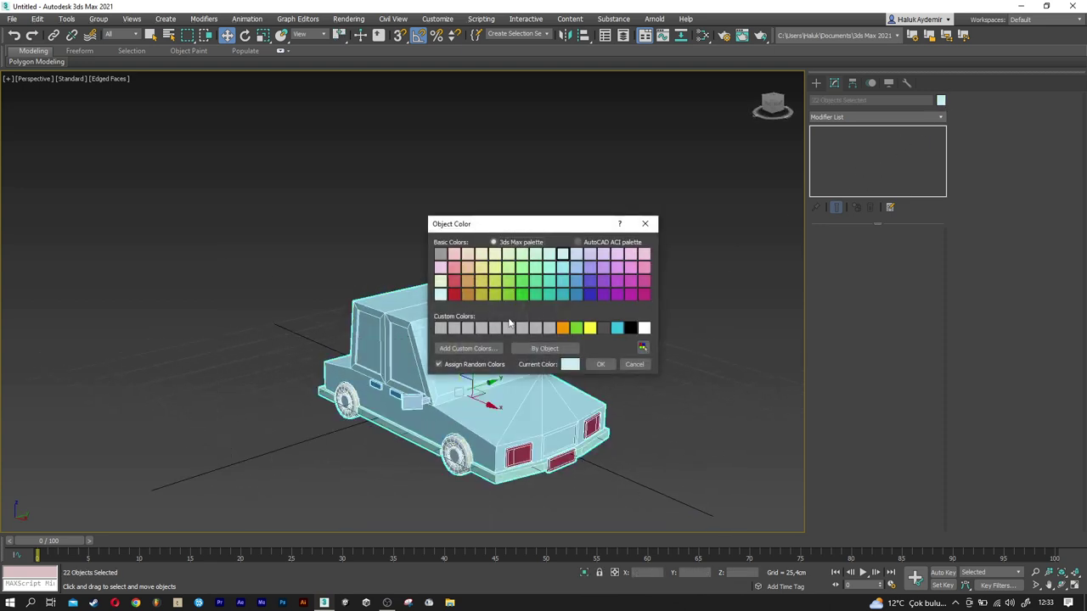
pyautogui.click(599, 363)
# Turn off the edged-faces display with F4 and reselect the car body.
pyautogui.keyDown('alt'); pyautogui.moveTo(601, 365); pyautogui.dragTo(545, 379, button='middle'); pyautogui.keyUp('alt')
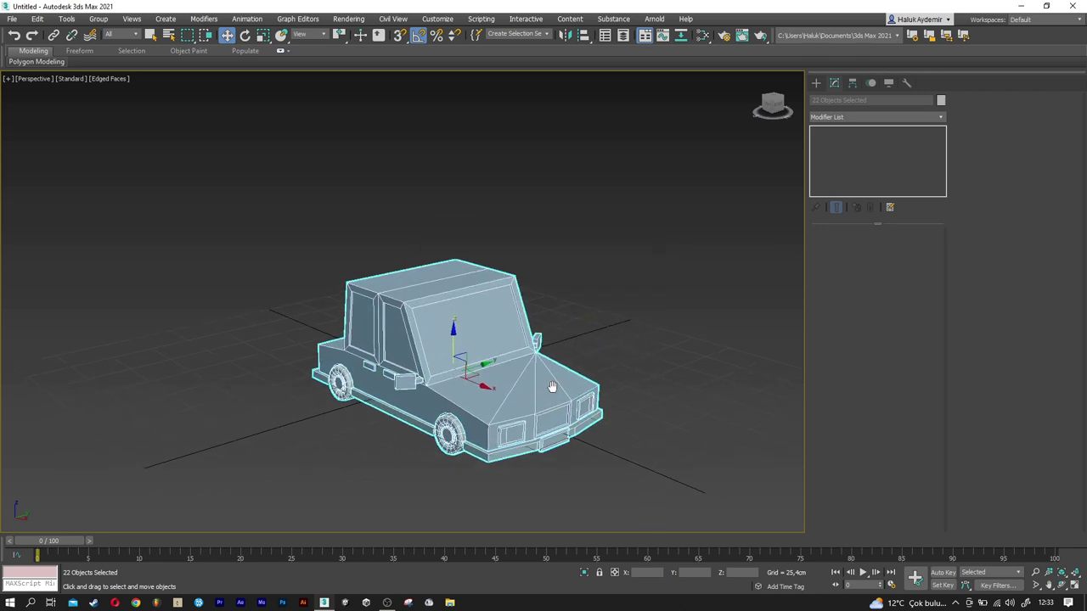
pyautogui.press('F4')
pyautogui.click(528, 456)
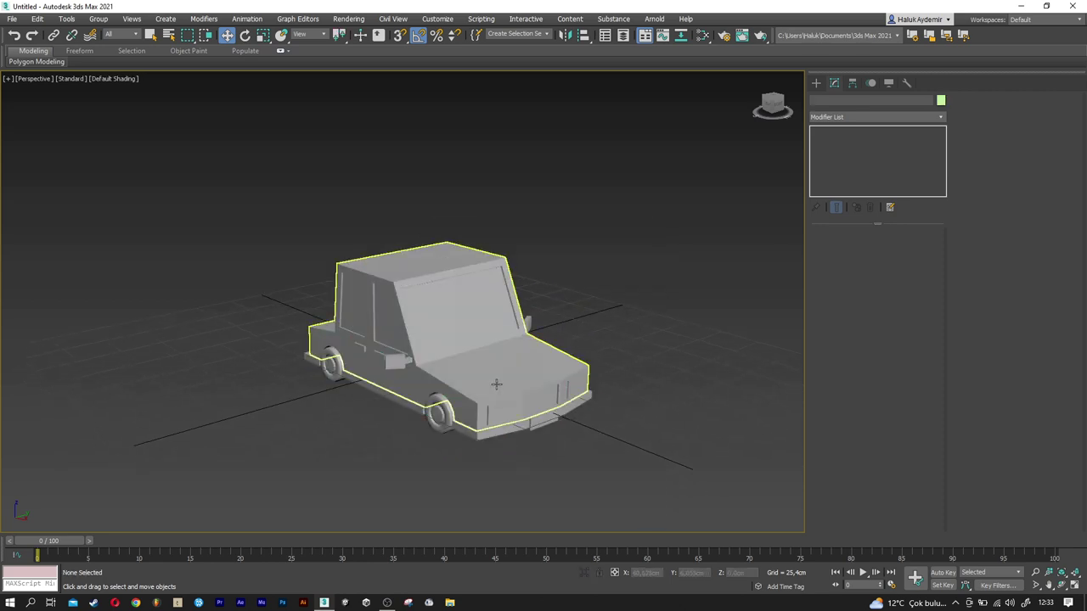
pyautogui.click(497, 384)
pyautogui.scroll(3, 497, 384)
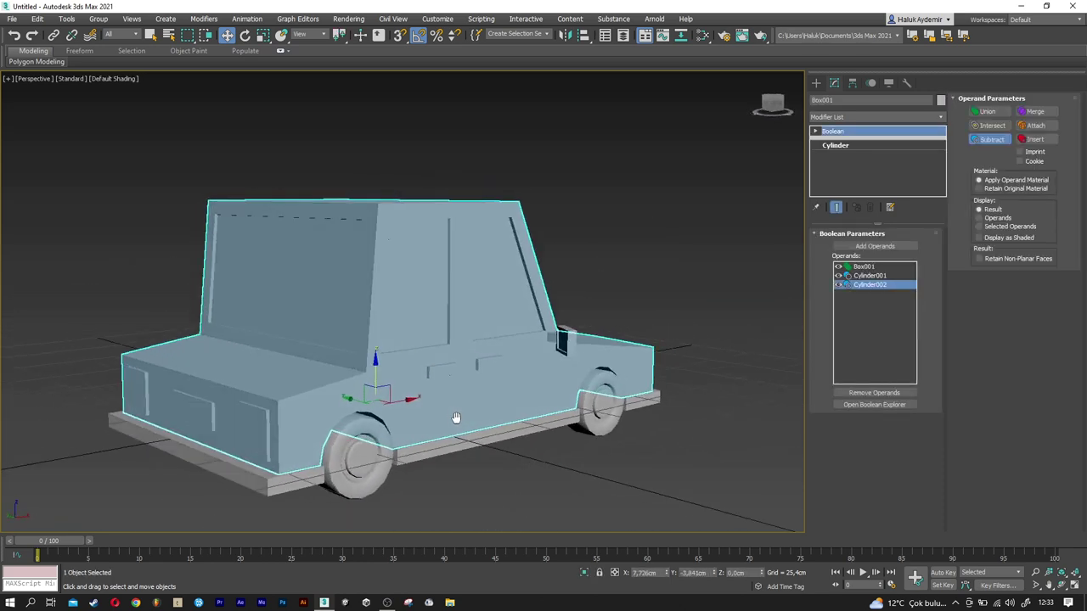